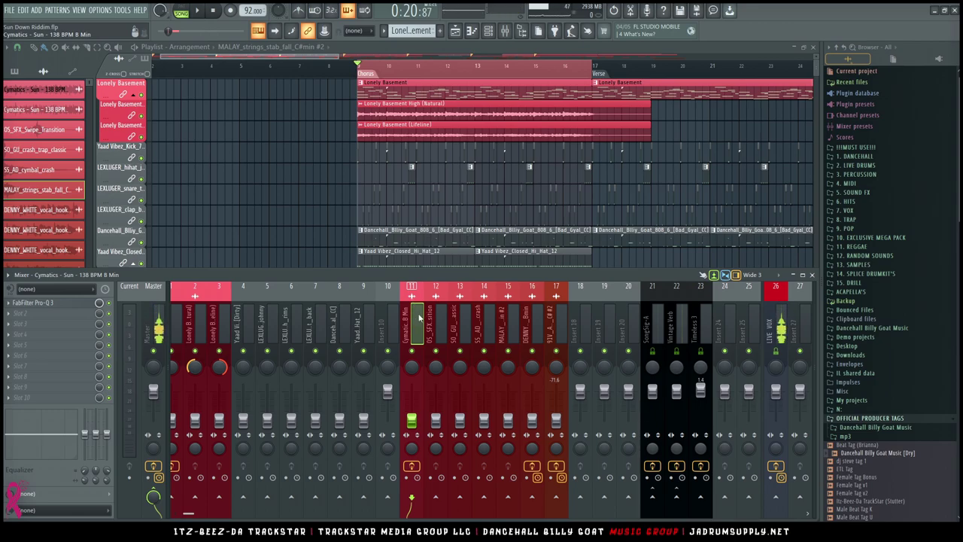
Step: Play the chorus and raise the Cymatics - Sun 138 BPM B Min mixer track's volume to about -13.1 dB
{"action": "left_click", "coordinate": [297, 324]}
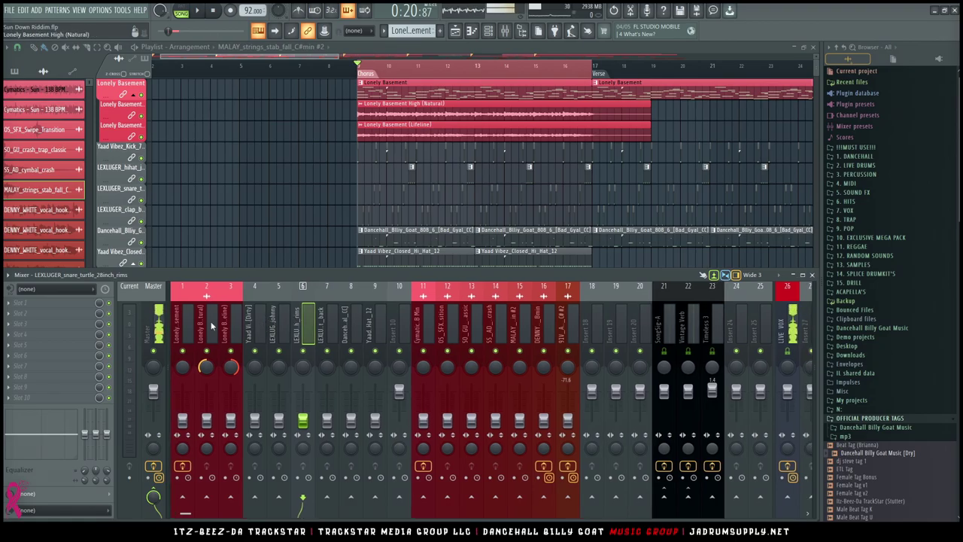
{"action": "scroll", "coordinate": [433, 93], "scroll_direction": "down", "scroll_amount": 3}
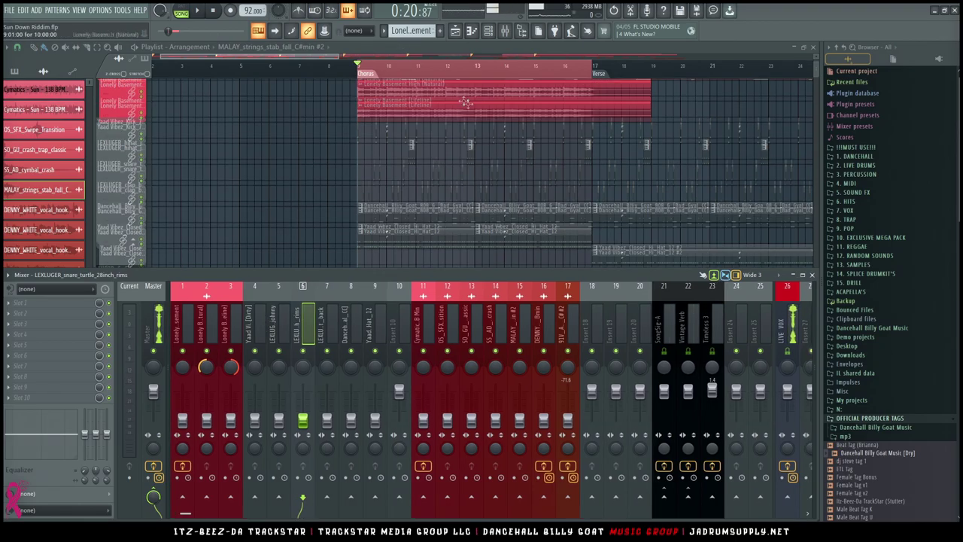
{"action": "scroll", "coordinate": [449, 251], "scroll_direction": "down", "scroll_amount": 5}
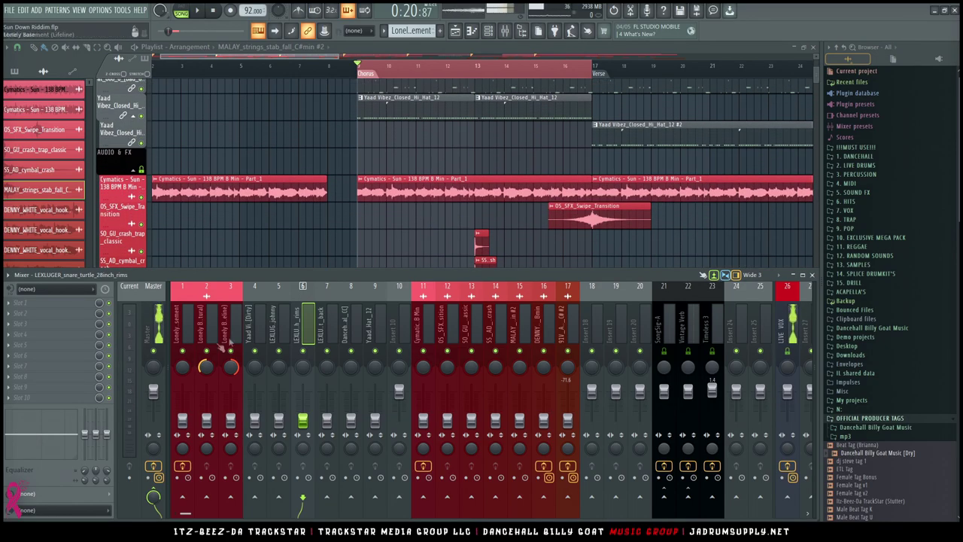
{"action": "left_click", "coordinate": [432, 329]}
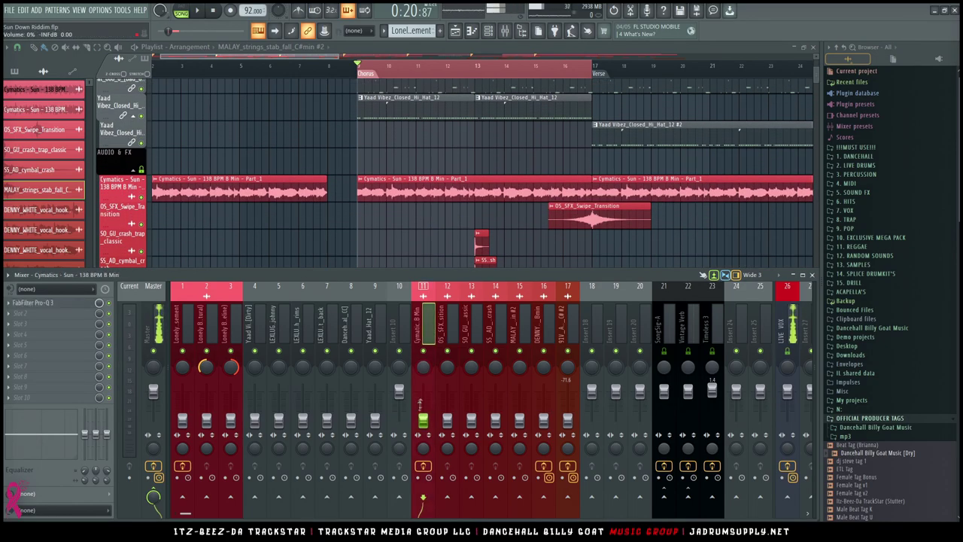
{"action": "key", "text": "space"}
{"action": "left_click_drag", "start_coordinate": [427, 412], "coordinate": [428, 408]}
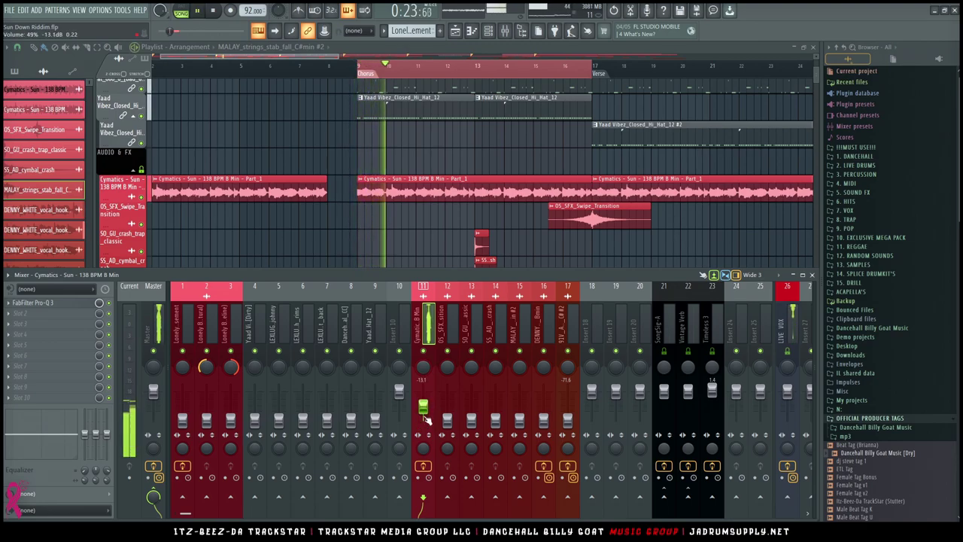
Step: Inspect the Cymatics track's FabFilter Pro-Q 3 during playback and raise the track's volume to 60% (about -9.8 dB)
{"action": "left_click", "coordinate": [81, 303]}
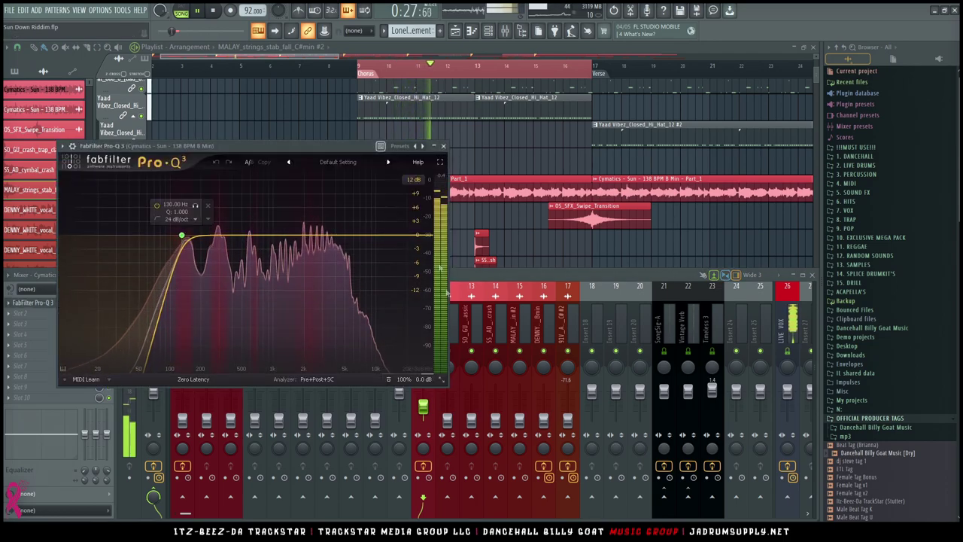
{"action": "left_click", "coordinate": [463, 325]}
{"action": "left_click", "coordinate": [415, 377]}
{"action": "left_click_drag", "start_coordinate": [423, 407], "coordinate": [423, 403]}
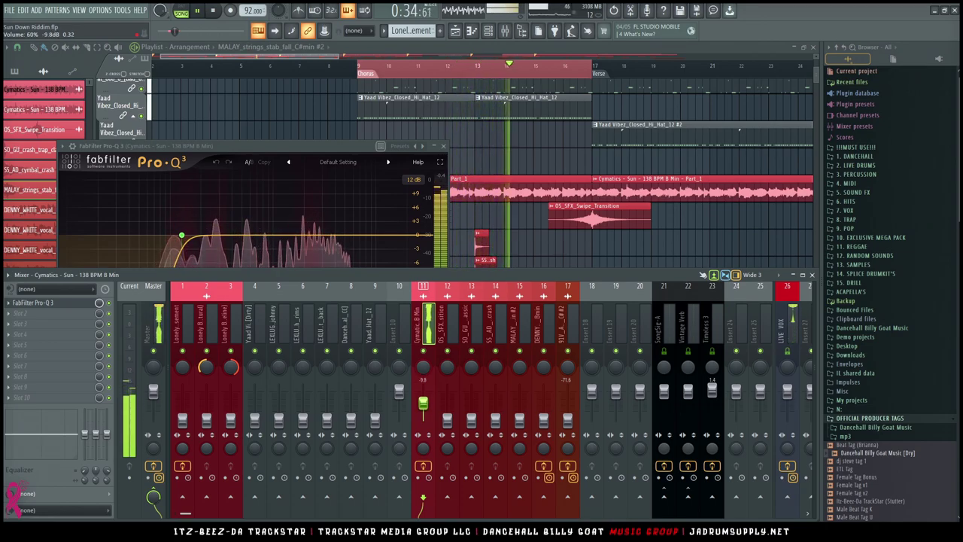
{"action": "key", "text": "space"}
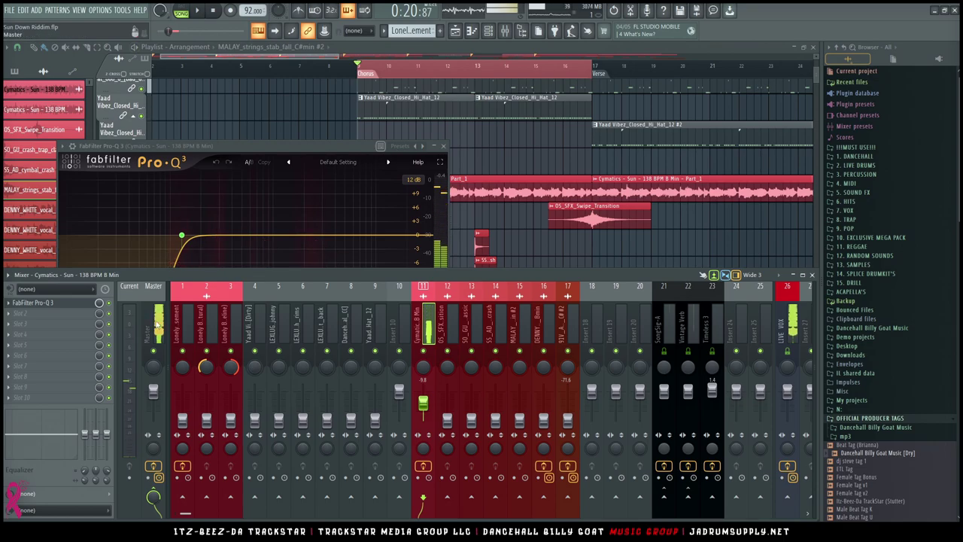
Step: Load the TMG_Mastering Chain mixer track state onto the Master track
{"action": "right_click", "coordinate": [158, 323]}
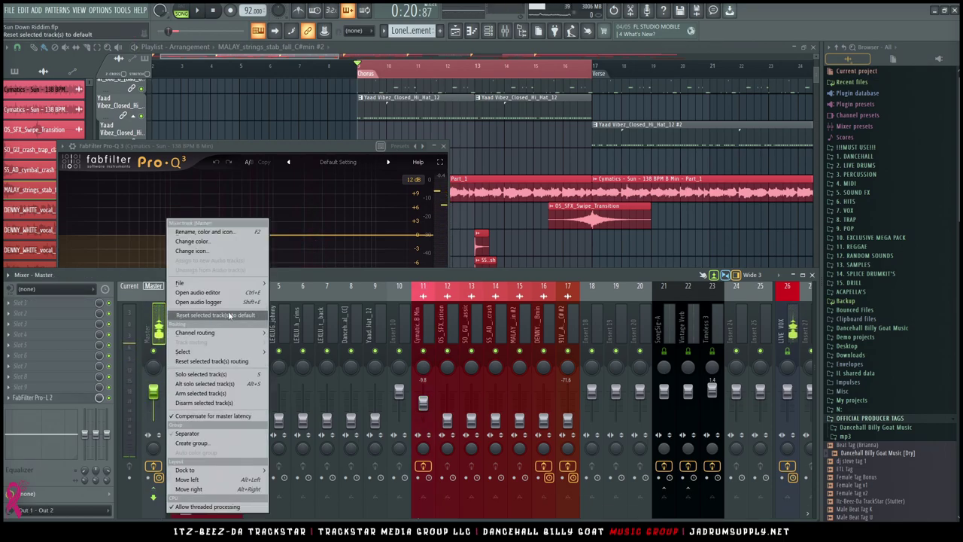
{"action": "mouse_move", "coordinate": [243, 283]}
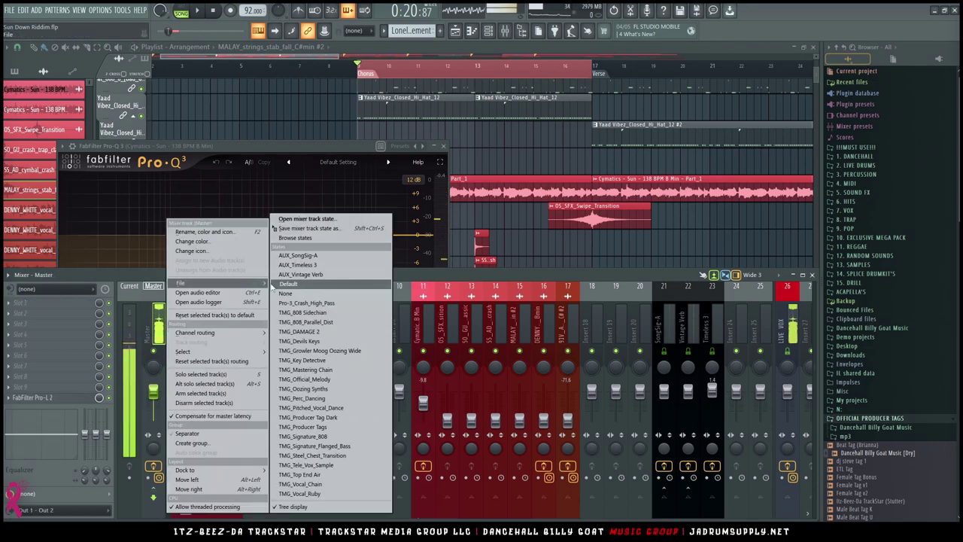
{"action": "left_click", "coordinate": [344, 370]}
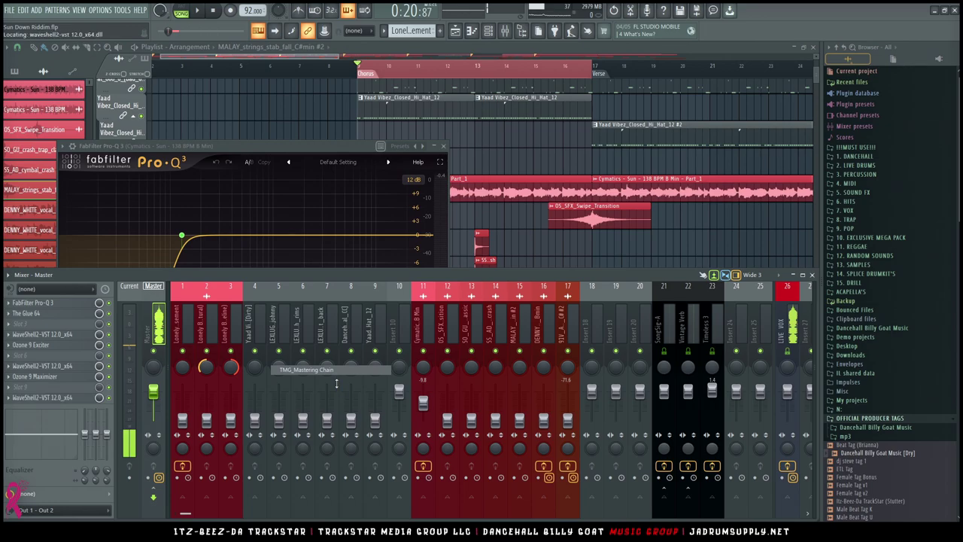
Step: During playback, audition the Guitar [Open_Top] preset in the Cymatics track's Pro-Q 3, then switch it to Guitar [Clarity_n_Body]
{"action": "left_click", "coordinate": [429, 335]}
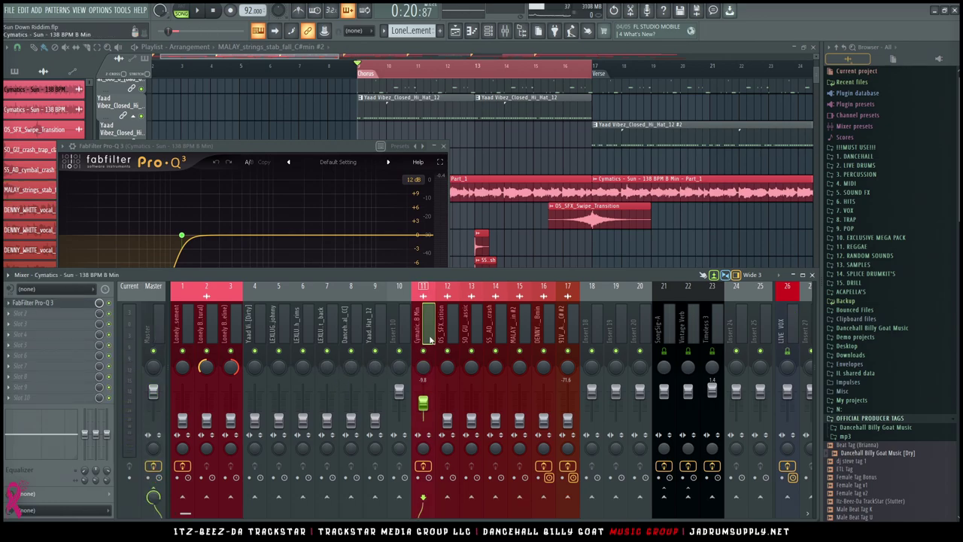
{"action": "key", "text": "space"}
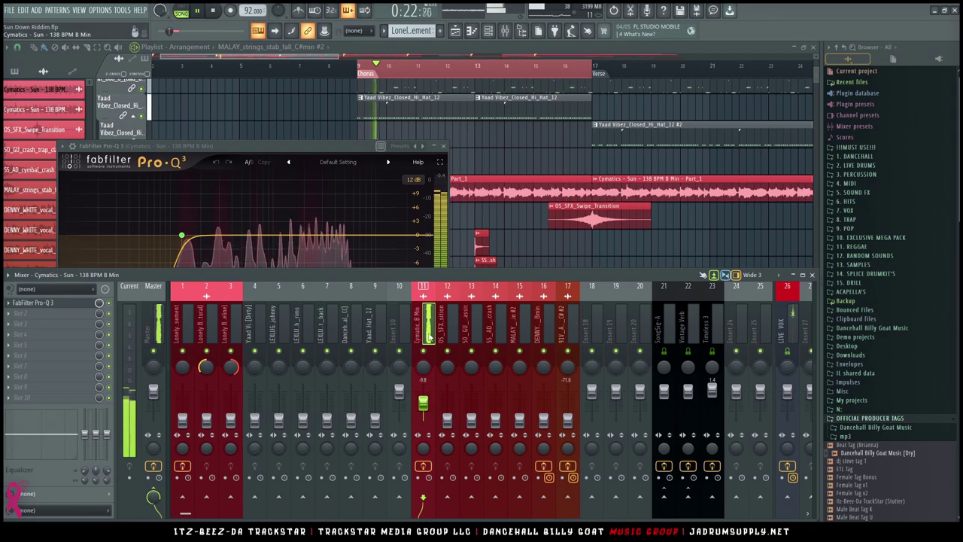
{"action": "left_click", "coordinate": [302, 209]}
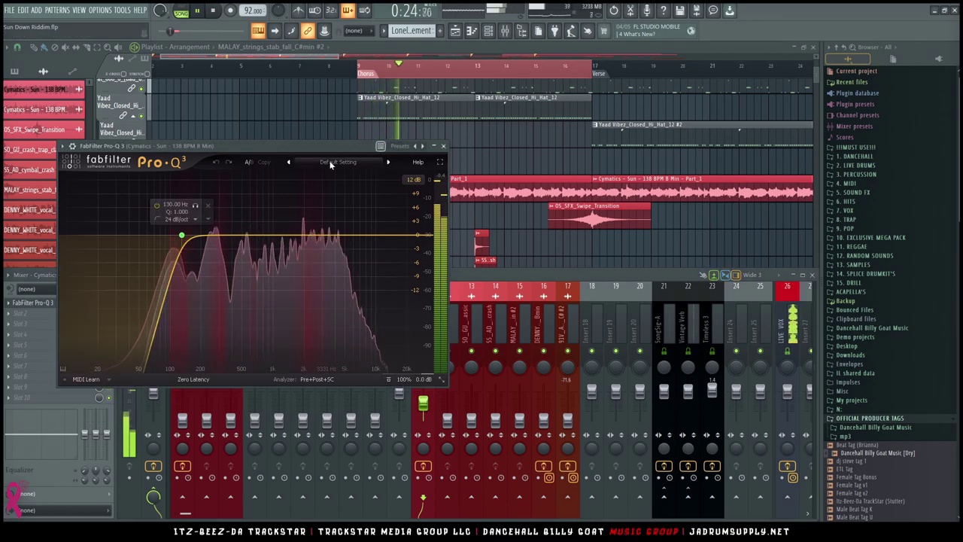
{"action": "left_click", "coordinate": [338, 162]}
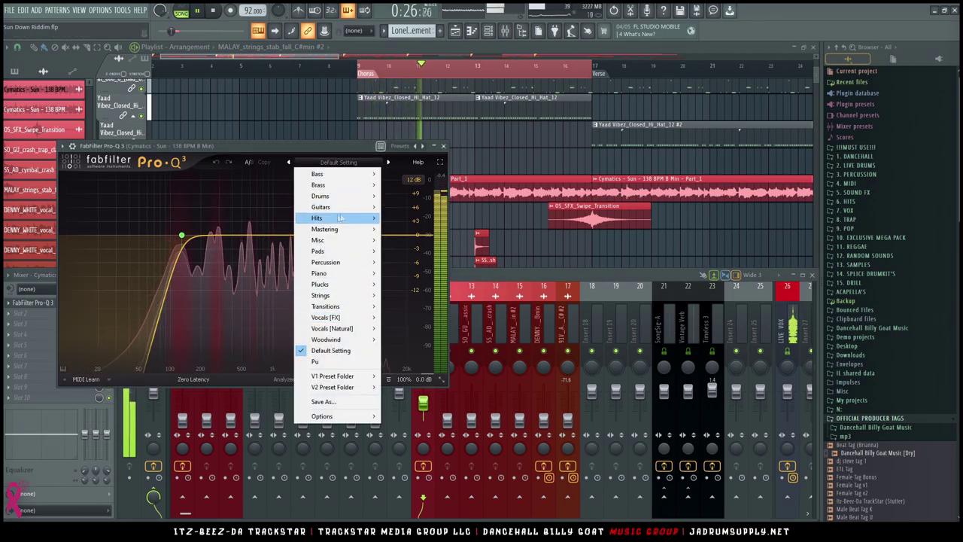
{"action": "mouse_move", "coordinate": [324, 207]}
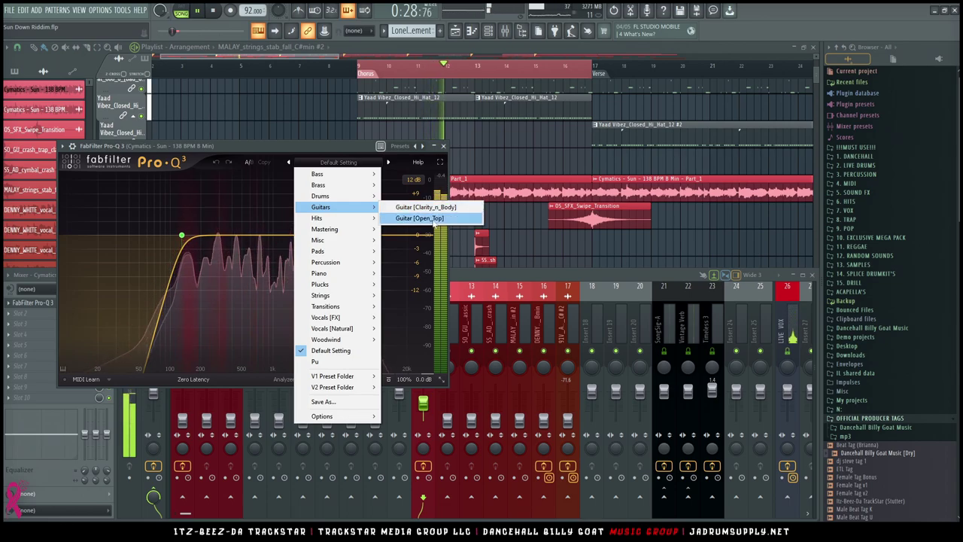
{"action": "left_click", "coordinate": [432, 218]}
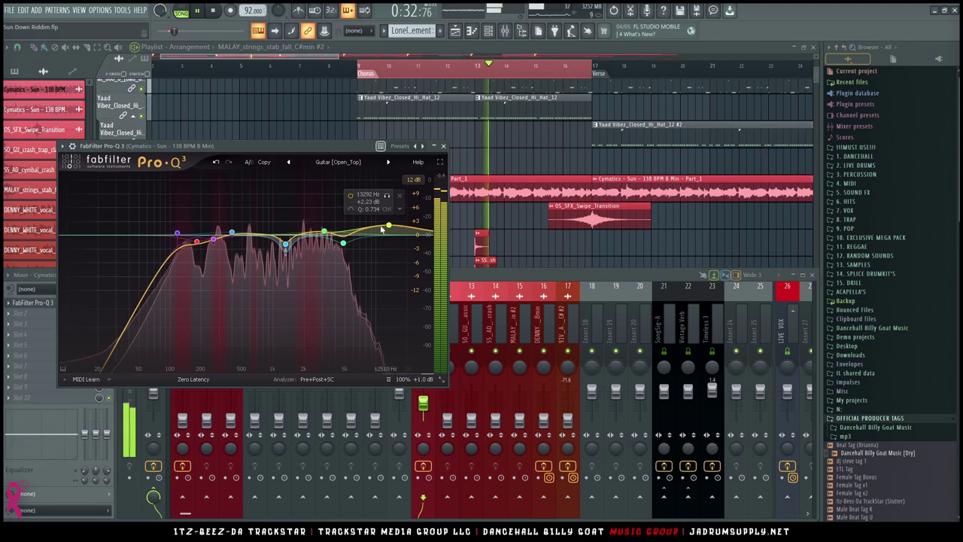
{"action": "left_click", "coordinate": [288, 161]}
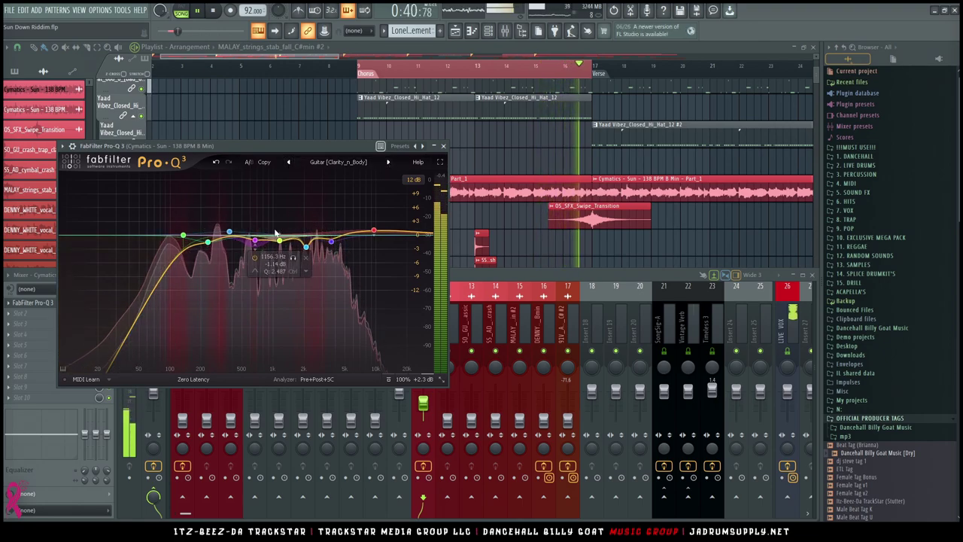
{"action": "left_click", "coordinate": [446, 325]}
{"action": "left_click", "coordinate": [424, 331]}
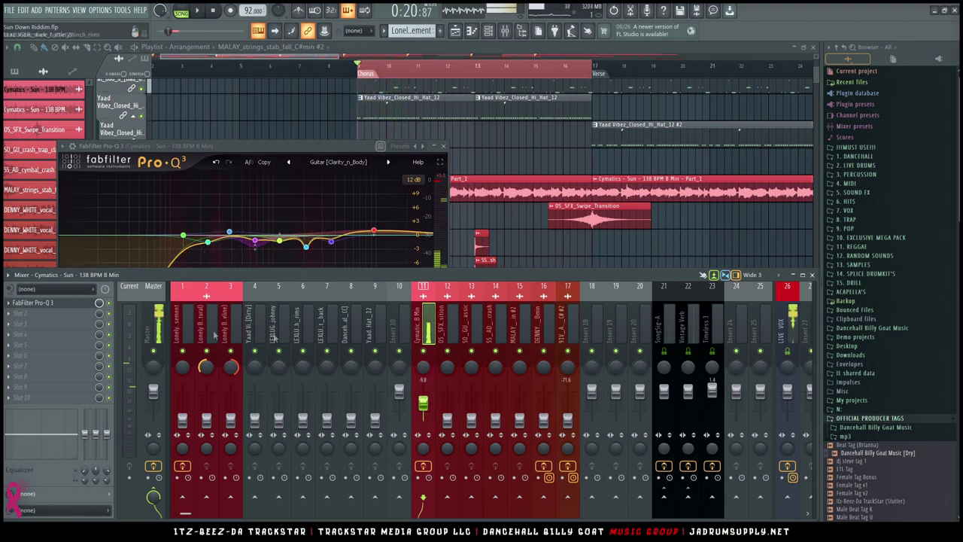
Step: Load TBProAudio's 2022 channel strip CS5501V2 into the Cymatics track's second effect slot and move its window clear of the slots
{"action": "left_click", "coordinate": [44, 314]}
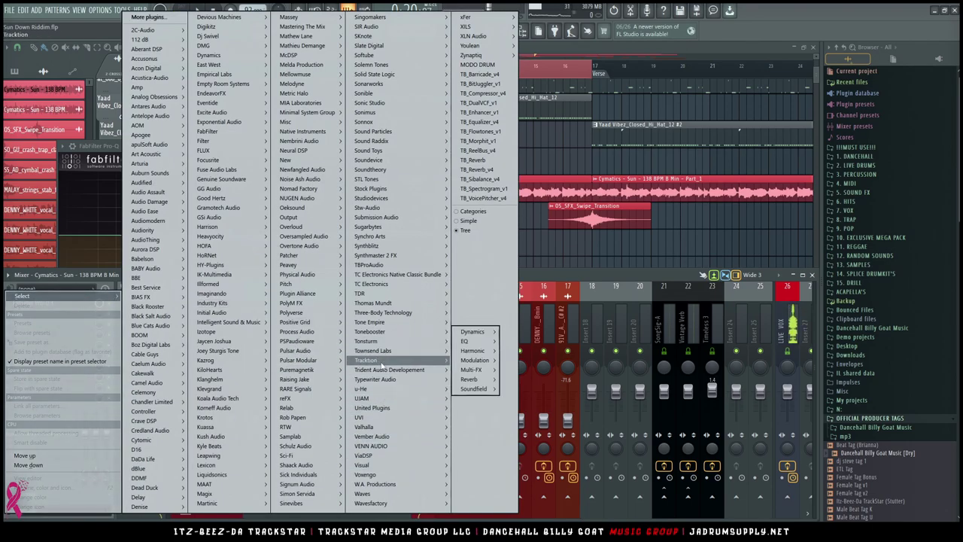
{"action": "mouse_move", "coordinate": [371, 398]}
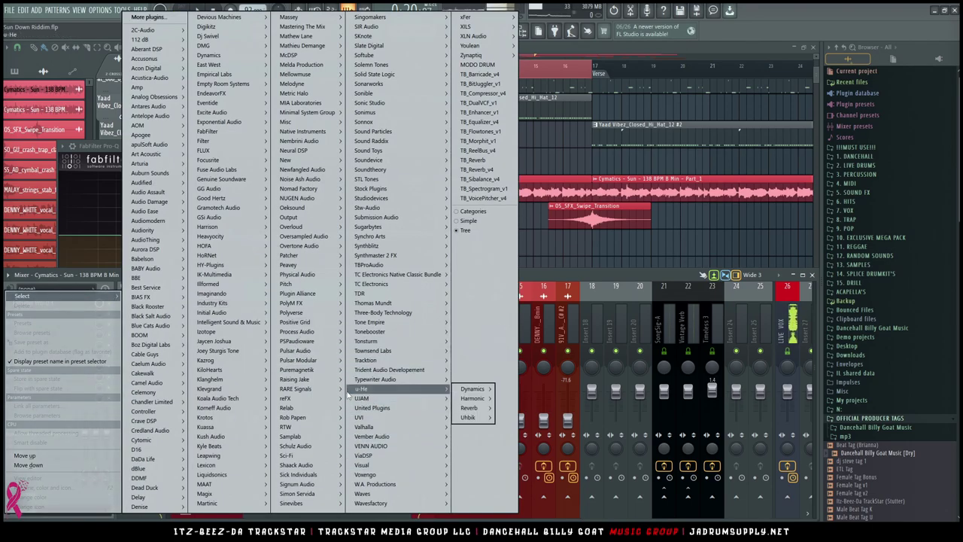
{"action": "mouse_move", "coordinate": [408, 322]}
{"action": "mouse_move", "coordinate": [406, 265]}
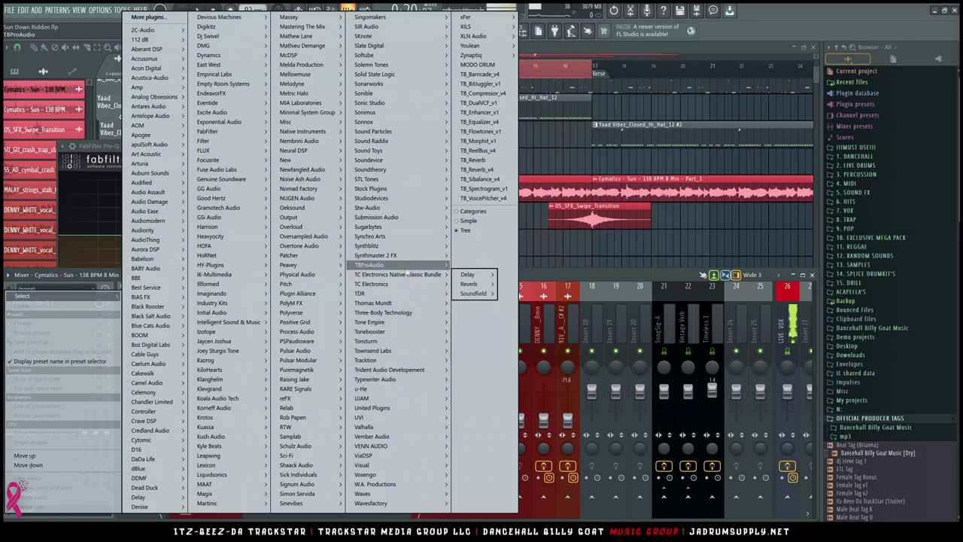
{"action": "mouse_move", "coordinate": [478, 277]}
{"action": "mouse_move", "coordinate": [506, 283]}
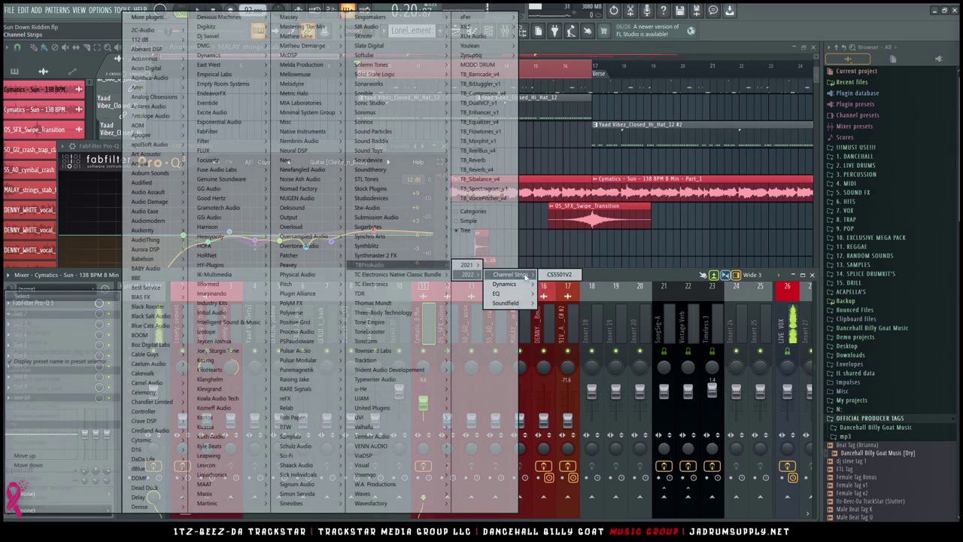
{"action": "left_click", "coordinate": [555, 276]}
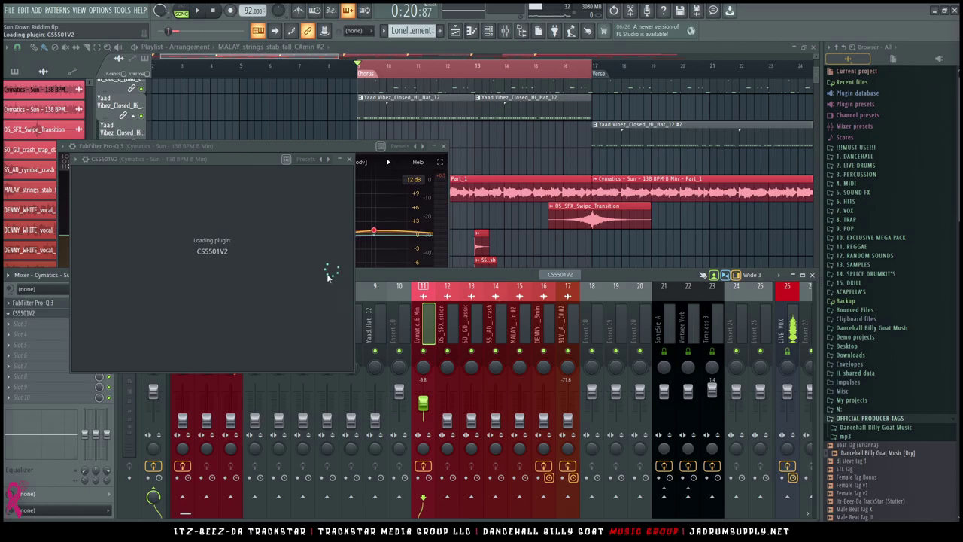
{"action": "left_click_drag", "start_coordinate": [301, 166], "coordinate": [462, 107]}
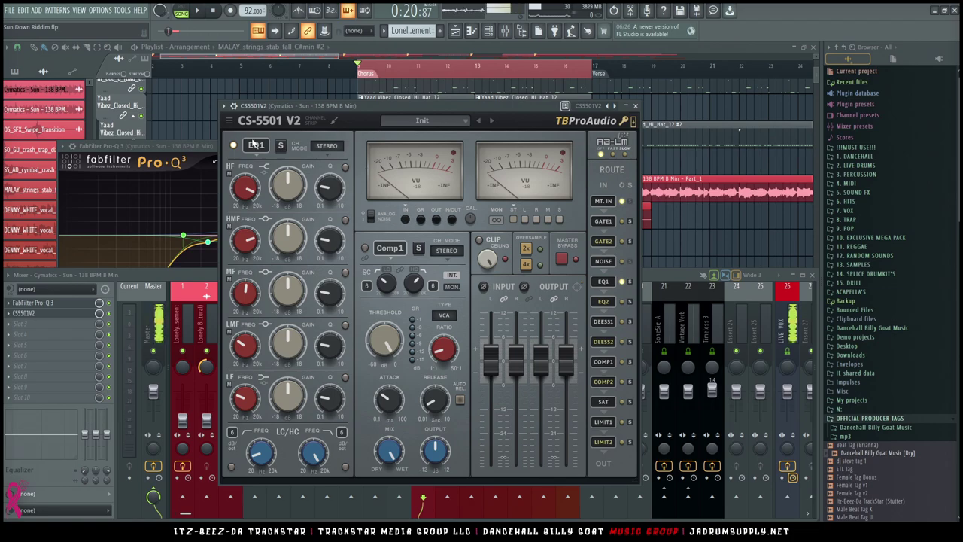
Step: Turn EQ1 off and Comp1 on in CS-5501 V2, briefly display Comp2, and return the module display to Comp1
{"action": "left_click", "coordinate": [234, 146]}
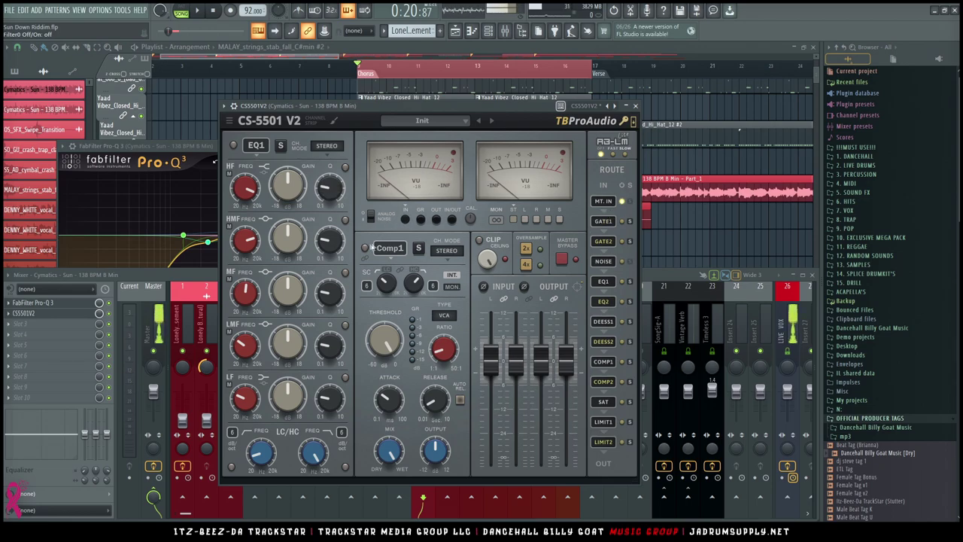
{"action": "left_click", "coordinate": [364, 249]}
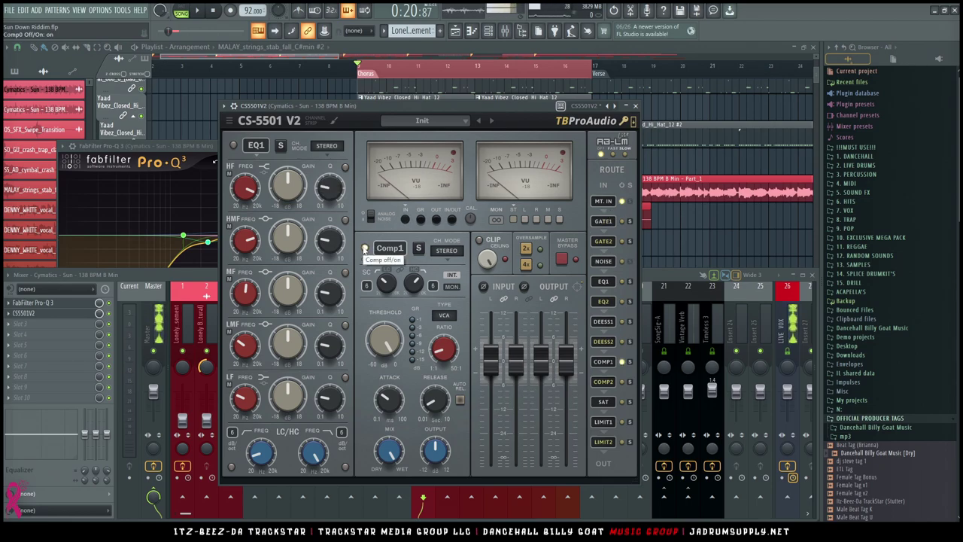
{"action": "left_click", "coordinate": [389, 248]}
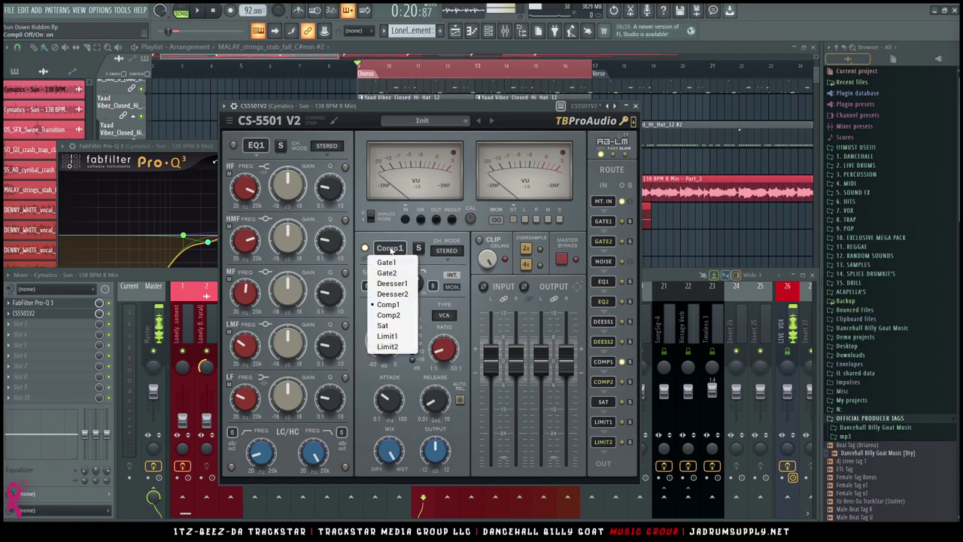
{"action": "left_click", "coordinate": [390, 315]}
{"action": "left_click", "coordinate": [390, 248]}
{"action": "left_click", "coordinate": [386, 301]}
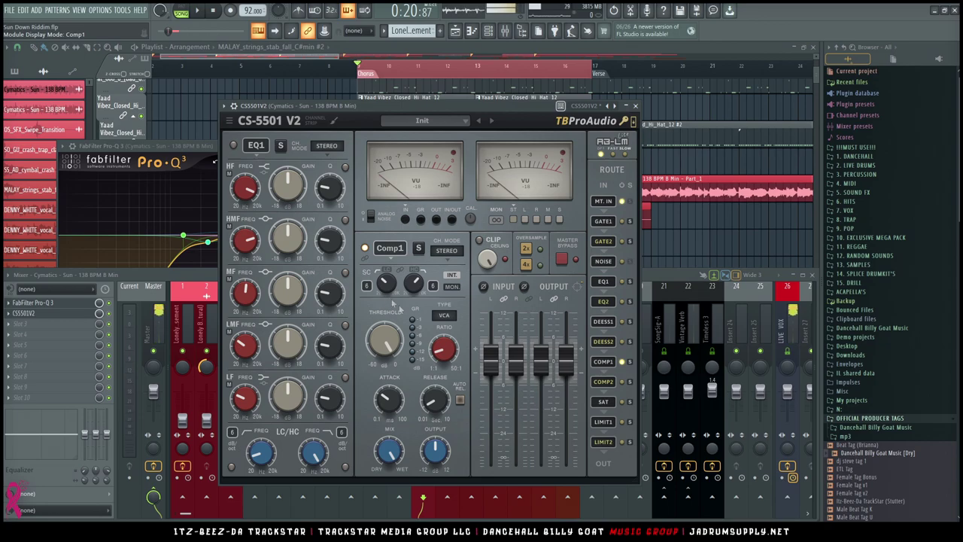
{"action": "left_click", "coordinate": [370, 216]}
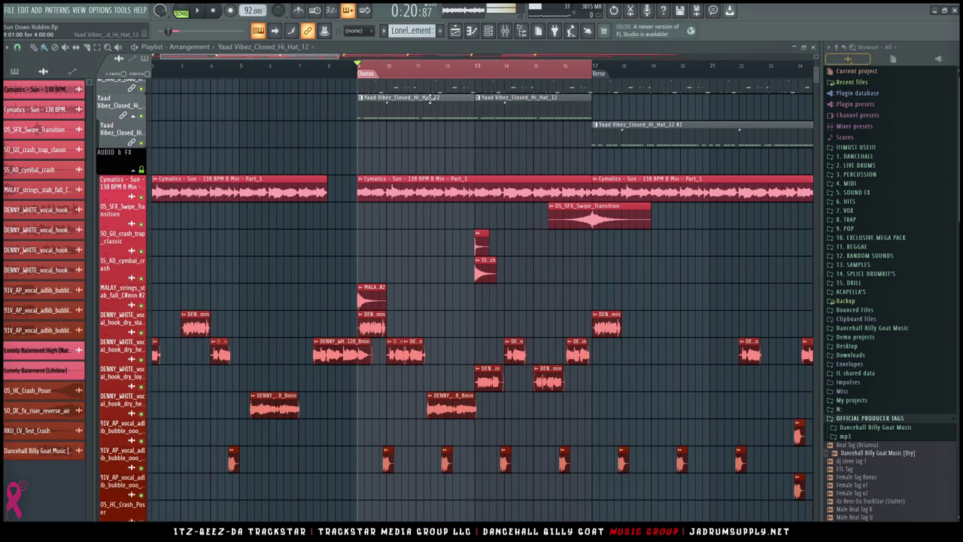
Step: Close the playlist after picking the Yaad Vibez_Closed_Hi_Hat_12 clip, and reposition the CS-5501 V2 window
{"action": "left_click", "coordinate": [419, 102]}
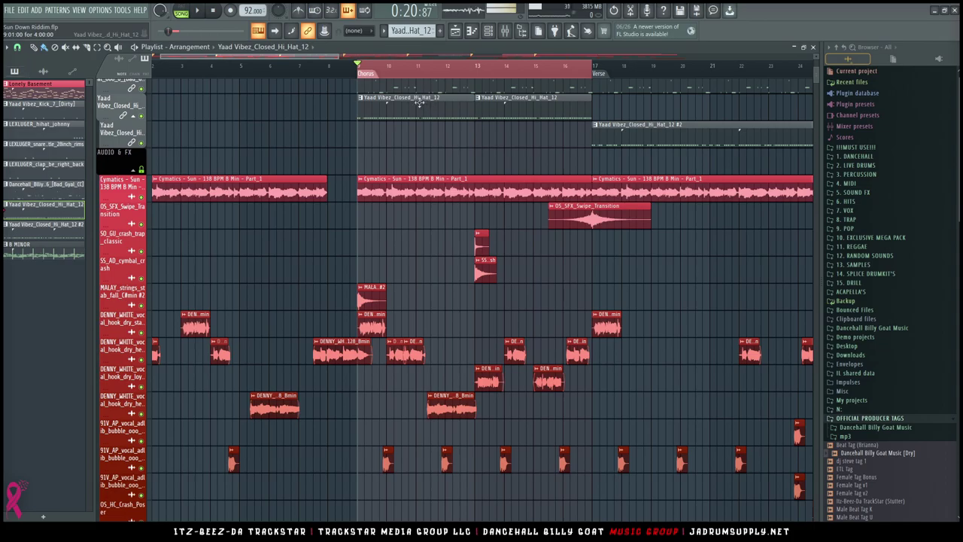
{"action": "left_click", "coordinate": [813, 47]}
{"action": "left_click_drag", "start_coordinate": [422, 106], "coordinate": [414, 93]}
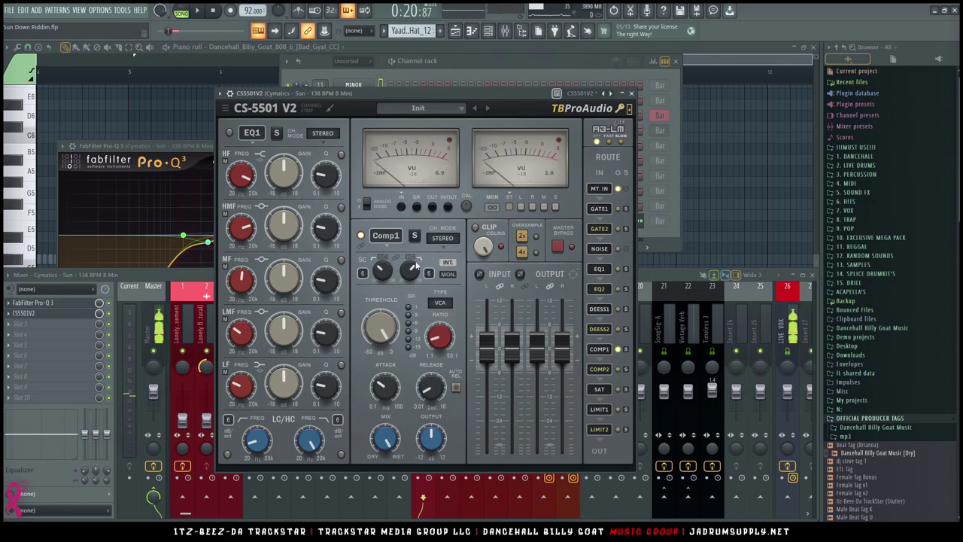
Step: Enable the sidechain low-cut filter on Comp1 and switch Comp1's solo on and back off
{"action": "left_click", "coordinate": [382, 259]}
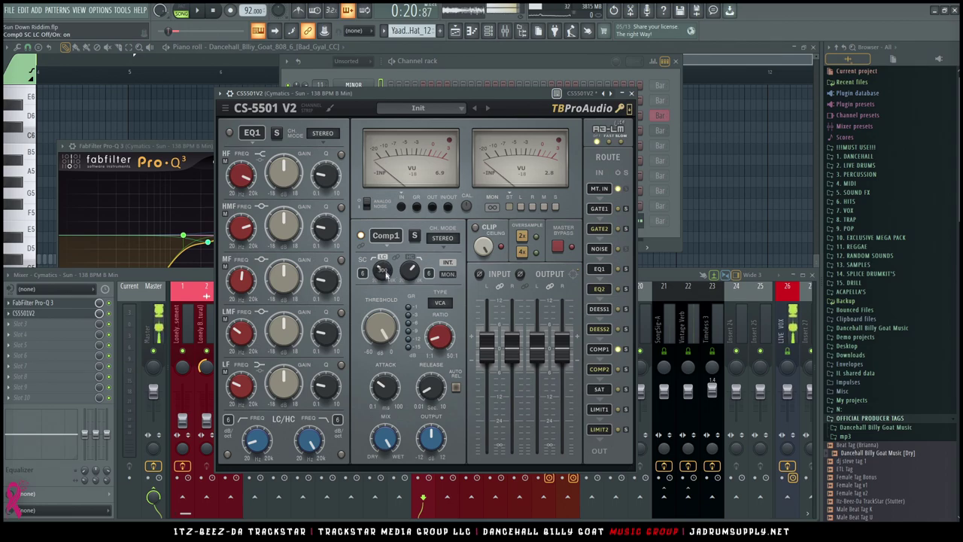
{"action": "left_click", "coordinate": [415, 236]}
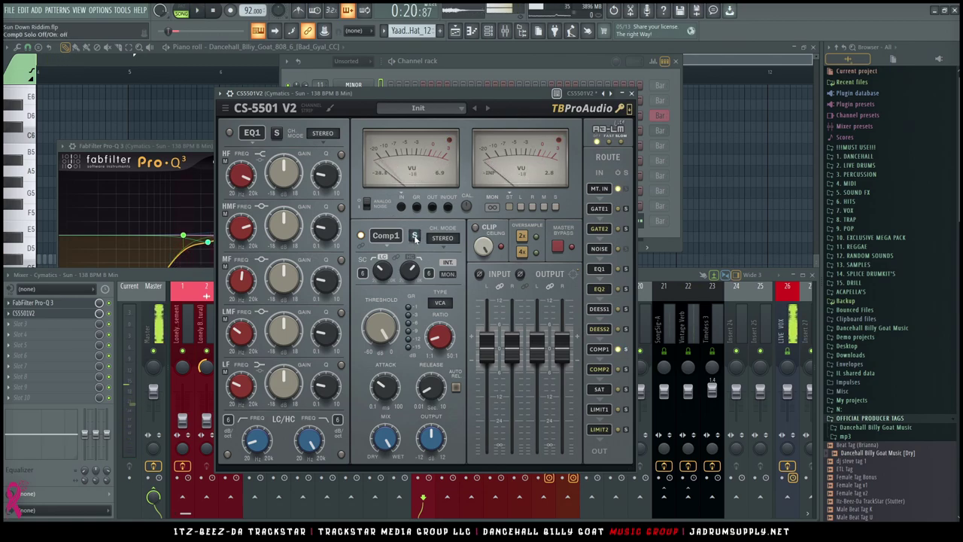
{"action": "left_click", "coordinate": [415, 237]}
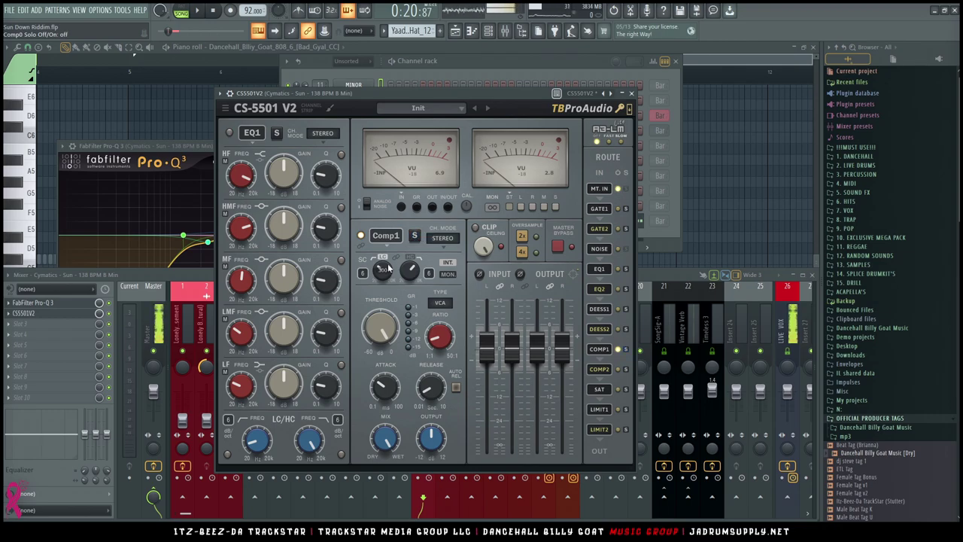
Step: Preview the Amber and Red skins for CS-5501 V2 and settle on the Black skin
{"action": "left_click", "coordinate": [330, 108]}
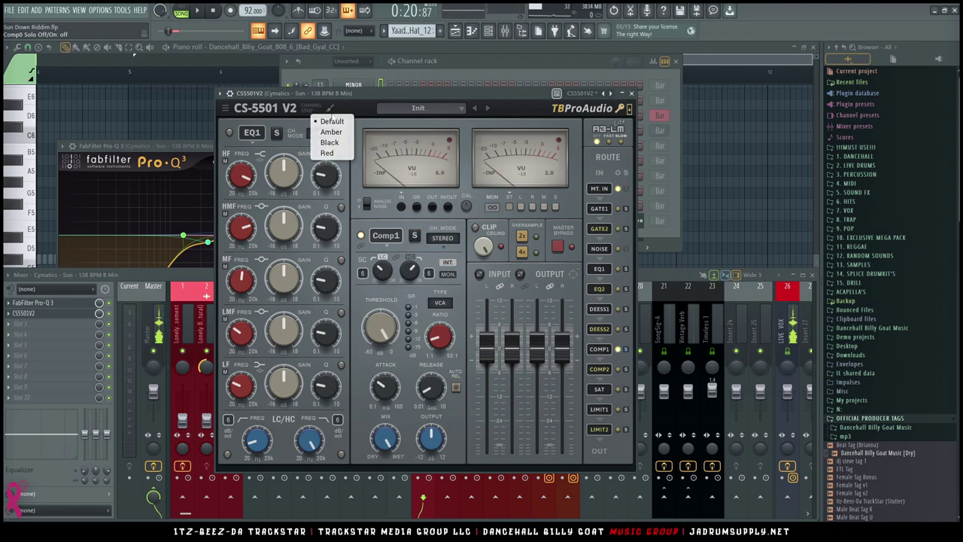
{"action": "left_click", "coordinate": [331, 140]}
{"action": "left_click", "coordinate": [330, 109]}
{"action": "left_click", "coordinate": [341, 140]}
{"action": "left_click", "coordinate": [330, 108]}
{"action": "left_click", "coordinate": [331, 130]}
{"action": "left_click", "coordinate": [330, 108]}
{"action": "left_click", "coordinate": [335, 151]}
{"action": "left_click", "coordinate": [330, 108]}
{"action": "left_click", "coordinate": [335, 140]}
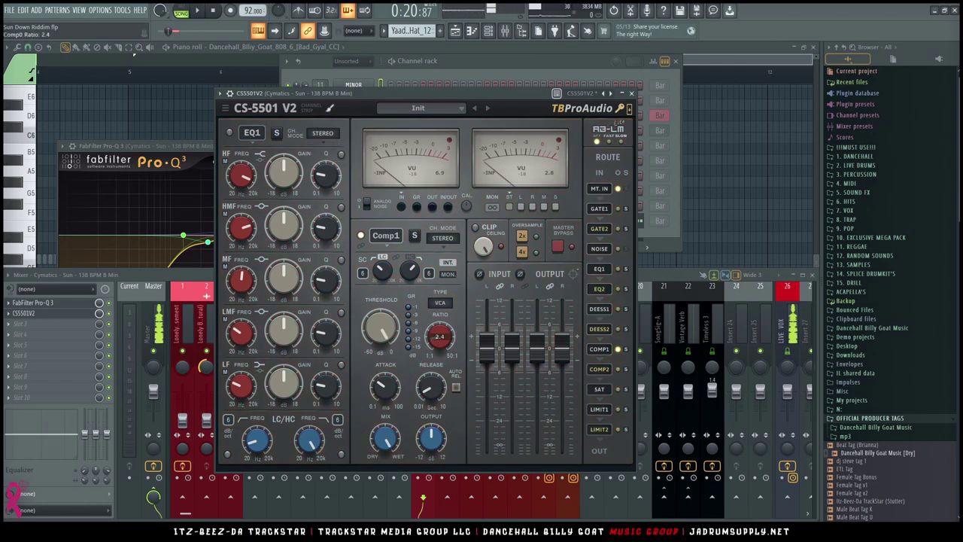
Step: Raise Comp1's compression ratio slightly and switch the compressor type to Opto
{"action": "left_click_drag", "start_coordinate": [438, 338], "coordinate": [438, 331]}
{"action": "left_click", "coordinate": [439, 304]}
{"action": "left_click", "coordinate": [444, 339]}
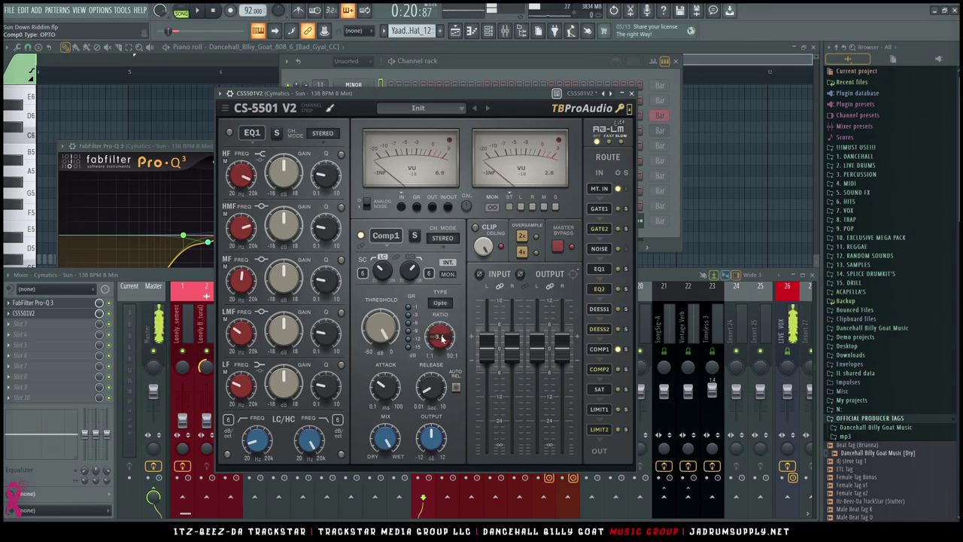
Step: Play the project, set Comp1's release to about 1.54 s and turn on auto release
{"action": "key", "text": "space"}
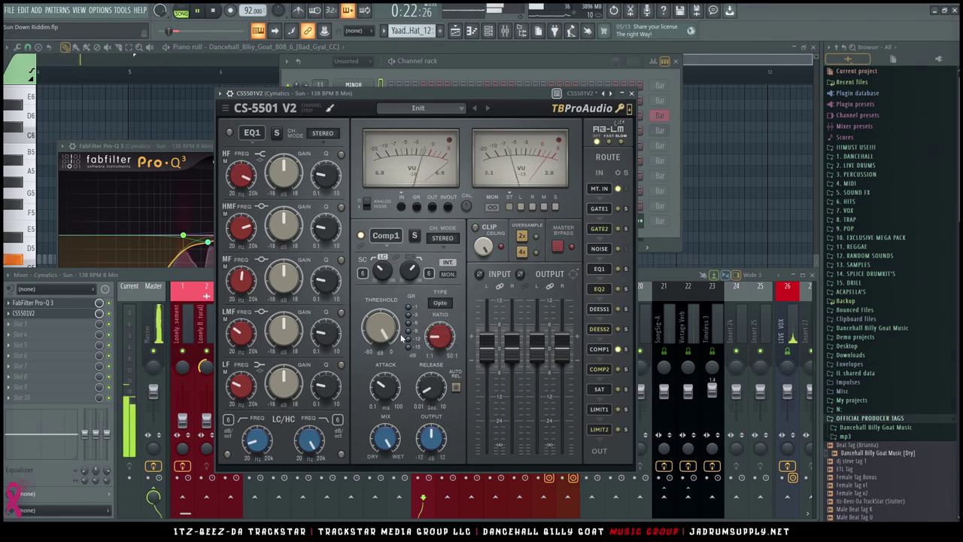
{"action": "mouse_move", "coordinate": [389, 396]}
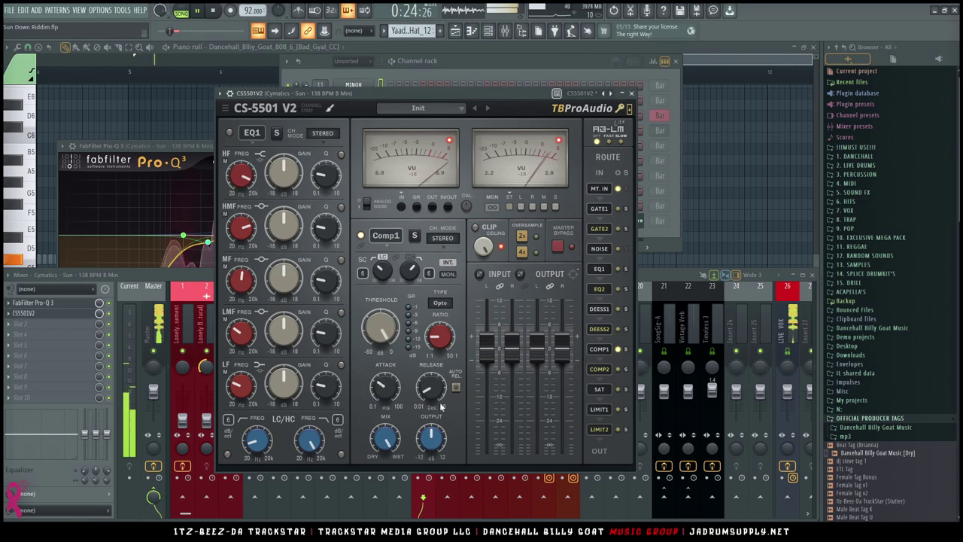
{"action": "mouse_move", "coordinate": [430, 388]}
{"action": "left_click_drag", "start_coordinate": [431, 390], "coordinate": [432, 379]}
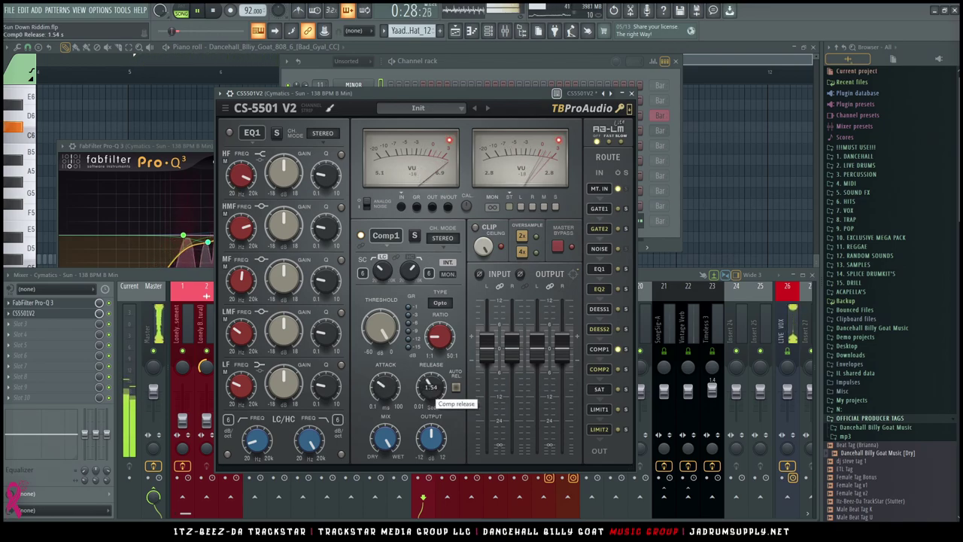
{"action": "left_click", "coordinate": [455, 387]}
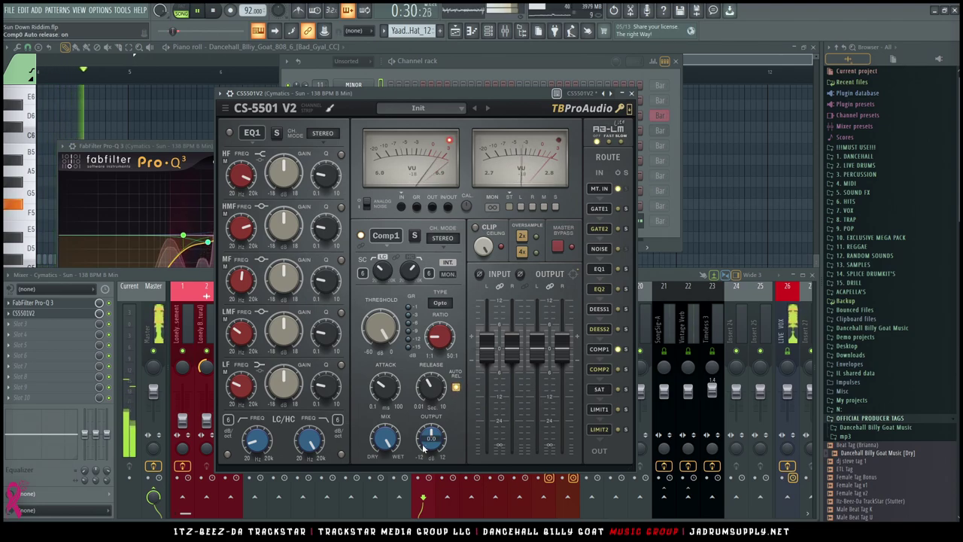
Step: Lower Comp1's threshold to -4.0 dB and stop playback
{"action": "mouse_move", "coordinate": [386, 328]}
{"action": "left_click_drag", "start_coordinate": [386, 328], "coordinate": [386, 339]}
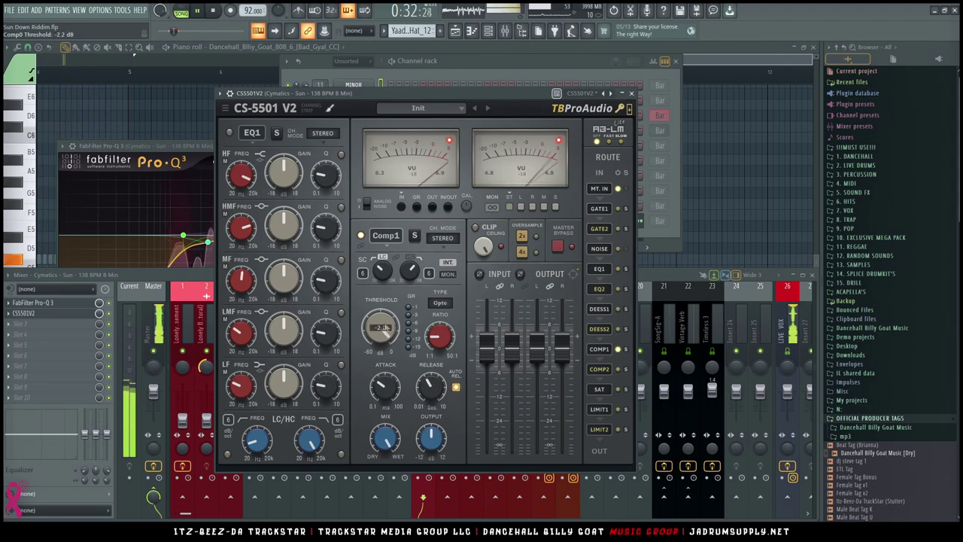
{"action": "key", "text": "space"}
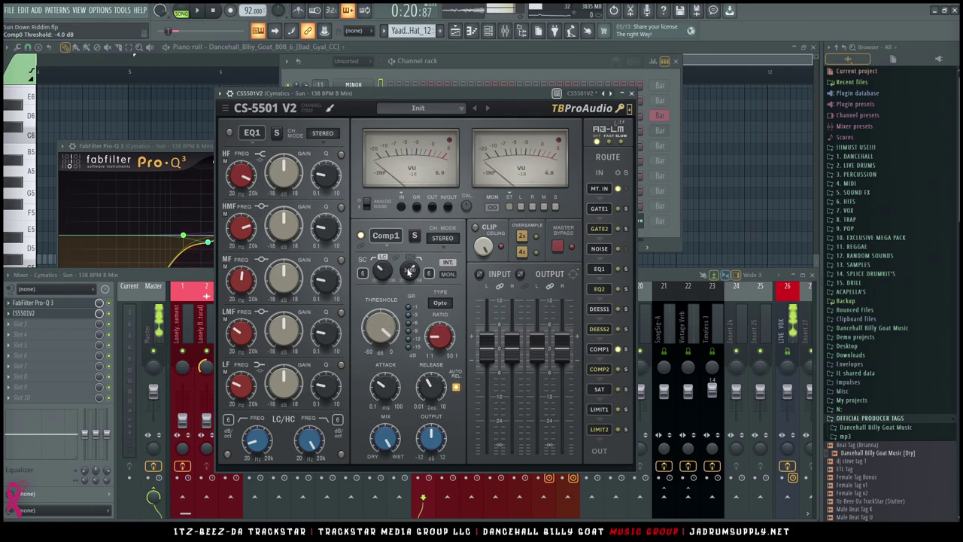
Step: Set the CS-5501 V2 VU meters to gain reduction, checking the input display briefly in between
{"action": "left_click", "coordinate": [417, 207]}
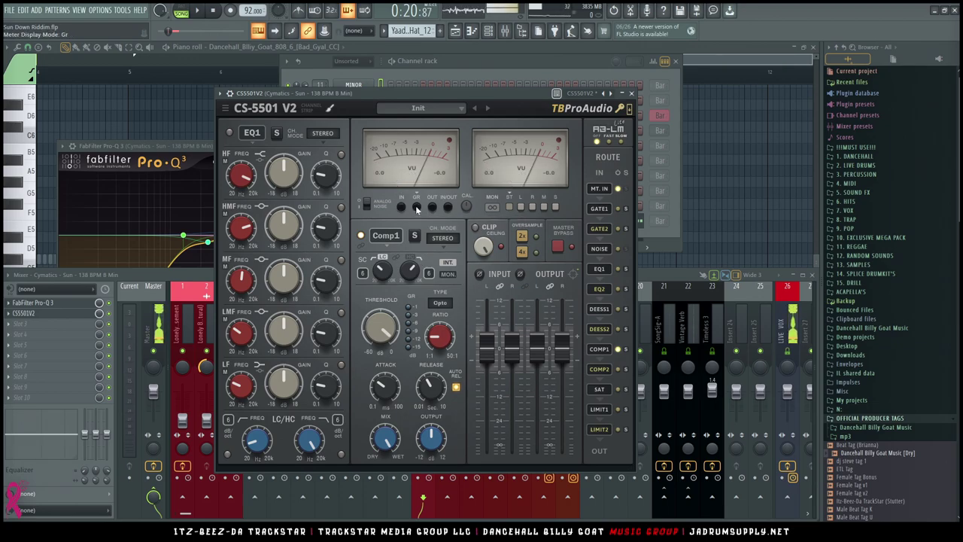
{"action": "key", "text": "space"}
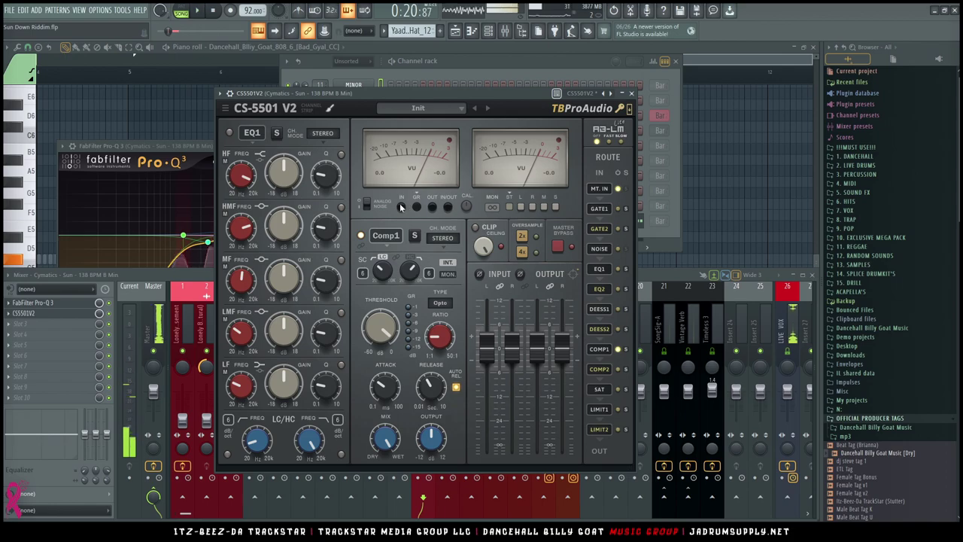
{"action": "left_click", "coordinate": [402, 208]}
{"action": "left_click", "coordinate": [418, 207]}
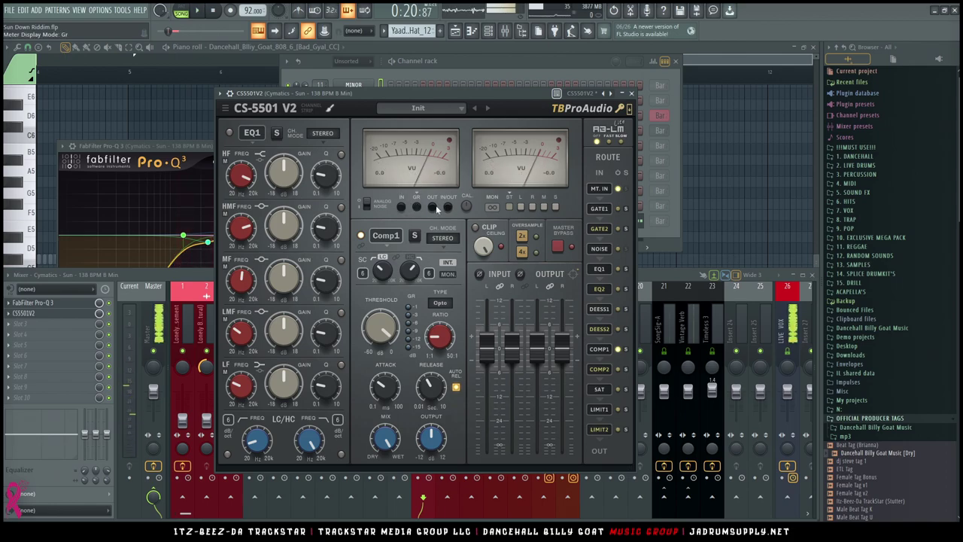
Step: Lower Comp1's threshold further during playback and slow its attack to about 34.1 ms
{"action": "key", "text": "space"}
{"action": "left_click_drag", "start_coordinate": [381, 328], "coordinate": [381, 342]}
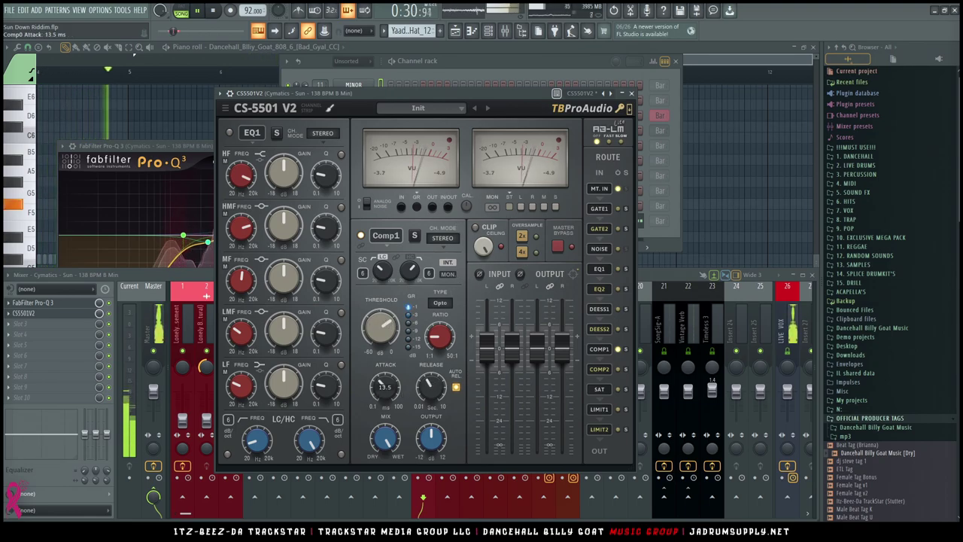
{"action": "left_click_drag", "start_coordinate": [385, 387], "coordinate": [385, 384]}
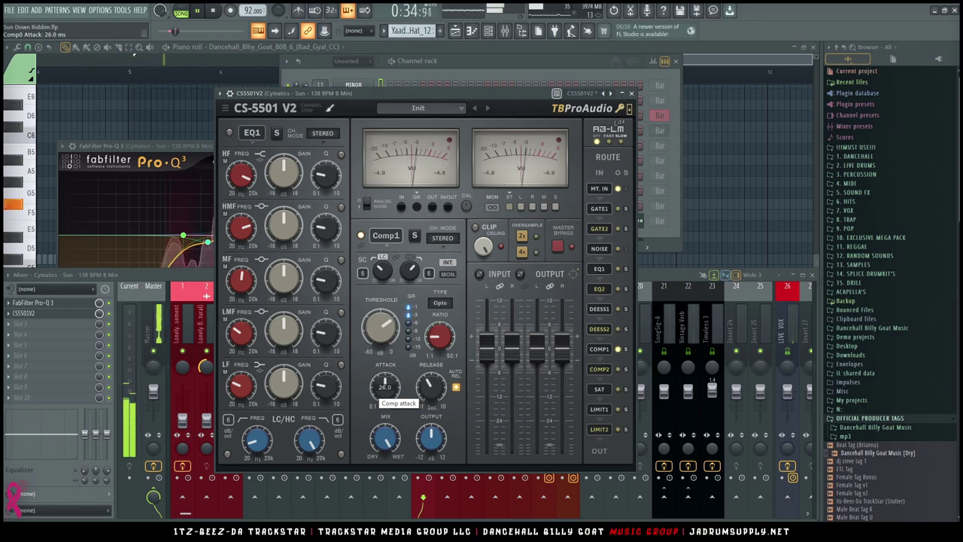
{"action": "left_click_drag", "start_coordinate": [384, 385], "coordinate": [385, 383]}
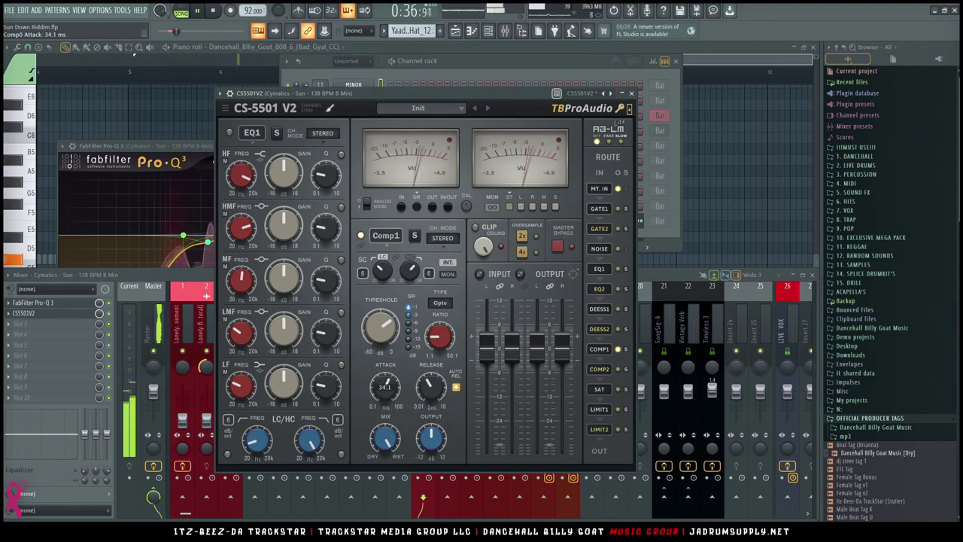
Step: Turn off Comp1's auto release, set the release to about 2.05 s and fine-tune the threshold to about -18 dB
{"action": "left_click", "coordinate": [455, 388]}
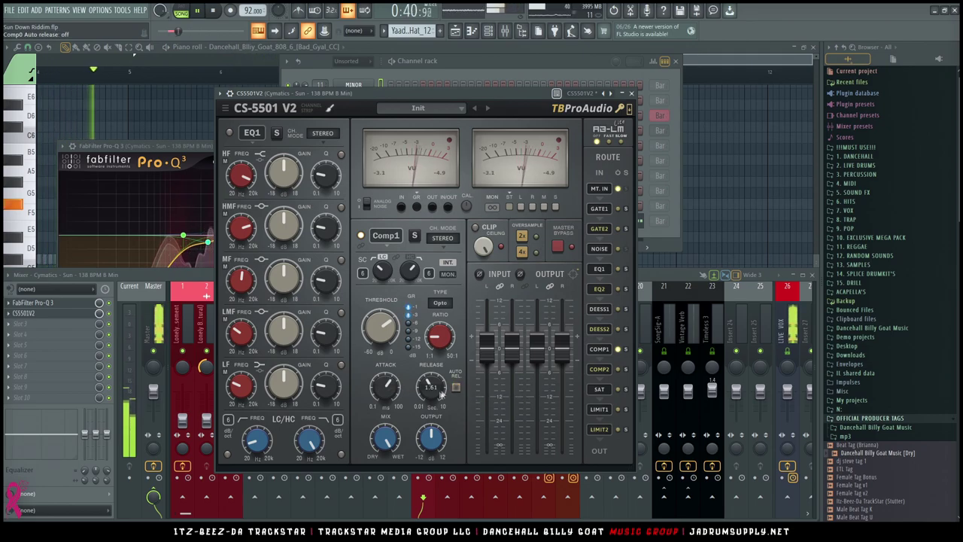
{"action": "left_click_drag", "start_coordinate": [435, 390], "coordinate": [435, 387]}
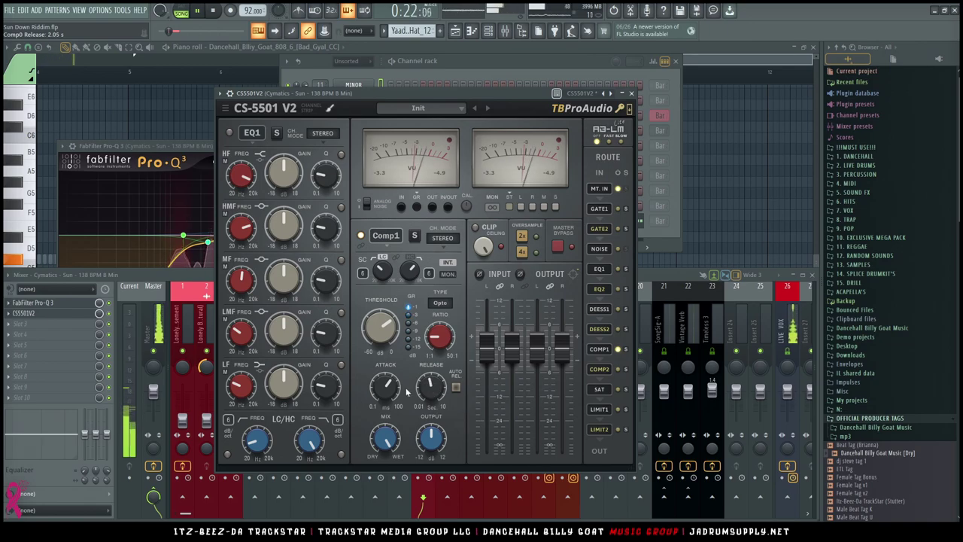
{"action": "left_click_drag", "start_coordinate": [380, 327], "coordinate": [380, 326]}
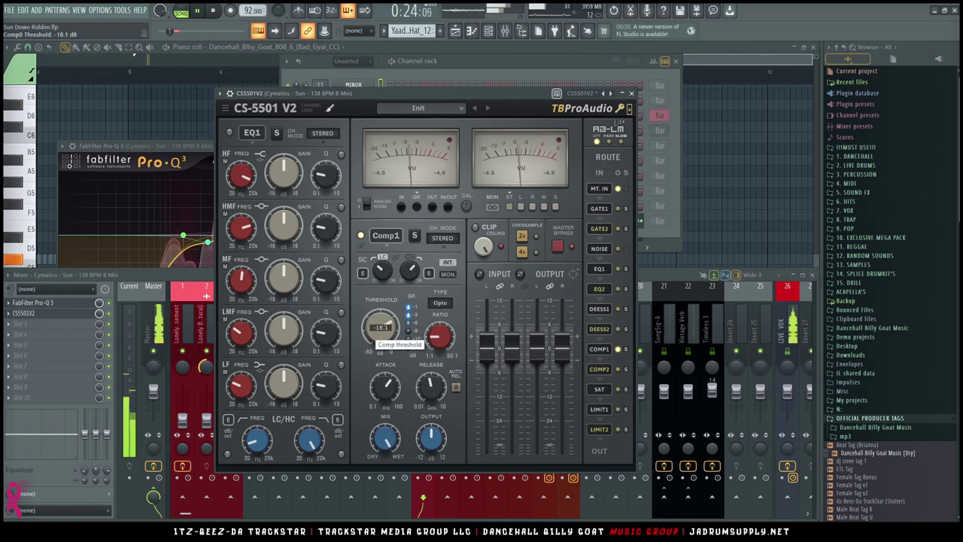
{"action": "left_click_drag", "start_coordinate": [381, 327], "coordinate": [380, 326]}
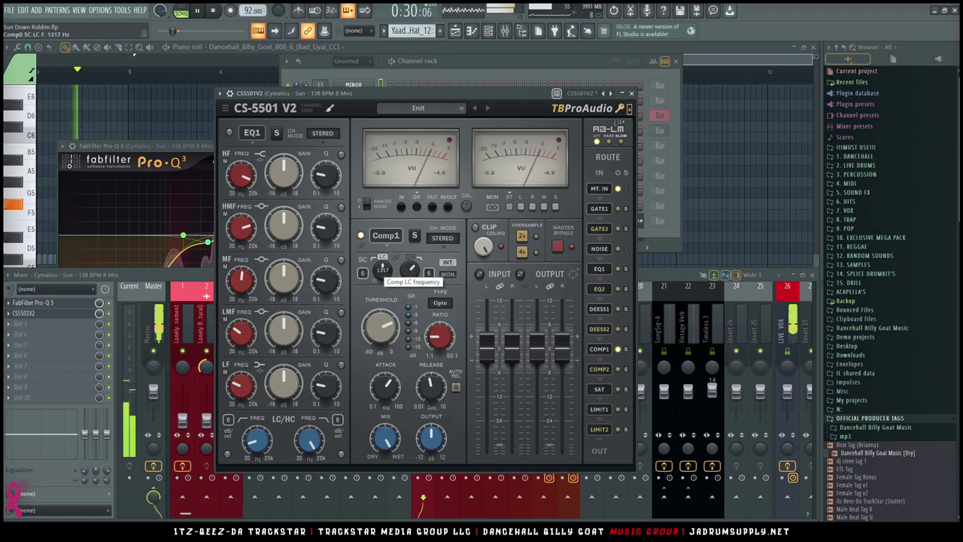
Step: Set Comp1's sidechain low-cut frequency to about 615 Hz and shorten its release slightly
{"action": "left_click_drag", "start_coordinate": [383, 269], "coordinate": [383, 272]}
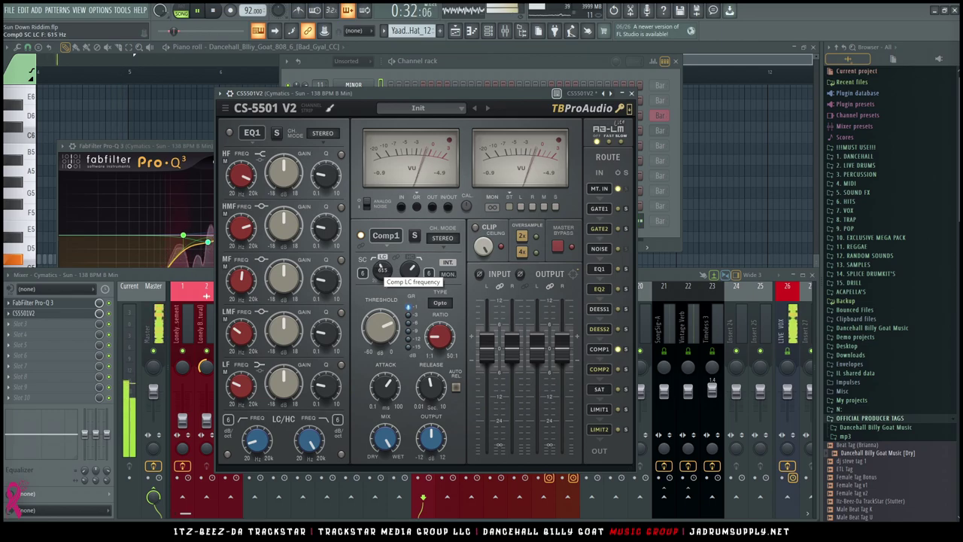
{"action": "left_click_drag", "start_coordinate": [379, 265], "coordinate": [380, 266]}
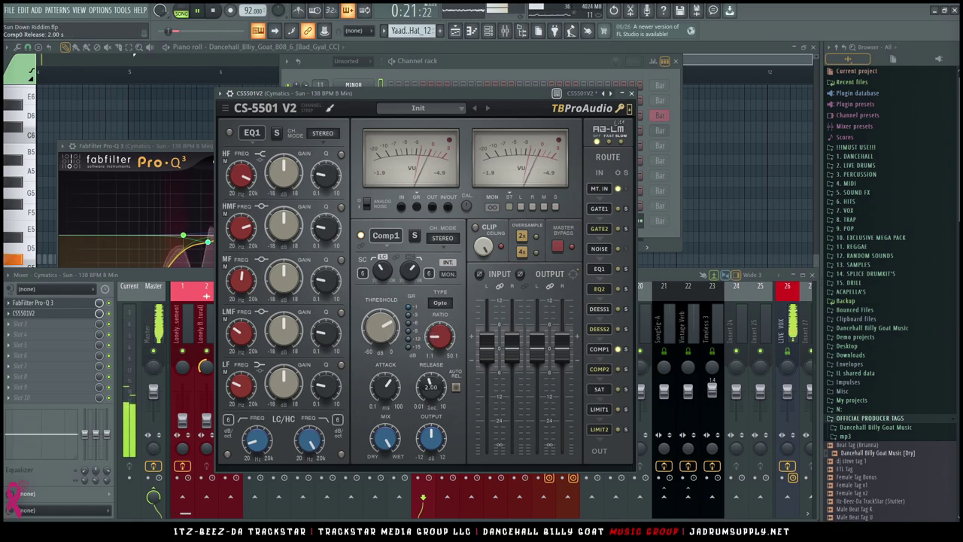
{"action": "scroll", "coordinate": [430, 387], "scroll_direction": "down", "scroll_amount": 3}
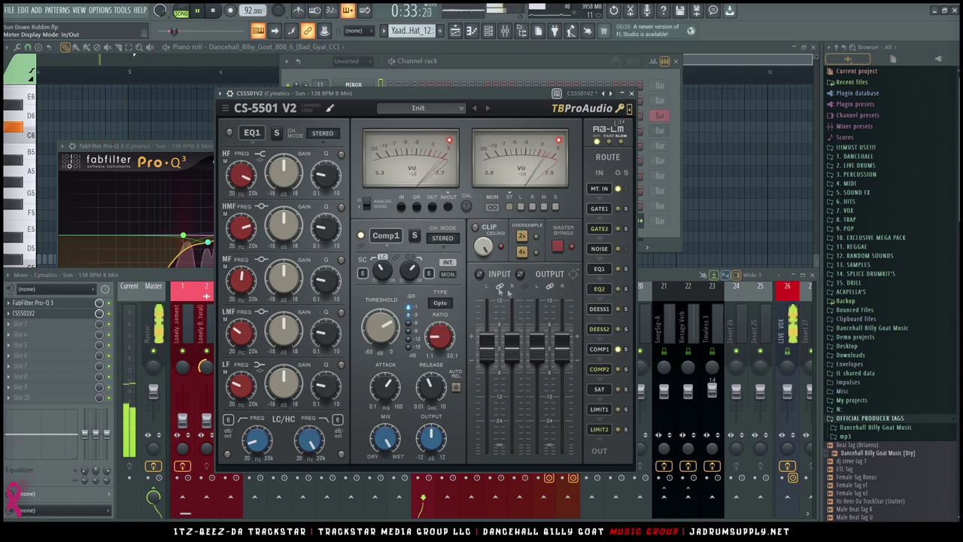
Step: Compare the sound with master bypass on and off, and raise Comp1's output makeup gain to 4.8 dB
{"action": "left_click", "coordinate": [558, 248]}
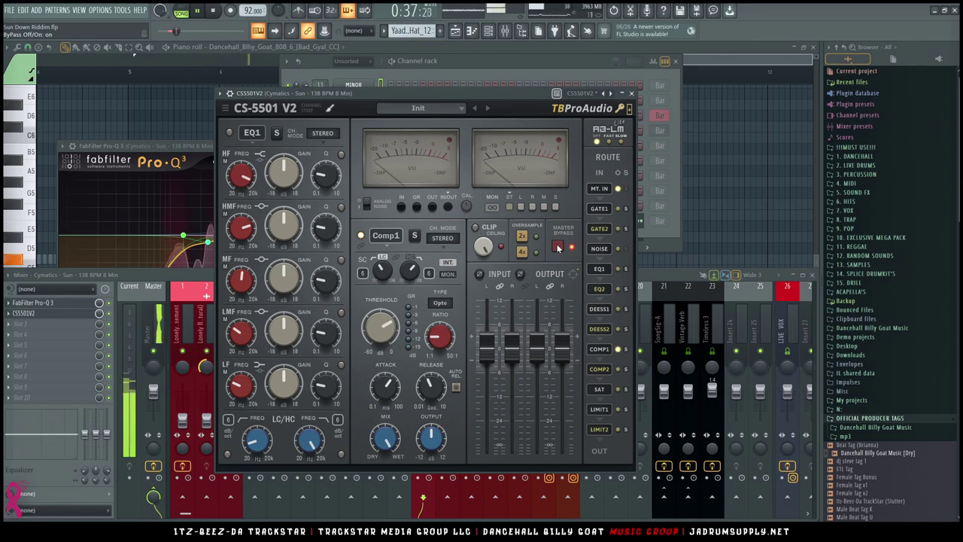
{"action": "left_click", "coordinate": [558, 245]}
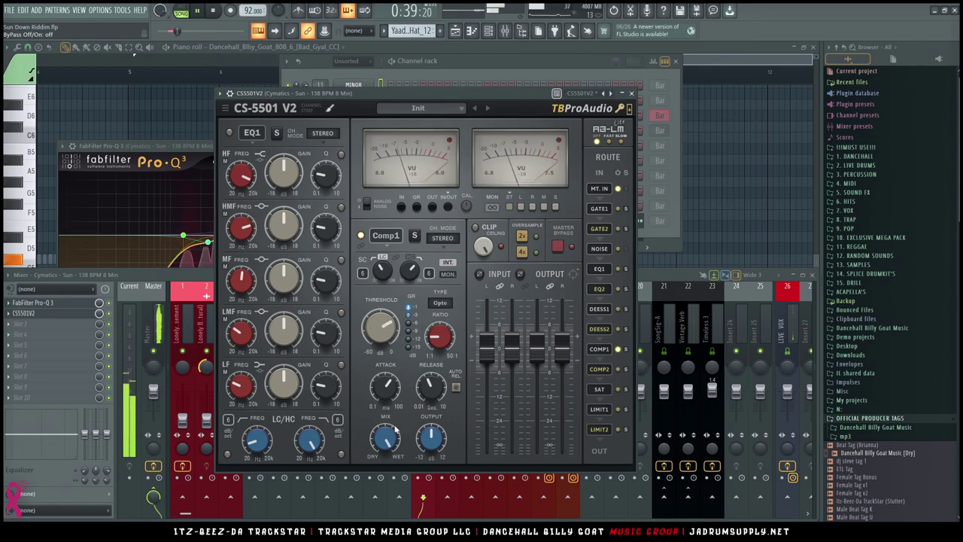
{"action": "mouse_move", "coordinate": [433, 445]}
{"action": "left_click_drag", "start_coordinate": [433, 446], "coordinate": [429, 437]}
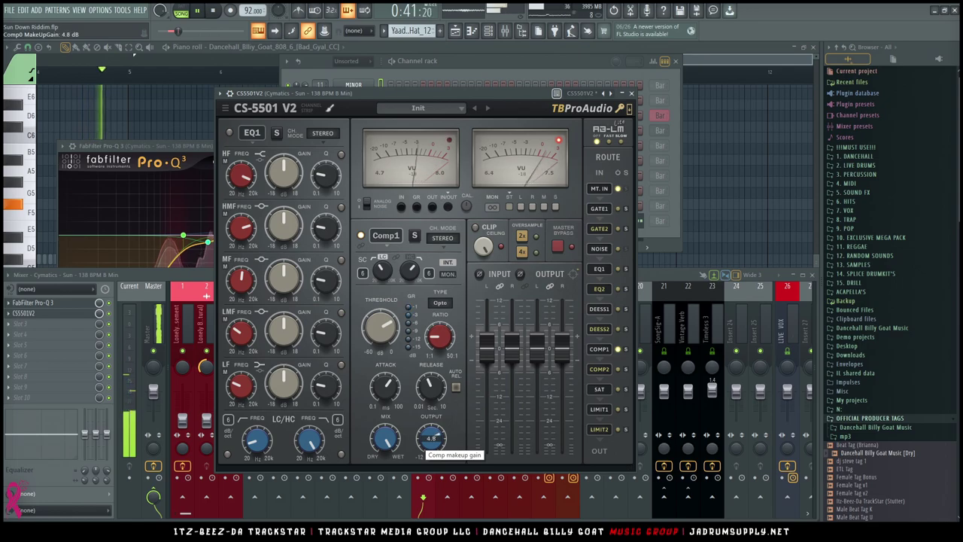
Step: Compare against master bypass again and reduce Comp1's output makeup gain to about 1.3 dB
{"action": "left_click", "coordinate": [560, 250]}
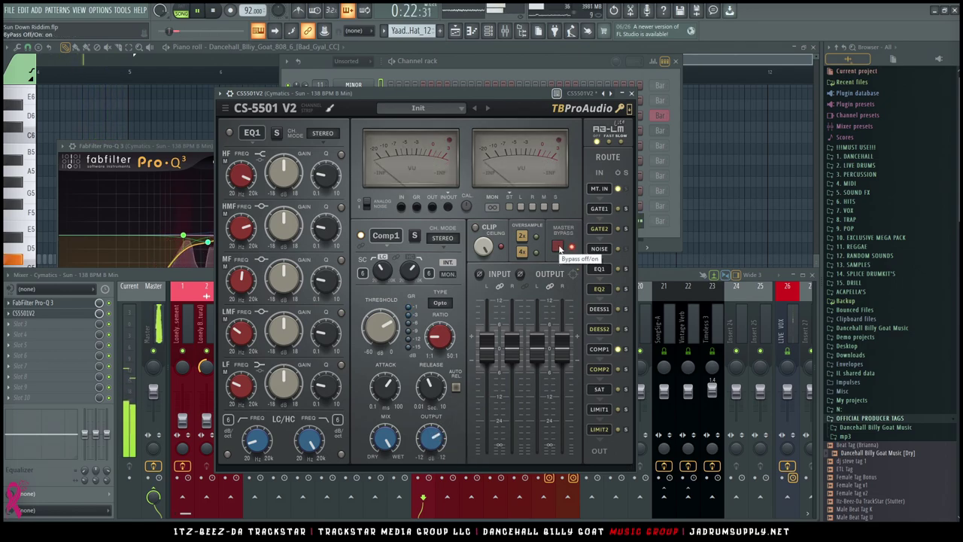
{"action": "left_click", "coordinate": [560, 249]}
{"action": "left_click_drag", "start_coordinate": [430, 436], "coordinate": [431, 442]}
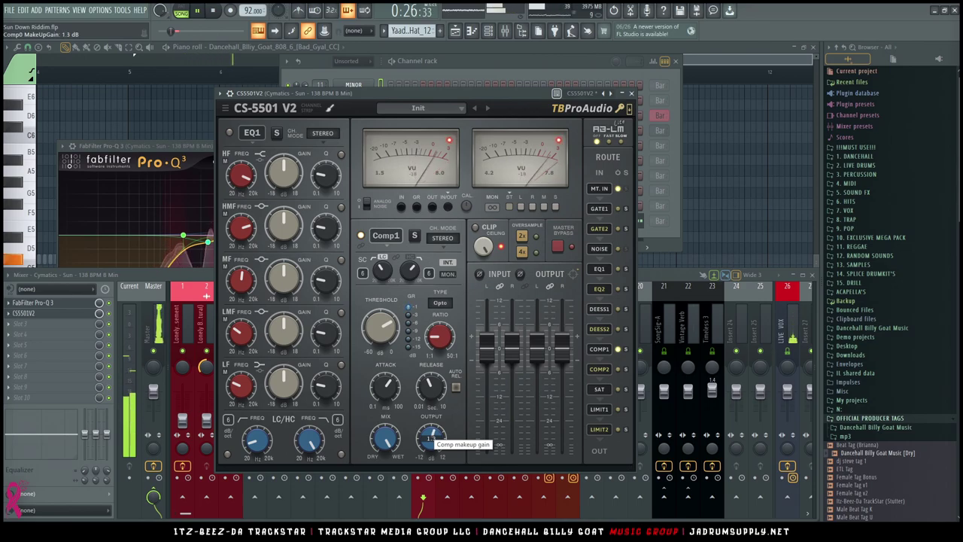
Step: Load TOMO Audiolabs LISA into the Cymatics track's third effect slot and reposition its window
{"action": "left_click", "coordinate": [180, 275]}
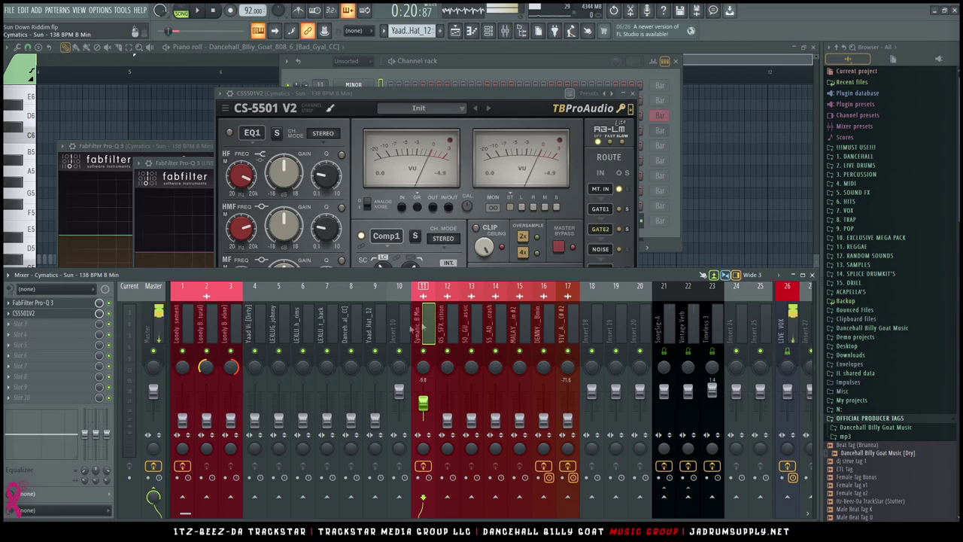
{"action": "left_click", "coordinate": [49, 327]}
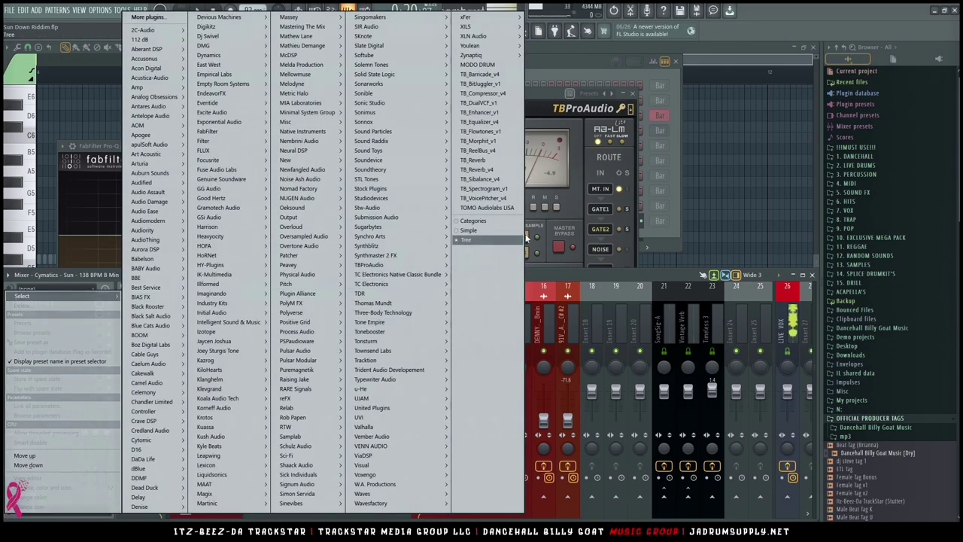
{"action": "left_click", "coordinate": [511, 208]}
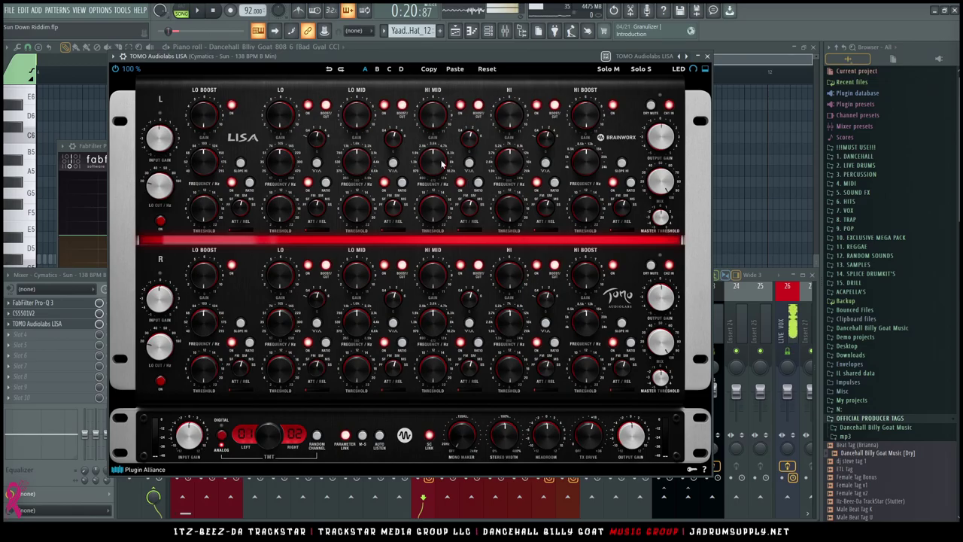
{"action": "left_click_drag", "start_coordinate": [491, 60], "coordinate": [533, 80]}
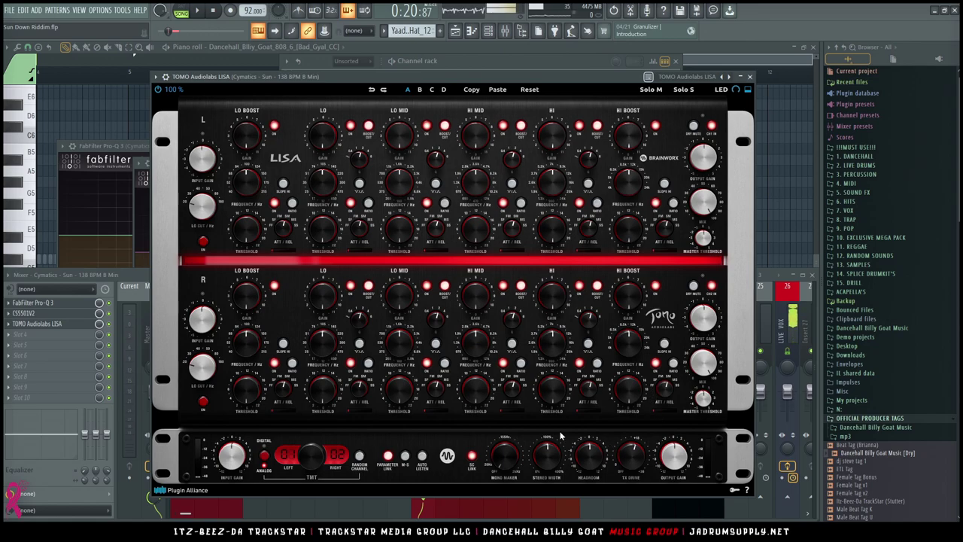
Step: Apply LISA's Default preset and shift its window slightly
{"action": "left_click", "coordinate": [724, 76]}
{"action": "left_click", "coordinate": [741, 21]}
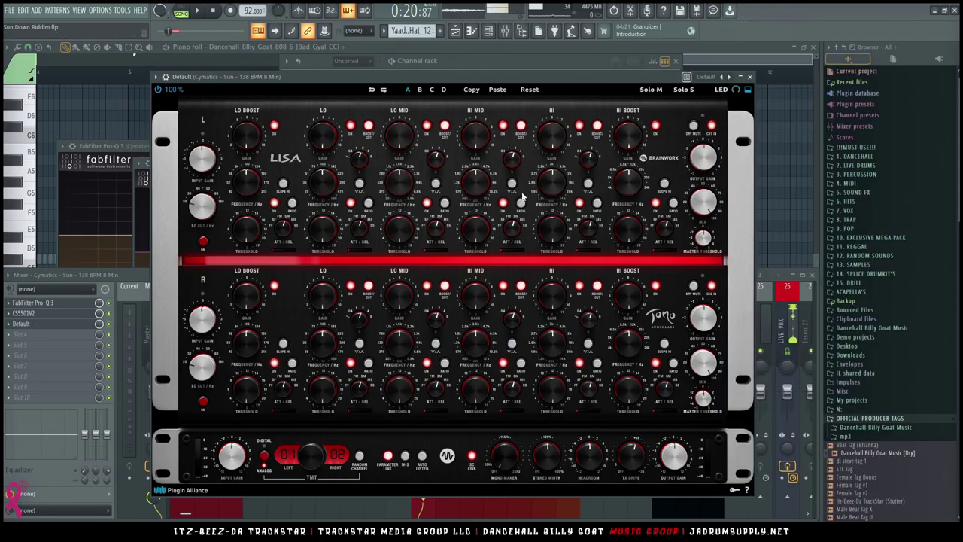
{"action": "mouse_move", "coordinate": [485, 76]}
{"action": "left_mouse_down"}
{"action": "mouse_move", "coordinate": [478, 61]}
{"action": "mouse_move", "coordinate": [501, 66]}
{"action": "left_mouse_up"}
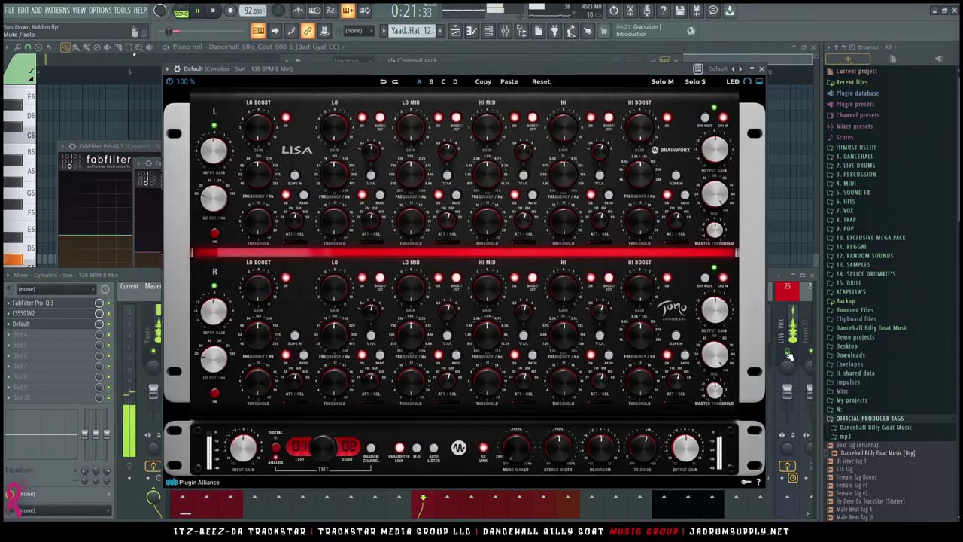
Step: Mute the LIVE VOX mixer track, glance at the channel rack and return to the LISA window
{"action": "left_click", "coordinate": [786, 354]}
{"action": "left_click", "coordinate": [612, 62]}
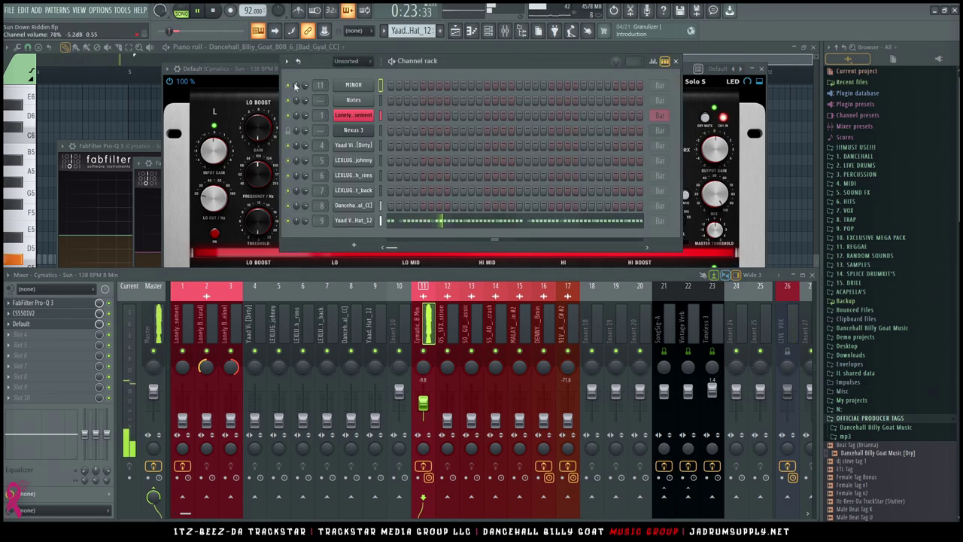
{"action": "left_click", "coordinate": [266, 72]}
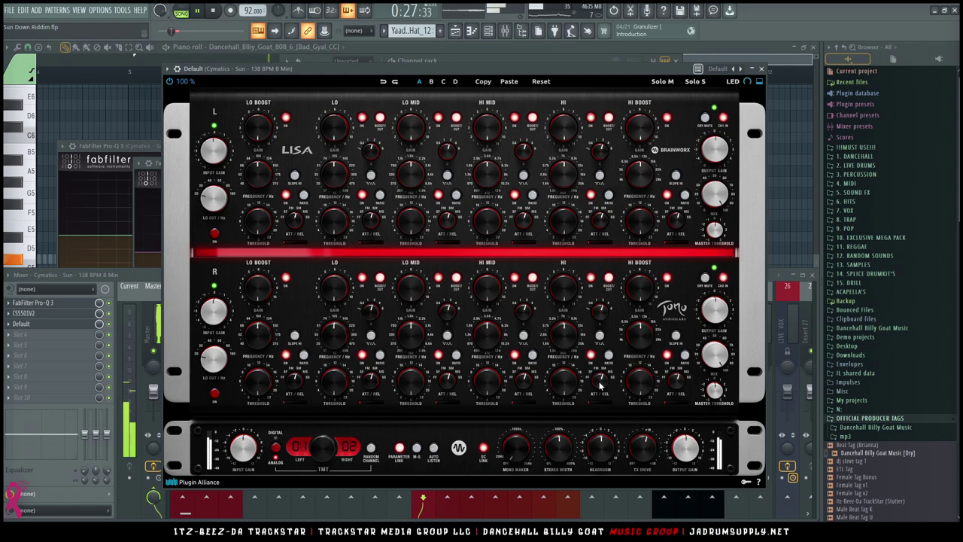
Step: Enable LISA's Auto Listen, randomize its TMT channels to 11 and 12, and reposition the plugin window
{"action": "left_click", "coordinate": [435, 449]}
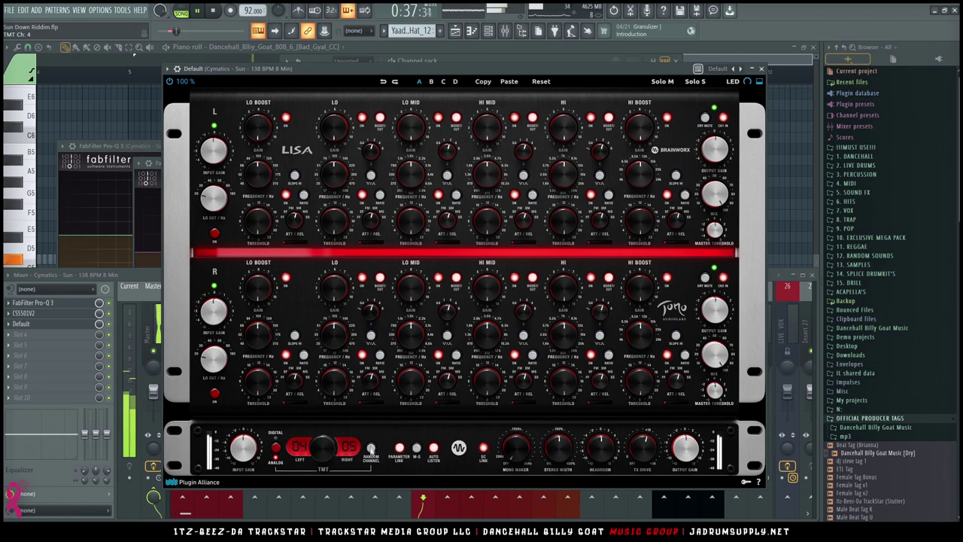
{"action": "left_click", "coordinate": [369, 454]}
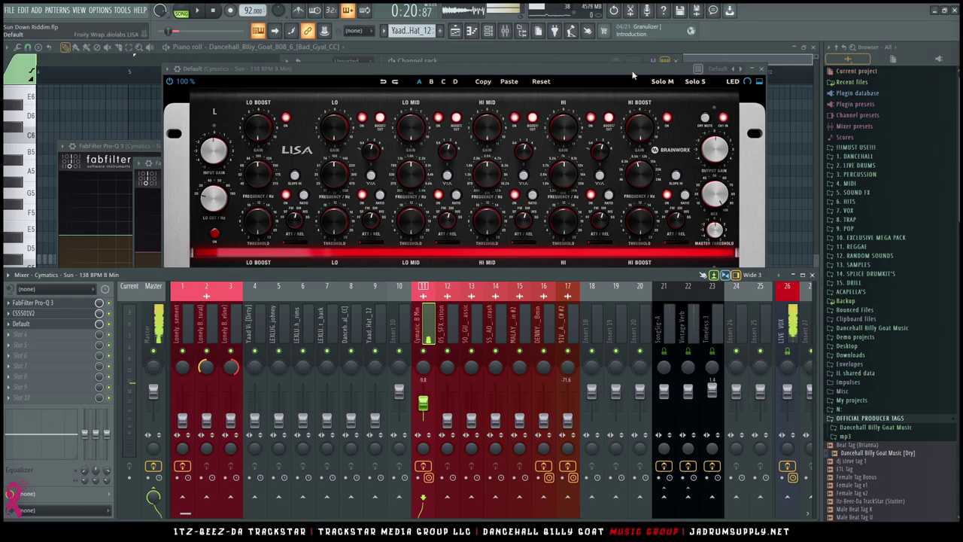
{"action": "left_click_drag", "start_coordinate": [634, 70], "coordinate": [608, 64]}
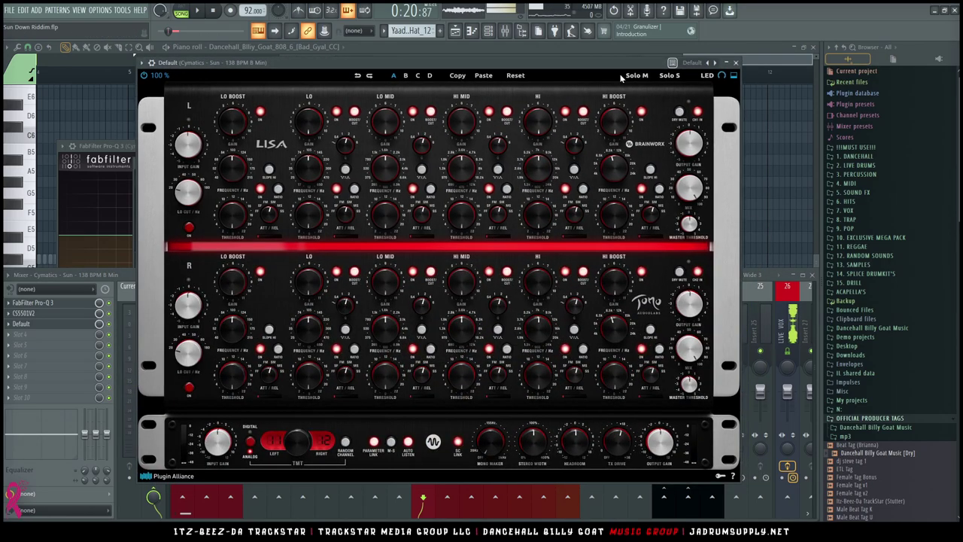
{"action": "left_click_drag", "start_coordinate": [636, 64], "coordinate": [661, 57]}
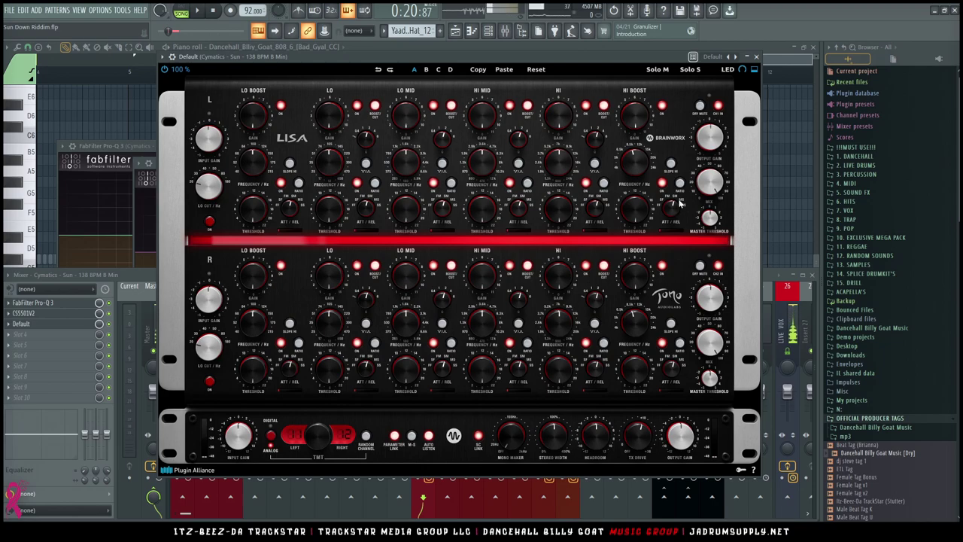
Step: Play the song with the LIVE VOX track muted and raise LISA's Hi Boost gain
{"action": "key", "text": "space"}
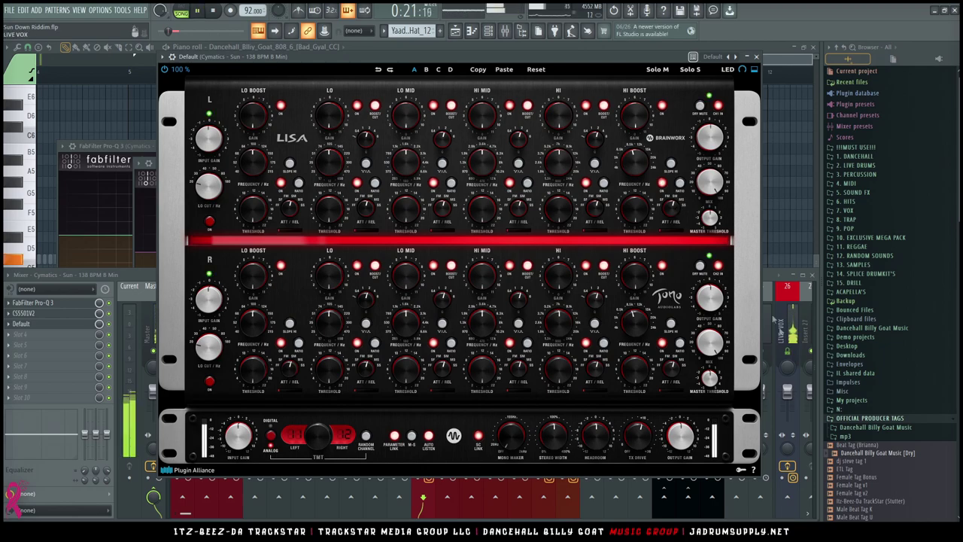
{"action": "left_click", "coordinate": [789, 353]}
{"action": "left_click_drag", "start_coordinate": [639, 122], "coordinate": [642, 109]}
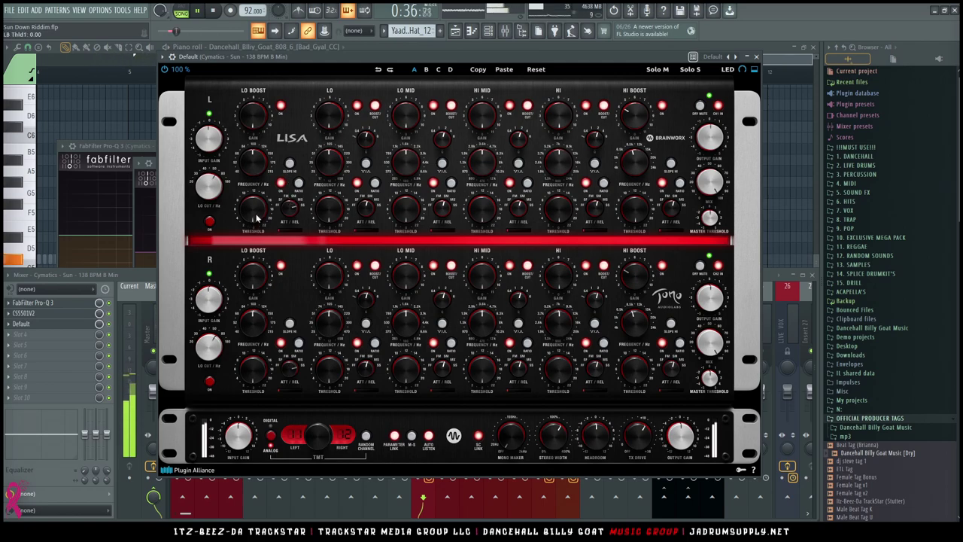
Step: Raise LISA's Lo Boost threshold and frequency, engage a higher Lo Cut, and compare the result against bypass
{"action": "left_click_drag", "start_coordinate": [258, 197], "coordinate": [265, 185]}
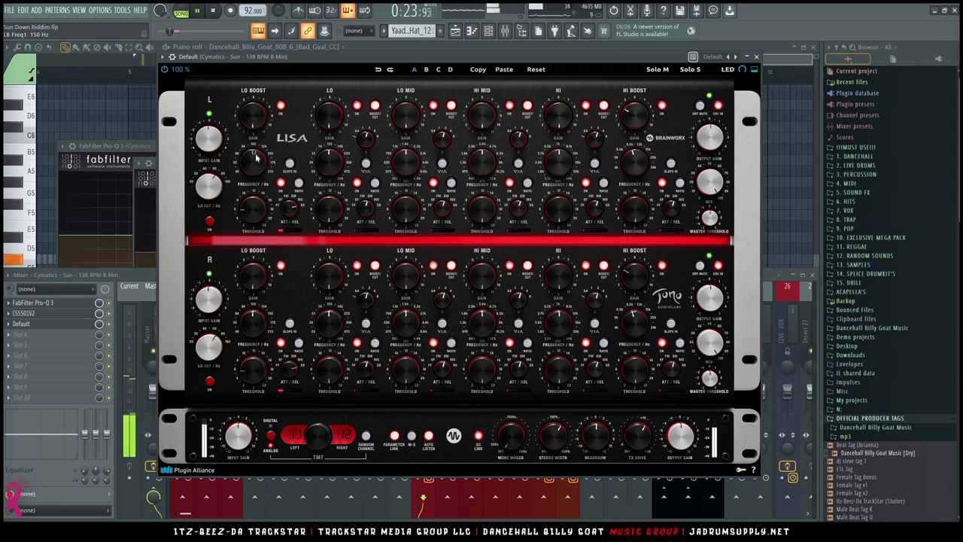
{"action": "left_click_drag", "start_coordinate": [254, 148], "coordinate": [256, 137]}
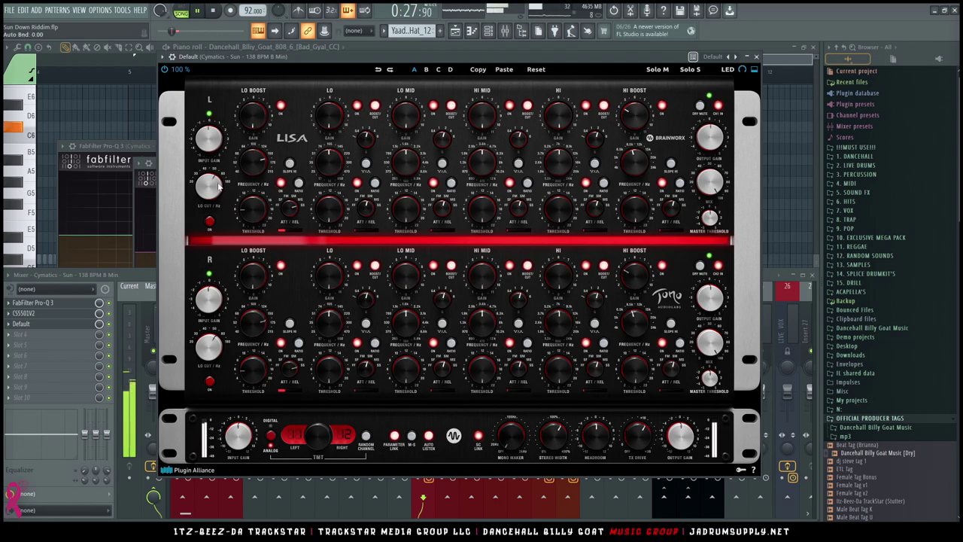
{"action": "left_click_drag", "start_coordinate": [215, 183], "coordinate": [216, 177]}
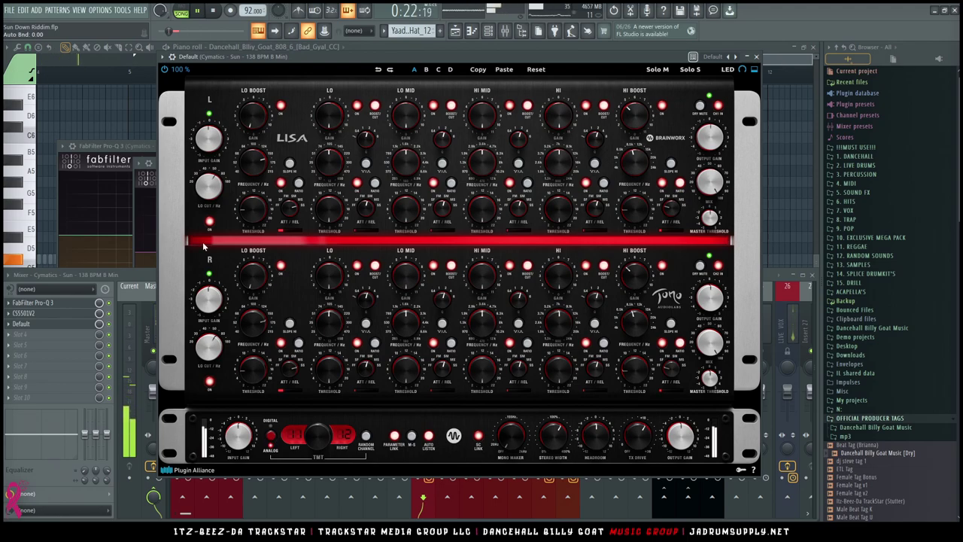
{"action": "left_click", "coordinate": [166, 71]}
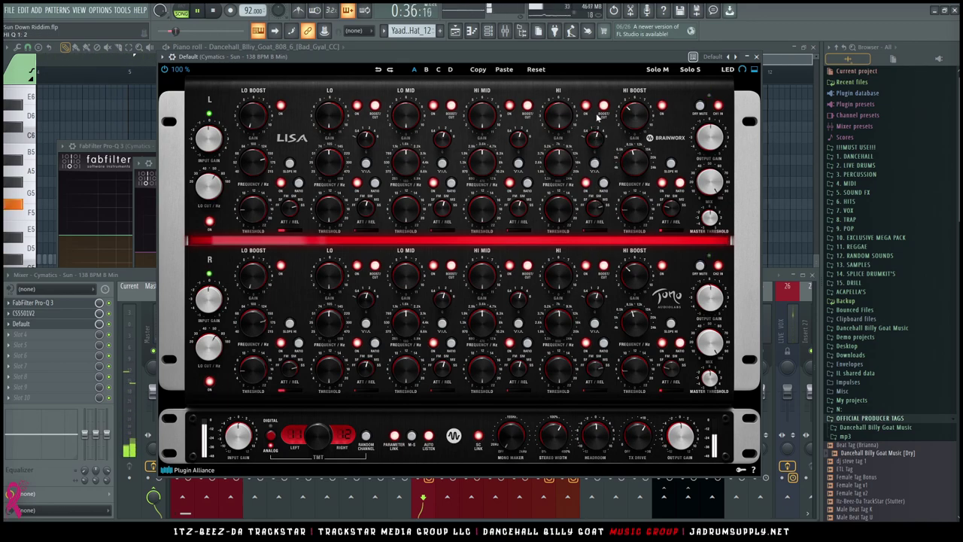
Step: Shape LISA's Hi band with its Q, gain, frequency and threshold, and switch off the Lo, Lo Mid and Hi Mid bands
{"action": "left_click_drag", "start_coordinate": [597, 115], "coordinate": [601, 104]}
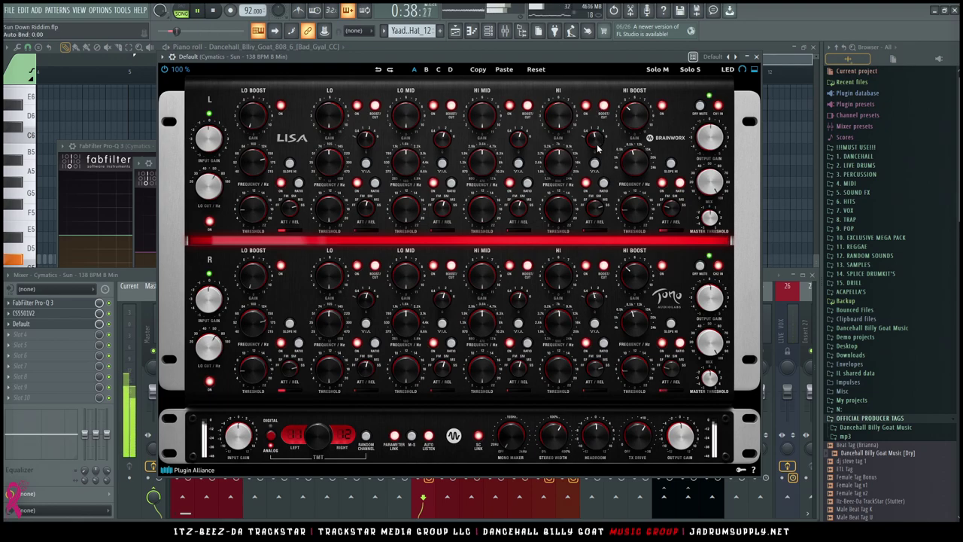
{"action": "left_click_drag", "start_coordinate": [557, 129], "coordinate": [561, 122]}
{"action": "left_click_drag", "start_coordinate": [563, 162], "coordinate": [566, 110]}
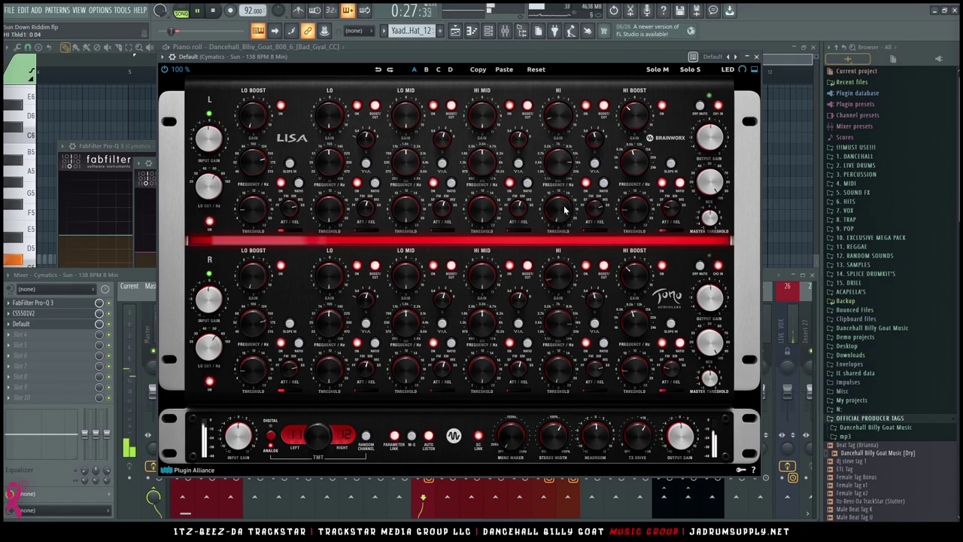
{"action": "left_click_drag", "start_coordinate": [566, 204], "coordinate": [570, 187]}
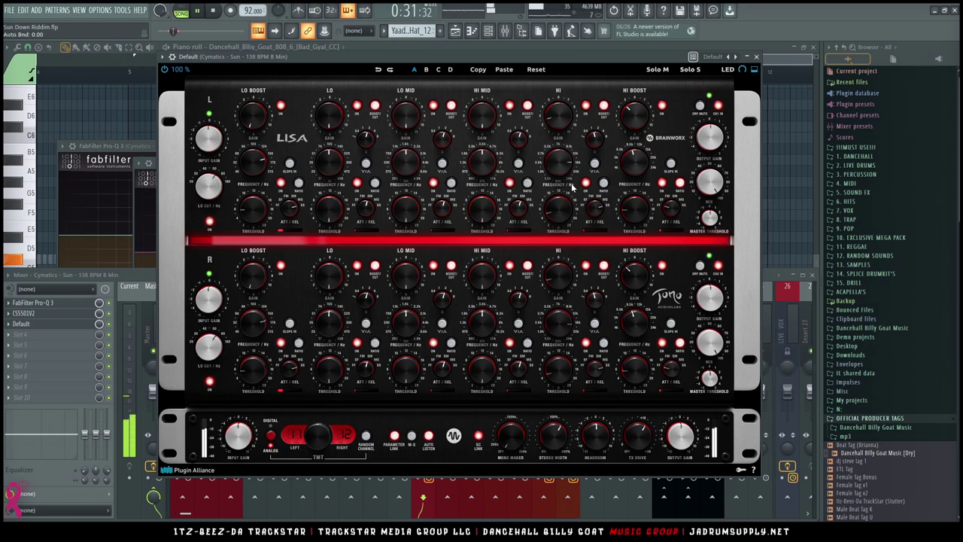
{"action": "scroll", "coordinate": [564, 117], "scroll_direction": "up", "scroll_amount": 1}
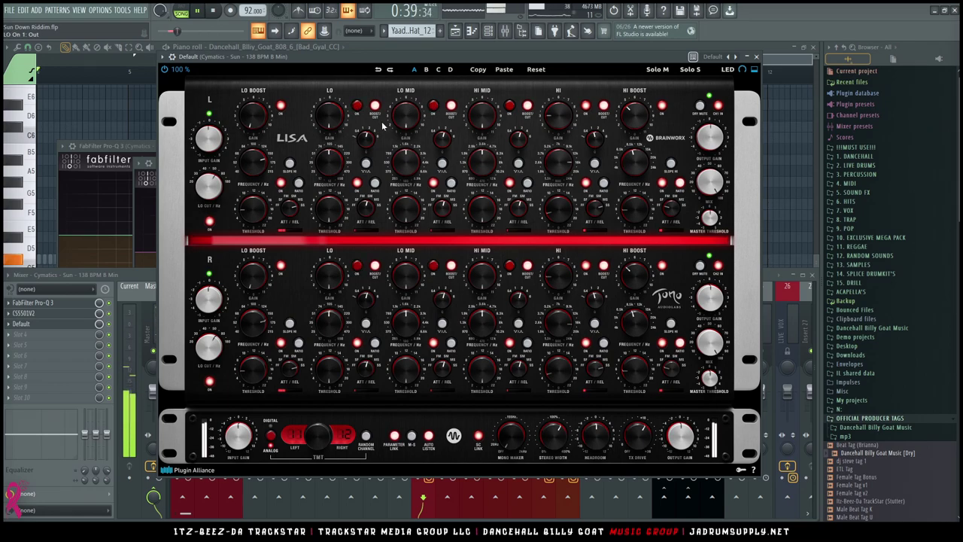
Step: Compare the sound against LISA's bypass, unmute the LIVE VOX track and close the LISA window
{"action": "left_click", "coordinate": [166, 70]}
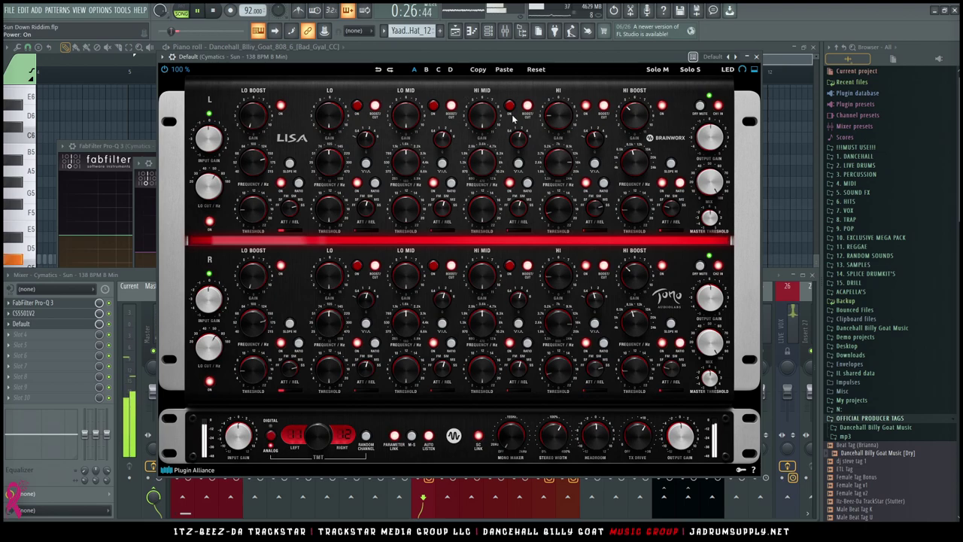
{"action": "left_click", "coordinate": [790, 357]}
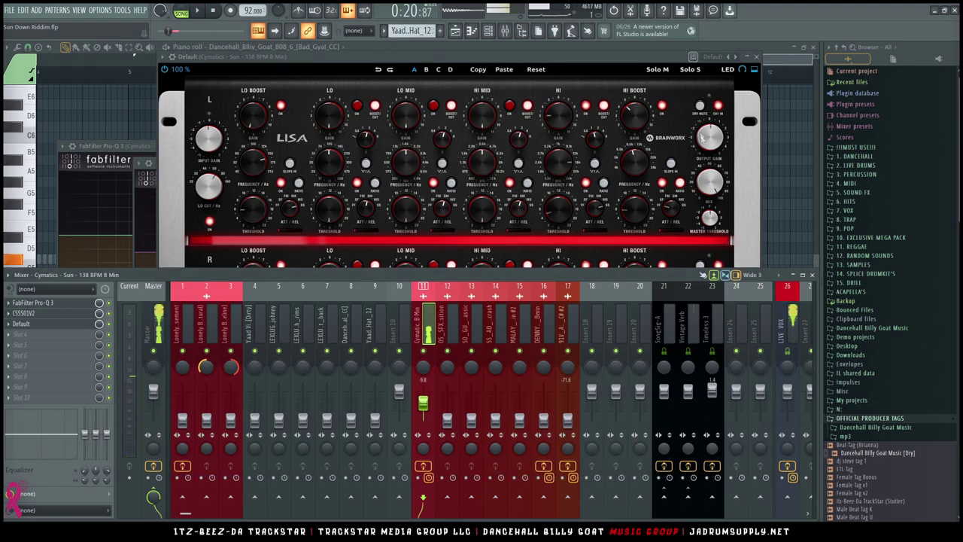
{"action": "left_click", "coordinate": [677, 55]}
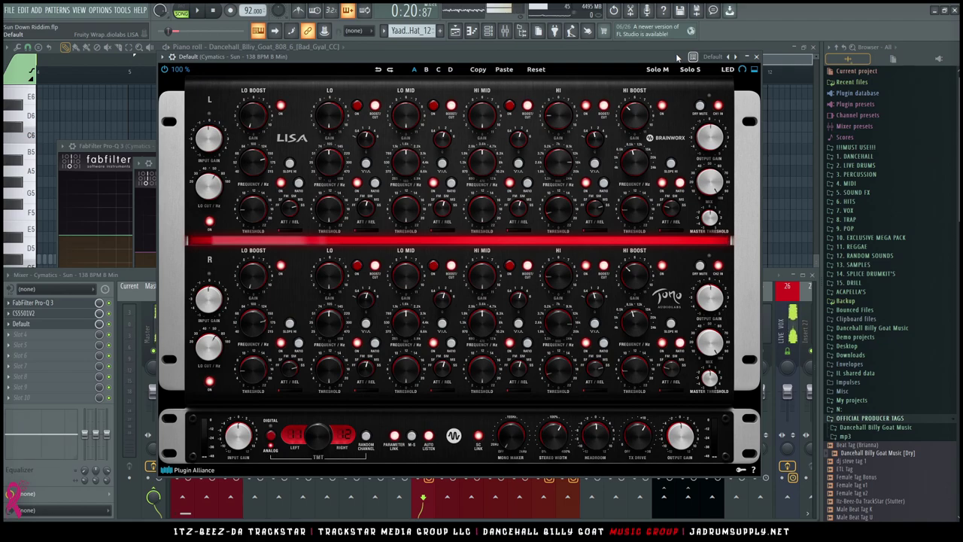
{"action": "left_click", "coordinate": [758, 57]}
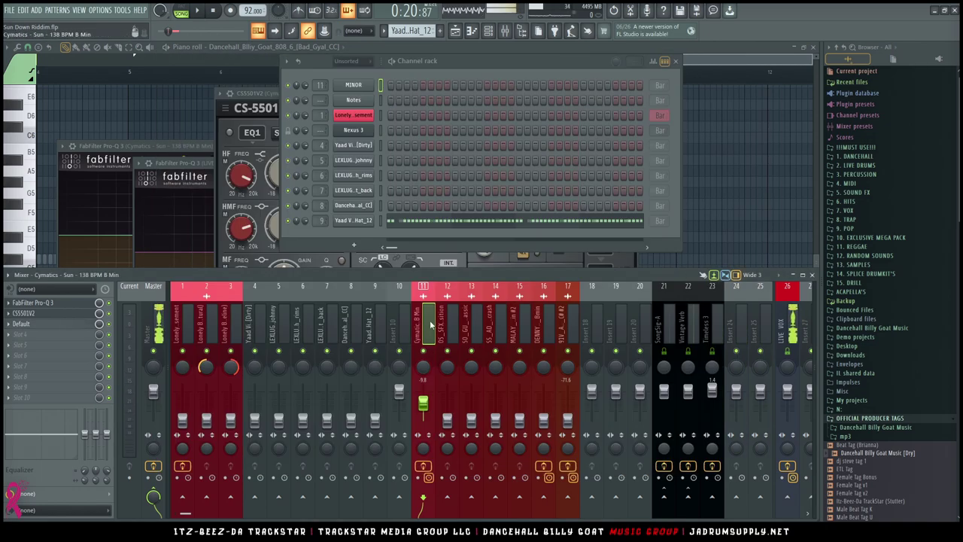
Step: Show the playlist's upper tracks together with the mixer and play the Chorus section
{"action": "left_click", "coordinate": [457, 30]}
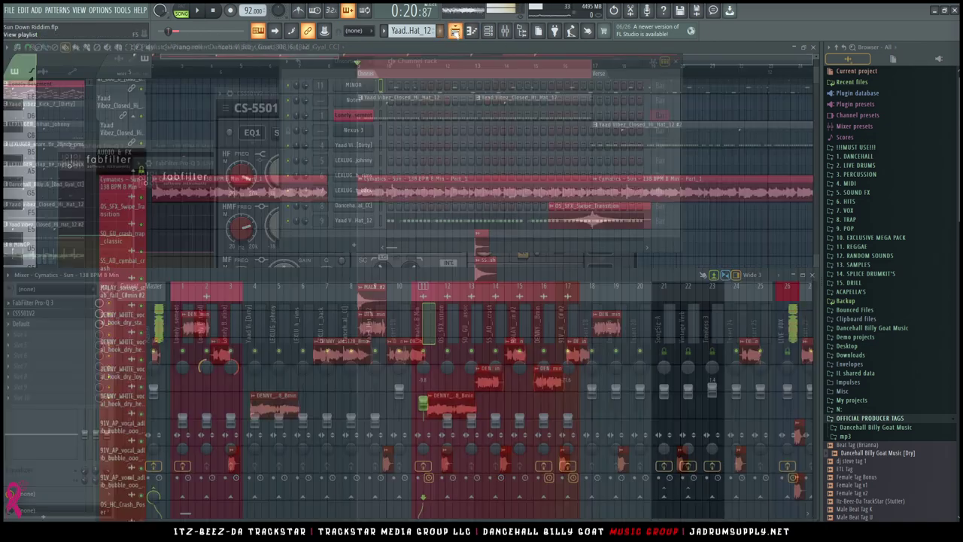
{"action": "scroll", "coordinate": [419, 187], "scroll_direction": "up", "scroll_amount": 4}
{"action": "scroll", "coordinate": [422, 183], "scroll_direction": "up", "scroll_amount": 2}
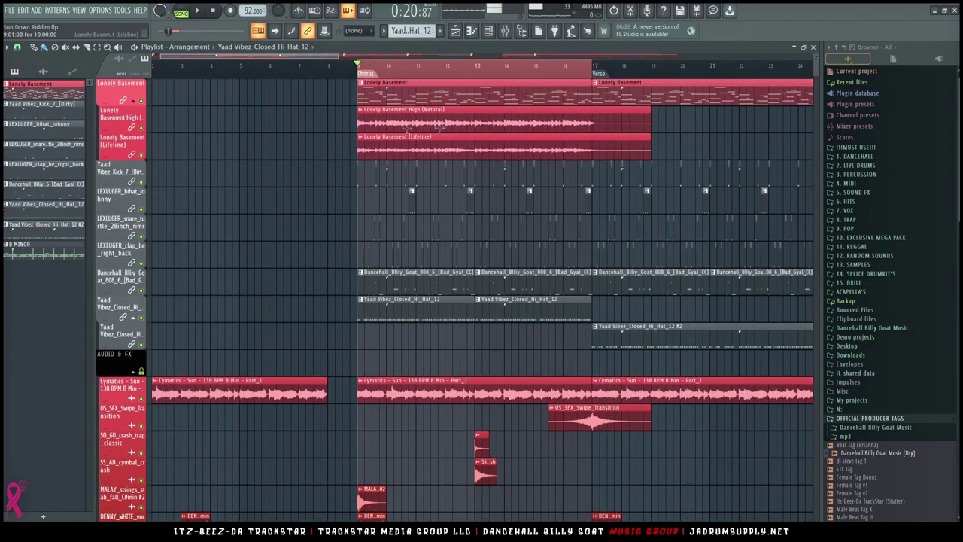
{"action": "left_click", "coordinate": [505, 31]}
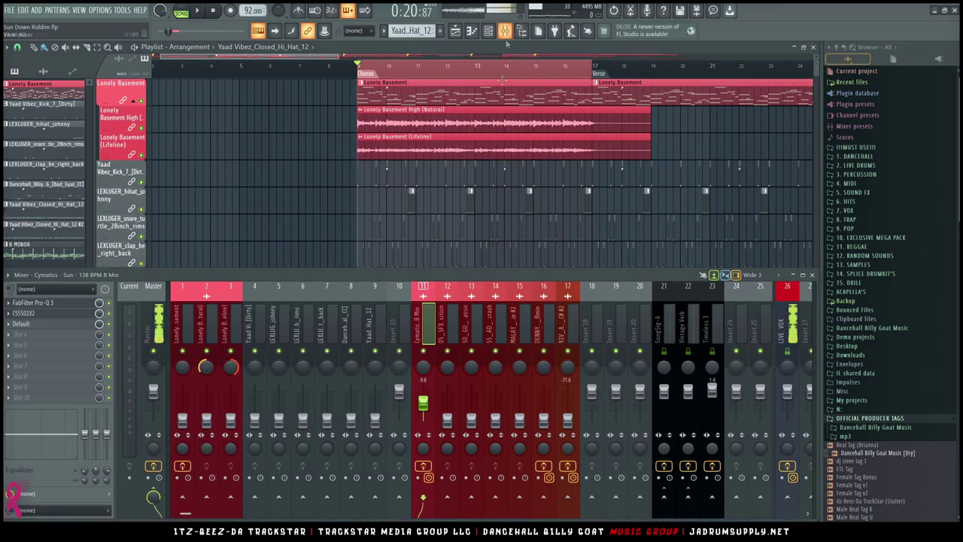
{"action": "key", "text": "space"}
{"action": "key", "text": "space"}
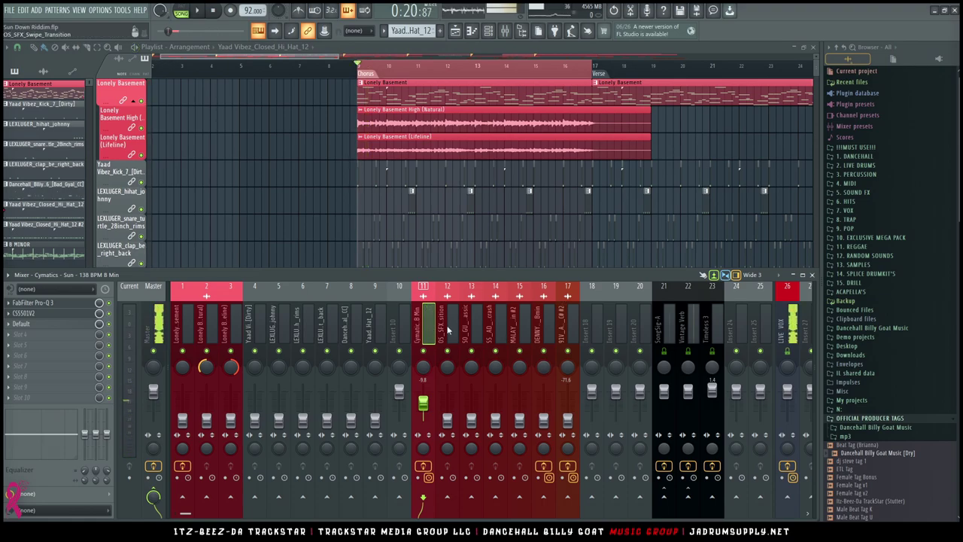
{"action": "key", "text": "space"}
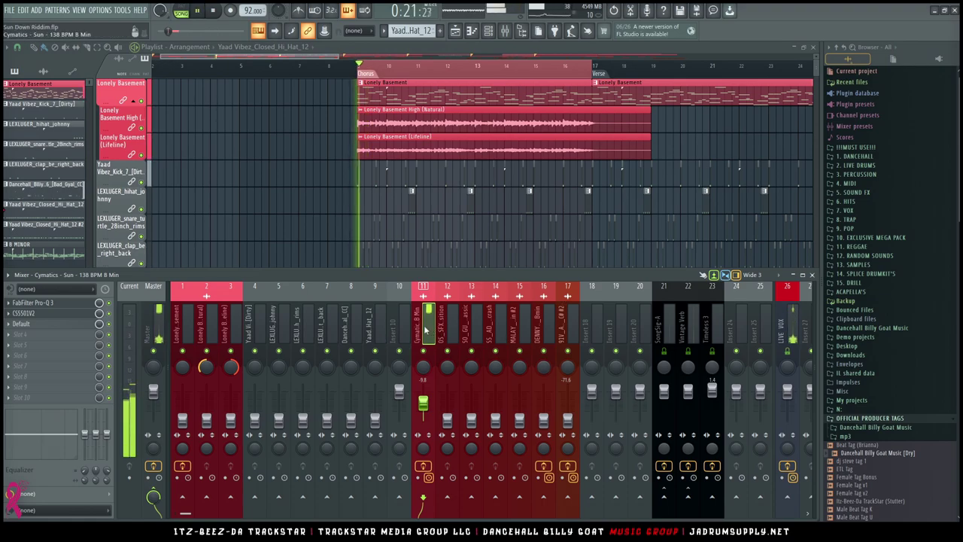
Step: Raise the Lonely Basement mixer track to -8.3 dB while auditioning it with only the Cymatics track
{"action": "left_click", "coordinate": [183, 323]}
{"action": "key", "text": "space"}
{"action": "left_click_drag", "start_coordinate": [182, 420], "coordinate": [182, 403]}
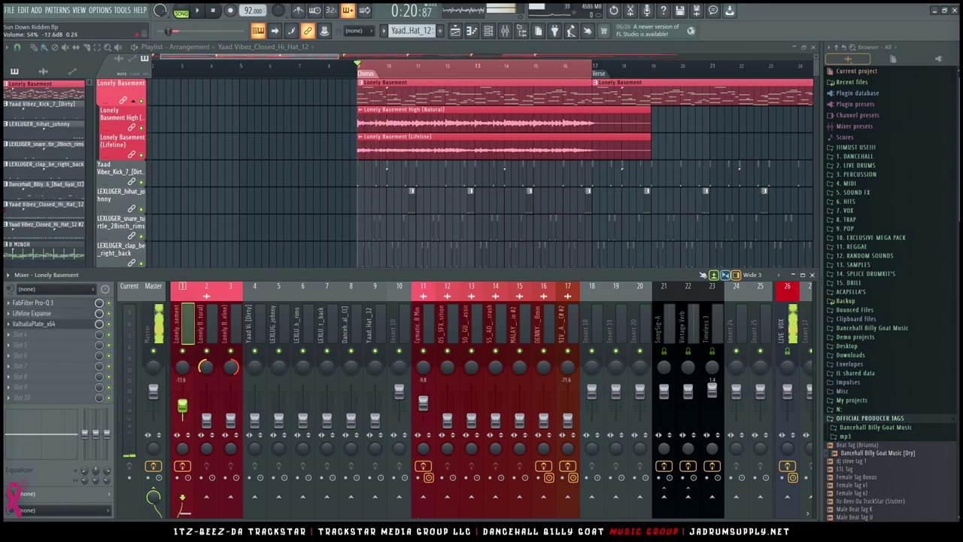
{"action": "key", "text": "space"}
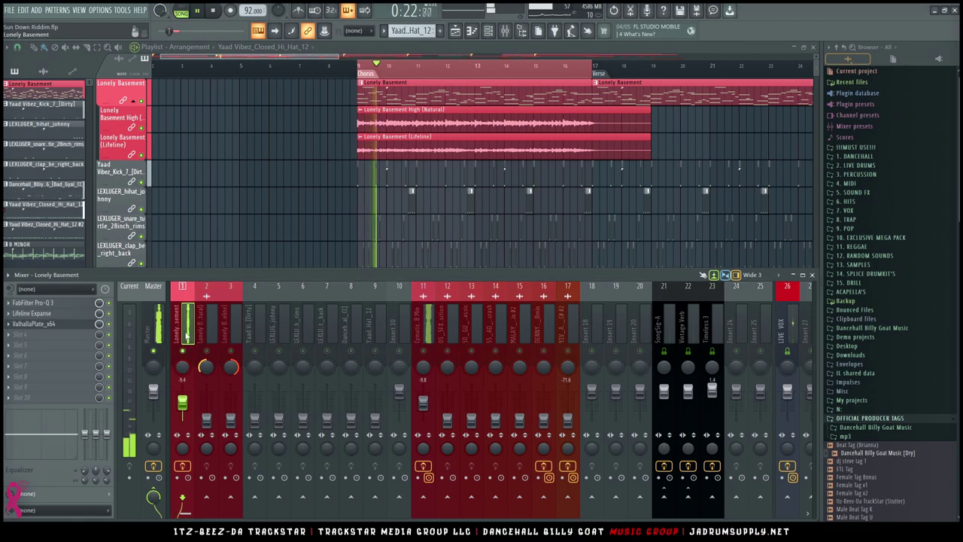
{"action": "left_click_drag", "start_coordinate": [182, 403], "coordinate": [182, 401]}
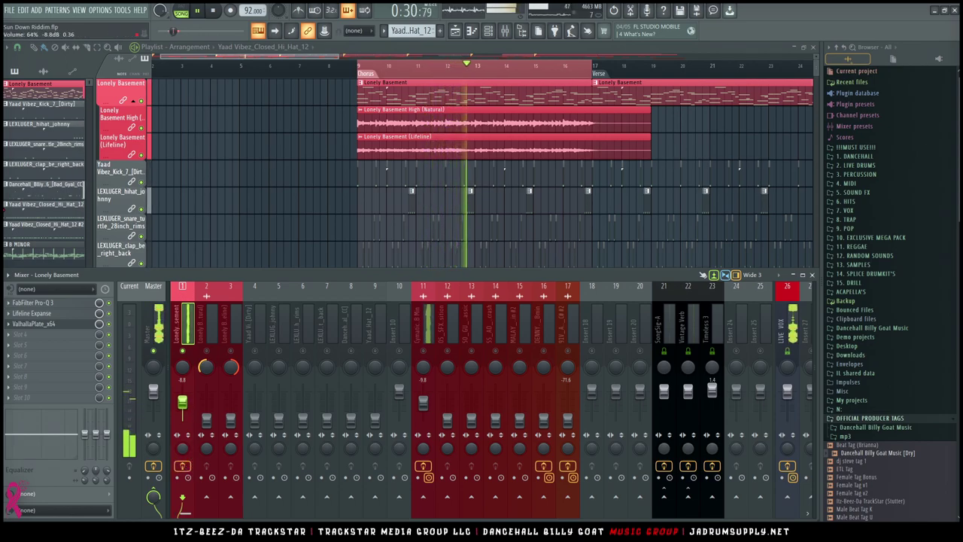
{"action": "left_click_drag", "start_coordinate": [183, 403], "coordinate": [182, 402]}
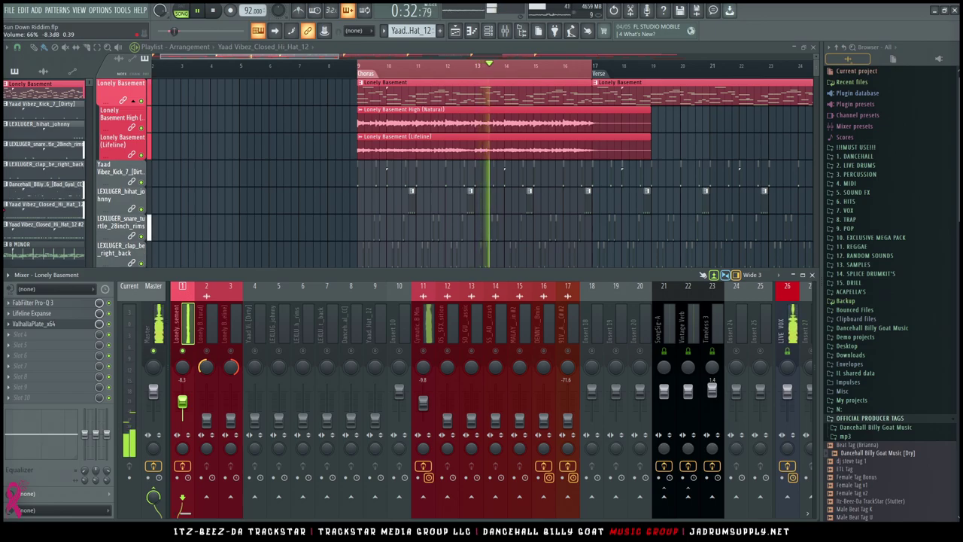
Step: Send Lonely Basement to SongSig-A and to Vintage Verb at about 11%, and lower the Cymatics track to -12.6 dB
{"action": "left_click_drag", "start_coordinate": [182, 497], "coordinate": [664, 497]}
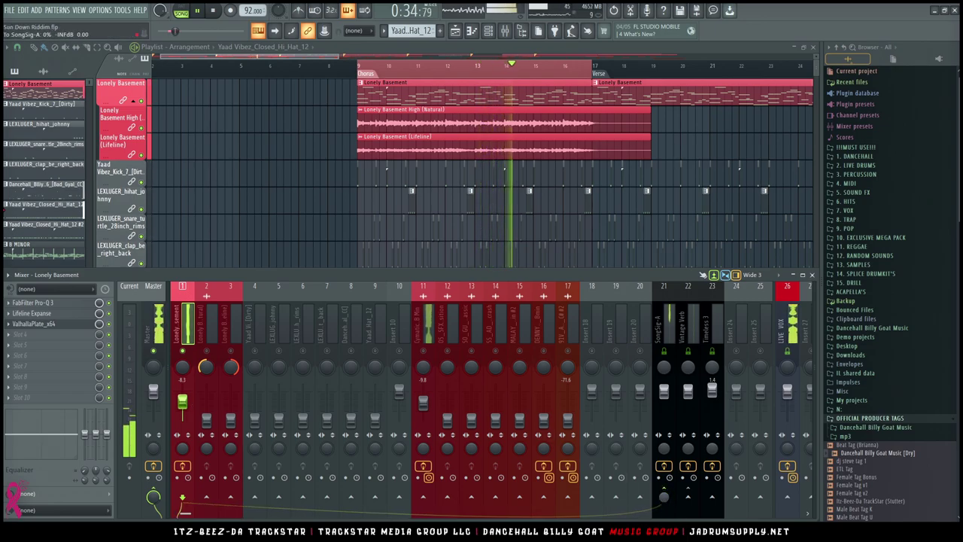
{"action": "left_click", "coordinate": [688, 498]}
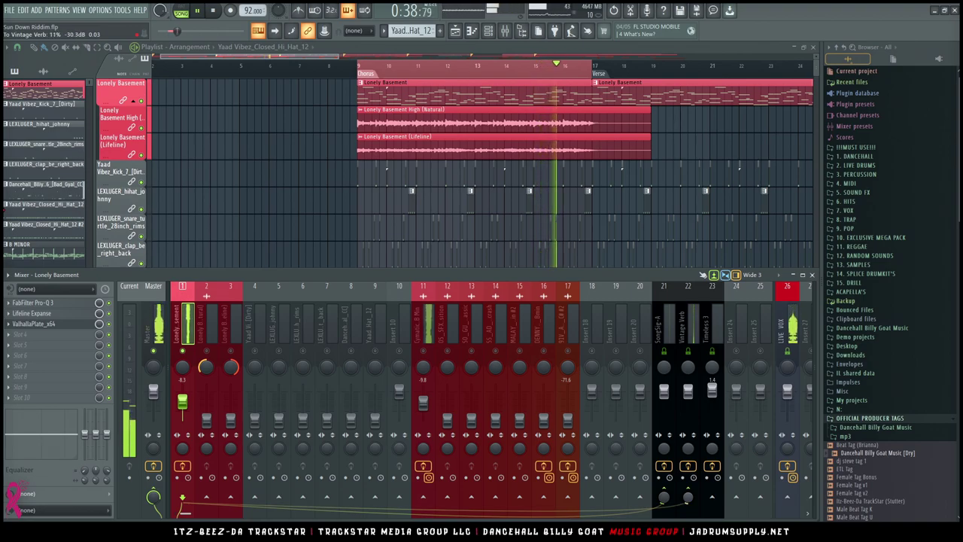
{"action": "left_click", "coordinate": [424, 404]}
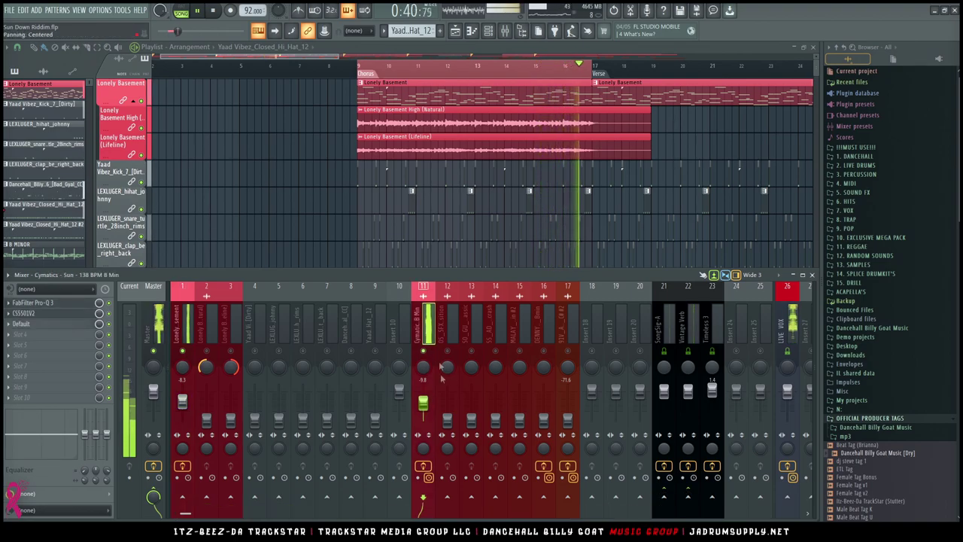
{"action": "key", "text": "space"}
{"action": "key", "text": "space"}
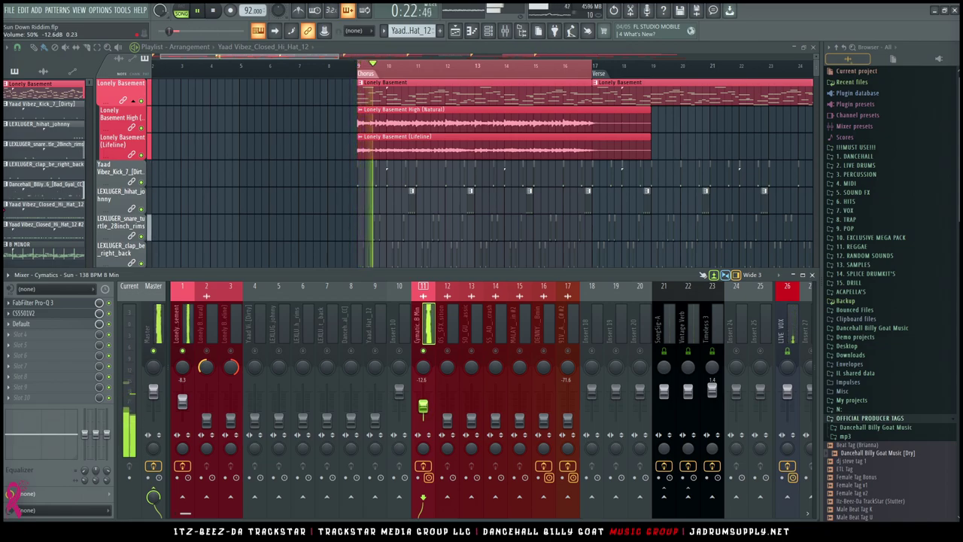
Step: Raise the Lonely Basement High (Natural) mixer track to about -12.3 dB and solo it
{"action": "left_click", "coordinate": [230, 323]}
{"action": "left_click", "coordinate": [206, 418]}
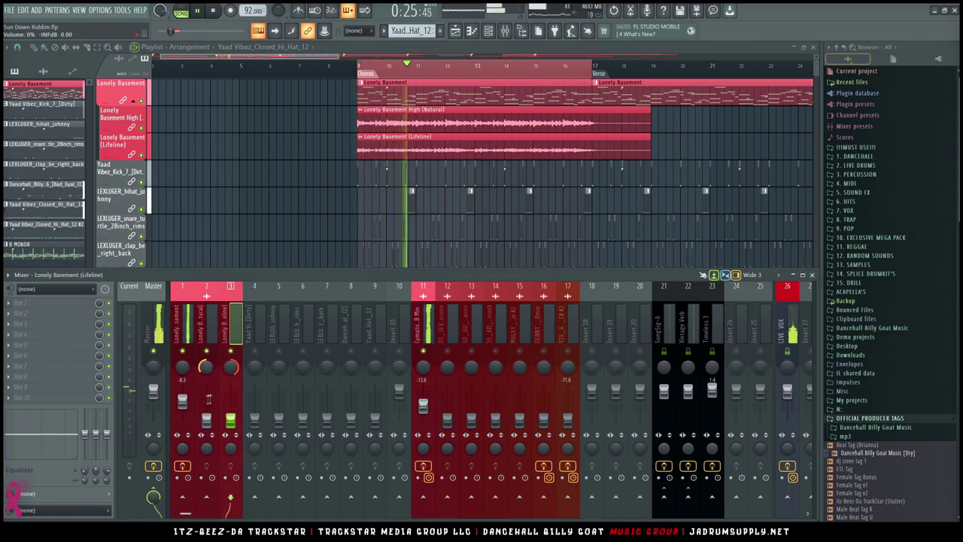
{"action": "left_click_drag", "start_coordinate": [206, 413], "coordinate": [206, 406]}
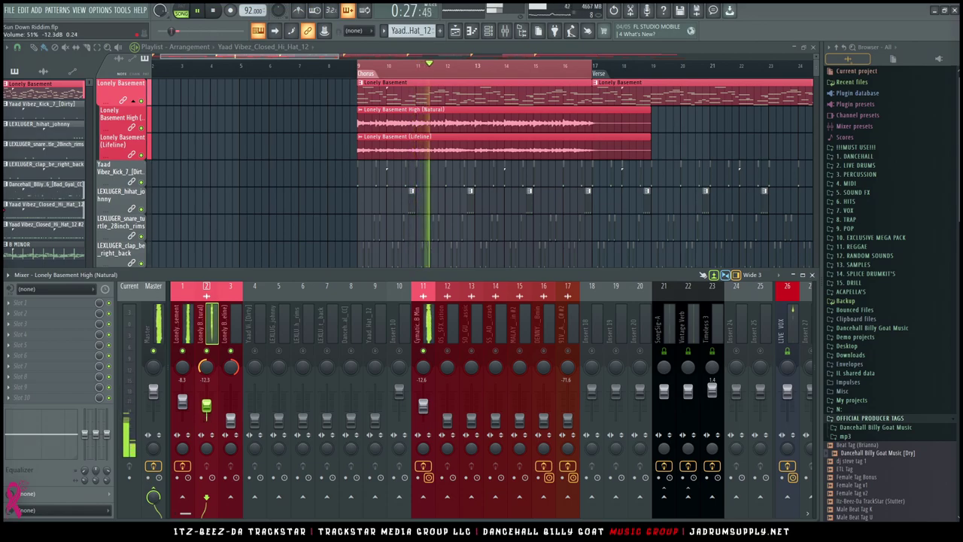
{"action": "right_click", "coordinate": [207, 350]}
Step: Insert FabFilter Pro-Q 3 in the first effect slot of the Lonely Basement High (Natural) mixer track
{"action": "left_click", "coordinate": [45, 303]}
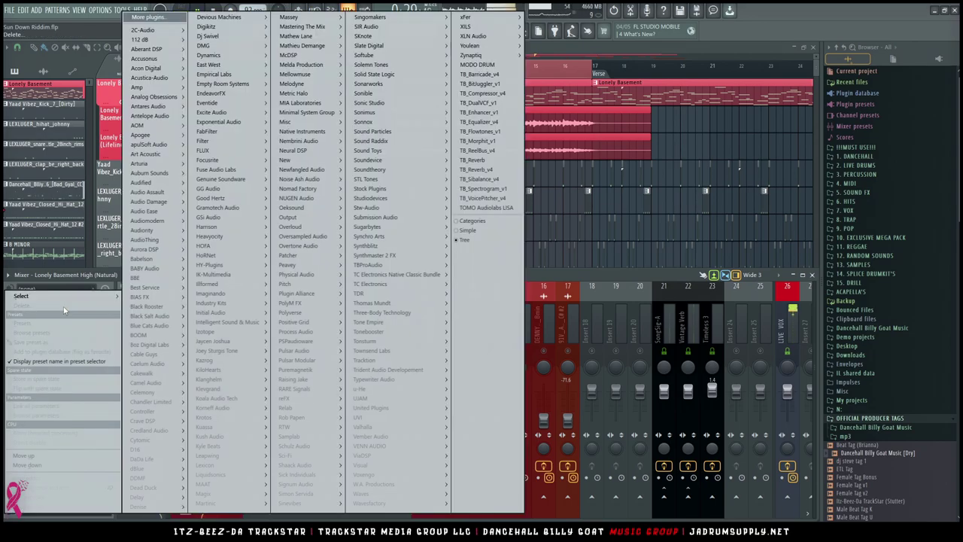
{"action": "mouse_move", "coordinate": [228, 133]}
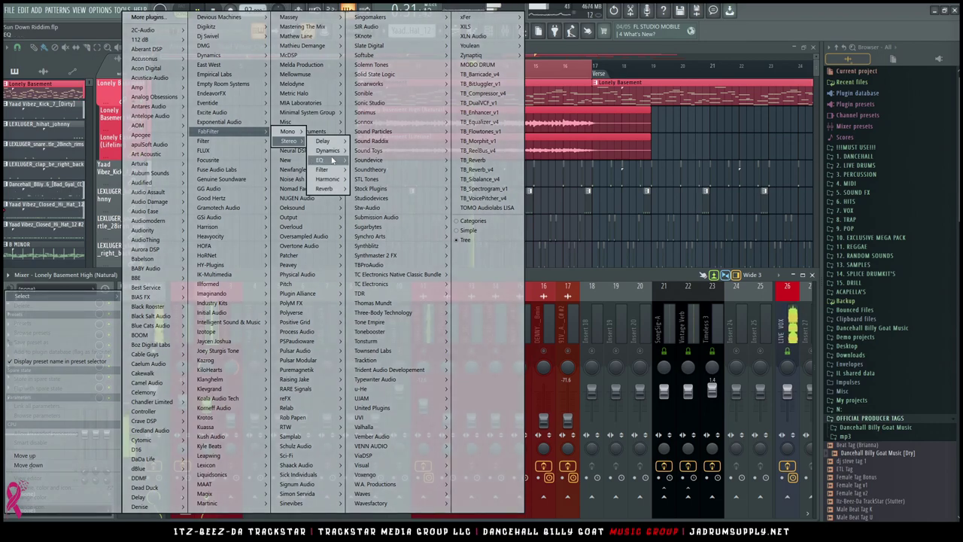
{"action": "left_click", "coordinate": [389, 194]}
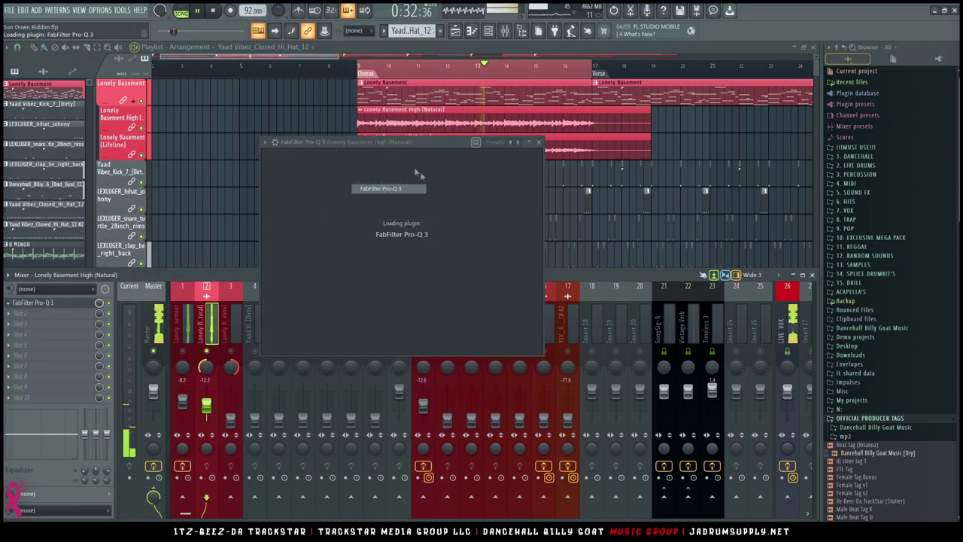
Step: Audition the piano presets in the Lonely Basement High (Natural) EQ and settle on Keys [Grand_Piano_Details]
{"action": "left_click", "coordinate": [557, 159]}
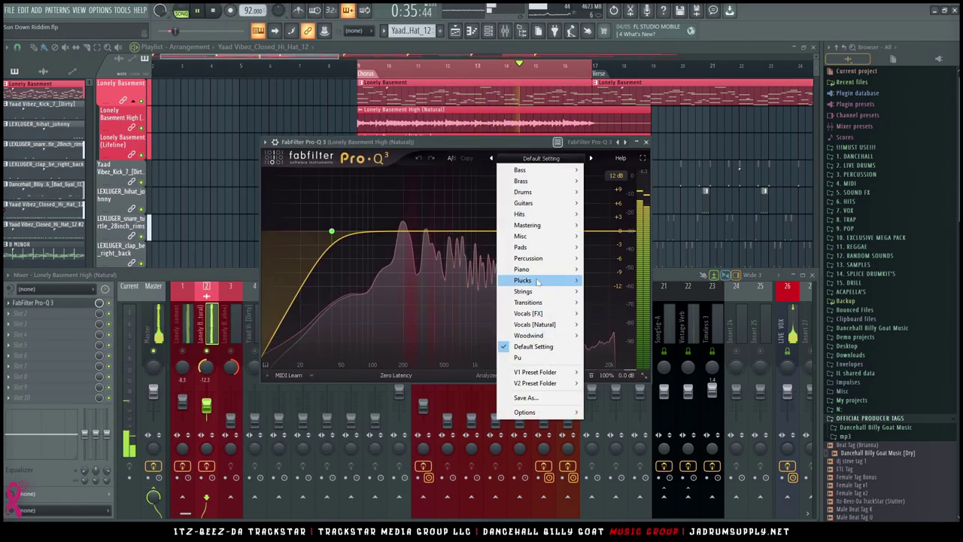
{"action": "mouse_move", "coordinate": [542, 268]}
{"action": "left_click", "coordinate": [686, 313]}
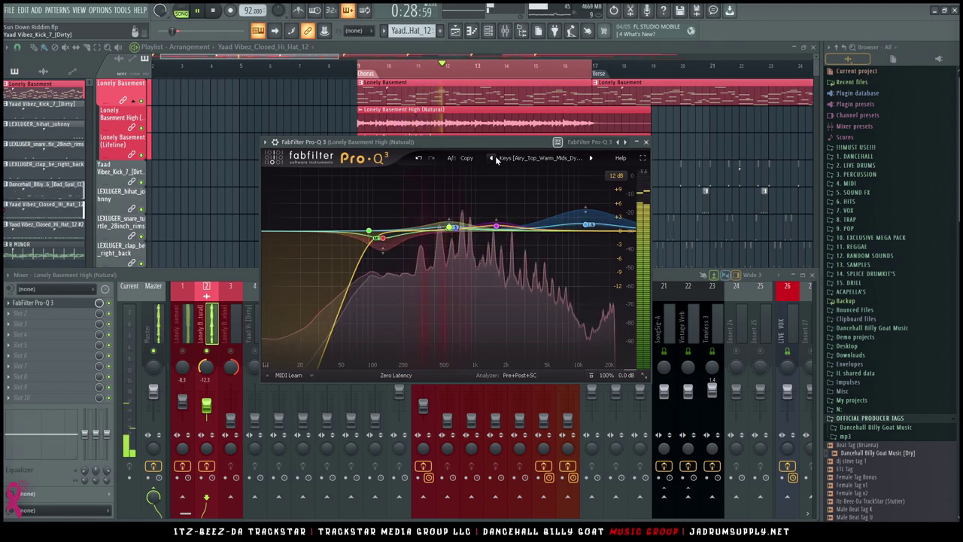
{"action": "left_click", "coordinate": [593, 158]}
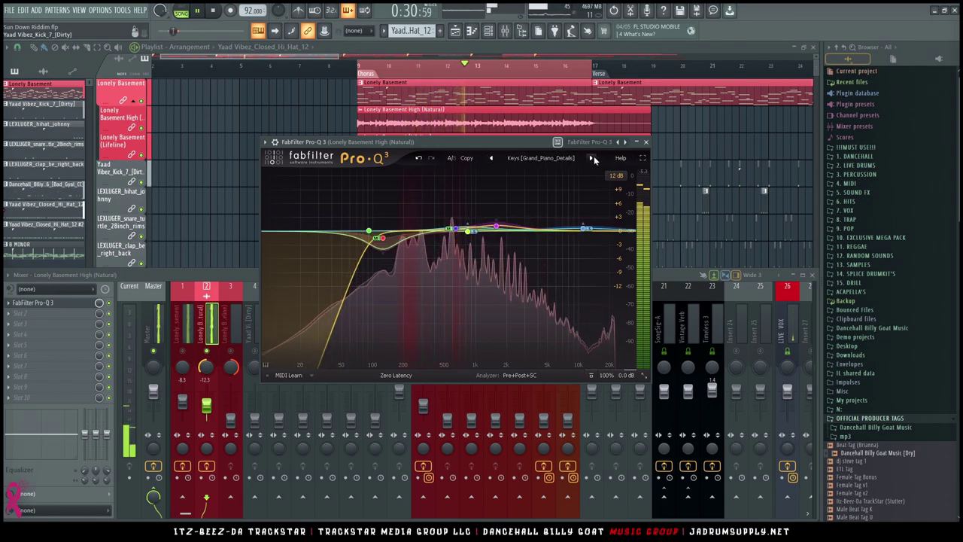
{"action": "left_click", "coordinate": [592, 158]}
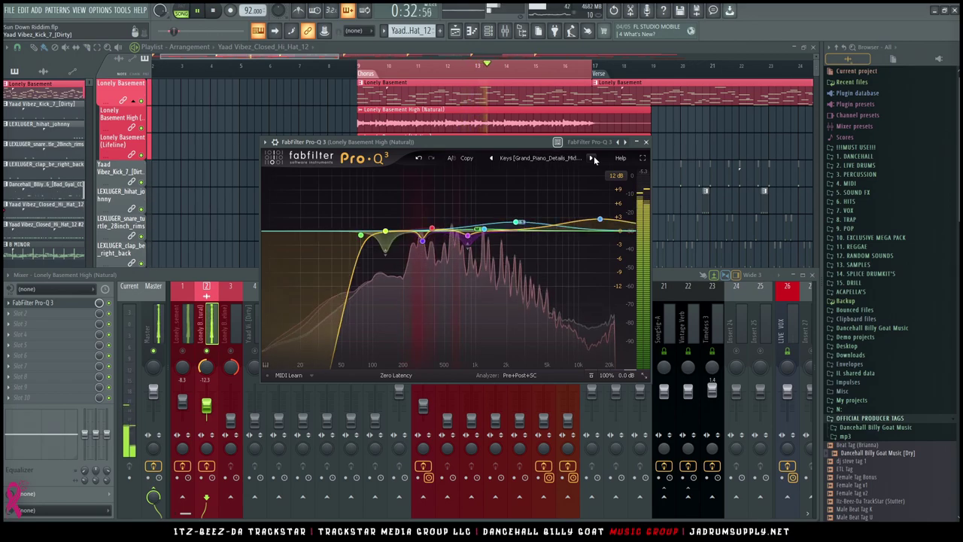
{"action": "left_click", "coordinate": [491, 158]}
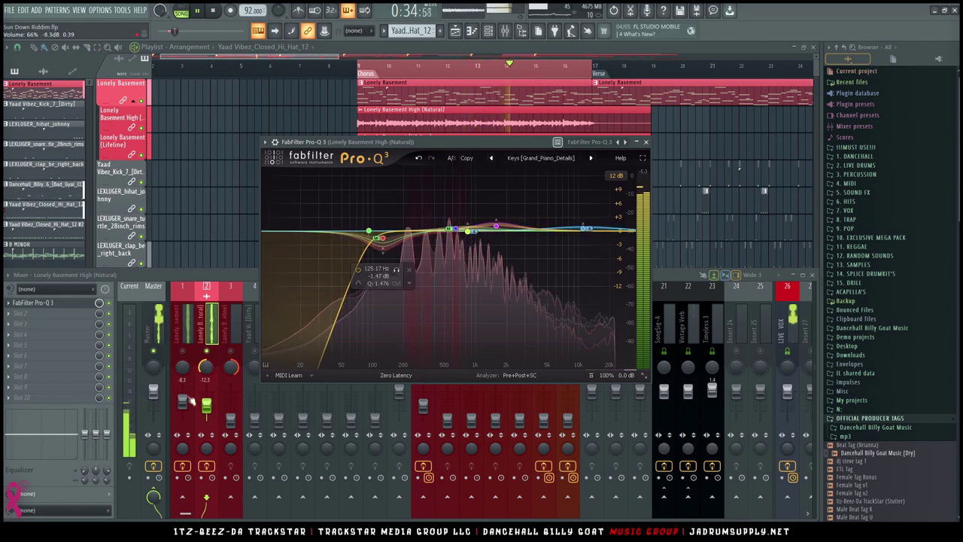
Step: Raise Lonely Basement High (Natural) to -10.8 dB and Lonely Basement (Lifeline) to -9.8 dB, playing them with the main Lonely Basement track
{"action": "left_click", "coordinate": [200, 354]}
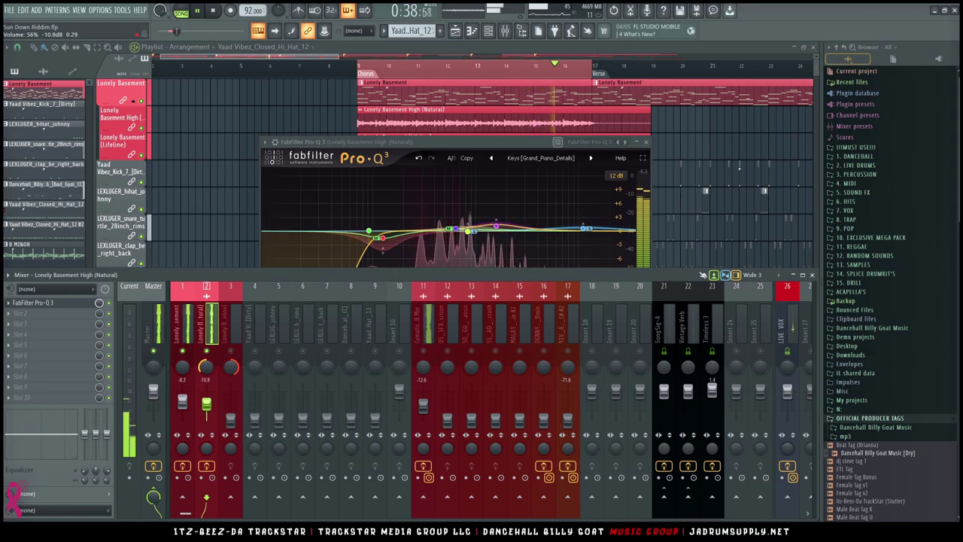
{"action": "left_click", "coordinate": [231, 344]}
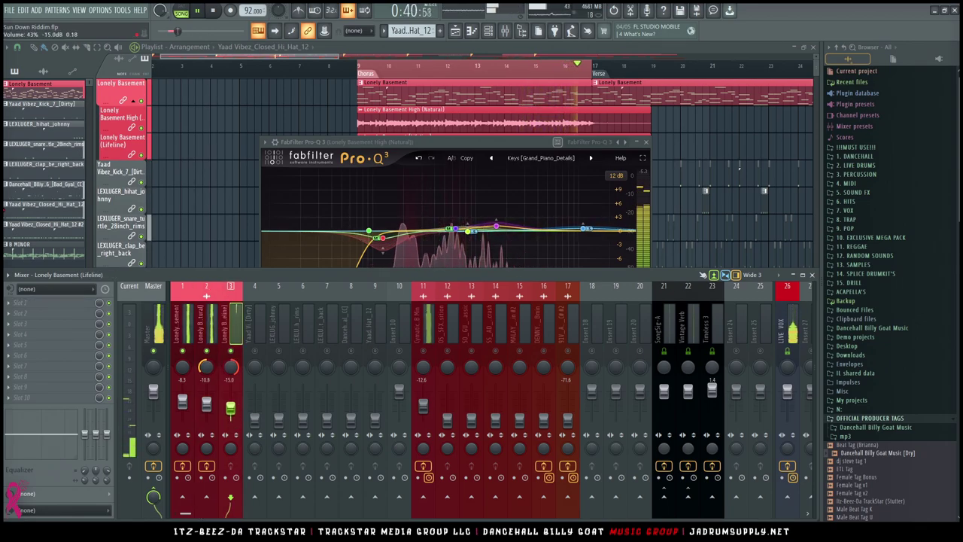
{"action": "left_click_drag", "start_coordinate": [232, 406], "coordinate": [232, 404]}
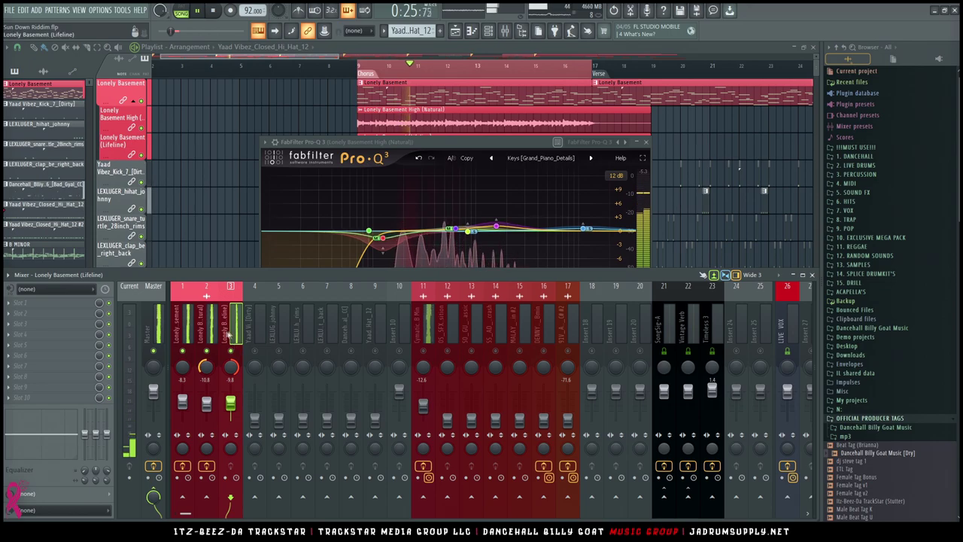
Step: Insert FabFilter Pro-Q 3 in the first effect slot of the Lonely Basement (Lifeline) mixer track
{"action": "left_click", "coordinate": [87, 303]}
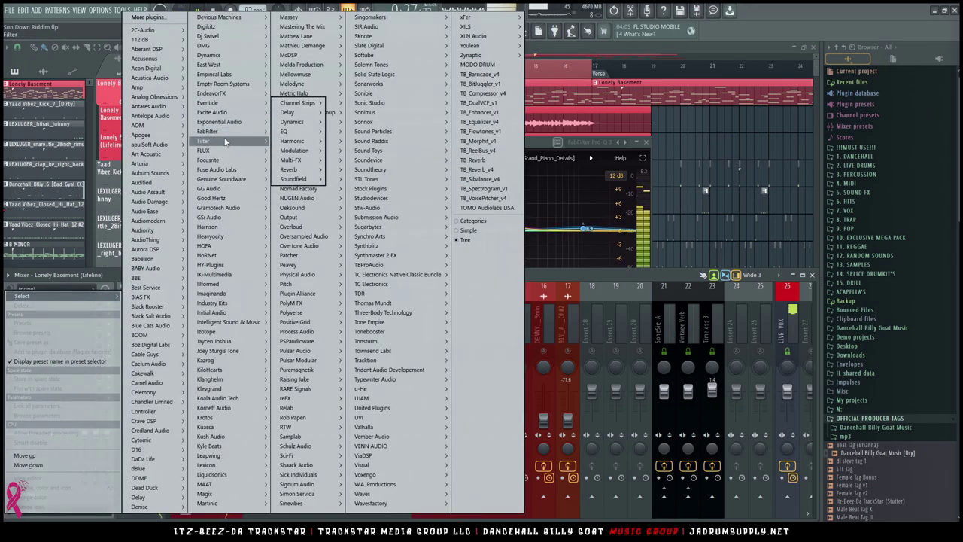
{"action": "mouse_move", "coordinate": [208, 132]}
{"action": "mouse_move", "coordinate": [290, 140]}
{"action": "mouse_move", "coordinate": [339, 162]}
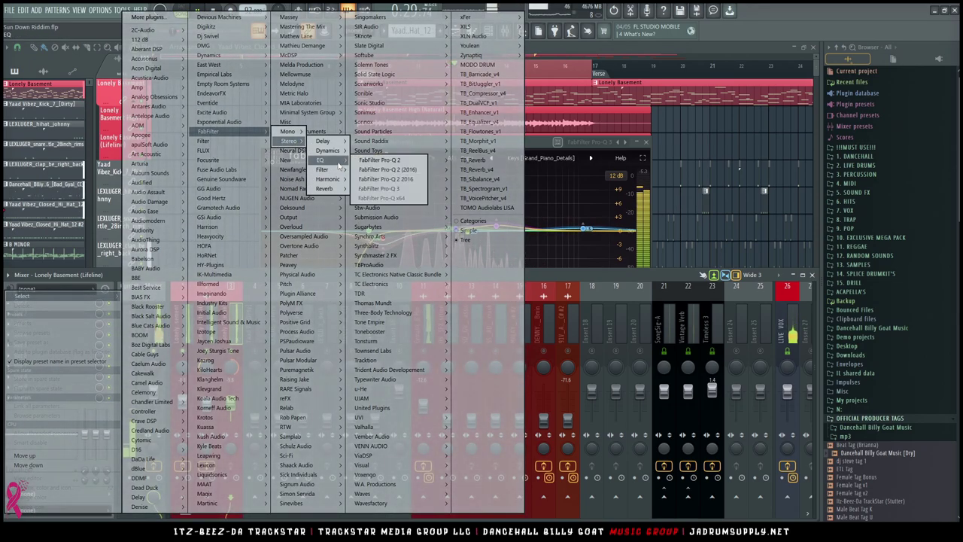
{"action": "left_click", "coordinate": [380, 188]}
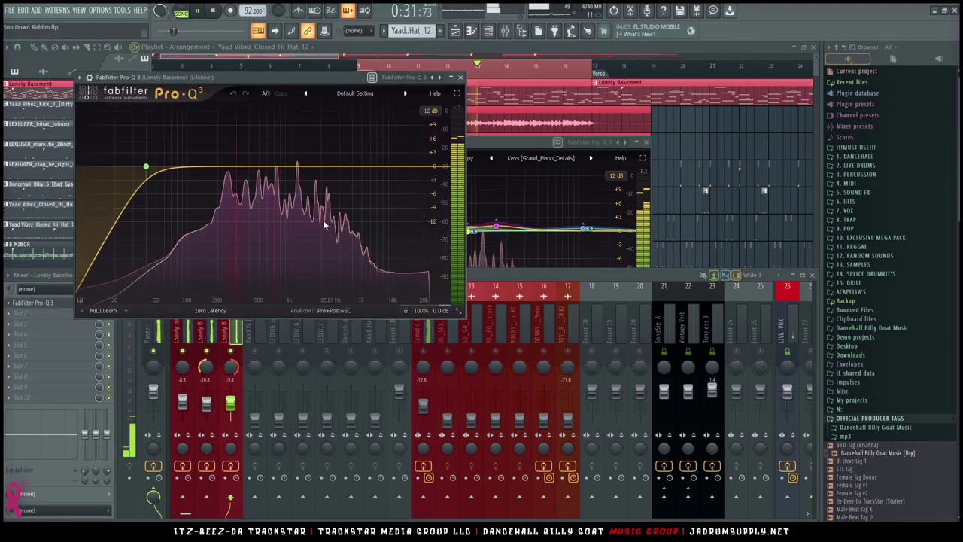
Step: Load the piano preset Keys [Airy_Top_Warm_Mids_Dynamic] in the Lonely Basement (Lifeline) EQ
{"action": "left_click", "coordinate": [355, 93]}
{"action": "mouse_move", "coordinate": [350, 204]}
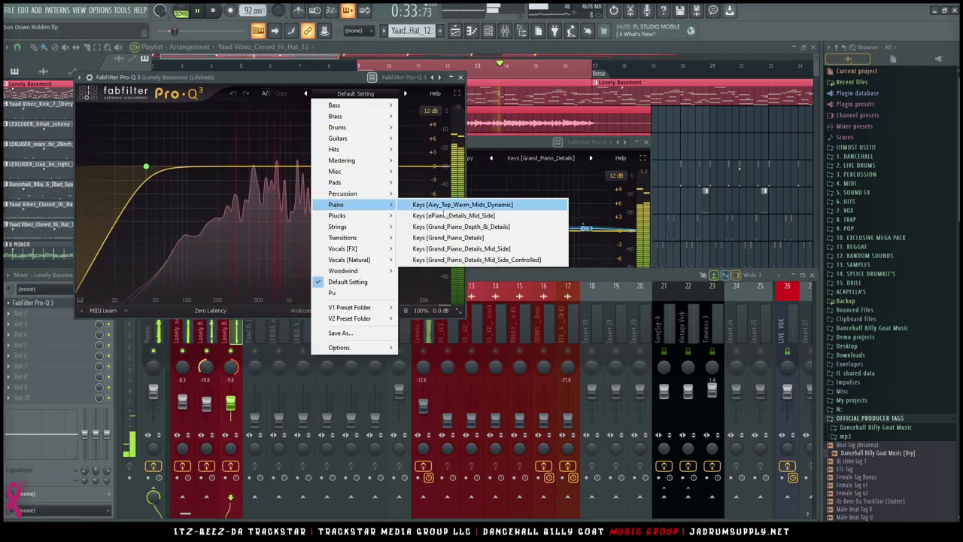
{"action": "left_click", "coordinate": [452, 205]}
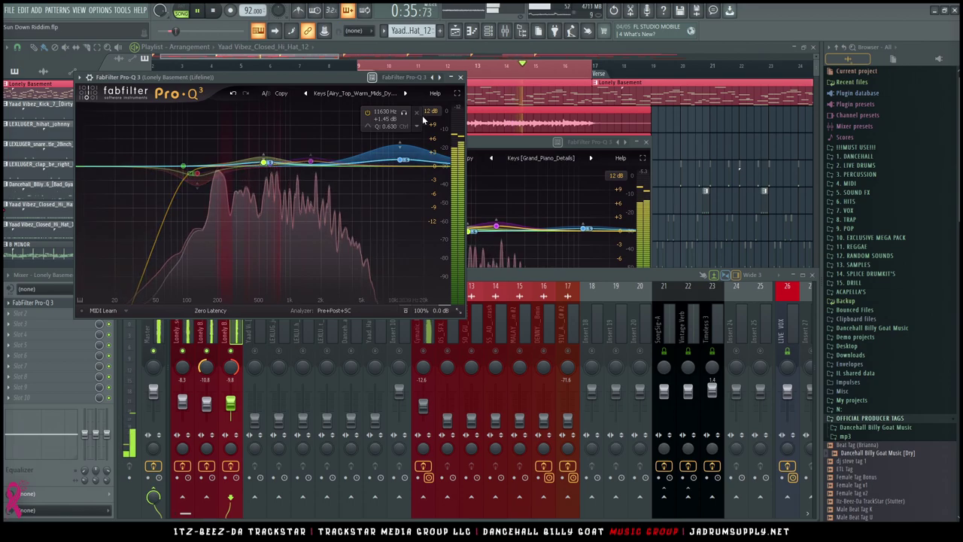
Step: Close the Lifeline EQ window, then solo the Cymatics mixer track and set its level to -12.3 dB
{"action": "left_click", "coordinate": [232, 367]}
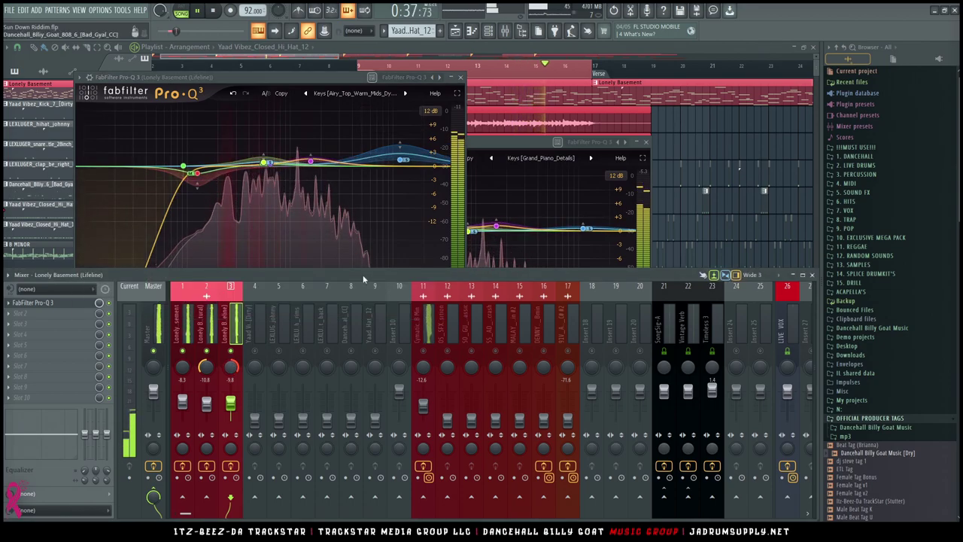
{"action": "left_click", "coordinate": [461, 77]}
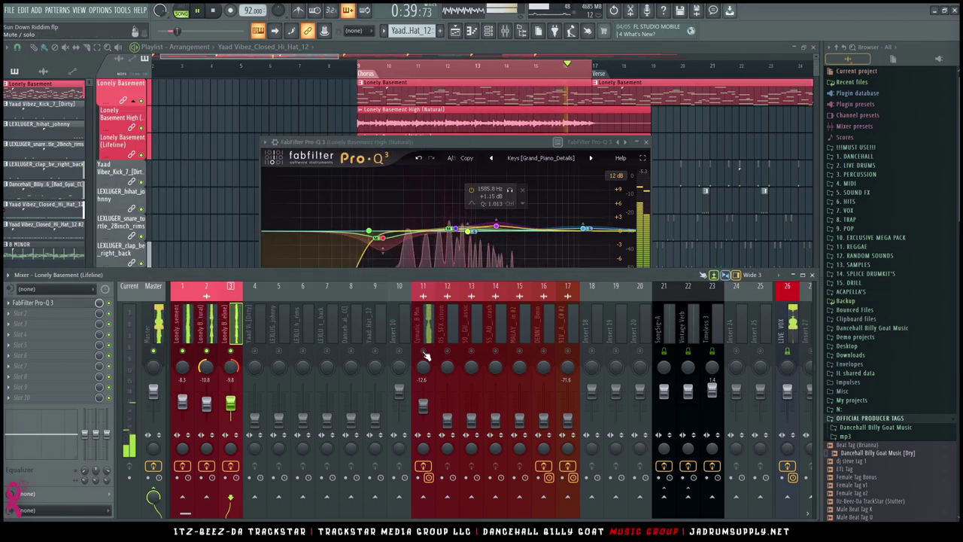
{"action": "left_click", "coordinate": [425, 355]}
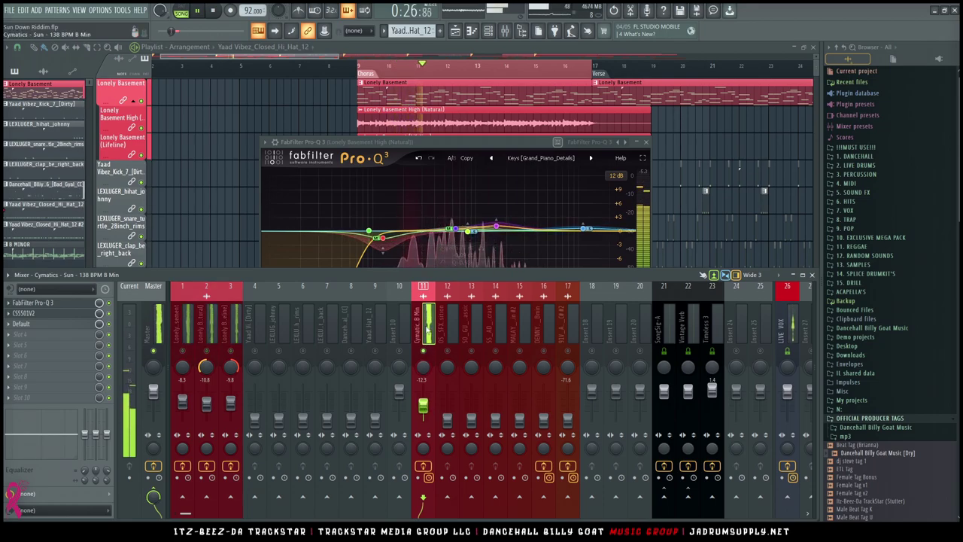
Step: Rename mixer Insert 24 as H3000 and give it the colour black (#000000)
{"action": "left_click", "coordinate": [735, 328]}
{"action": "right_click", "coordinate": [737, 328]}
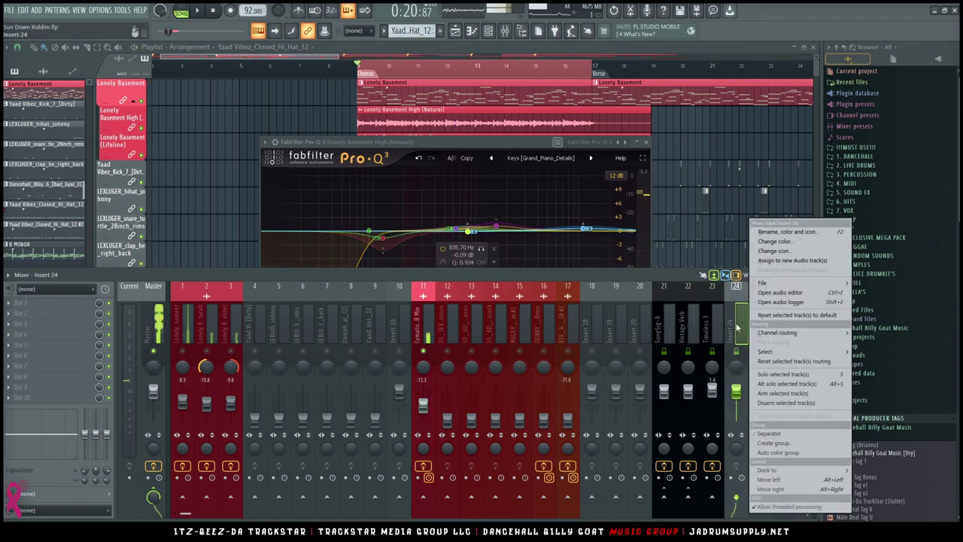
{"action": "left_click", "coordinate": [801, 232]}
{"action": "type", "text": "H3000"}
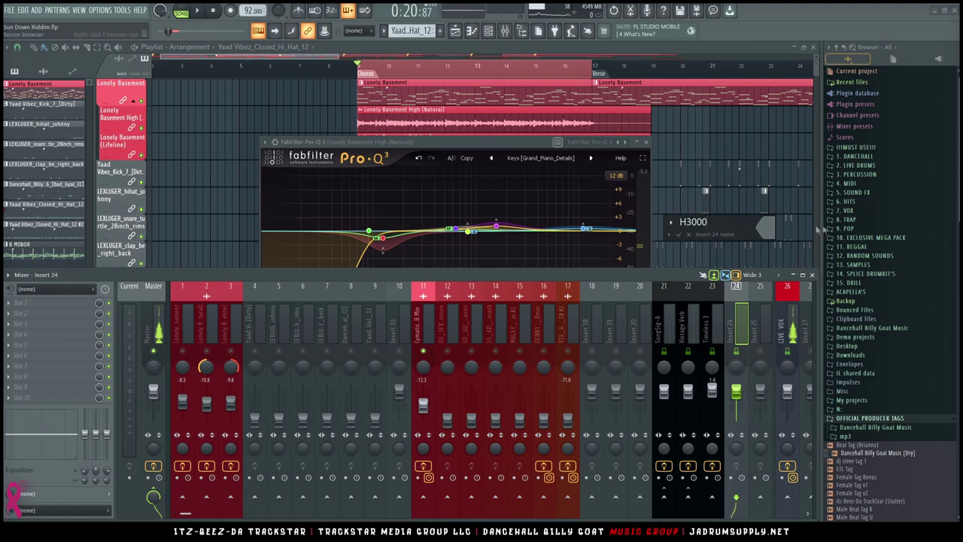
{"action": "left_click", "coordinate": [765, 228]}
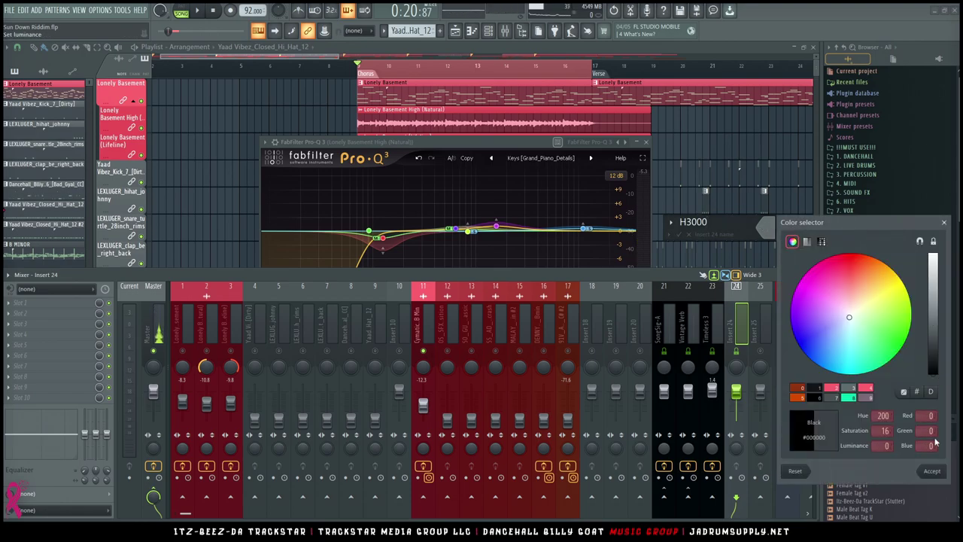
{"action": "key", "text": "Return"}
Step: Select the SongSig-A, Vintage Verb, Timeless 3 and H3000 mixer tracks and recolour them all black (#141414)
{"action": "left_click_drag", "start_coordinate": [658, 333], "coordinate": [732, 332]}
{"action": "right_click", "coordinate": [738, 330]}
{"action": "left_click", "coordinate": [792, 242]}
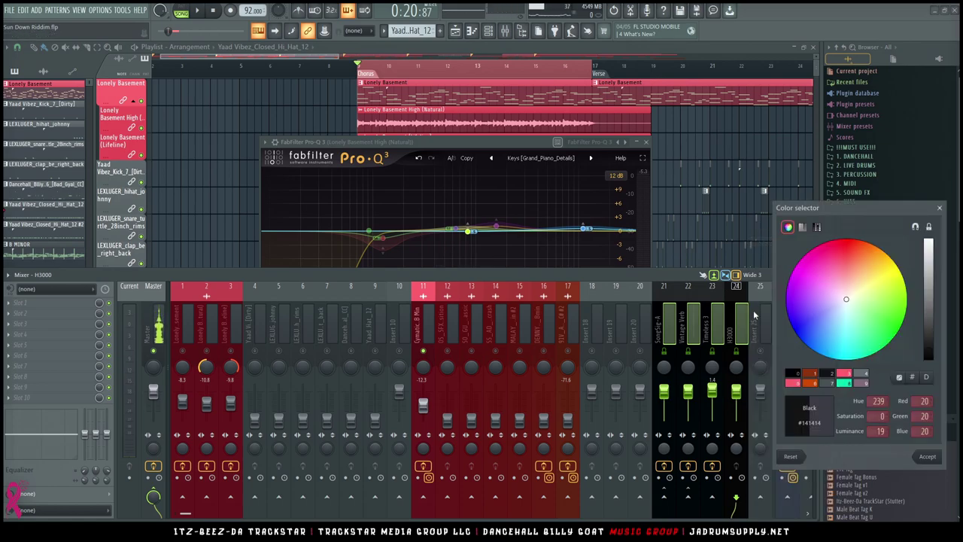
{"action": "key", "text": "Return"}
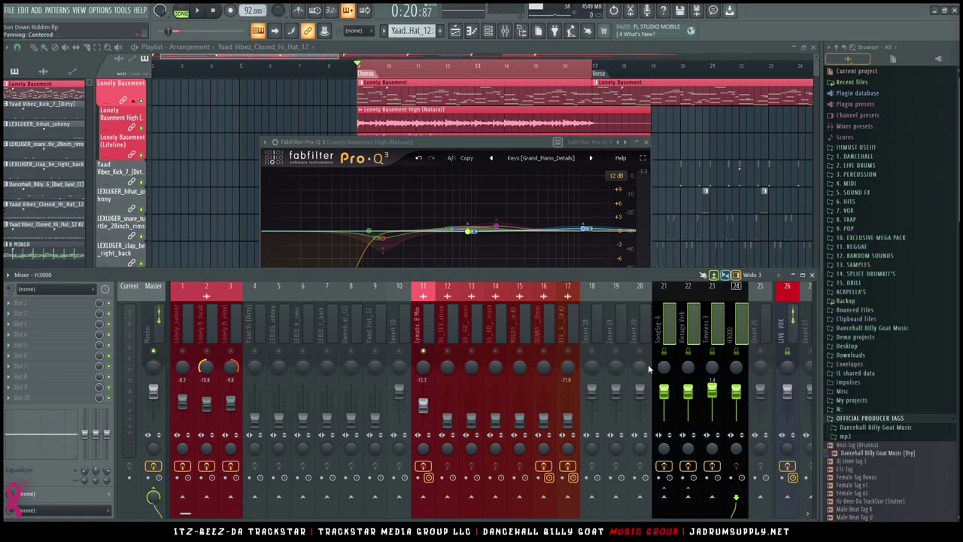
Step: Insert the Eventide H3000 Factory effect on the H3000 mixer track and move its window over the playlist
{"action": "left_click", "coordinate": [42, 322]}
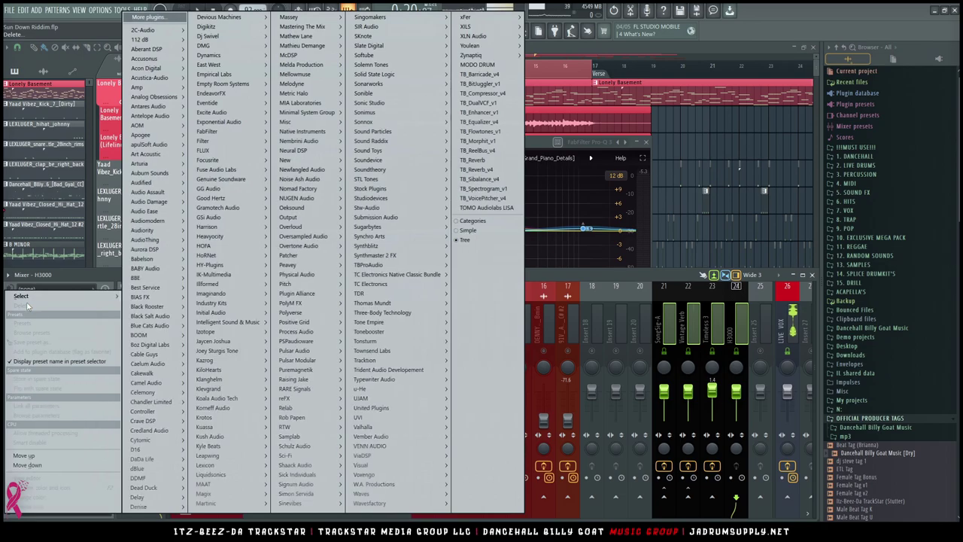
{"action": "mouse_move", "coordinate": [218, 102]}
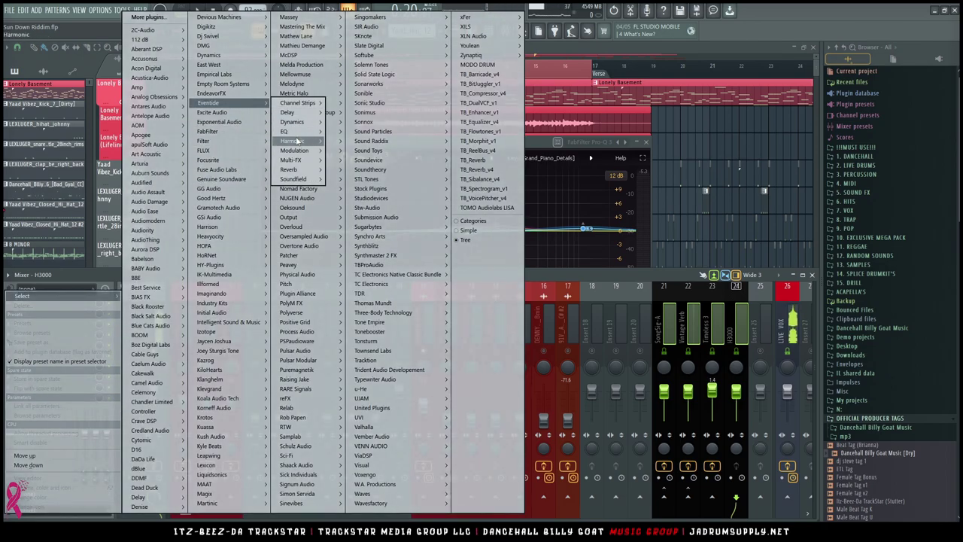
{"action": "mouse_move", "coordinate": [297, 150]}
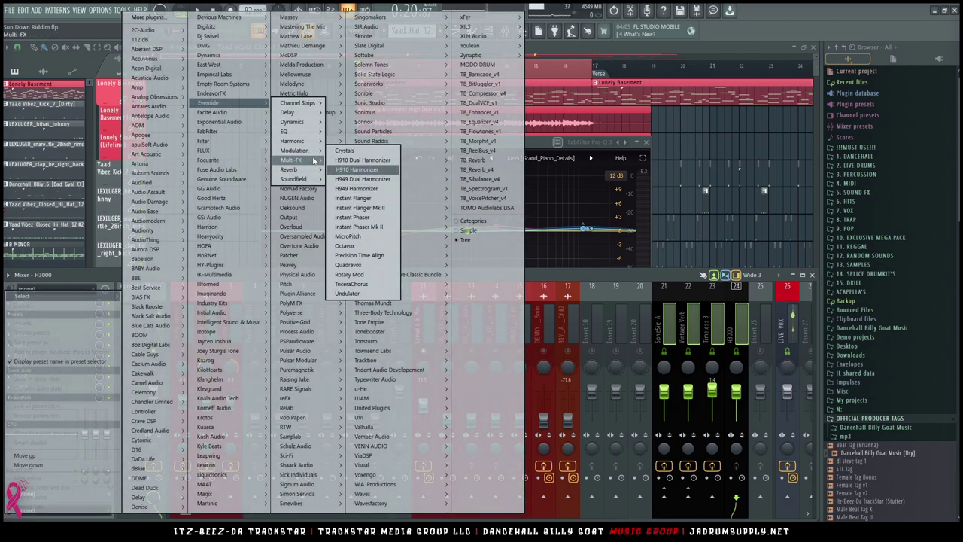
{"action": "left_click", "coordinate": [364, 173]}
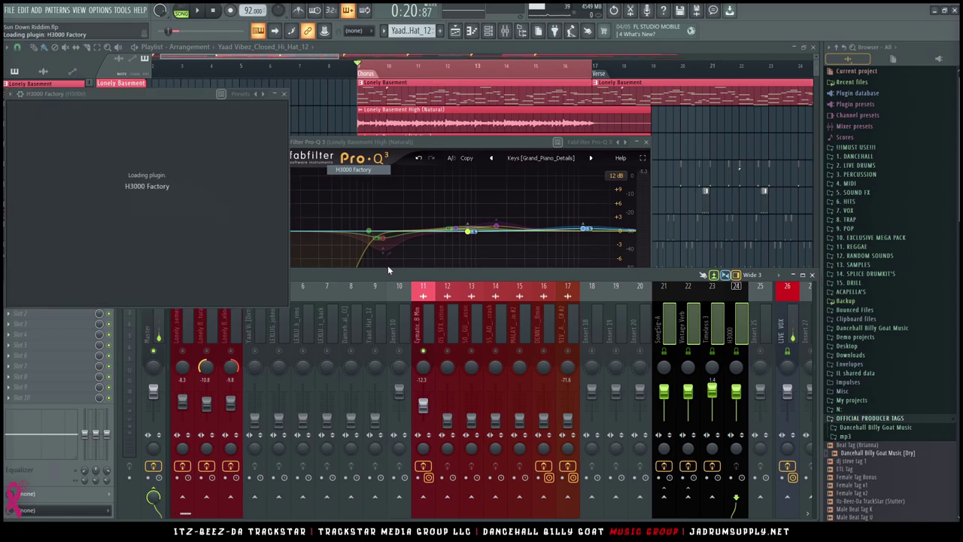
{"action": "left_click_drag", "start_coordinate": [228, 95], "coordinate": [516, 102]}
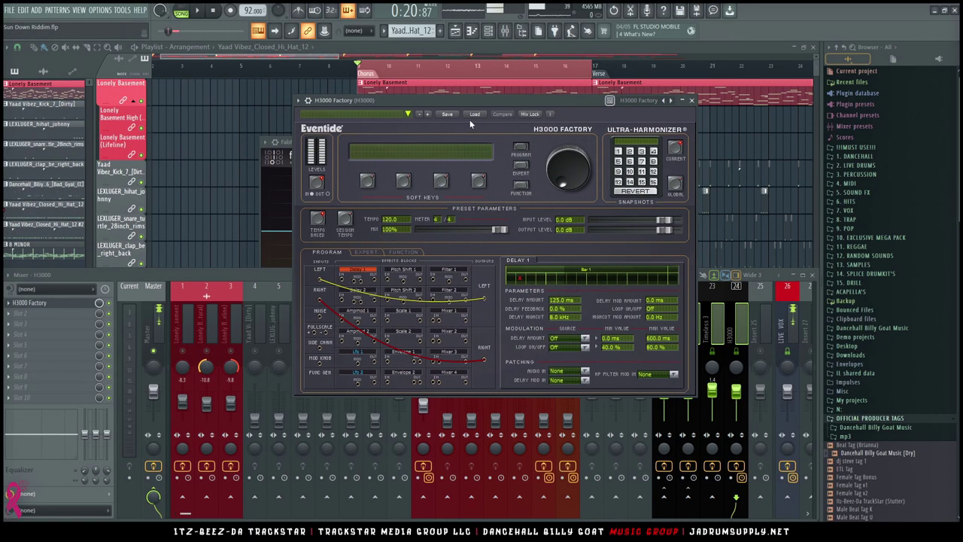
Step: Load the Guitar preset 01 - 231-MICROPITCHSHIFT in H3000 Factory
{"action": "left_click", "coordinate": [407, 115]}
{"action": "mouse_move", "coordinate": [467, 143]}
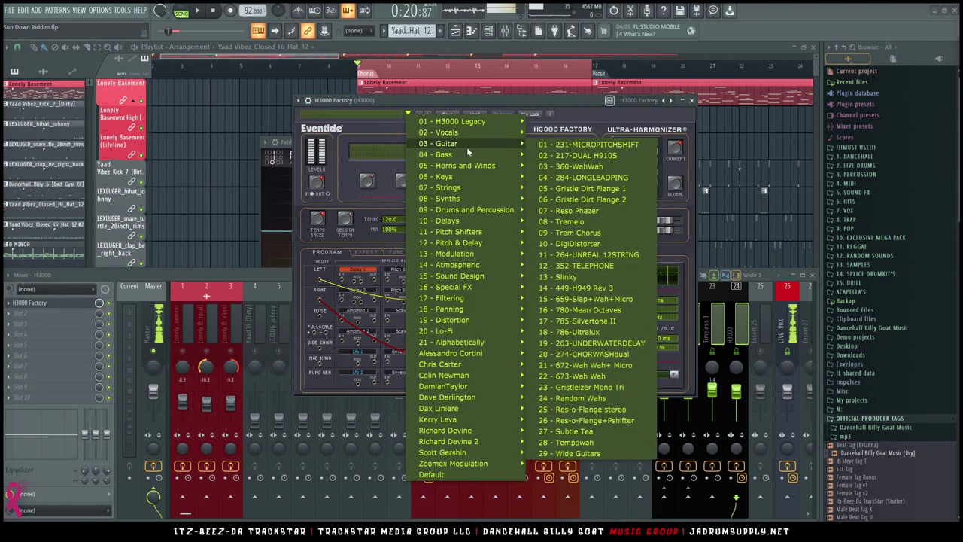
{"action": "left_click", "coordinate": [587, 144]}
Step: Send the Cymatics track to SongSig-A, Vintage Verb and H3000, raise its H3000 send during playback, and route H3000 to SongSig-A and Vintage Verb
{"action": "left_click", "coordinate": [233, 286]}
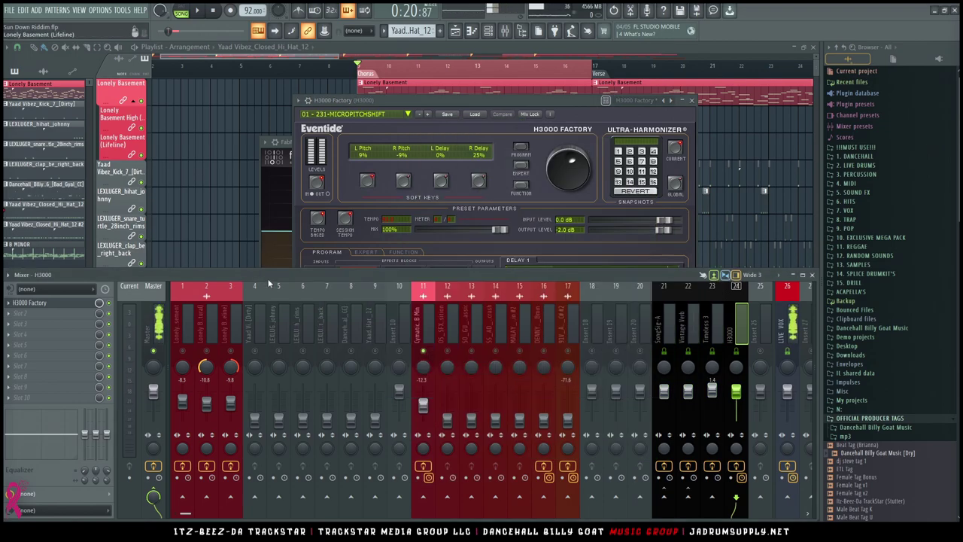
{"action": "left_click", "coordinate": [429, 342]}
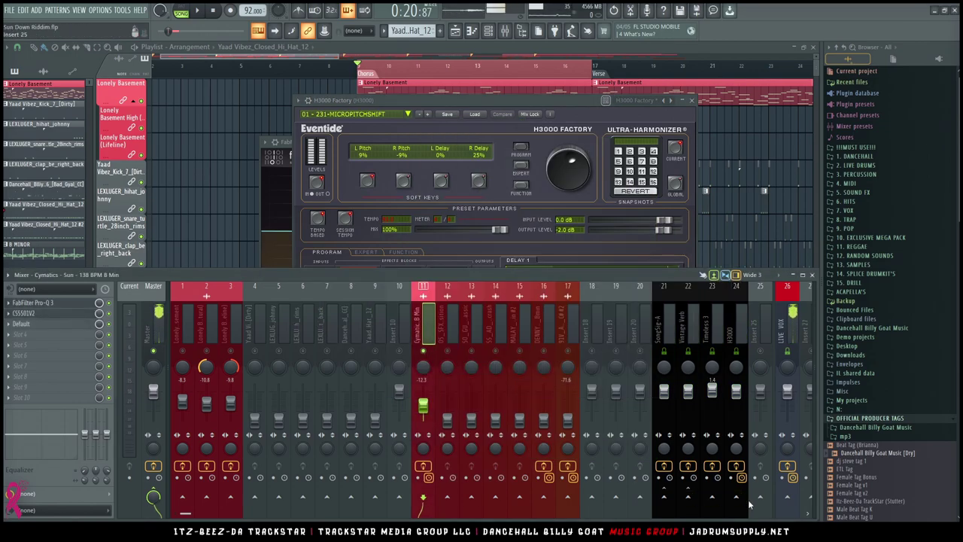
{"action": "left_click", "coordinate": [664, 497]}
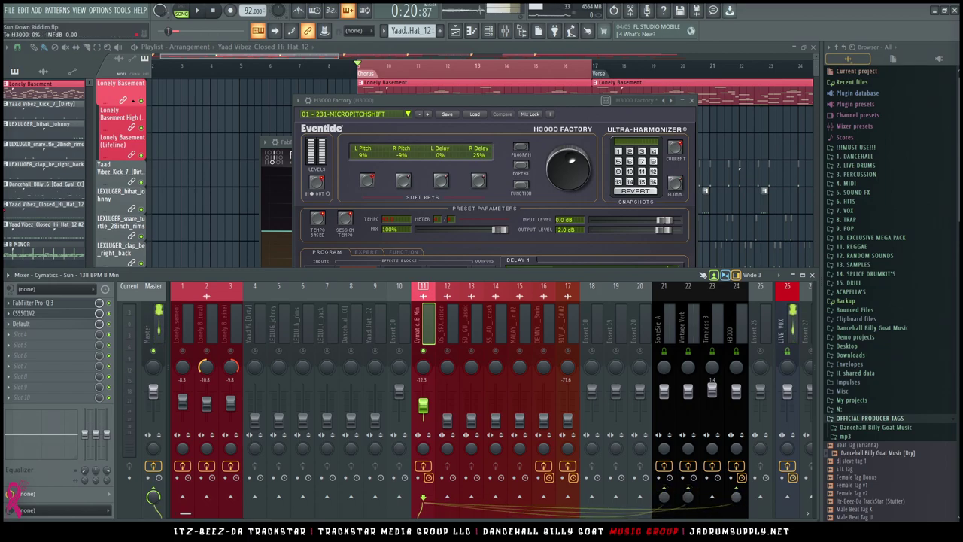
{"action": "key", "text": "space"}
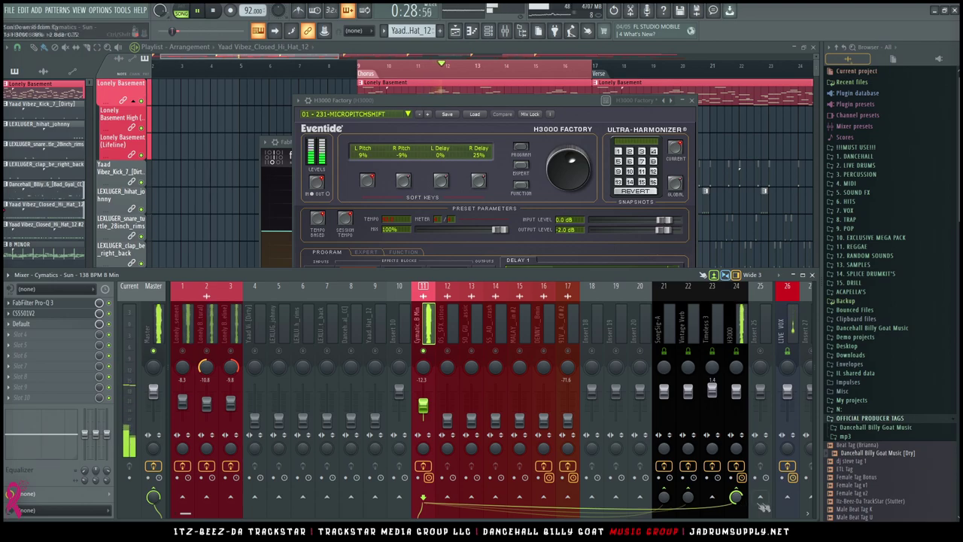
{"action": "left_click", "coordinate": [742, 325]}
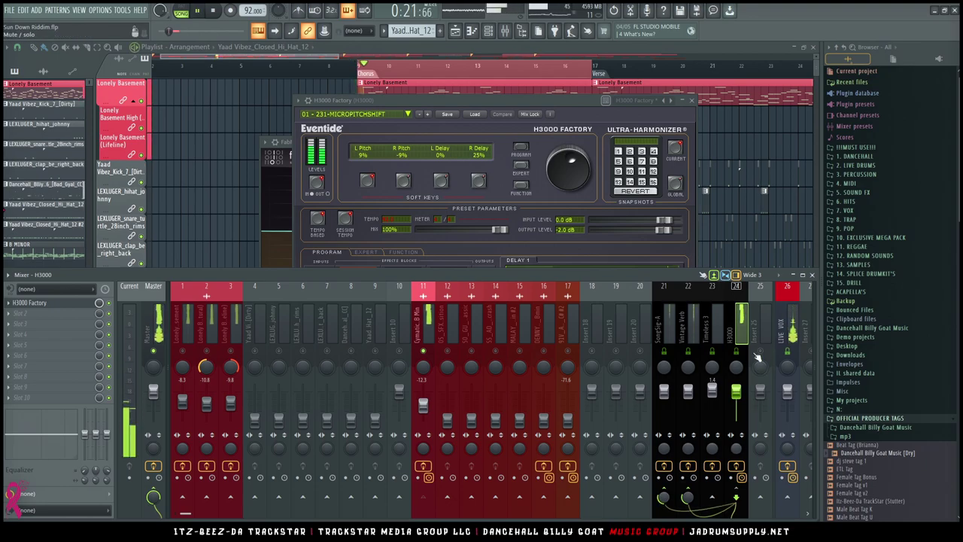
Step: Lower the H3000 track to -11.2 dB while listening to the Cymatics sample, and bring the other mixer tracks back from solo
{"action": "left_click", "coordinate": [419, 325]}
{"action": "left_click", "coordinate": [741, 325]}
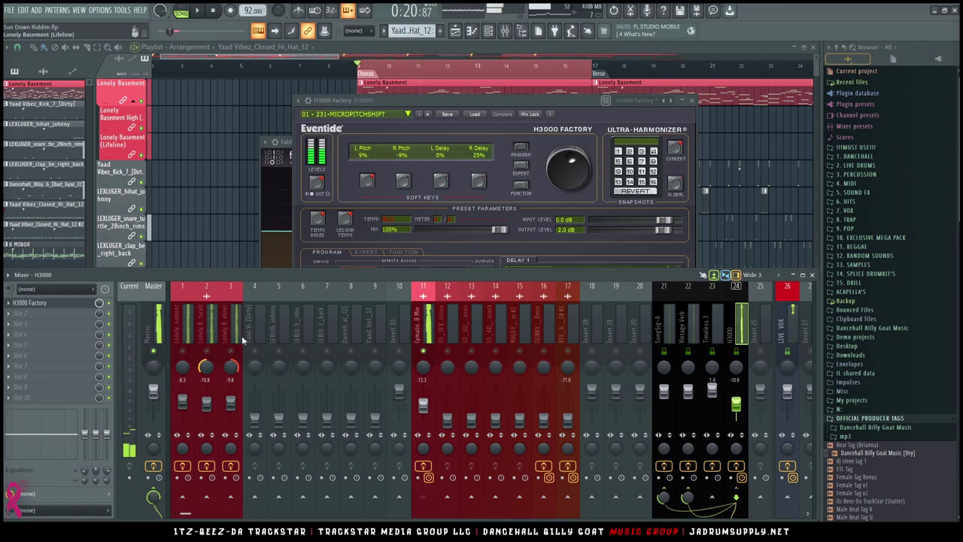
{"action": "right_click", "coordinate": [221, 339]}
{"action": "left_click", "coordinate": [234, 358]}
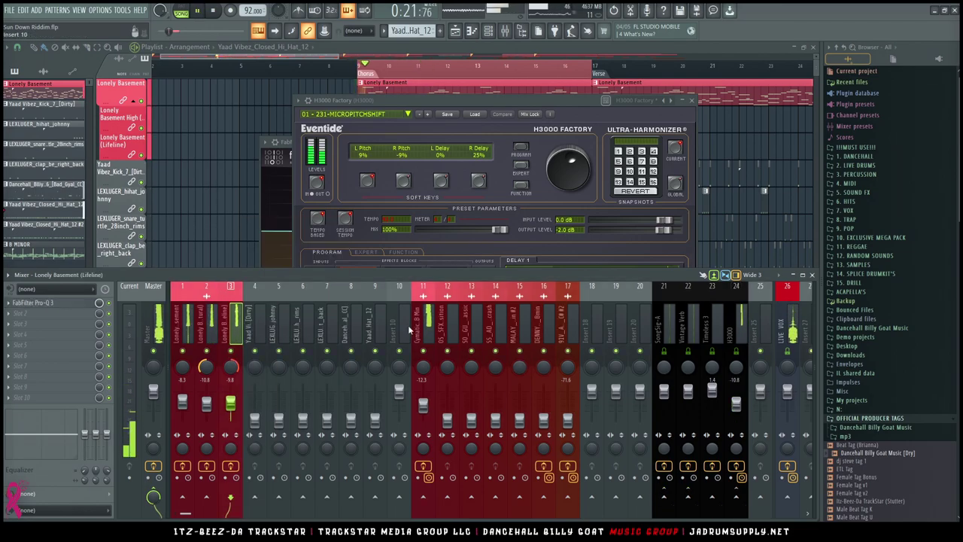
{"action": "left_click", "coordinate": [741, 404]}
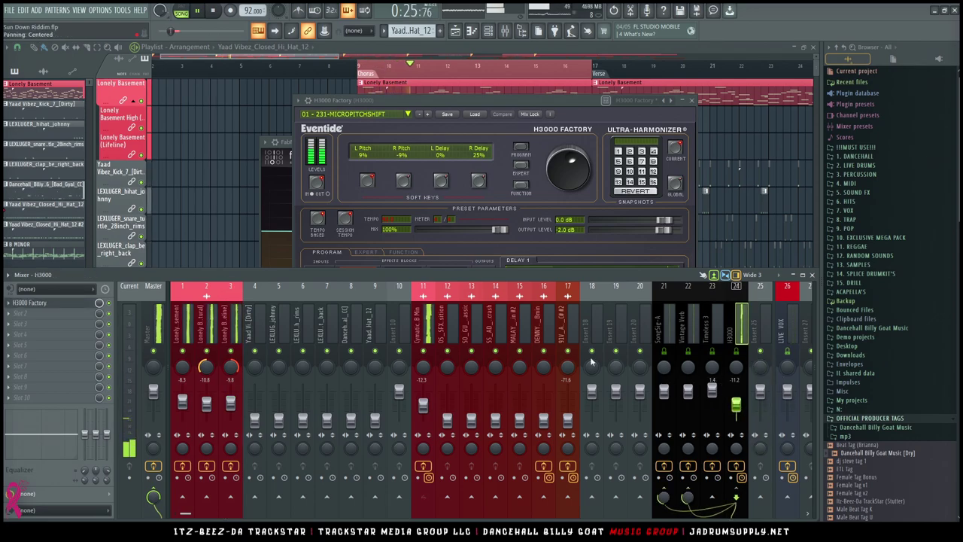
Step: Lower the three Lonely Basement tracks together to -8.8, -11.4 and -10.4 dB
{"action": "left_click_drag", "start_coordinate": [205, 329], "coordinate": [225, 329]}
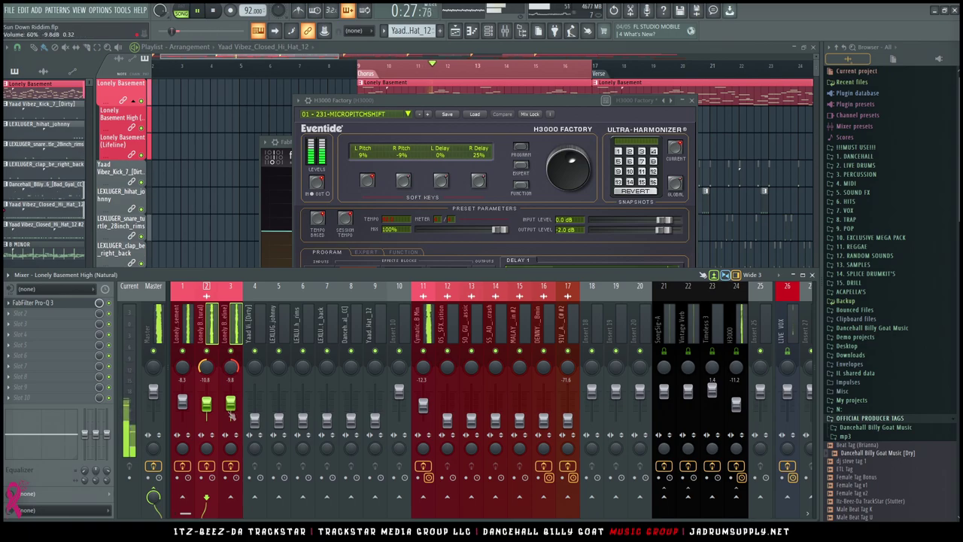
{"action": "left_click_drag", "start_coordinate": [233, 415], "coordinate": [232, 418]}
{"action": "left_click", "coordinate": [182, 501]}
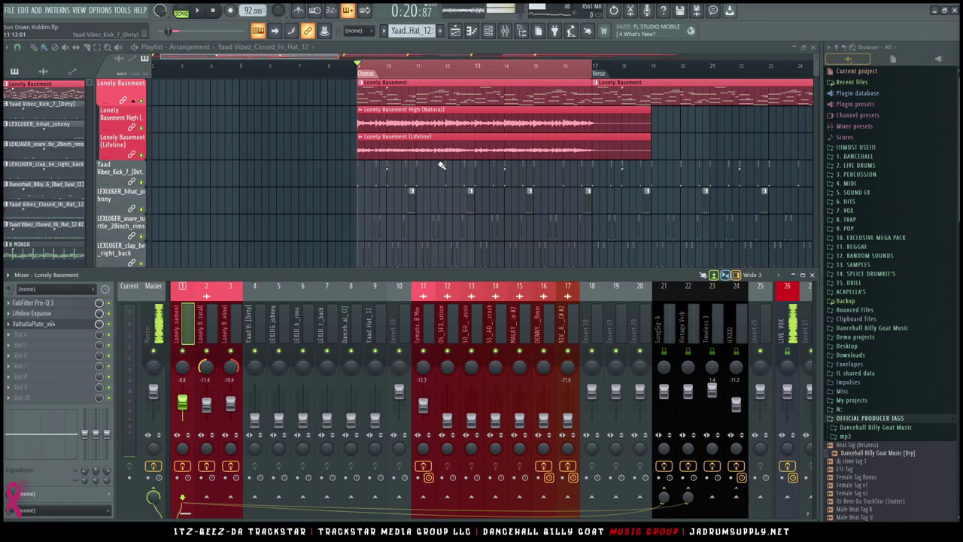
Step: Raise the Dancehall 808 track to -8.8 dB during playback and insert FabFilter Pro-Q 3 in its first effect slot
{"action": "left_click", "coordinate": [345, 351]}
{"action": "key", "text": "space"}
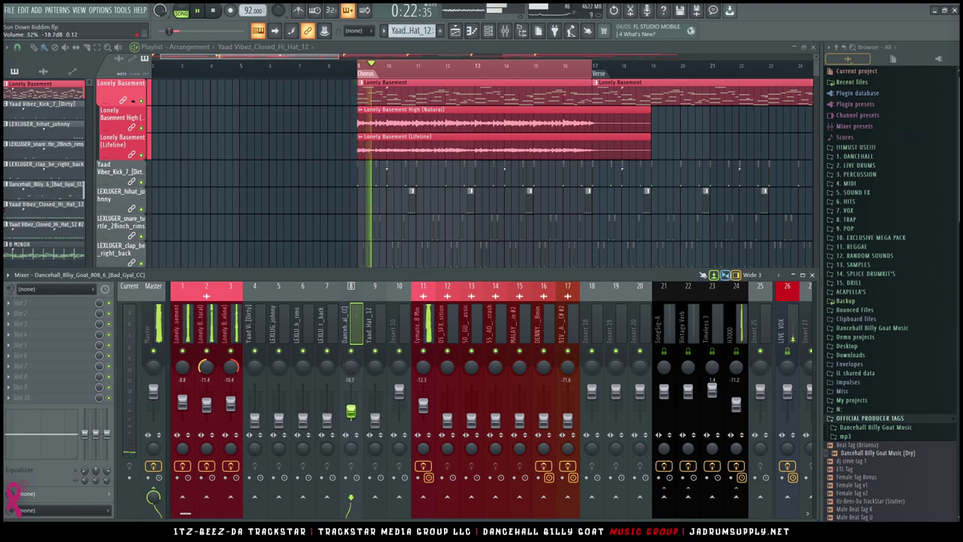
{"action": "left_click_drag", "start_coordinate": [351, 407], "coordinate": [354, 407]}
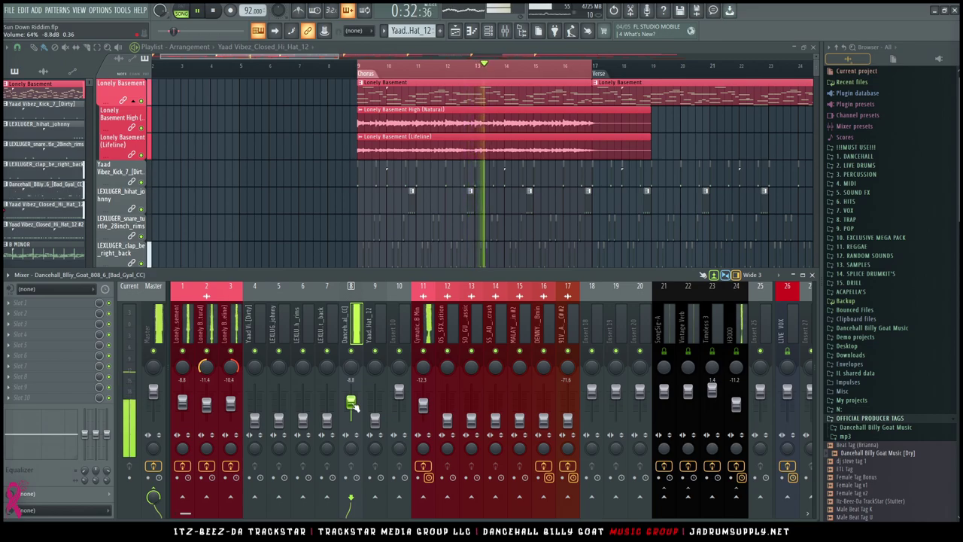
{"action": "left_click", "coordinate": [80, 304]}
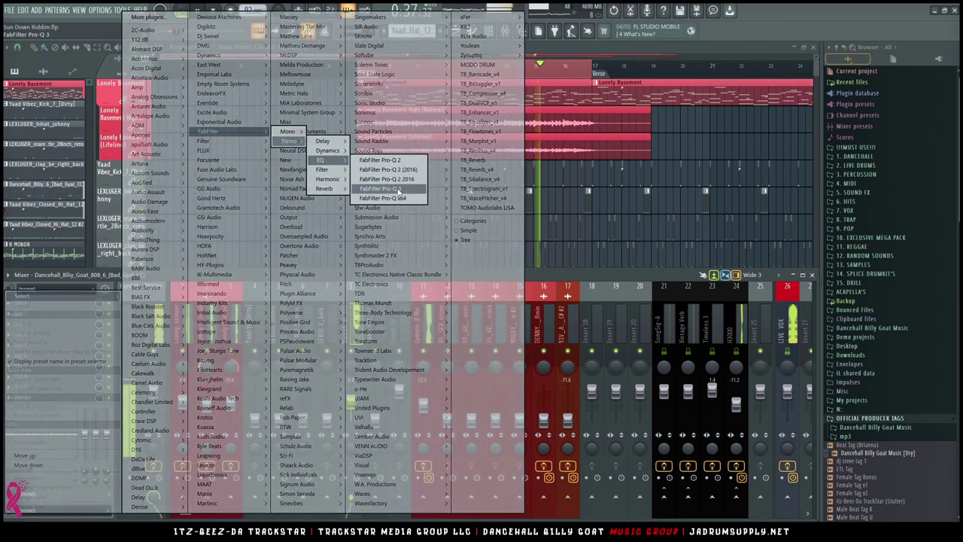
{"action": "left_click", "coordinate": [380, 189]}
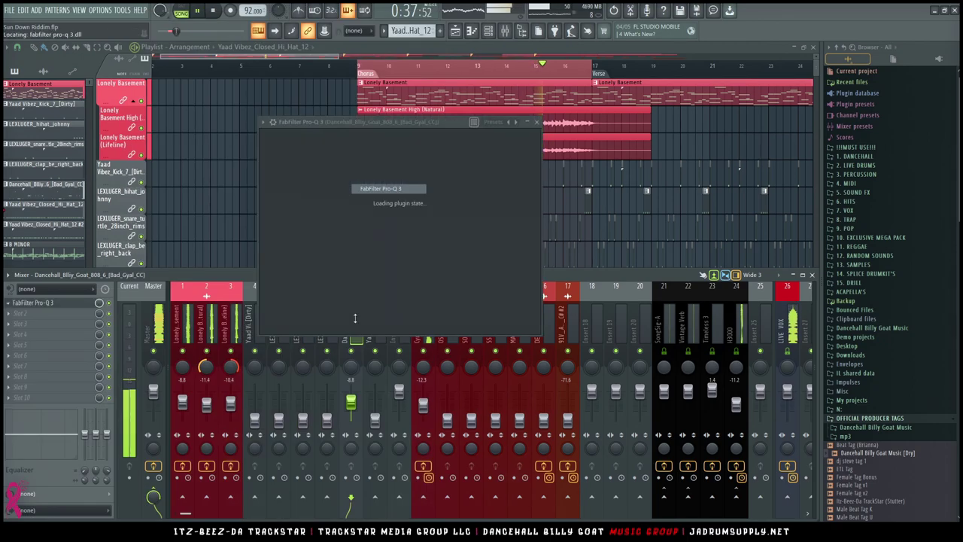
Step: Add a low cut at 30 Hz to the 808's Pro-Q 3 with a 72 dB/oct slope and a Q of 0.829
{"action": "mouse_move", "coordinate": [329, 212]}
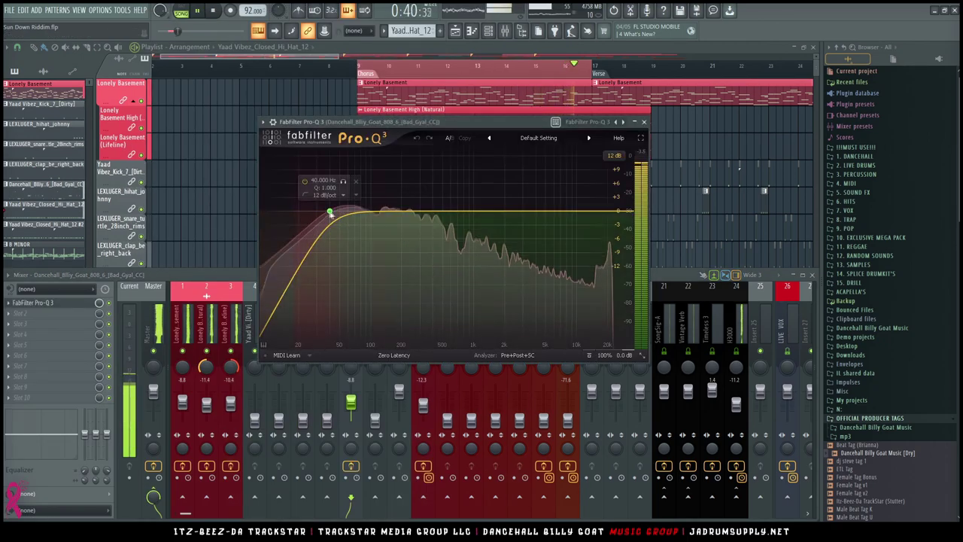
{"action": "scroll", "coordinate": [330, 212], "scroll_direction": "up", "scroll_amount": 3}
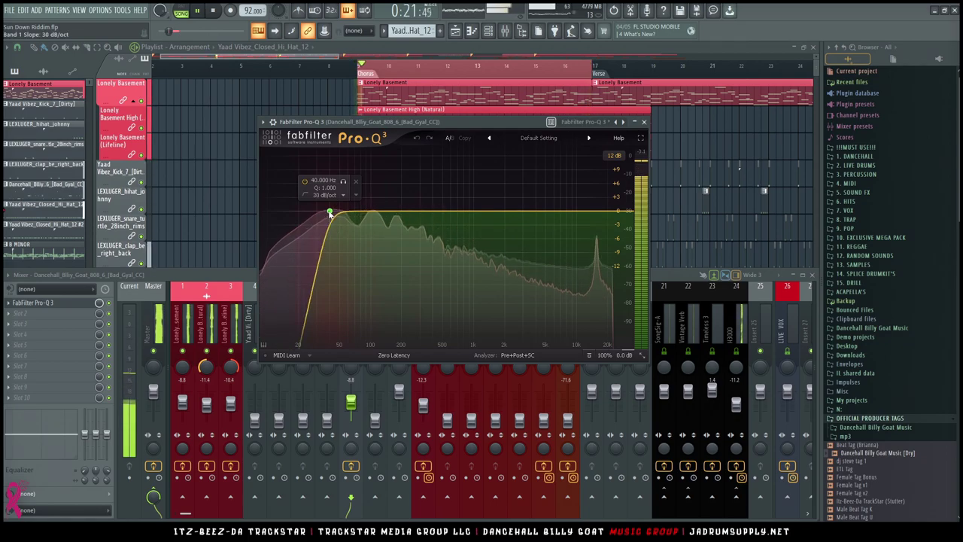
{"action": "left_click_drag", "start_coordinate": [329, 212], "coordinate": [316, 211]}
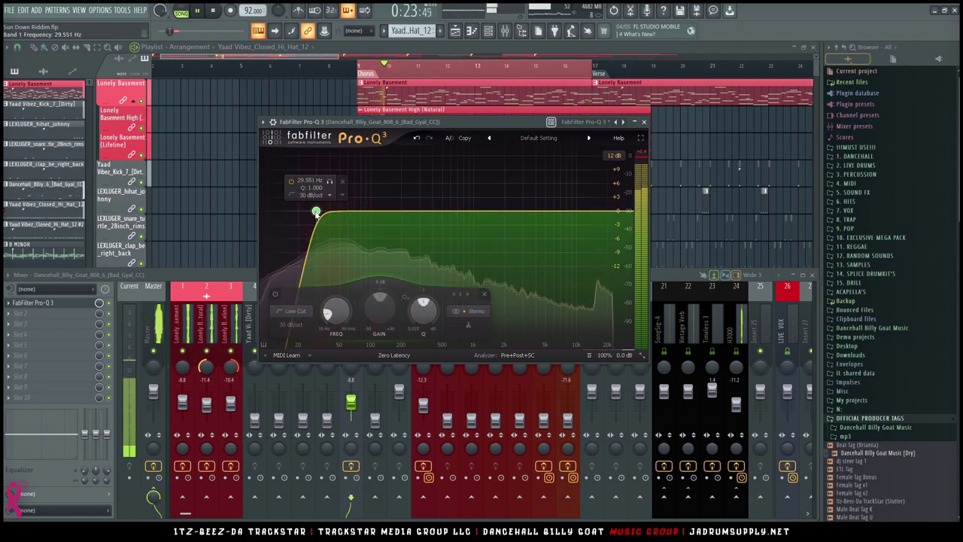
{"action": "scroll", "coordinate": [316, 211], "scroll_direction": "up", "scroll_amount": 3}
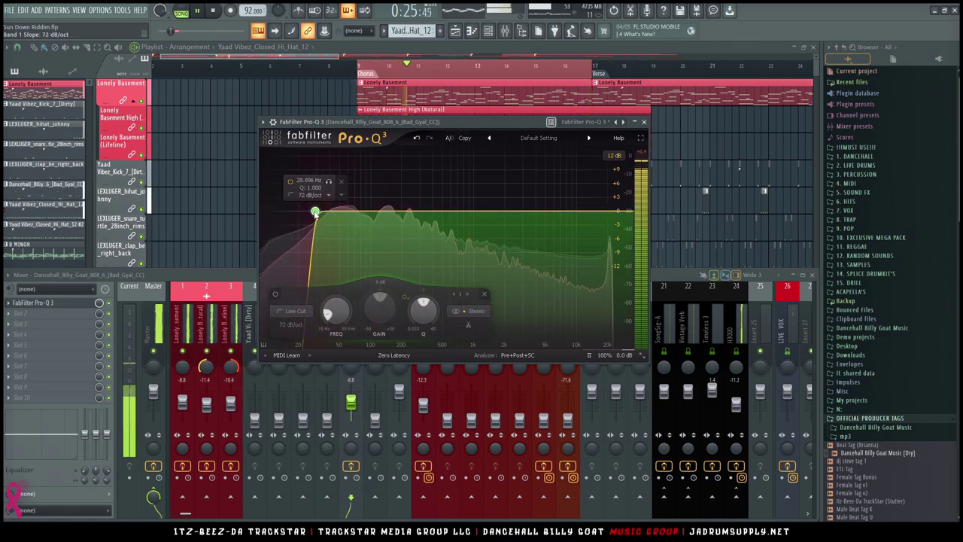
{"action": "left_click_drag", "start_coordinate": [316, 212], "coordinate": [316, 218]}
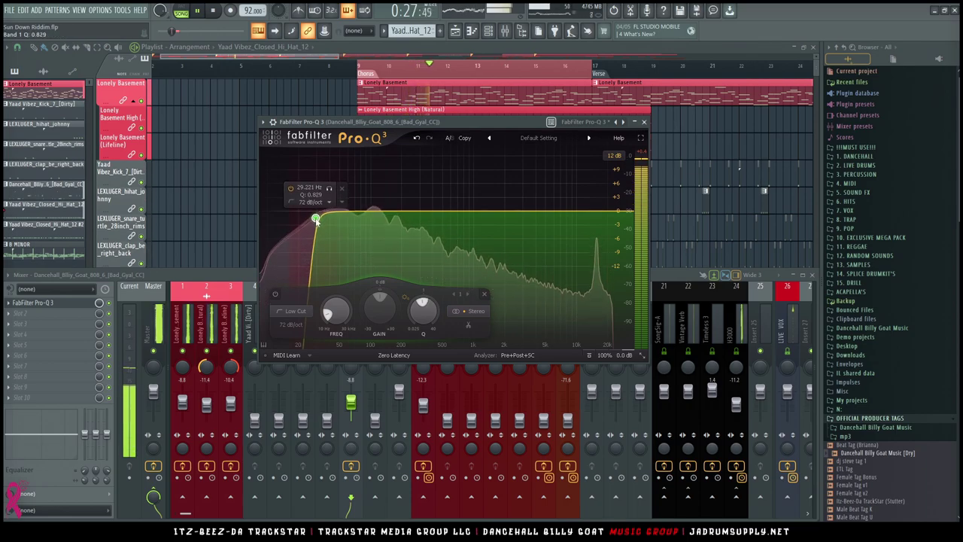
{"action": "double_click", "coordinate": [309, 187]}
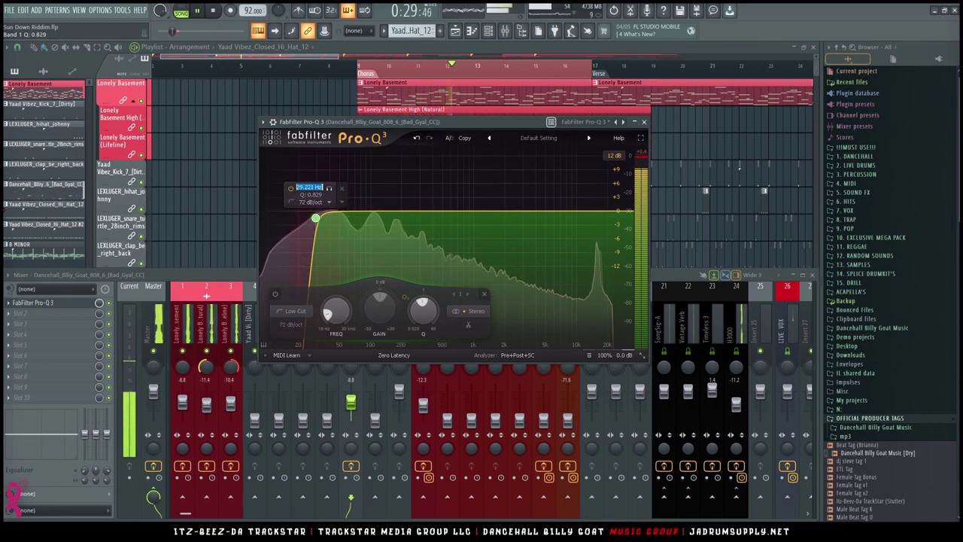
{"action": "type", "text": "30"}
{"action": "key", "text": "Return"}
Step: Insert FabFilter Pro-L 2 after the EQ on the 808 track and move its window over the playlist
{"action": "left_click", "coordinate": [230, 324]}
{"action": "left_click", "coordinate": [347, 326]}
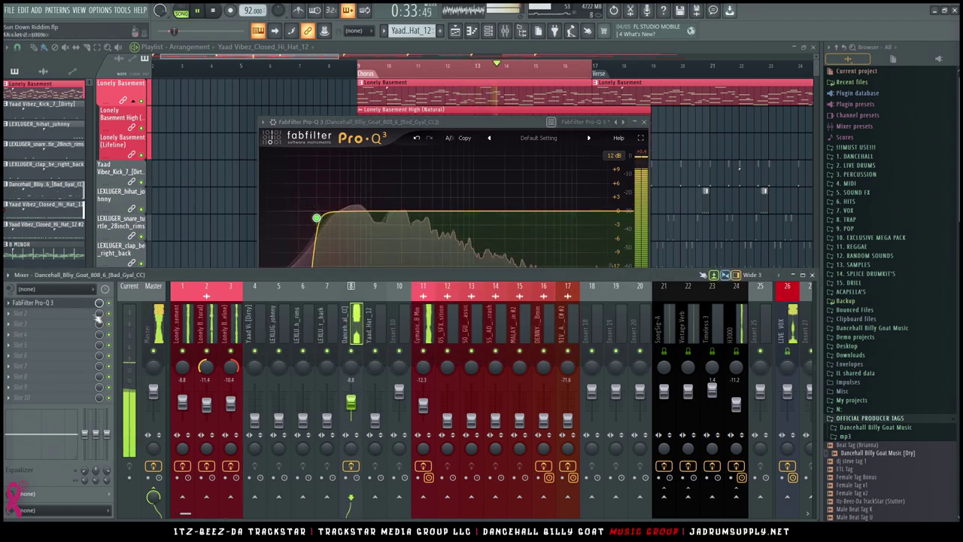
{"action": "left_click", "coordinate": [11, 313]}
{"action": "mouse_move", "coordinate": [169, 384]}
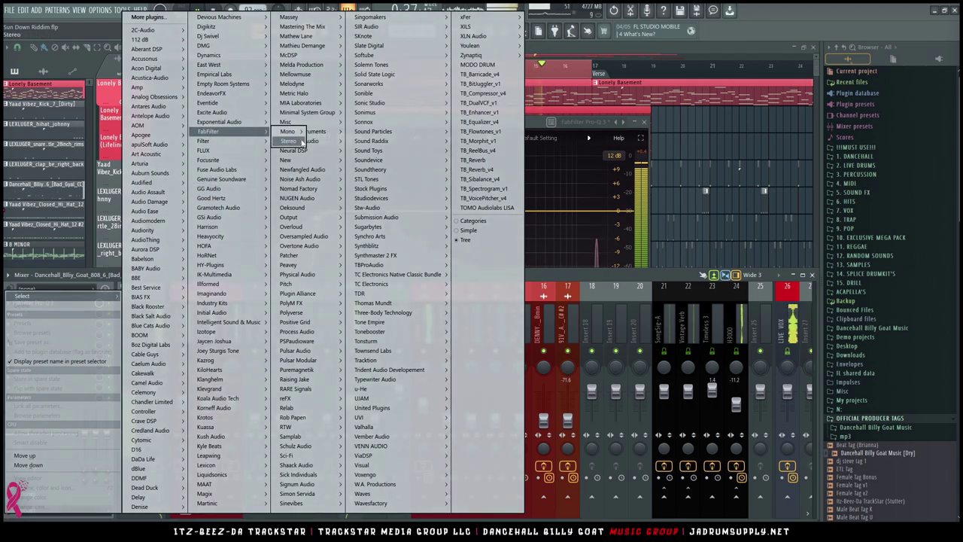
{"action": "left_click", "coordinate": [322, 171]}
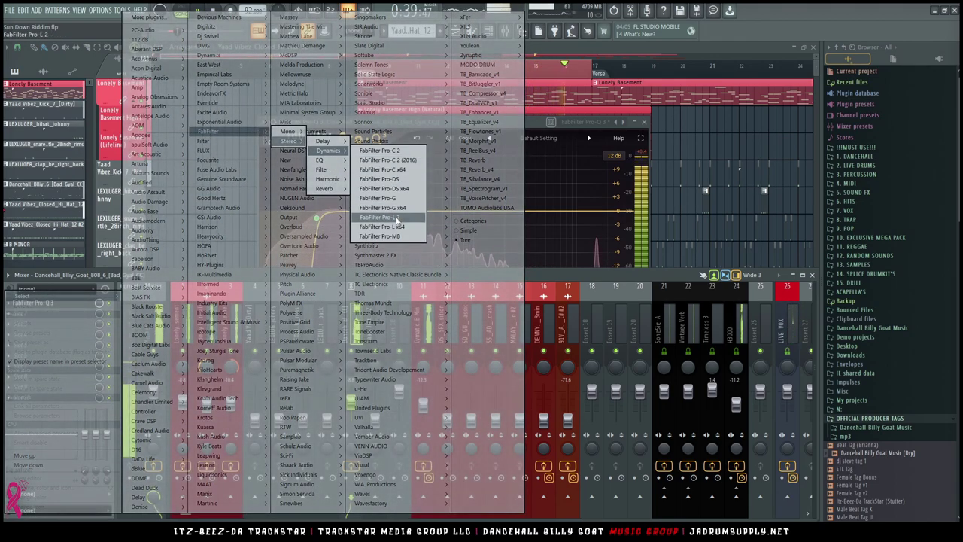
{"action": "left_click", "coordinate": [401, 217]}
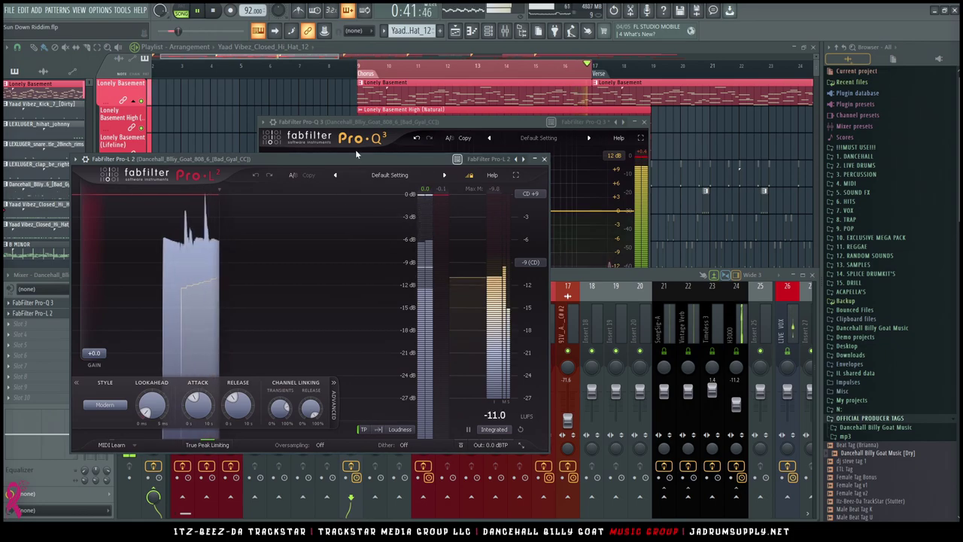
{"action": "left_click_drag", "start_coordinate": [355, 158], "coordinate": [536, 131]}
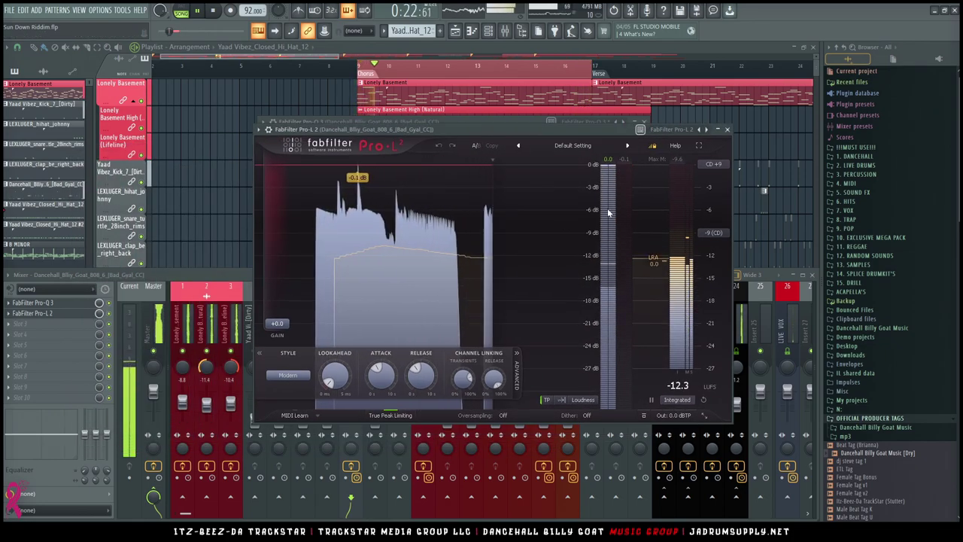
Step: Set the output level of the 808's Pro-L 2 limiter to -3 dB
{"action": "key", "text": "space"}
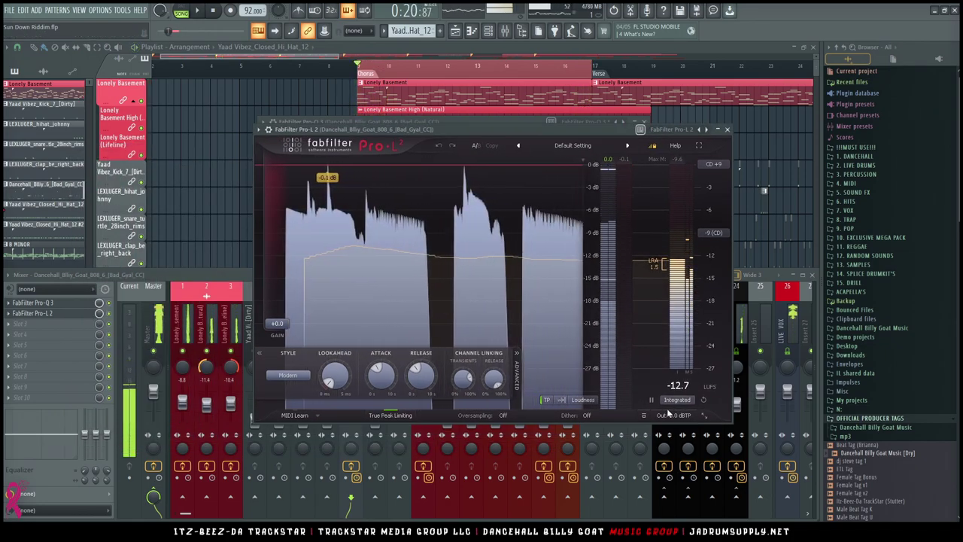
{"action": "mouse_move", "coordinate": [676, 415]}
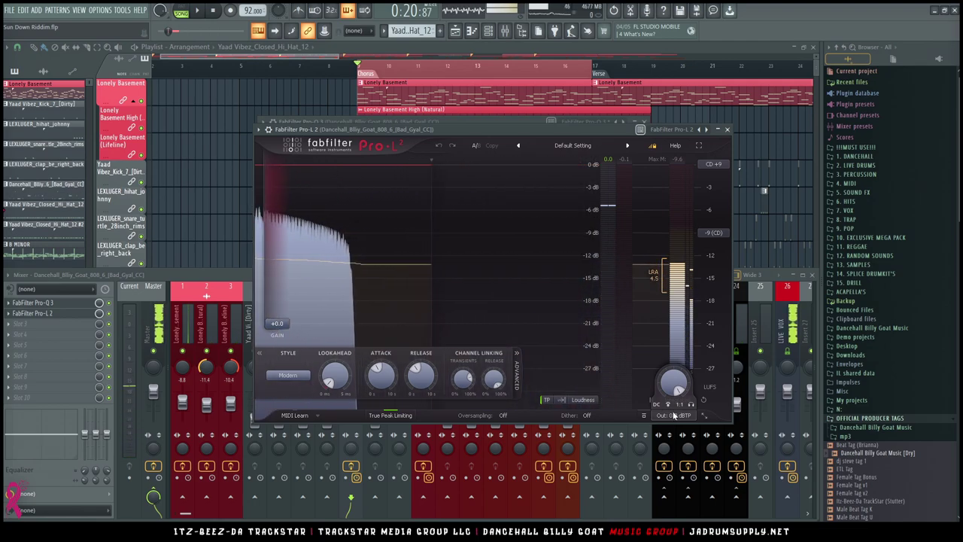
{"action": "mouse_move", "coordinate": [677, 382]}
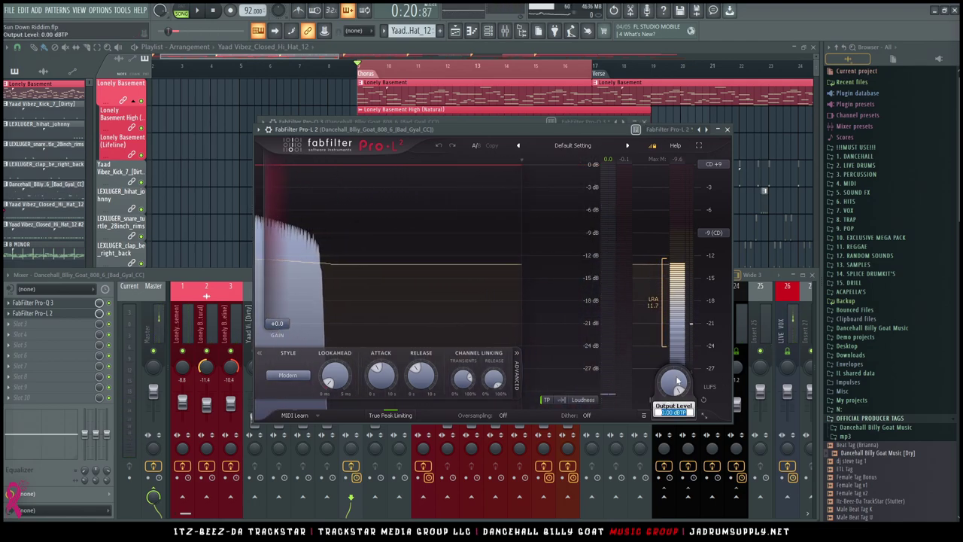
{"action": "type", "text": "-3"}
{"action": "key", "text": "Return"}
{"action": "key", "text": "space"}
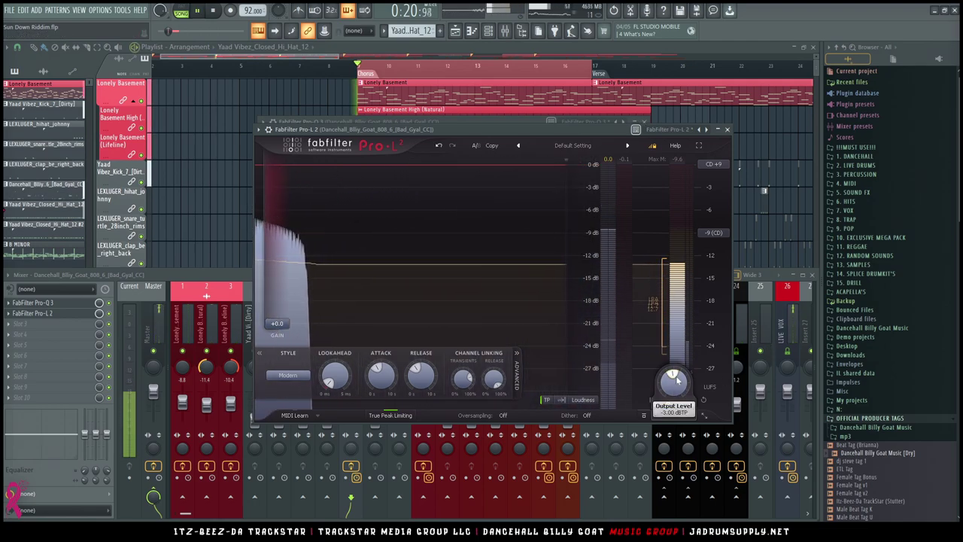
{"action": "key", "text": "space"}
Step: Set the limiter's gain to +4 dB, then lengthen its attack and shorten its release
{"action": "double_click", "coordinate": [278, 323]}
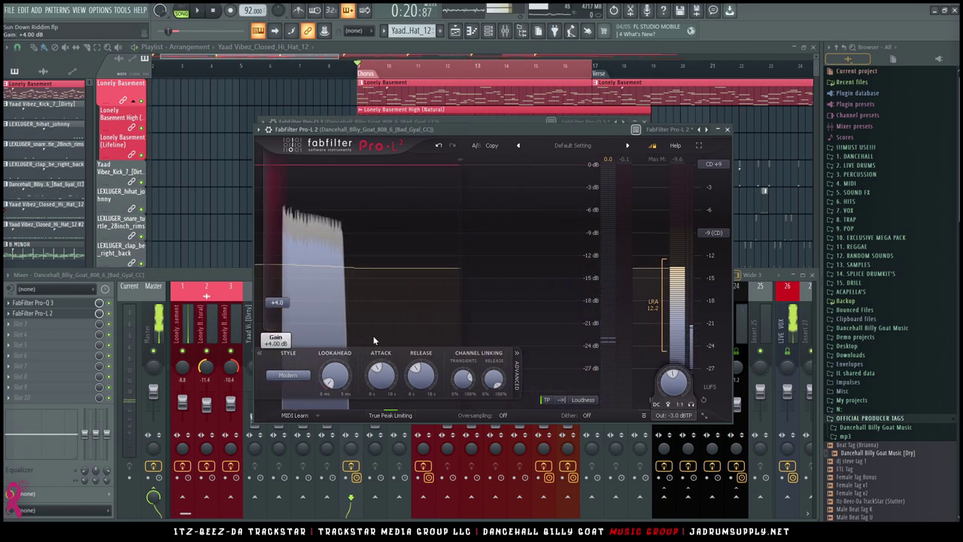
{"action": "key", "text": "space"}
{"action": "mouse_move", "coordinate": [390, 380]}
{"action": "key", "text": "space"}
{"action": "left_click", "coordinate": [388, 384]}
{"action": "left_click", "coordinate": [416, 384]}
{"action": "key", "text": "space"}
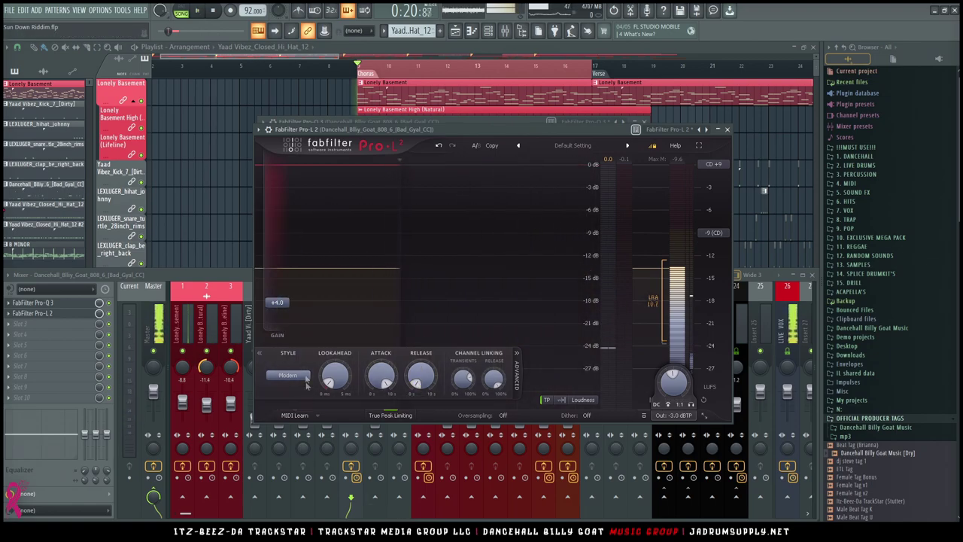
Step: Switch the limiter style to Aggressive and readjust its timing, with the release at 60 ms
{"action": "left_click", "coordinate": [306, 382]}
{"action": "left_click", "coordinate": [290, 428]}
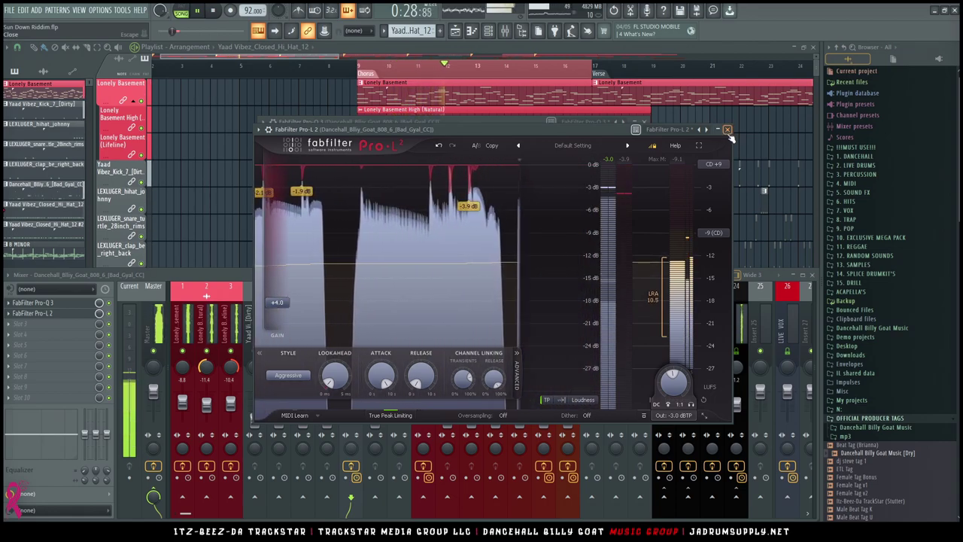
{"action": "left_click_drag", "start_coordinate": [421, 374], "coordinate": [422, 353]}
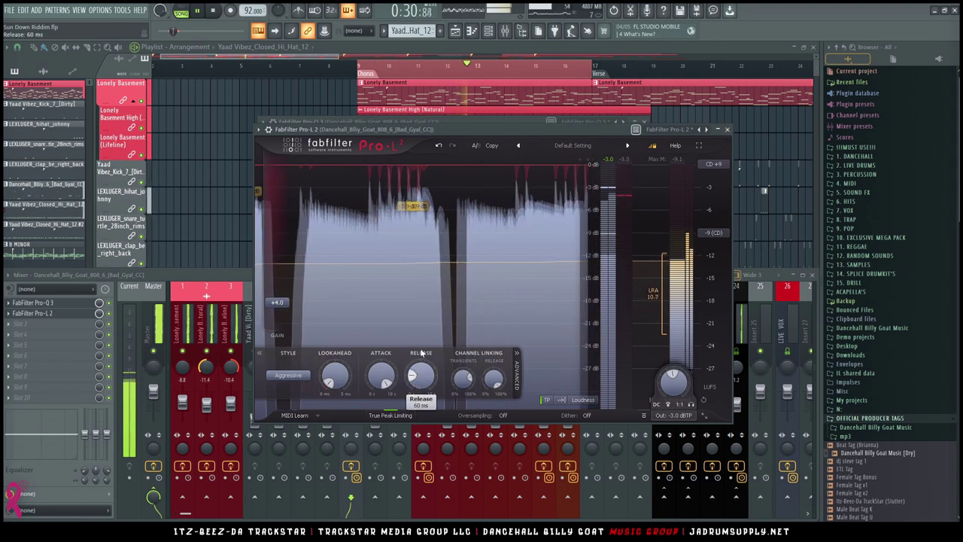
{"action": "left_click_drag", "start_coordinate": [383, 379], "coordinate": [383, 439]}
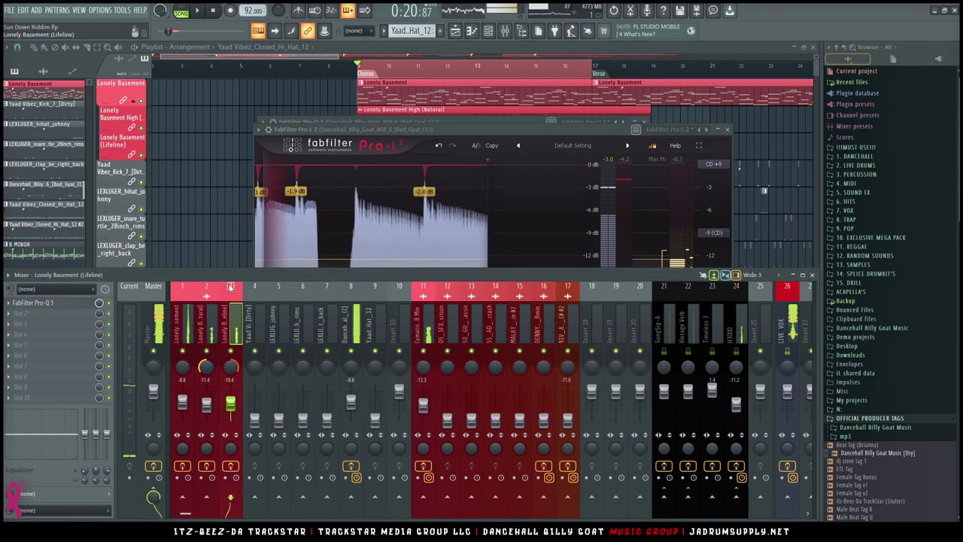
Step: Raise the 808 track to -8.2 dB and add a narrow dynamic bell at about 58 Hz in its Pro-Q 3 with a -3.25 dB range
{"action": "left_click", "coordinate": [349, 389]}
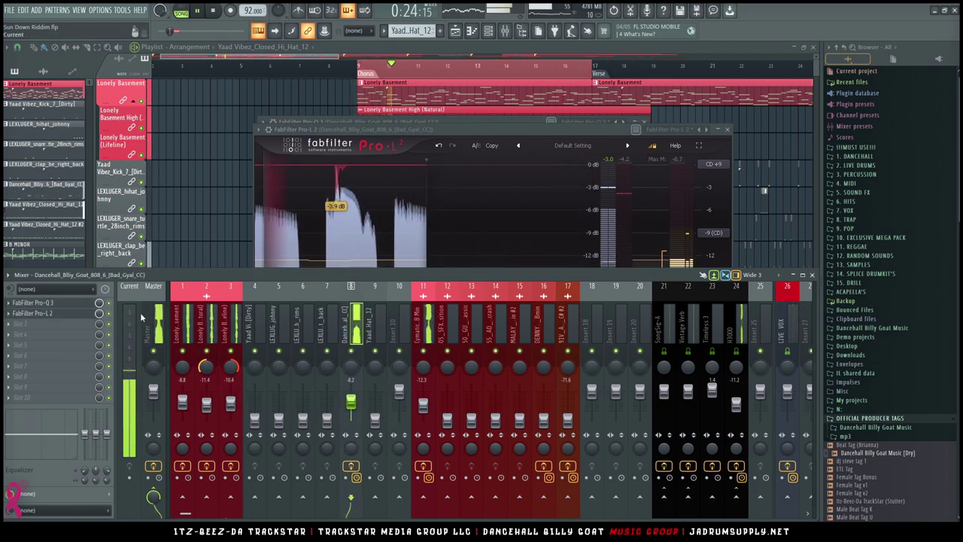
{"action": "left_click", "coordinate": [69, 303]}
{"action": "left_click", "coordinate": [69, 303]}
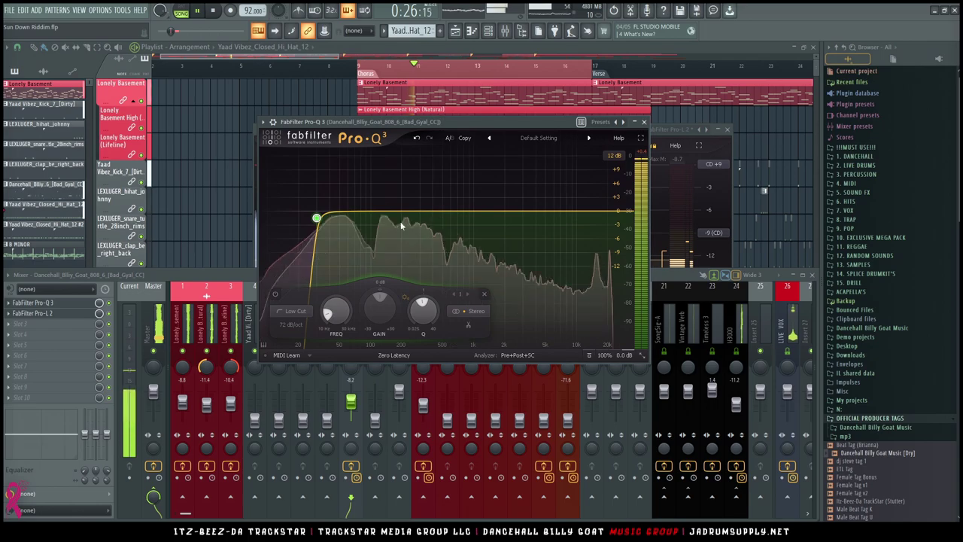
{"action": "left_click", "coordinate": [346, 213]}
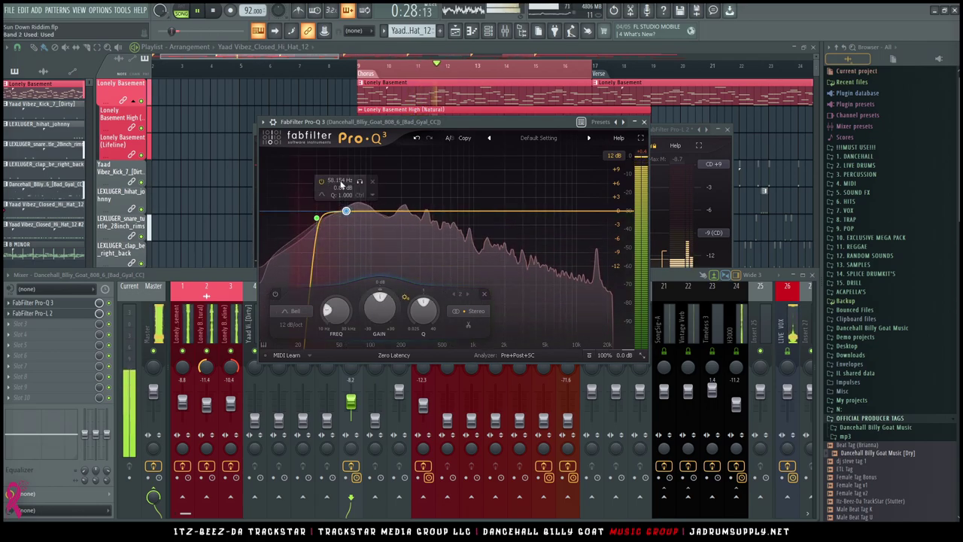
{"action": "right_click", "coordinate": [347, 212]}
{"action": "left_click", "coordinate": [375, 241]}
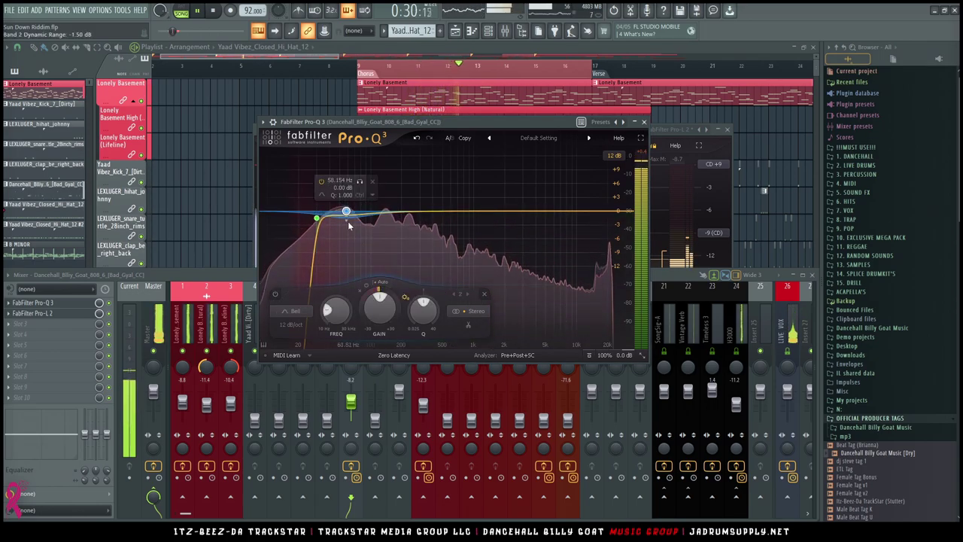
{"action": "left_click_drag", "start_coordinate": [346, 216], "coordinate": [346, 231]}
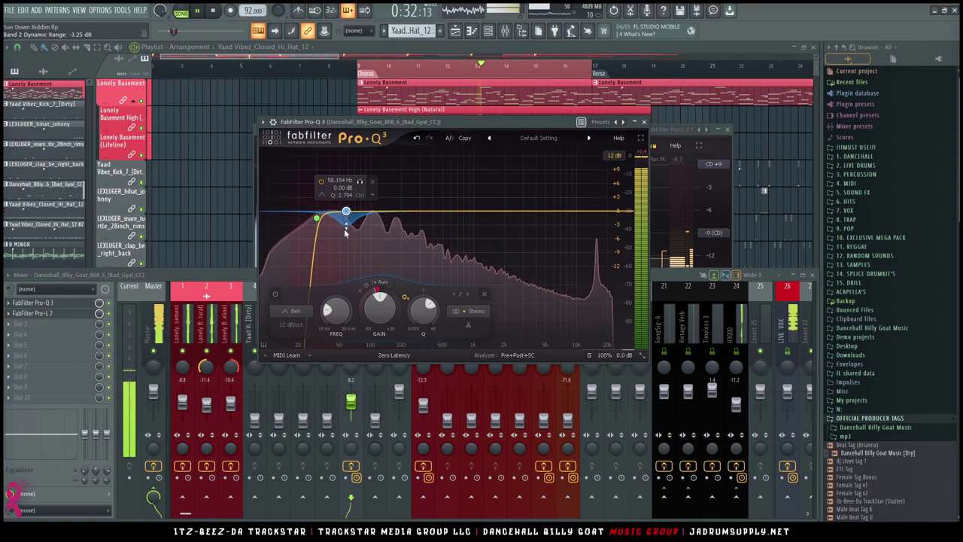
Step: Route the Yaad Vibez kick mixer track to the Dancehall 808 track as a sidechain-only send
{"action": "left_click", "coordinate": [235, 331]}
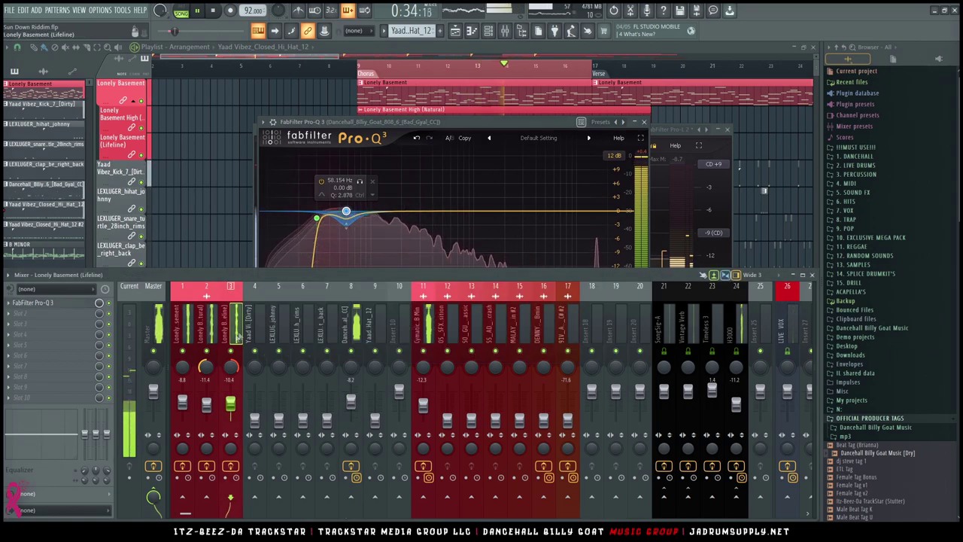
{"action": "left_click", "coordinate": [258, 334]}
{"action": "right_click", "coordinate": [357, 498]}
{"action": "left_click", "coordinate": [389, 497]}
{"action": "left_click", "coordinate": [371, 176]}
Step: In the 808's Pro-Q 3 processing settings, assign the Stereo Side Chain input to source 1, then return to the equalizer display
{"action": "left_click", "coordinate": [274, 123]}
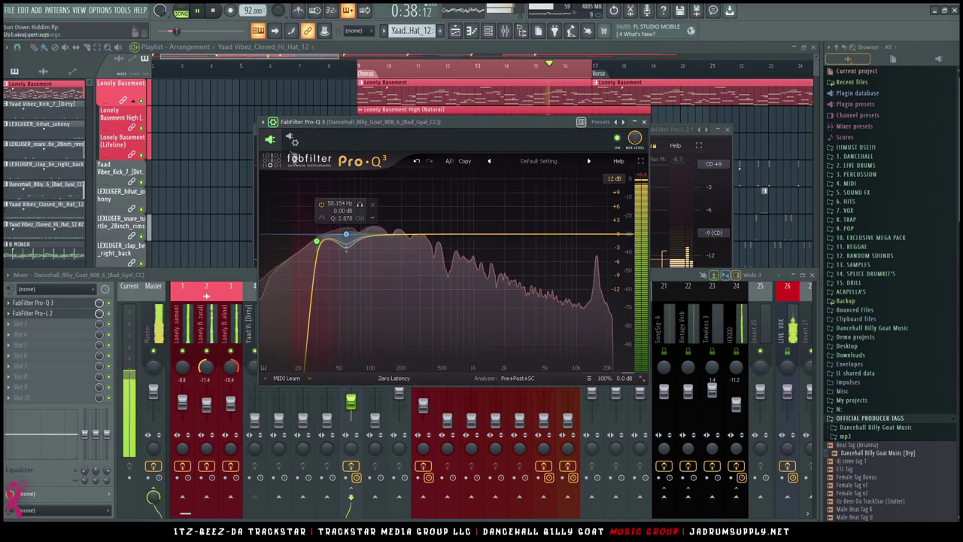
{"action": "left_click", "coordinate": [292, 140]}
{"action": "left_click", "coordinate": [304, 161]}
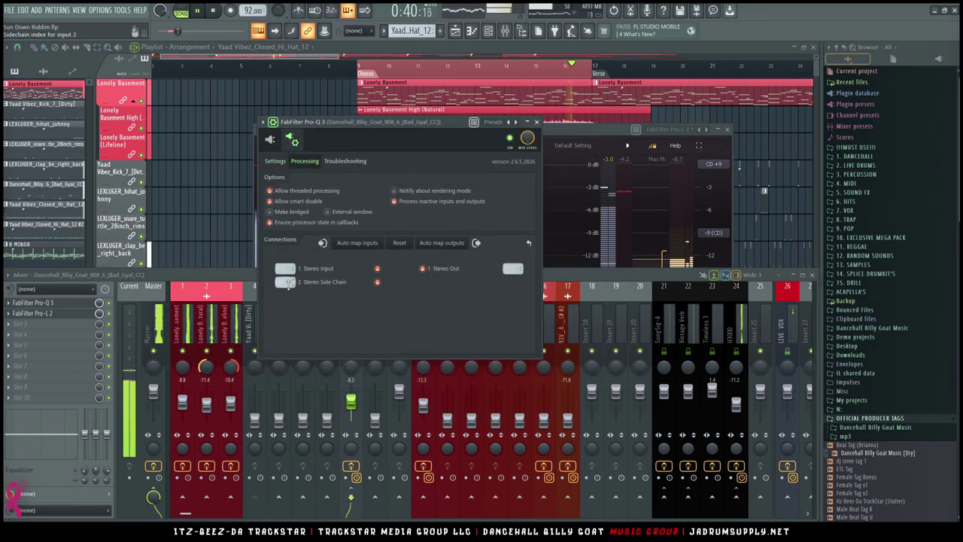
{"action": "left_click", "coordinate": [288, 282]}
{"action": "left_click", "coordinate": [305, 290]}
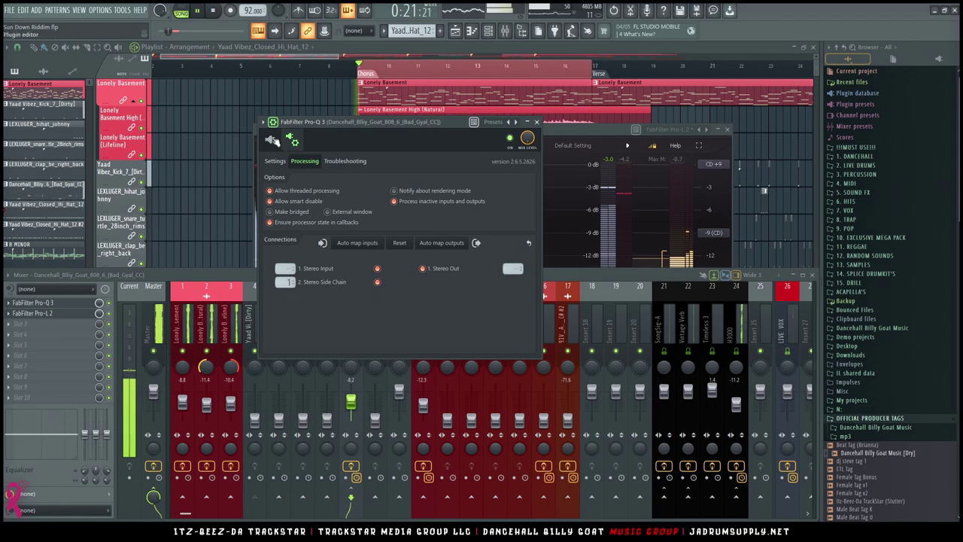
{"action": "left_click", "coordinate": [273, 141]}
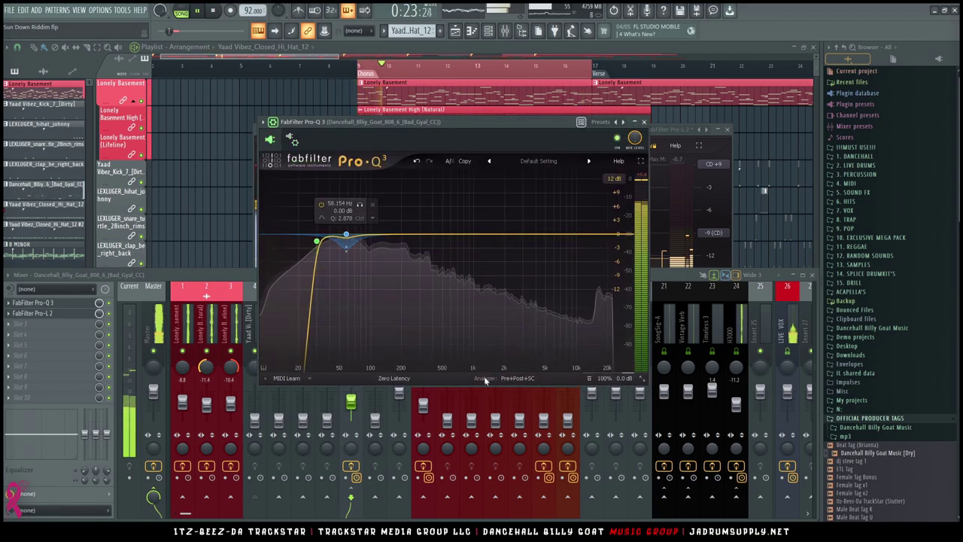
Step: Switch the 58 Hz dynamic bell from automatic to manual threshold and enable its external side chain
{"action": "left_click", "coordinate": [347, 234]}
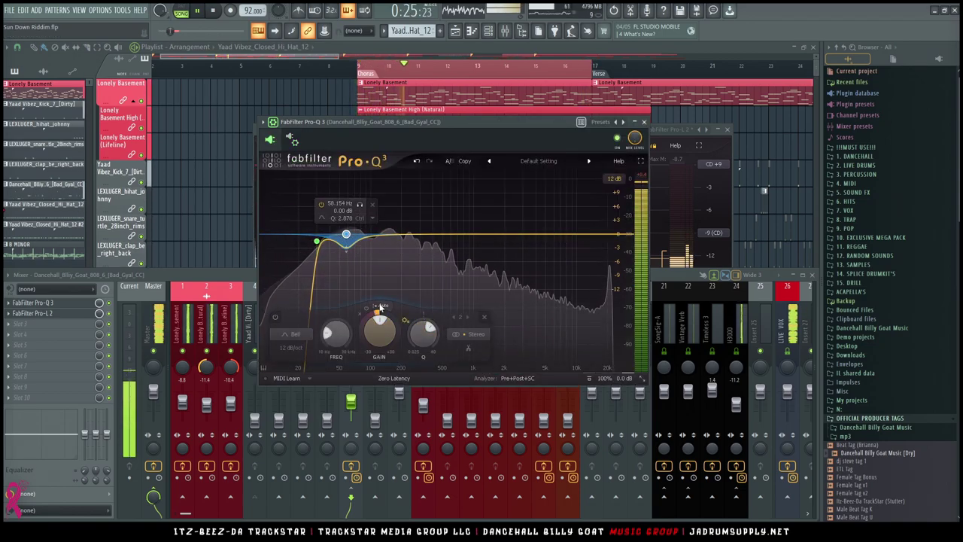
{"action": "left_click", "coordinate": [381, 306]}
{"action": "left_click", "coordinate": [400, 313]}
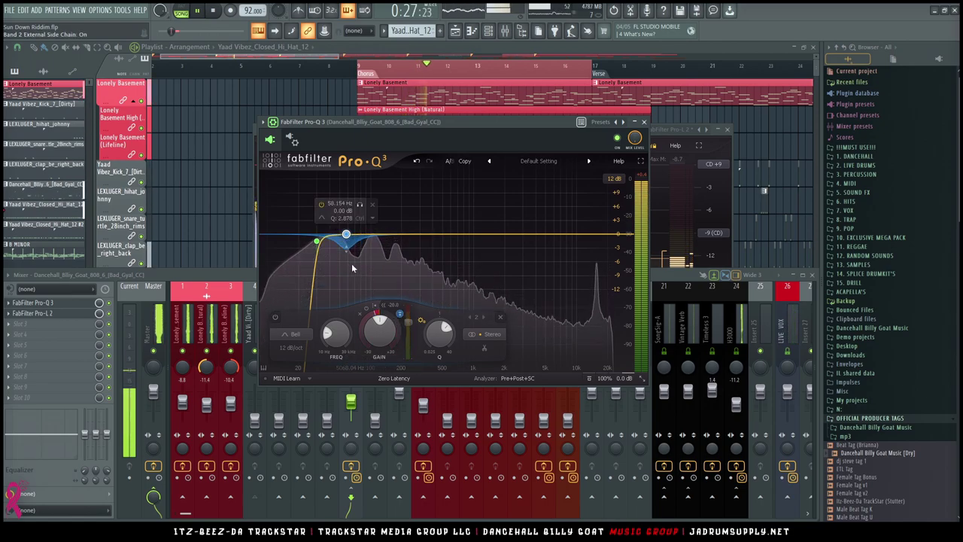
Step: Check the side-chain analyzer source and input connections, compare the bell's external side chain on and off, and leave it off
{"action": "left_click", "coordinate": [517, 378]}
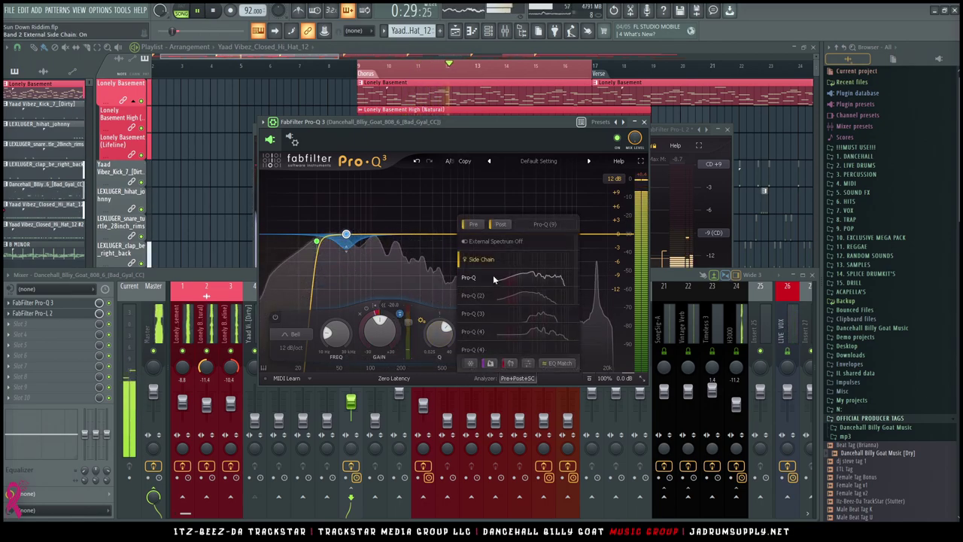
{"action": "left_click", "coordinate": [331, 246]}
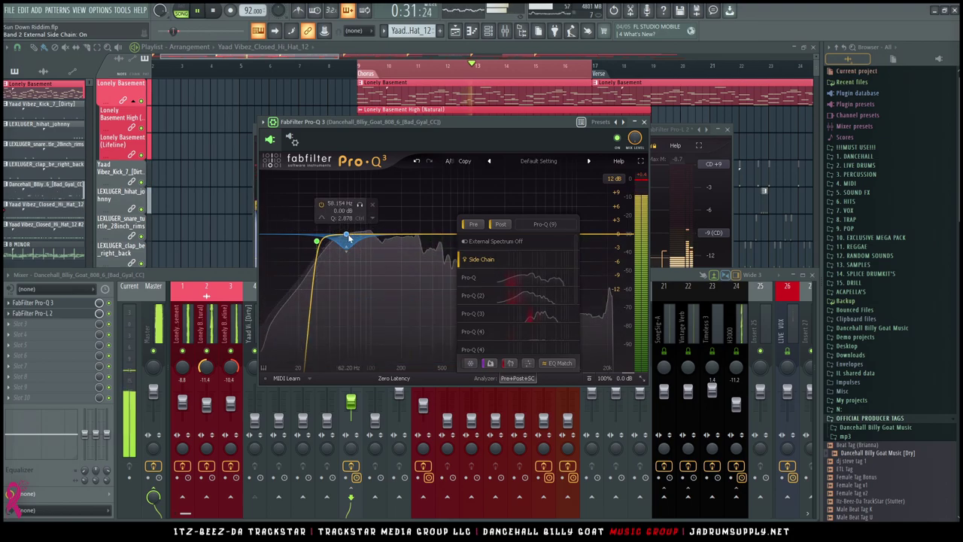
{"action": "left_click", "coordinate": [347, 237]}
{"action": "left_click", "coordinate": [400, 314]}
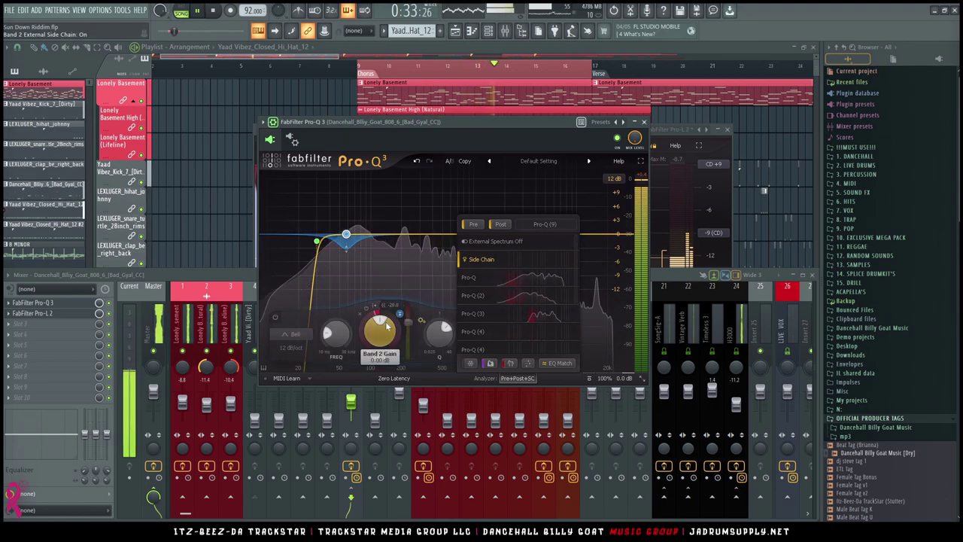
{"action": "left_click", "coordinate": [401, 314]}
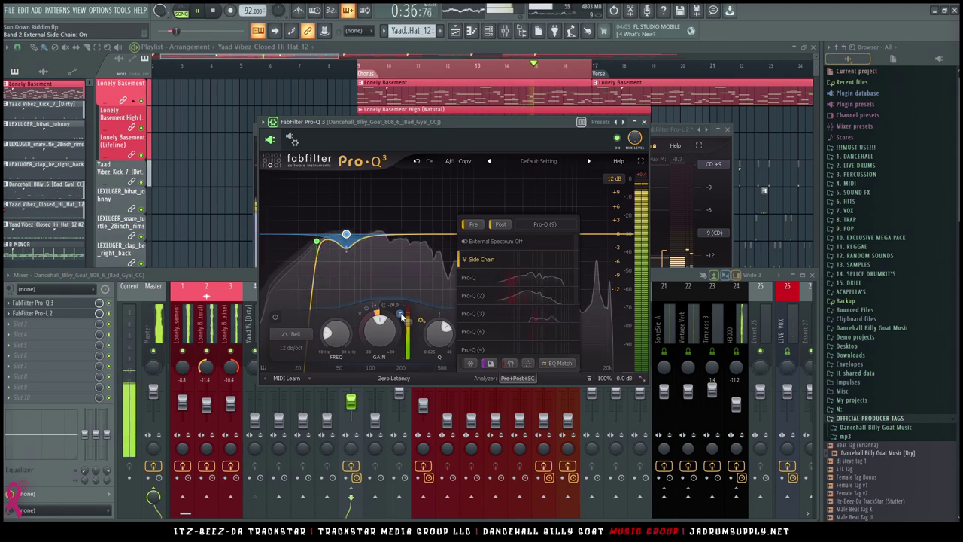
{"action": "left_click", "coordinate": [293, 142]}
{"action": "left_click", "coordinate": [270, 140]}
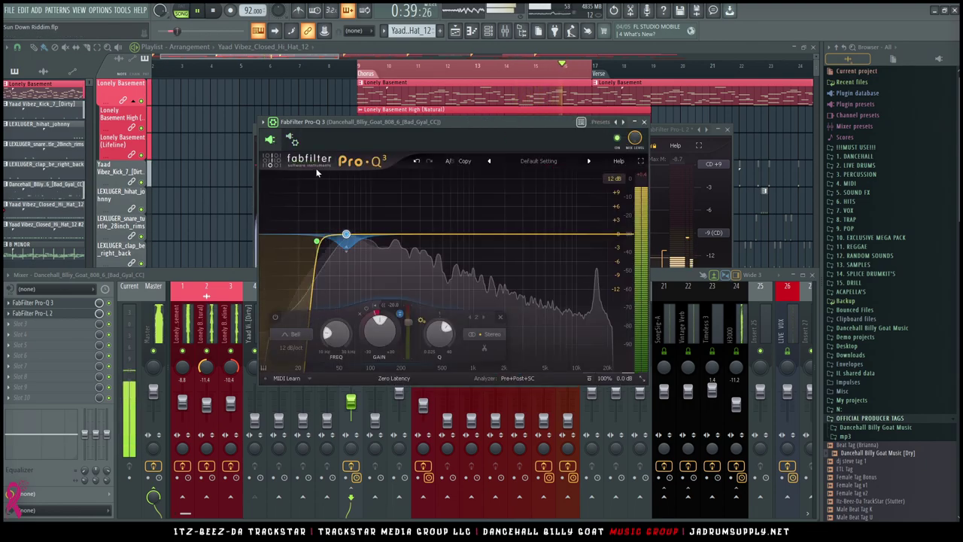
{"action": "left_click", "coordinate": [400, 315]}
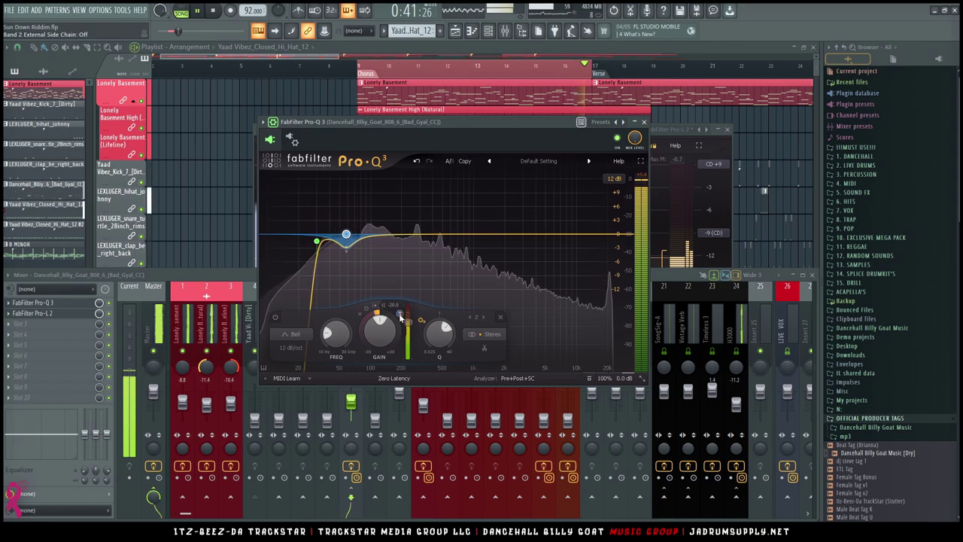
Step: Tighten the dynamic bell to a Q of about 8.5 with a -3.9 dB range, and set its frequency to 55 Hz
{"action": "mouse_move", "coordinate": [346, 251]}
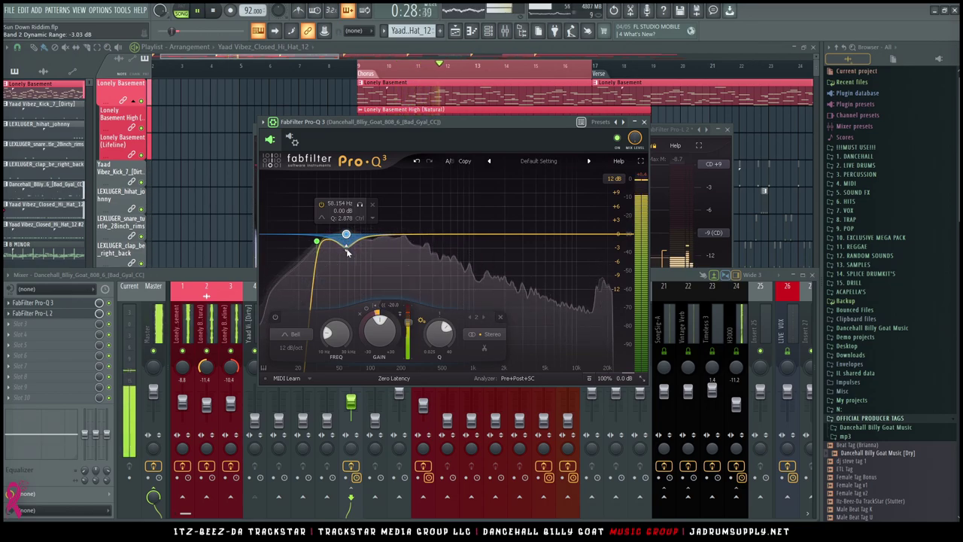
{"action": "left_click_drag", "start_coordinate": [348, 246], "coordinate": [347, 259]}
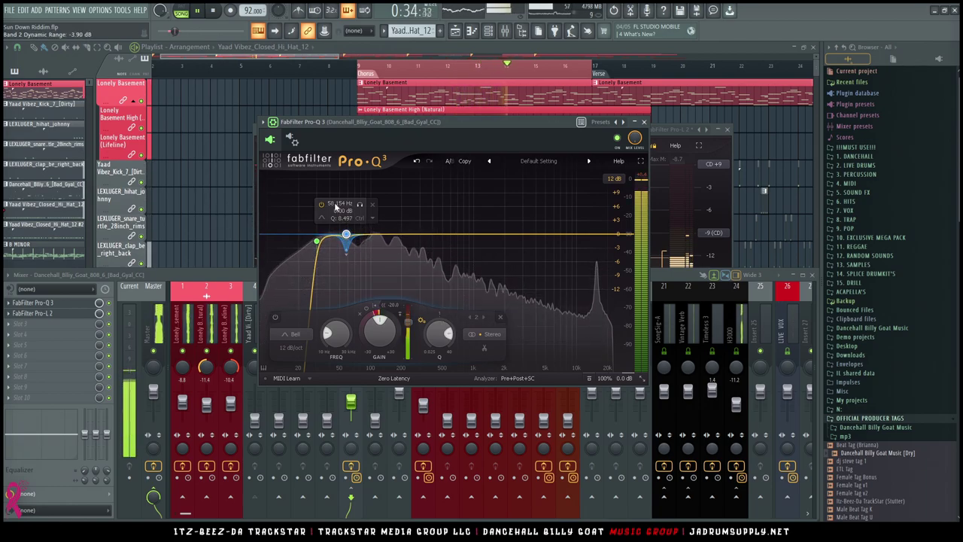
{"action": "key", "text": "Return"}
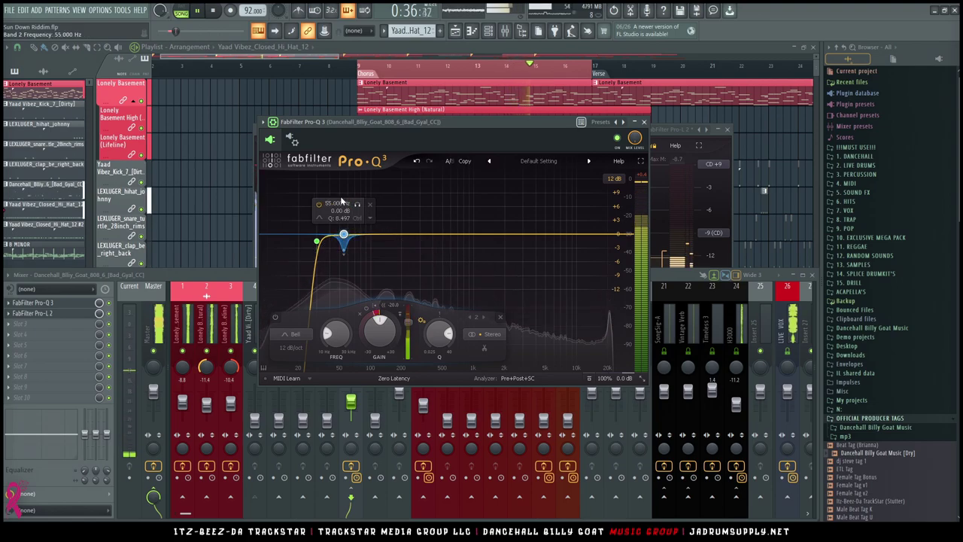
Step: Compare the master and 808 mixer tracks, then set the 808's Pro-Q 3 low cut to 32 Hz
{"action": "left_click", "coordinate": [209, 276]}
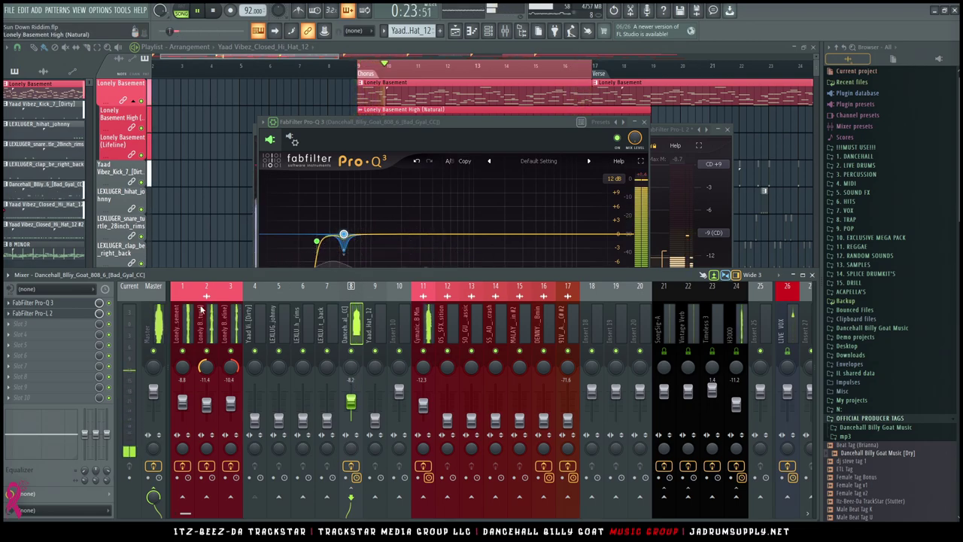
{"action": "left_click", "coordinate": [163, 334]}
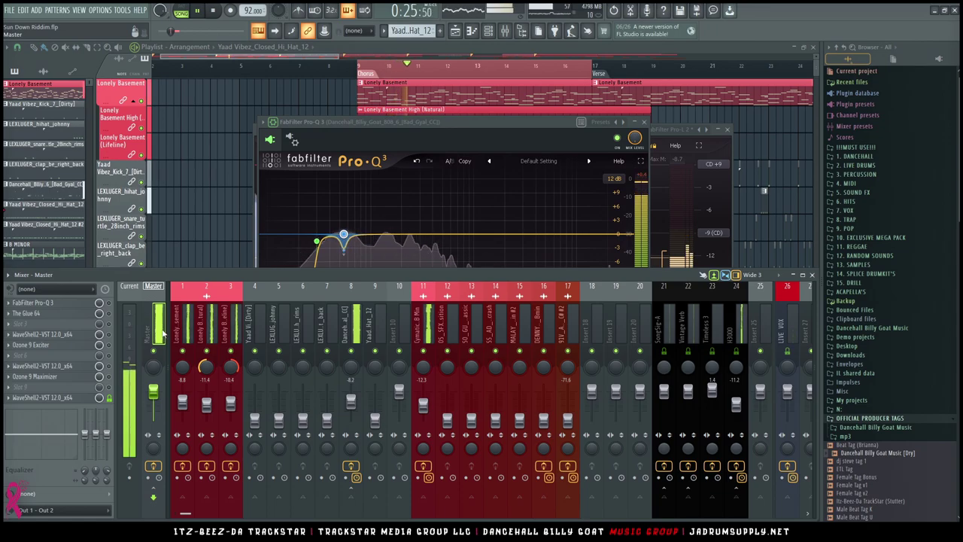
{"action": "left_click", "coordinate": [358, 333]}
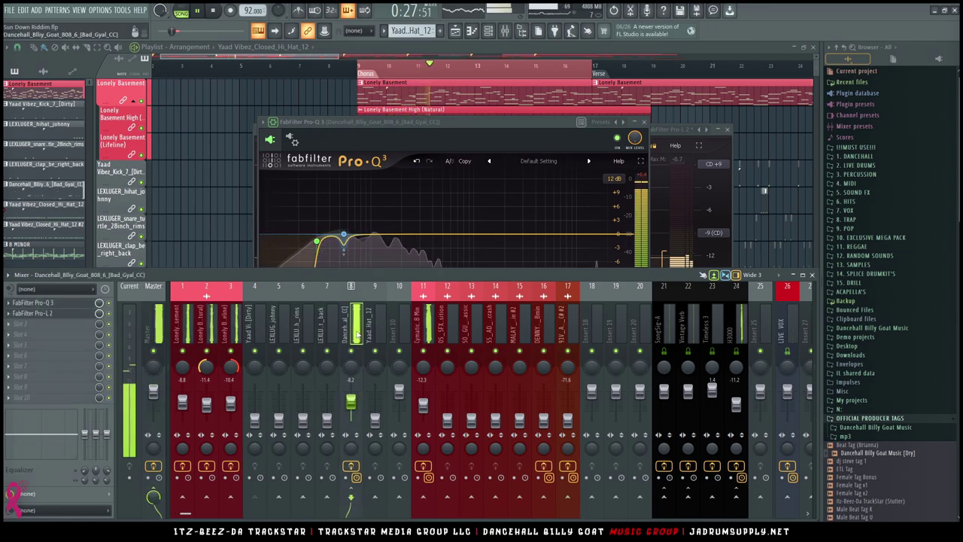
{"action": "left_click", "coordinate": [307, 214]}
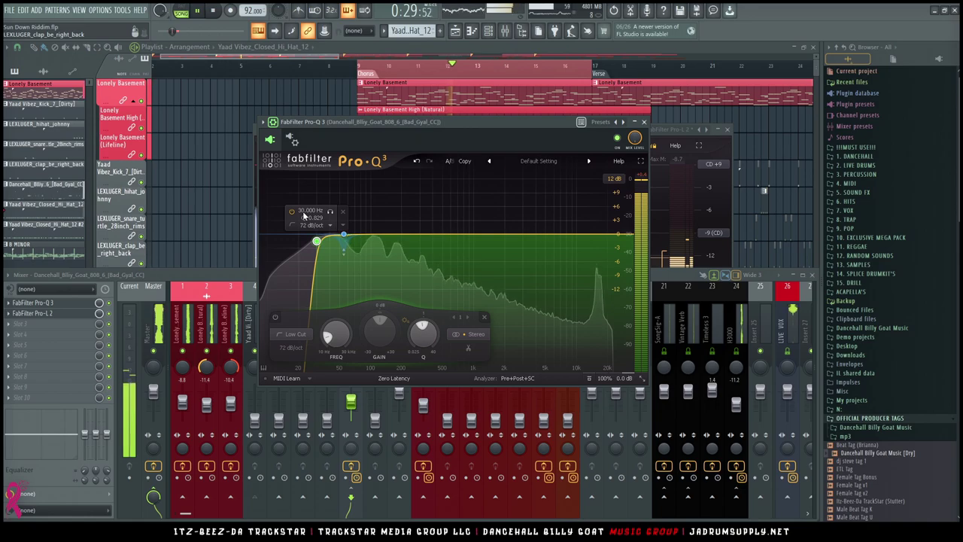
{"action": "scroll", "coordinate": [304, 216], "scroll_direction": "up", "scroll_amount": 2}
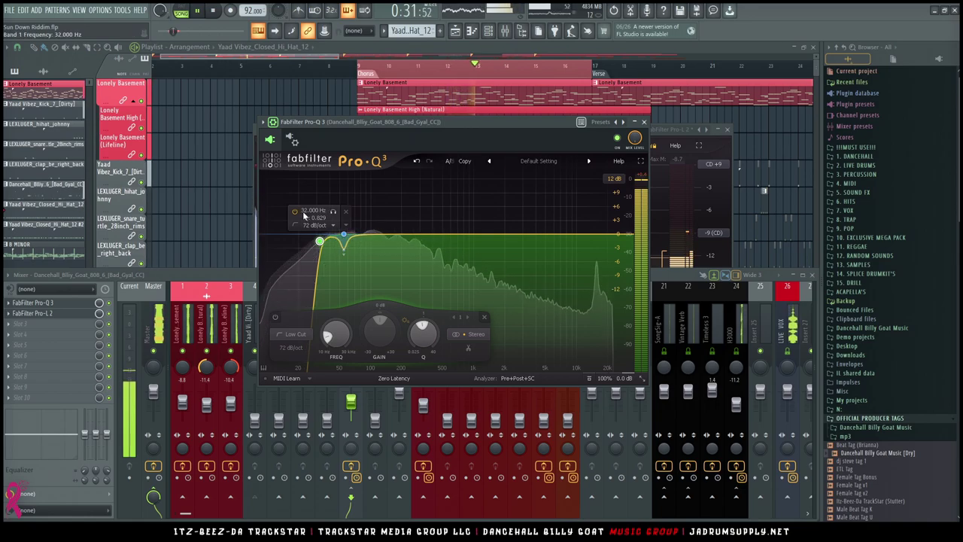
Step: Add a high cut to the 808's Pro-Q 3 at about 9450 Hz with an 18 dB/oct slope
{"action": "left_click_drag", "start_coordinate": [619, 243], "coordinate": [562, 235]}
{"action": "scroll", "coordinate": [561, 235], "scroll_direction": "up", "scroll_amount": 1}
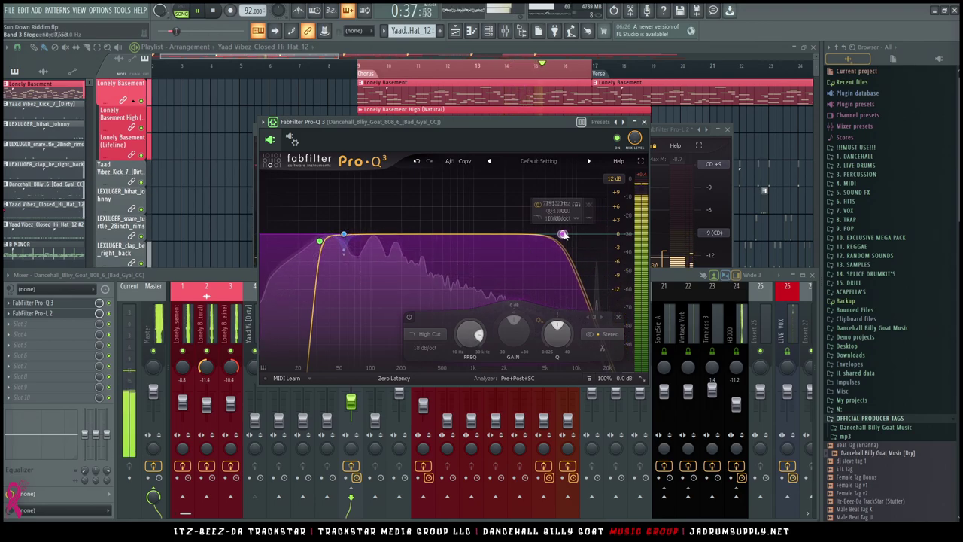
{"action": "left_click_drag", "start_coordinate": [563, 235], "coordinate": [568, 234]}
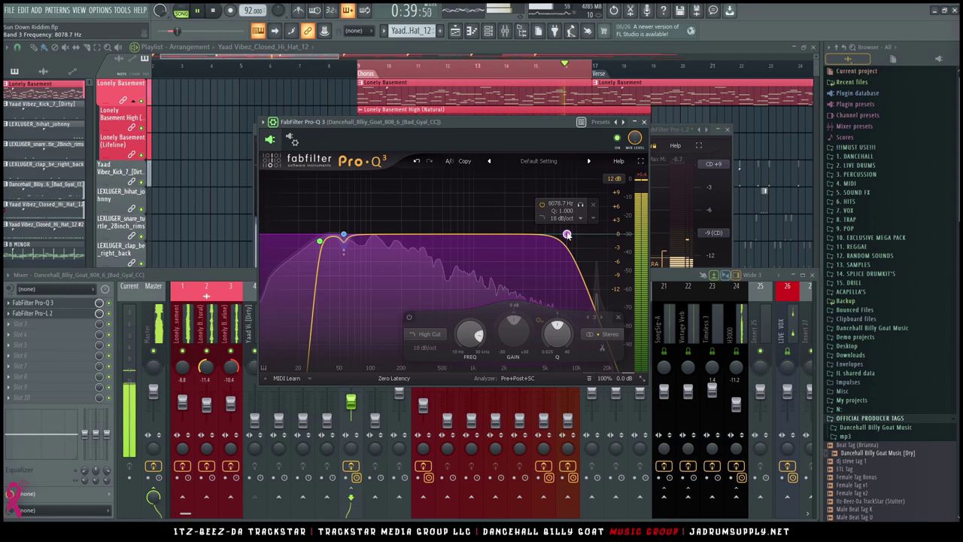
{"action": "left_click_drag", "start_coordinate": [567, 235], "coordinate": [573, 235]}
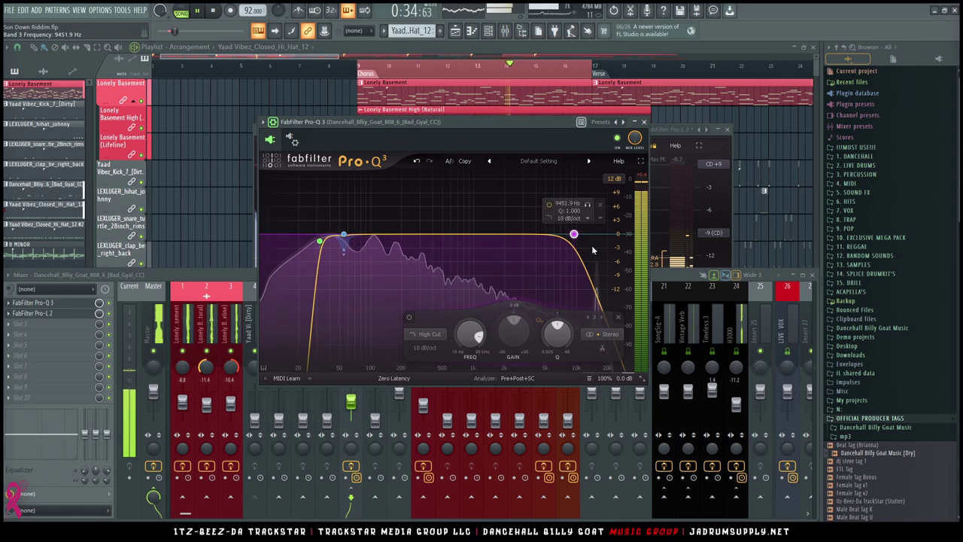
Step: Sweep the high cut down to about 218 Hz and back up past 2.8 kHz, leaving it with a 12 dB/oct slope
{"action": "left_click_drag", "start_coordinate": [574, 236], "coordinate": [407, 233]}
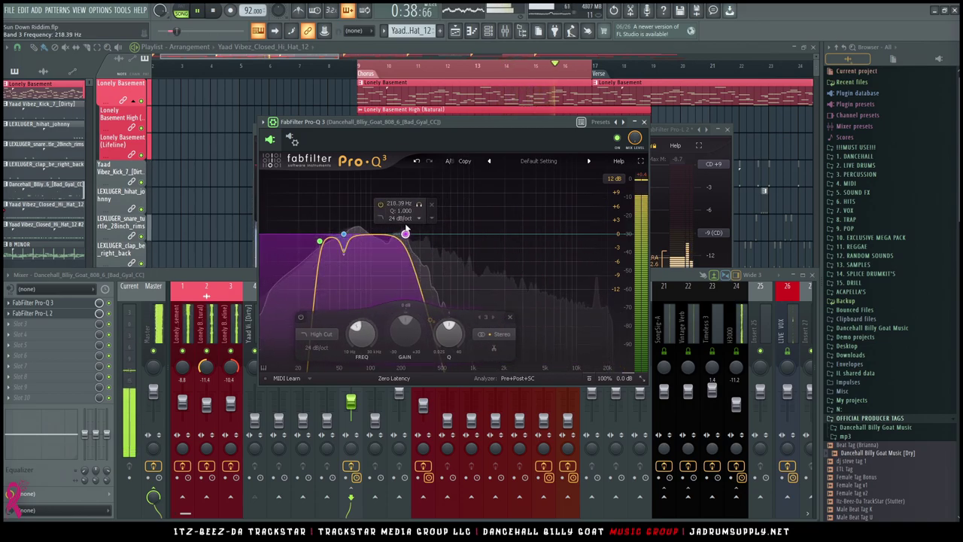
{"action": "left_click_drag", "start_coordinate": [406, 234], "coordinate": [520, 234]}
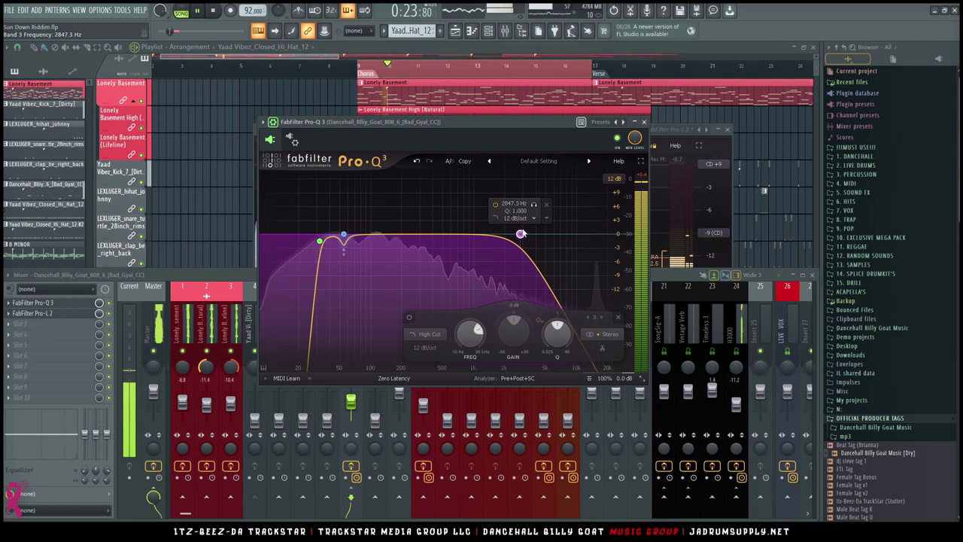
{"action": "left_click_drag", "start_coordinate": [520, 234], "coordinate": [541, 235]}
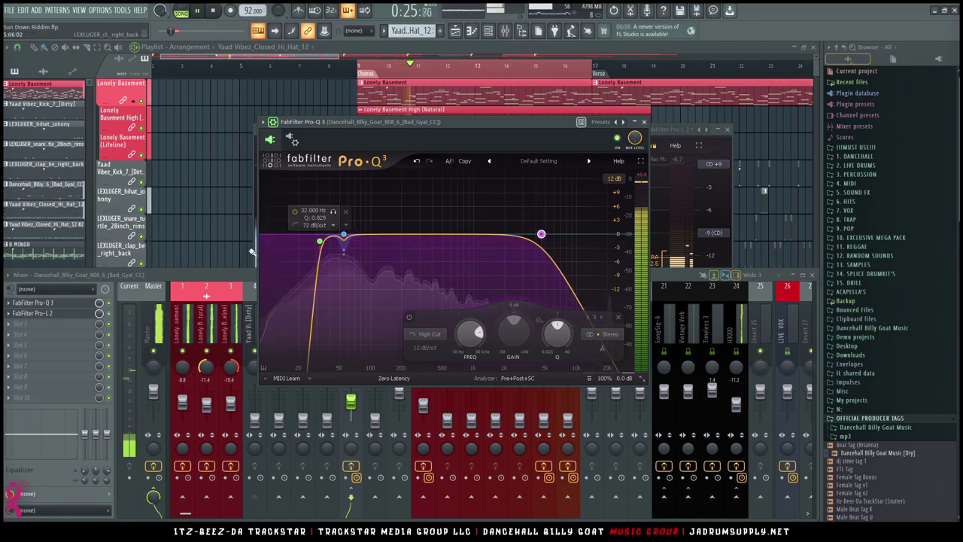
Step: Raise the Yaad Vibez kick track to about -5.5 dB and open its bar 12 playlist pattern in the piano roll
{"action": "left_click", "coordinate": [229, 286]}
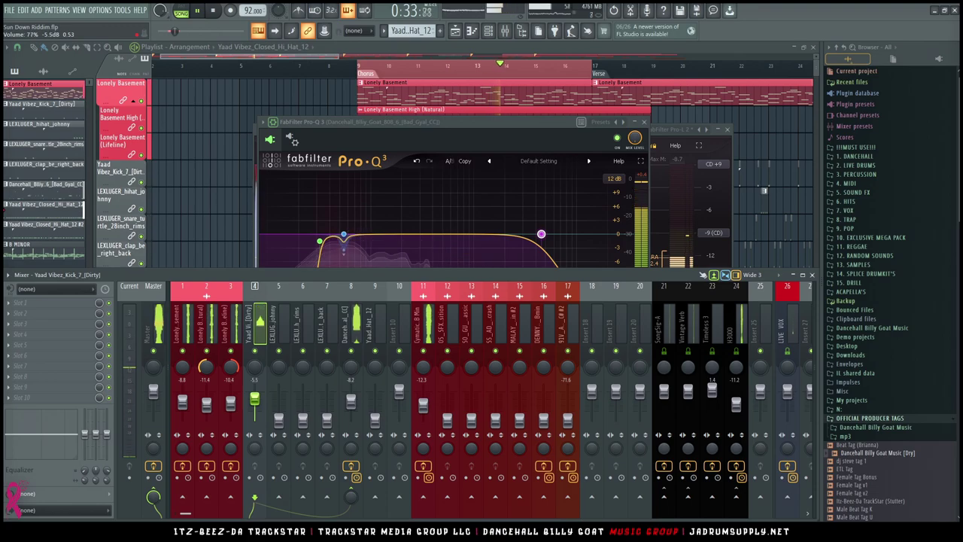
{"action": "left_click", "coordinate": [782, 131]}
{"action": "scroll", "coordinate": [458, 168], "scroll_direction": "up", "scroll_amount": 5}
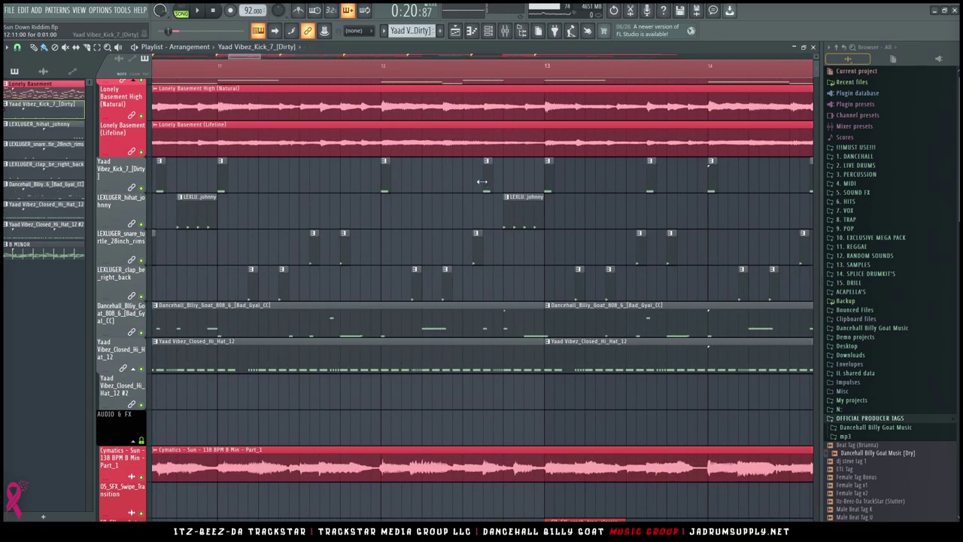
{"action": "double_click", "coordinate": [486, 180]}
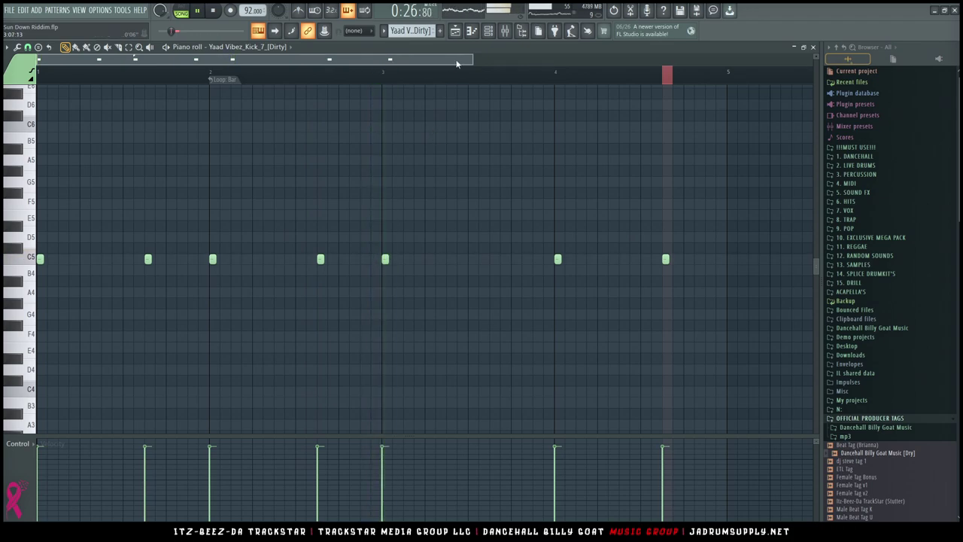
Step: Switch to the Dancehall 808 pattern and open its notes in the piano roll
{"action": "left_click", "coordinate": [490, 32]}
{"action": "key", "text": "KP_Add"}
{"action": "key", "text": "KP_Add"}
{"action": "key", "text": "KP_Add"}
{"action": "key", "text": "KP_Add"}
{"action": "key", "text": "KP_Add"}
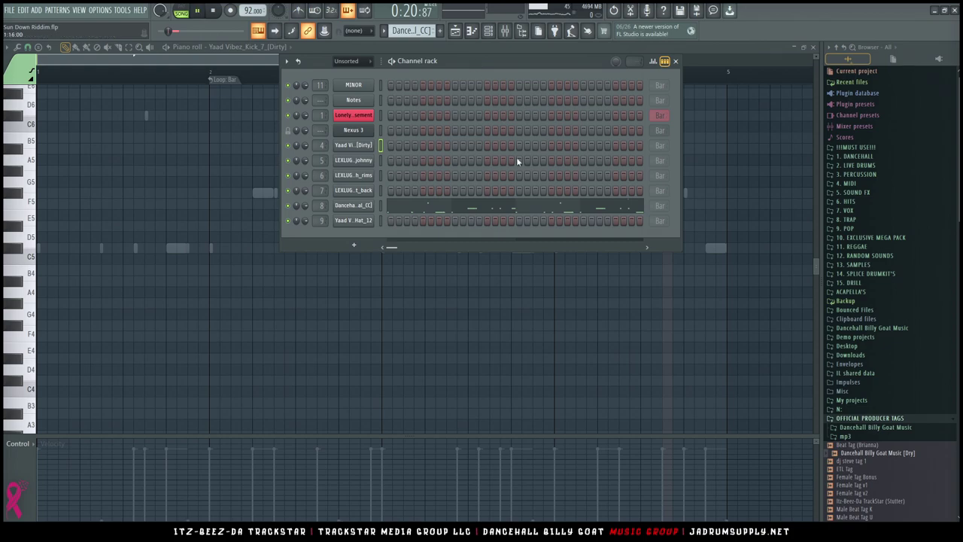
{"action": "left_click", "coordinate": [465, 209]}
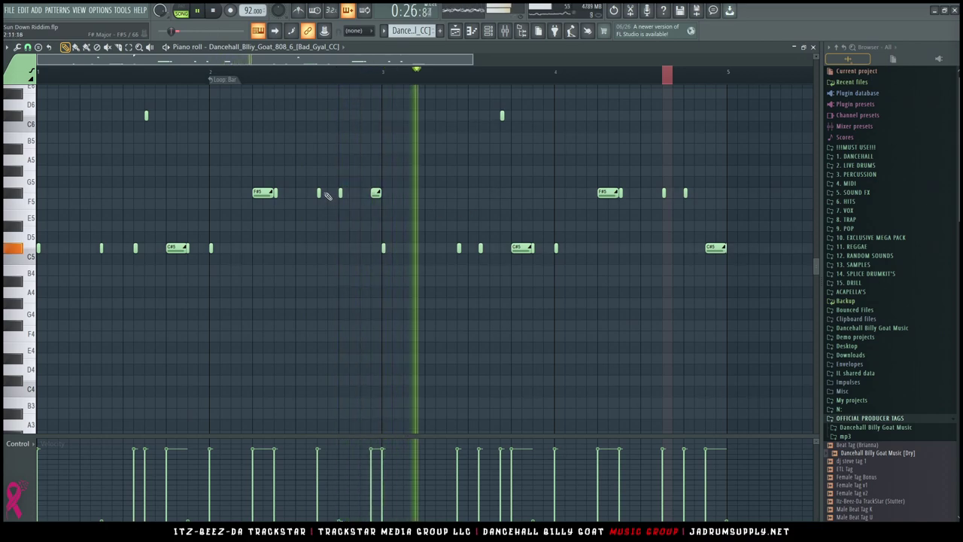
Step: Return to the mixer and solo the Dancehall 808 track together with the kick that feeds it
{"action": "left_click", "coordinate": [488, 30]}
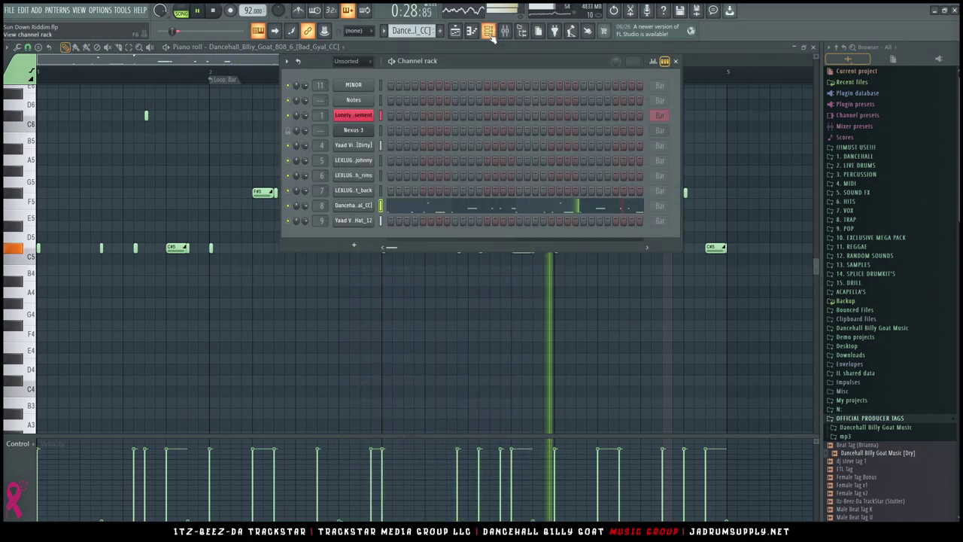
{"action": "left_click", "coordinate": [505, 30]}
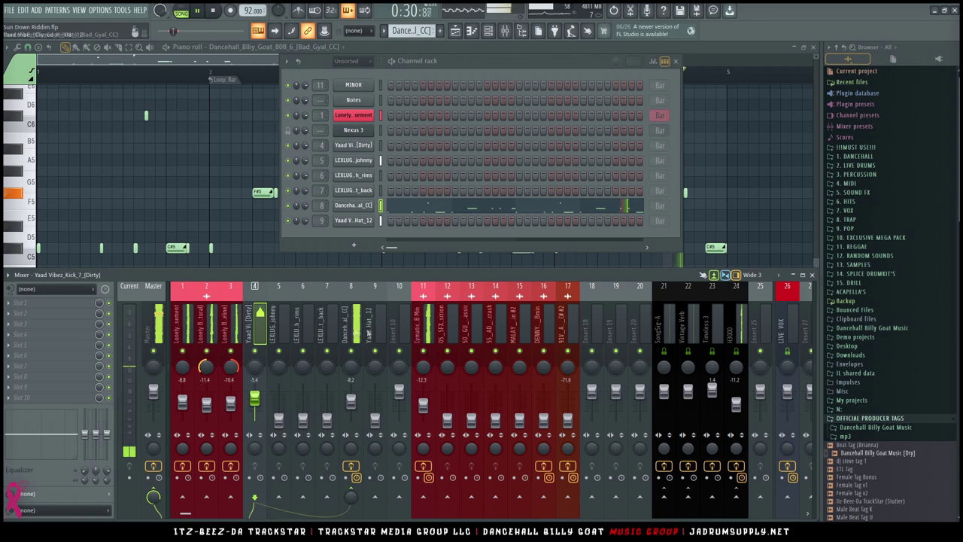
{"action": "left_click", "coordinate": [355, 326]}
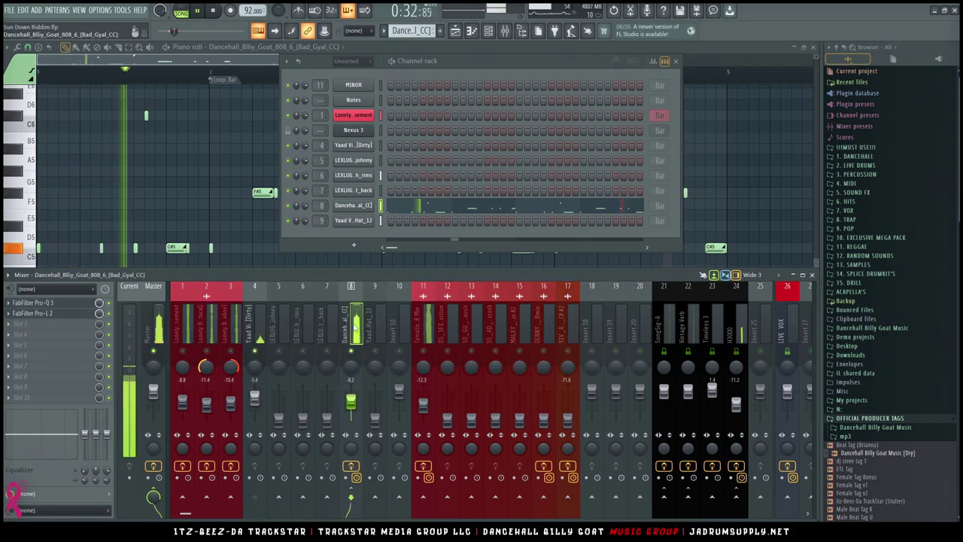
Step: Open the Dancehall 808's Pro-Q 3, disable the 55 Hz band's dynamics and cut its gain to about -4.7 dB
{"action": "left_click", "coordinate": [67, 304]}
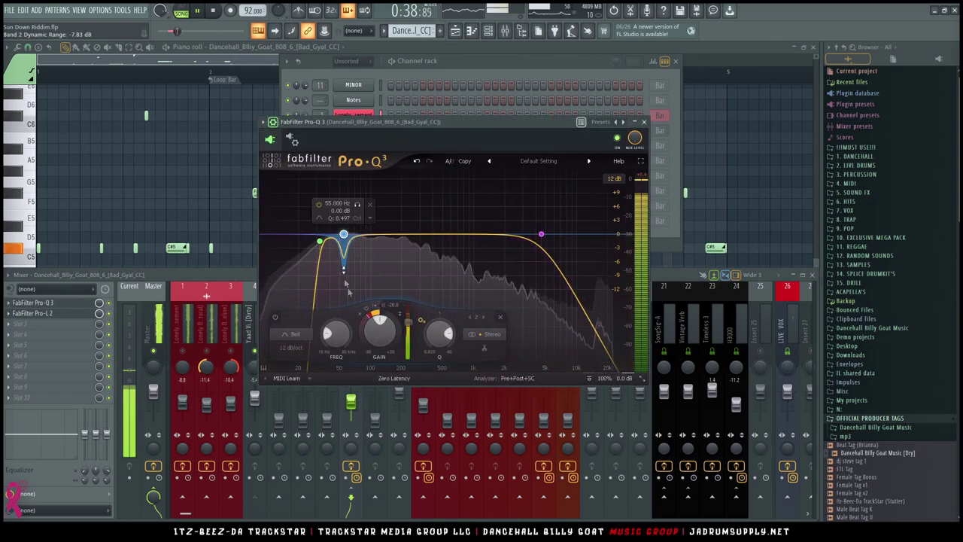
{"action": "left_click", "coordinate": [366, 309]}
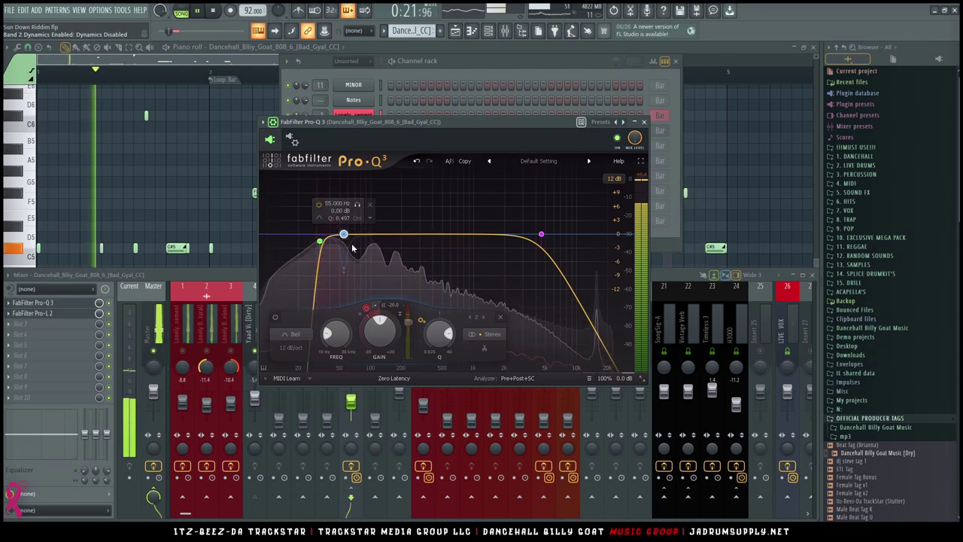
{"action": "left_click_drag", "start_coordinate": [387, 344], "coordinate": [387, 379]}
{"action": "mouse_move", "coordinate": [343, 256]}
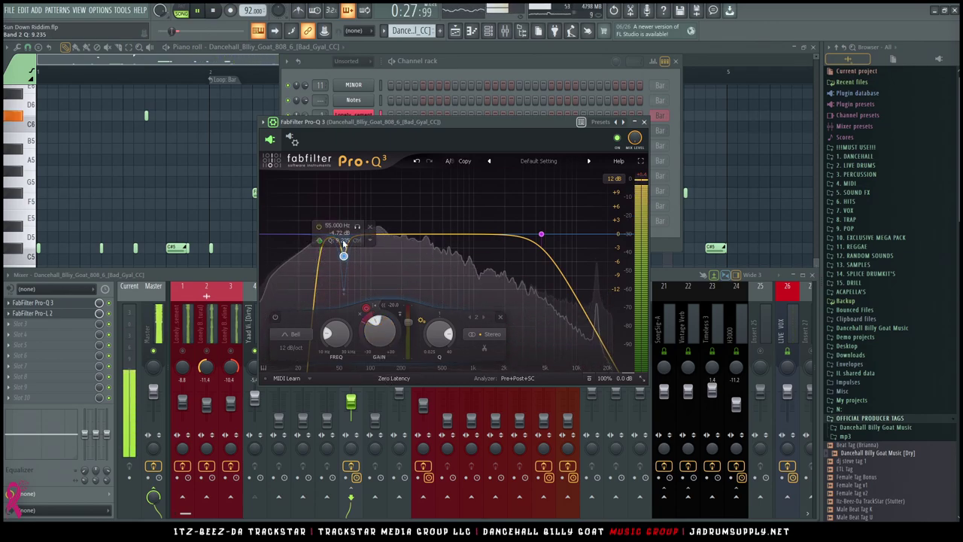
Step: Set the Q of the 808 equalizer's 55 Hz band to 5
{"action": "double_click", "coordinate": [340, 239]}
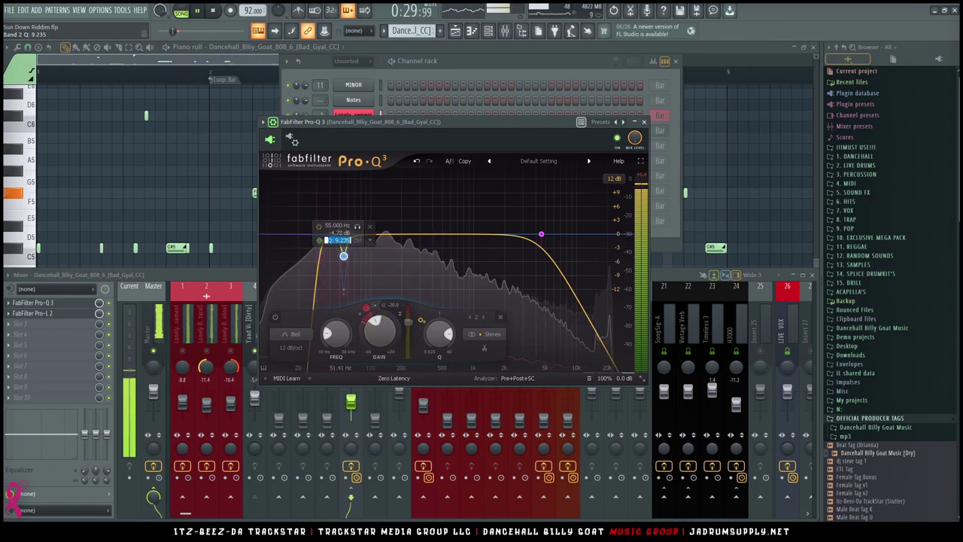
{"action": "type", "text": "5"}
{"action": "key", "text": "Return"}
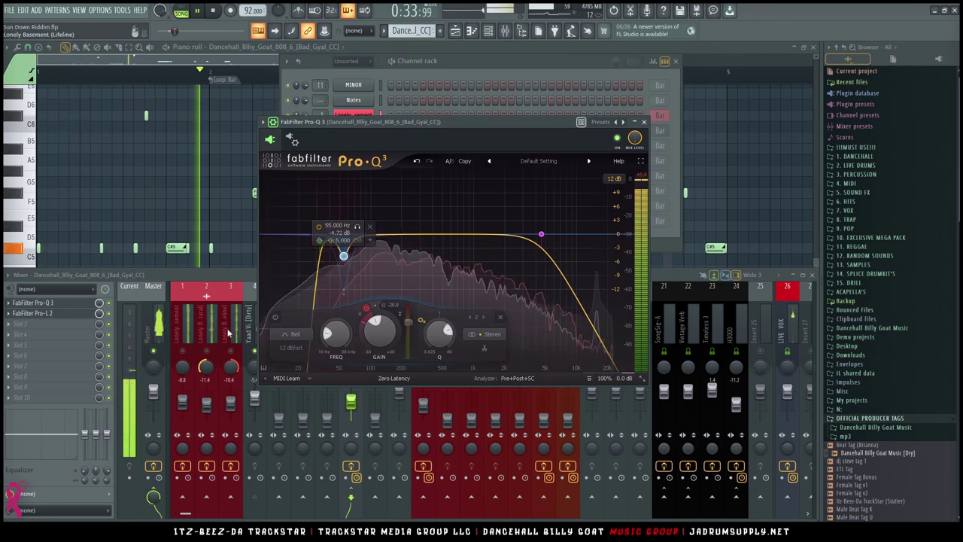
Step: Switch to the Yaad Vibez kick pattern and adjust the precomputed Boost in the kick channel's sampler settings
{"action": "left_click", "coordinate": [253, 328]}
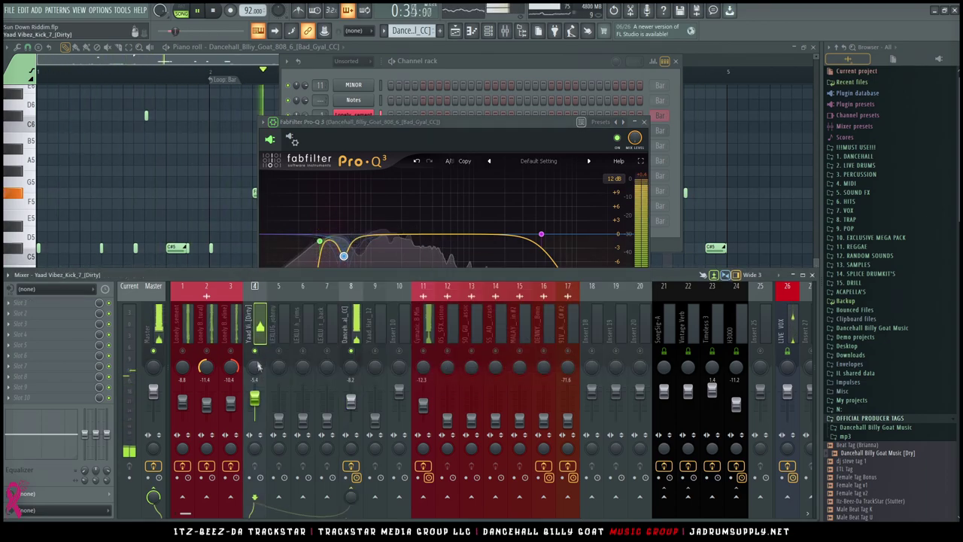
{"action": "left_click", "coordinate": [472, 65]}
{"action": "scroll", "coordinate": [492, 58], "scroll_direction": "up", "scroll_amount": 5}
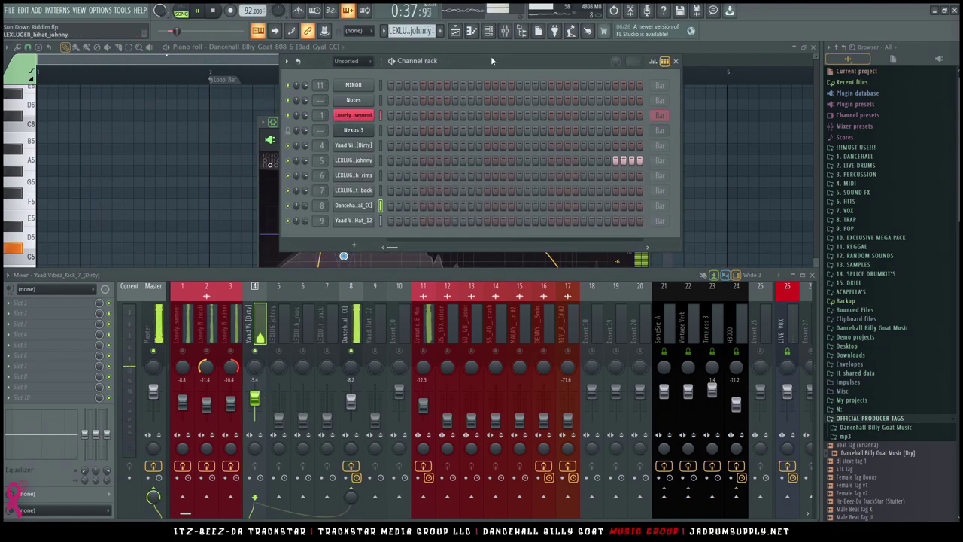
{"action": "scroll", "coordinate": [493, 58], "scroll_direction": "down", "scroll_amount": 2}
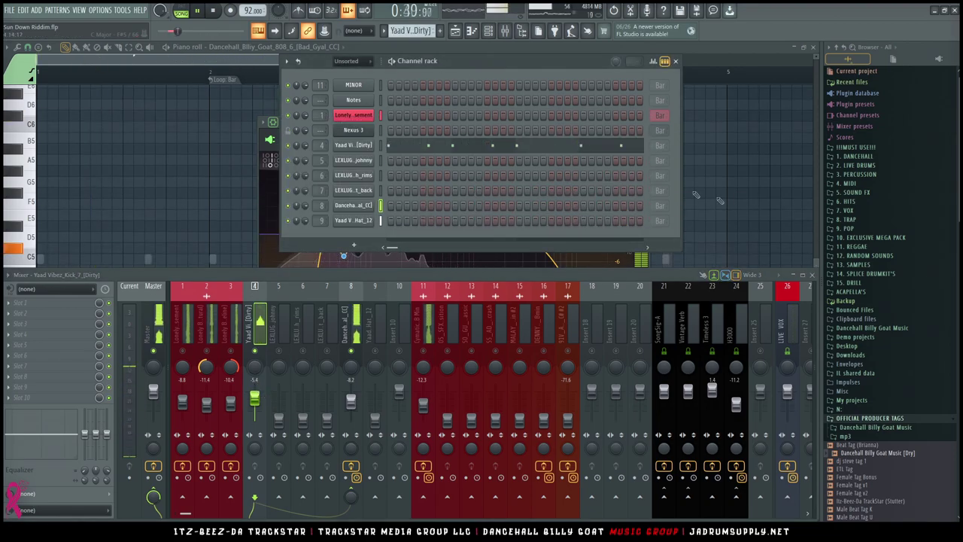
{"action": "left_click", "coordinate": [741, 197]}
{"action": "left_click", "coordinate": [488, 30]}
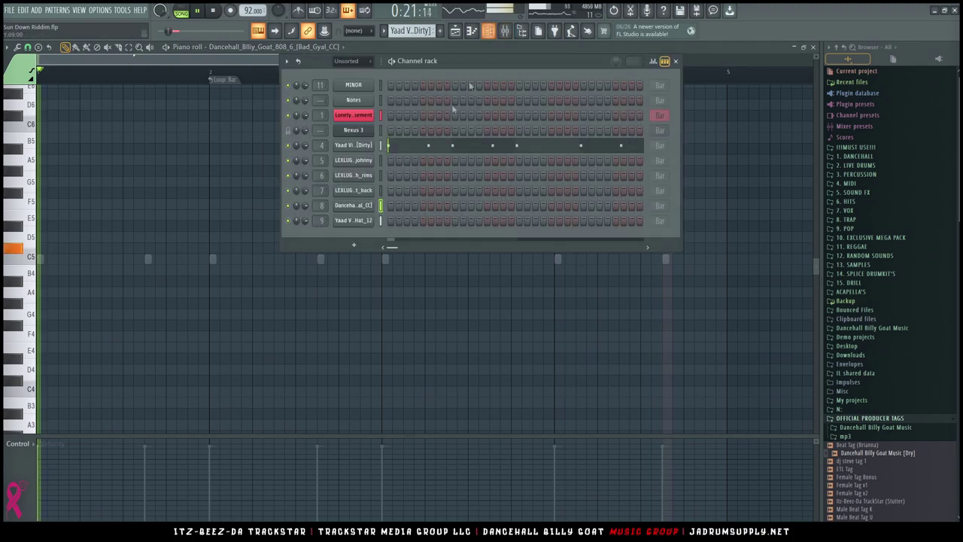
{"action": "left_click", "coordinate": [366, 145]}
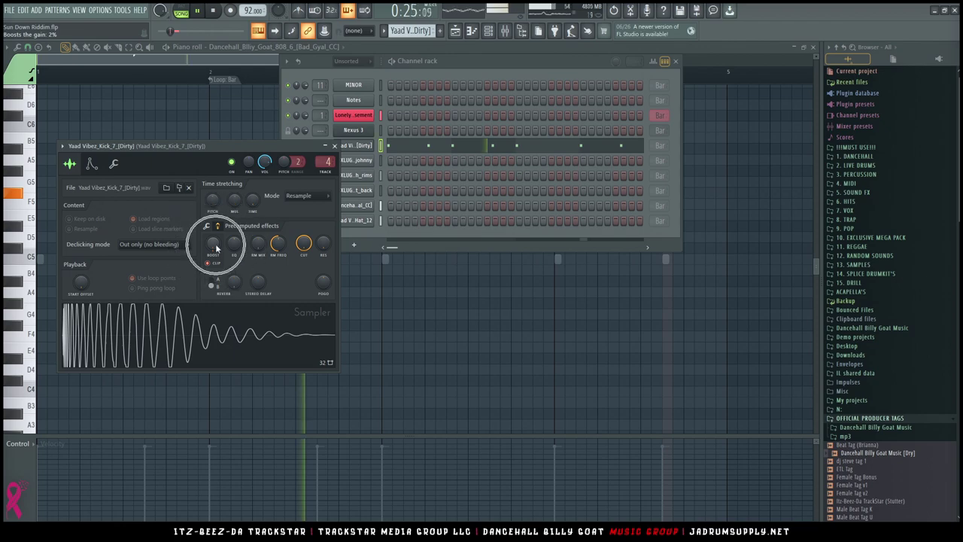
{"action": "left_click", "coordinate": [334, 145]}
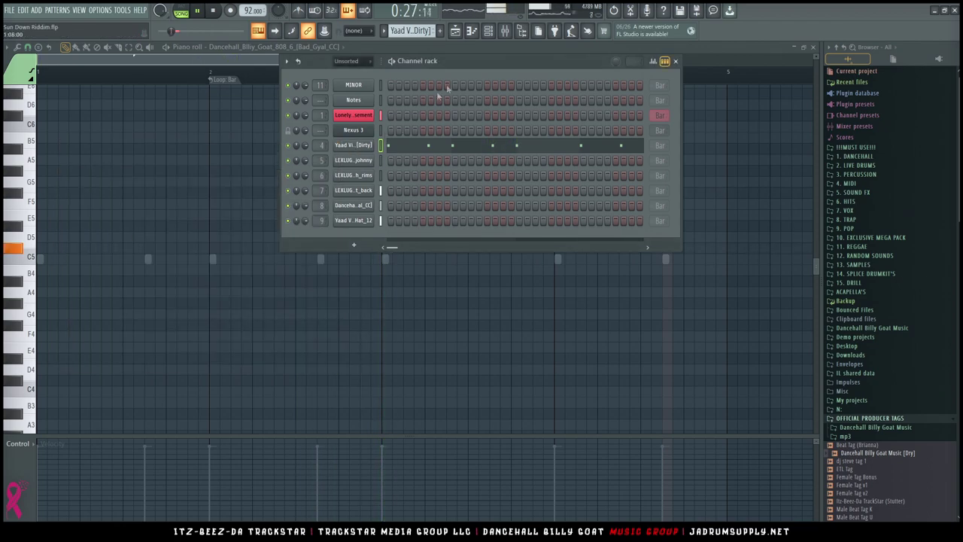
Step: Return to the mixer, unsolo all tracks and raise the LEXLUGER hi-hat track to about -6.4 dB
{"action": "left_click", "coordinate": [489, 31]}
{"action": "left_click", "coordinate": [506, 32]}
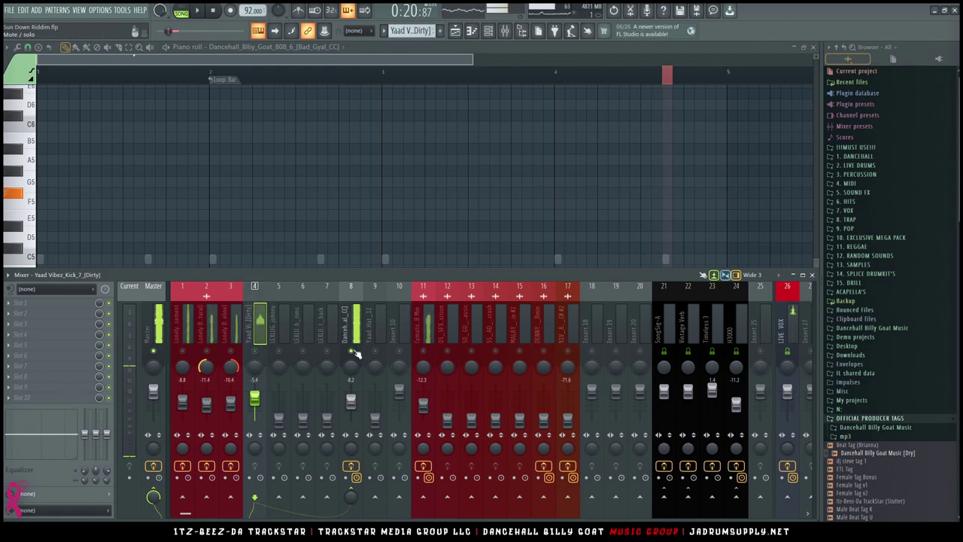
{"action": "right_click", "coordinate": [350, 353]}
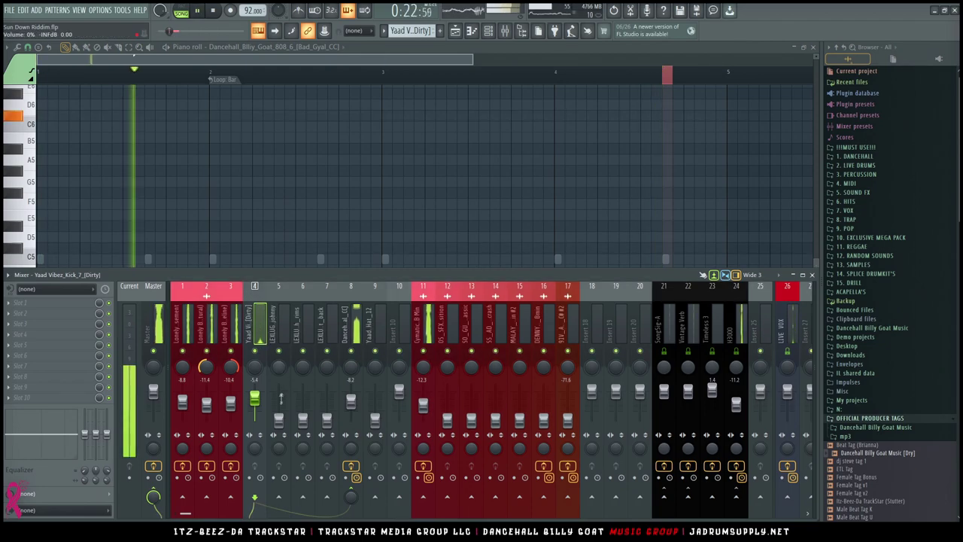
{"action": "left_click_drag", "start_coordinate": [278, 403], "coordinate": [279, 402]}
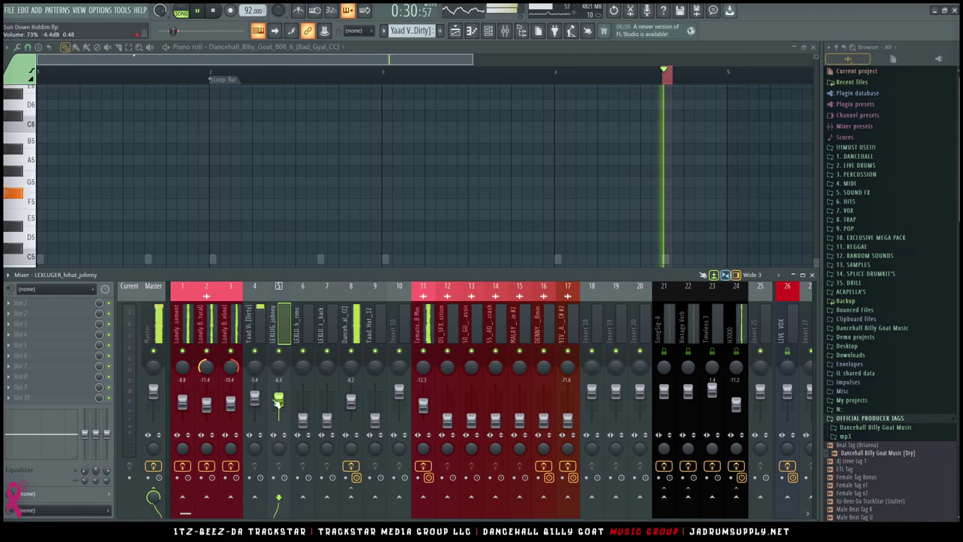
Step: Insert FabFilter Pro-Q 3 in the hi-hat track's effect chain and keep its default preset
{"action": "left_click", "coordinate": [79, 314]}
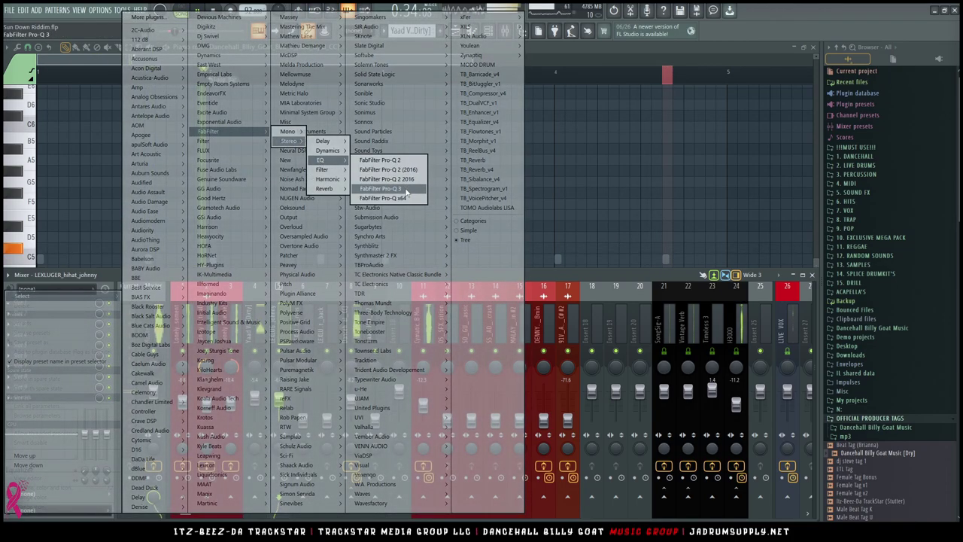
{"action": "left_click", "coordinate": [366, 163]}
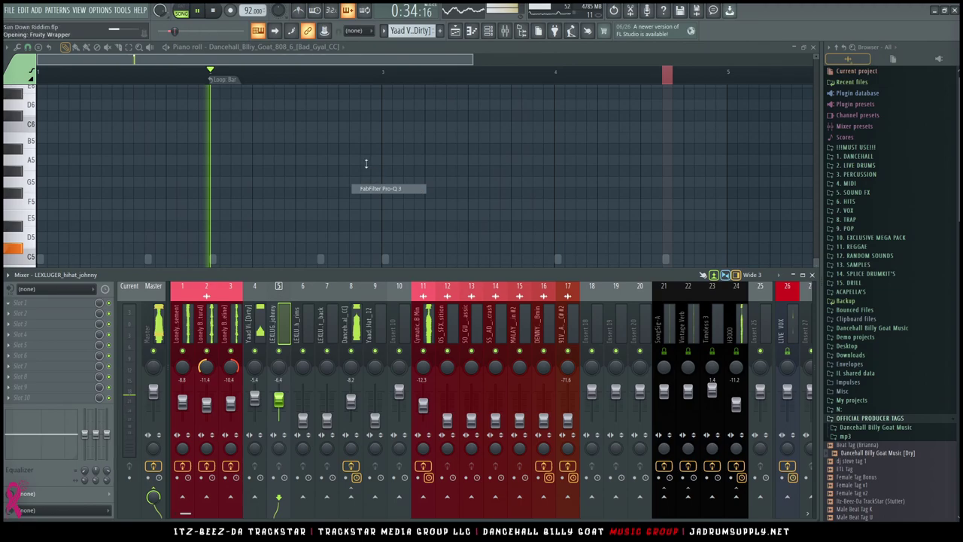
{"action": "left_click_drag", "start_coordinate": [323, 149], "coordinate": [423, 104]}
{"action": "left_click", "coordinate": [454, 126]}
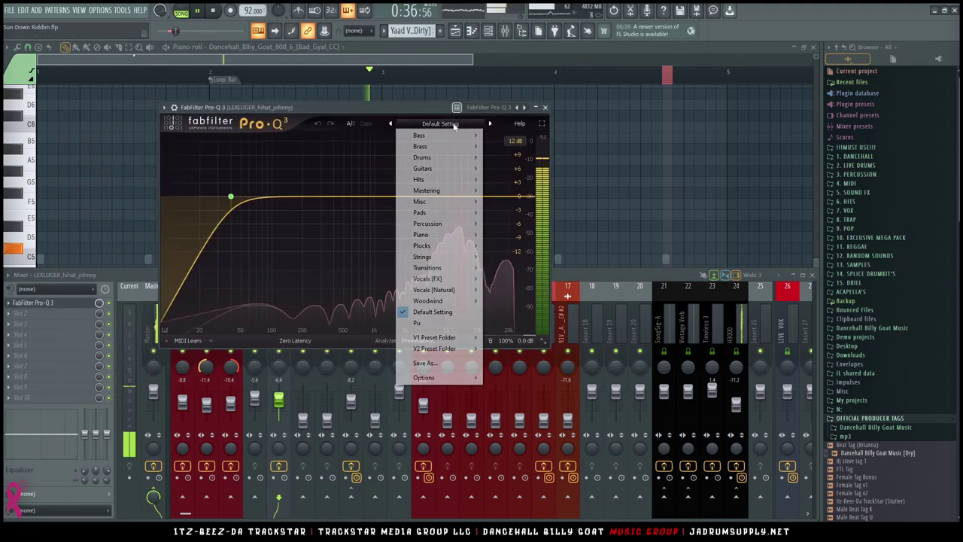
{"action": "left_click", "coordinate": [323, 209]}
Step: Band-limit the hi-hat with a 36 dB/oct low cut at about 3.4 kHz and a 36 dB/oct high cut at about 8.7 kHz
{"action": "left_click_drag", "start_coordinate": [248, 204], "coordinate": [393, 197]}
{"action": "left_click", "coordinate": [515, 197]}
{"action": "left_click_drag", "start_coordinate": [517, 199], "coordinate": [459, 199]}
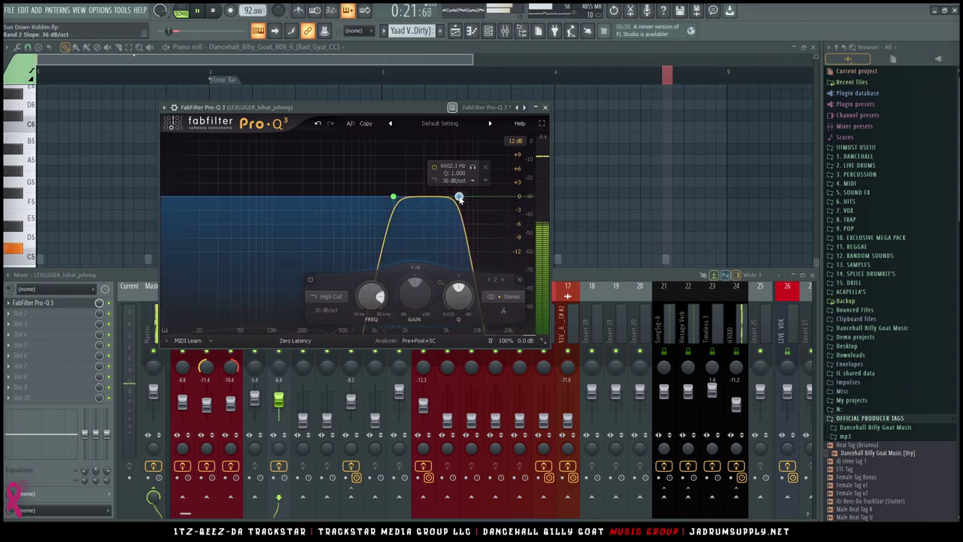
{"action": "left_click", "coordinate": [396, 198], "text": "ctrl"}
{"action": "left_click_drag", "start_coordinate": [396, 199], "coordinate": [429, 200]}
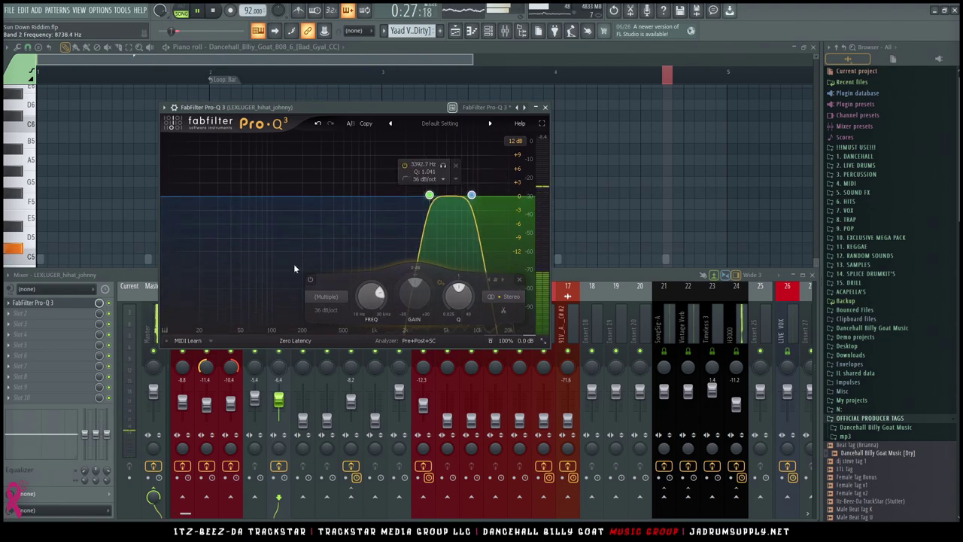
Step: Insert the Native Instruments Bite effect after the hi-hat's equalizer and load its Vinyl Bits preset
{"action": "left_click", "coordinate": [49, 314]}
{"action": "mouse_move", "coordinate": [322, 133]}
{"action": "mouse_move", "coordinate": [376, 142]}
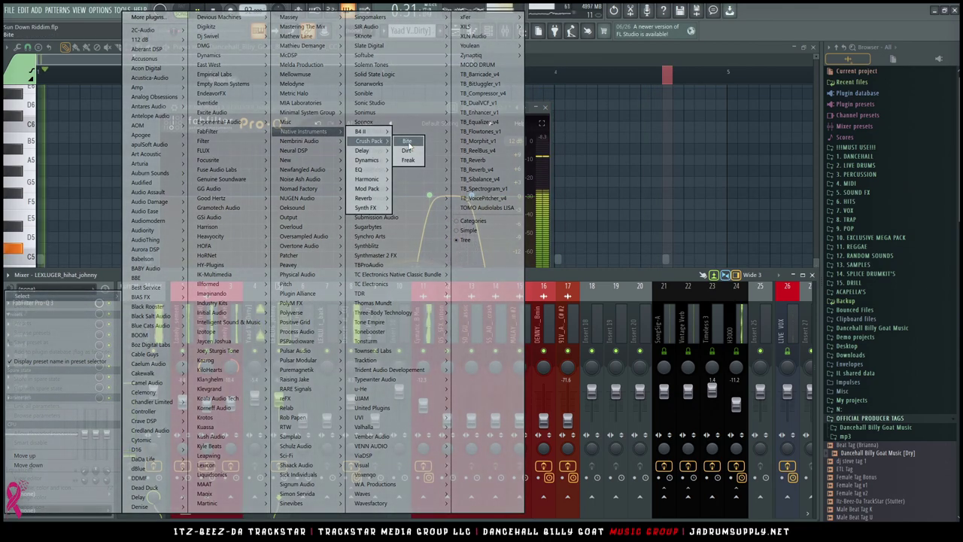
{"action": "left_click", "coordinate": [408, 142]}
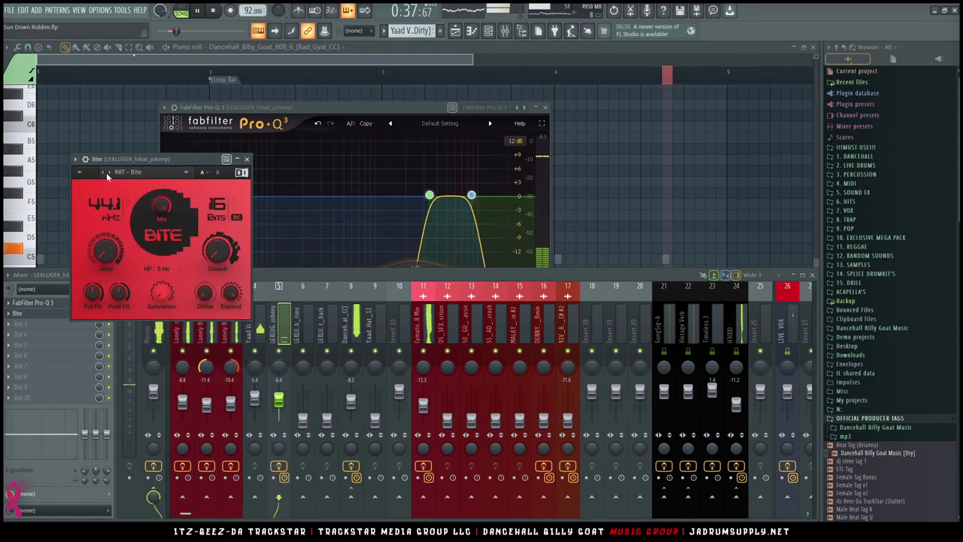
{"action": "left_click", "coordinate": [109, 173]}
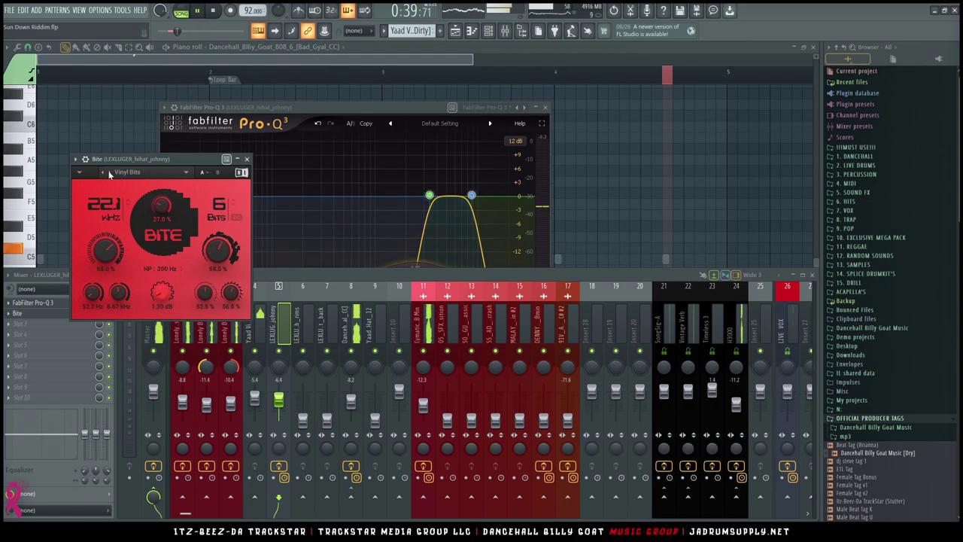
Step: Lower the hi-hat track to about -8.8 dB and send it to mixer track 21
{"action": "left_click_drag", "start_coordinate": [121, 159], "coordinate": [636, 141]}
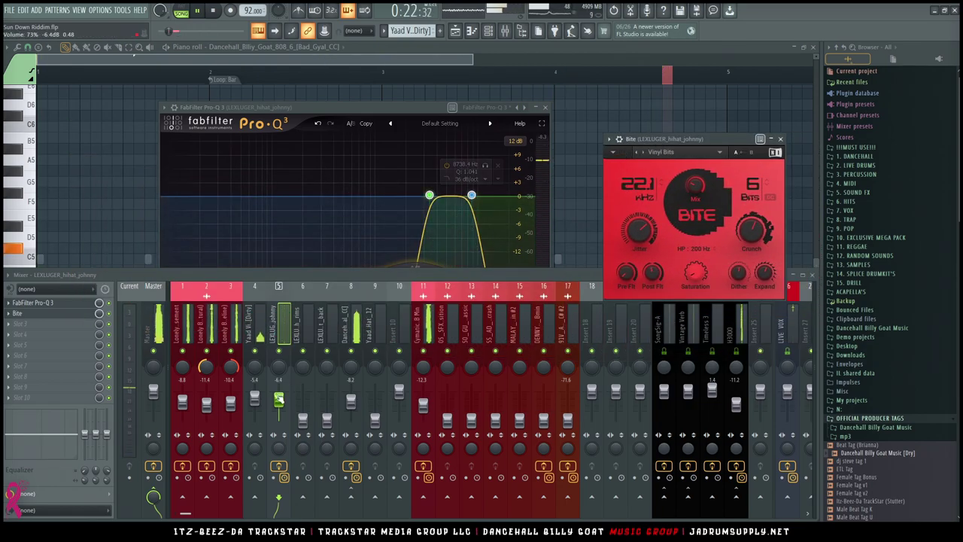
{"action": "left_click_drag", "start_coordinate": [279, 399], "coordinate": [278, 403]}
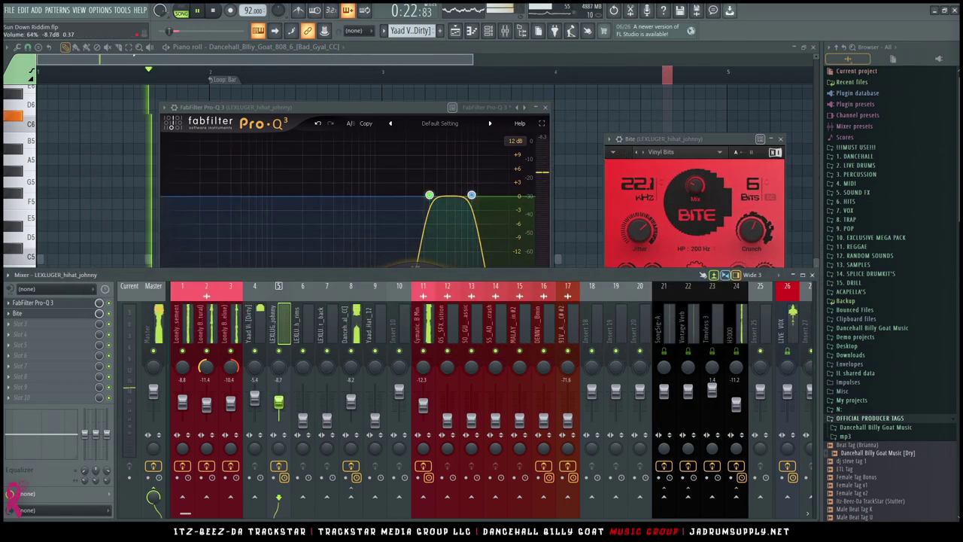
{"action": "left_click", "coordinate": [665, 500]}
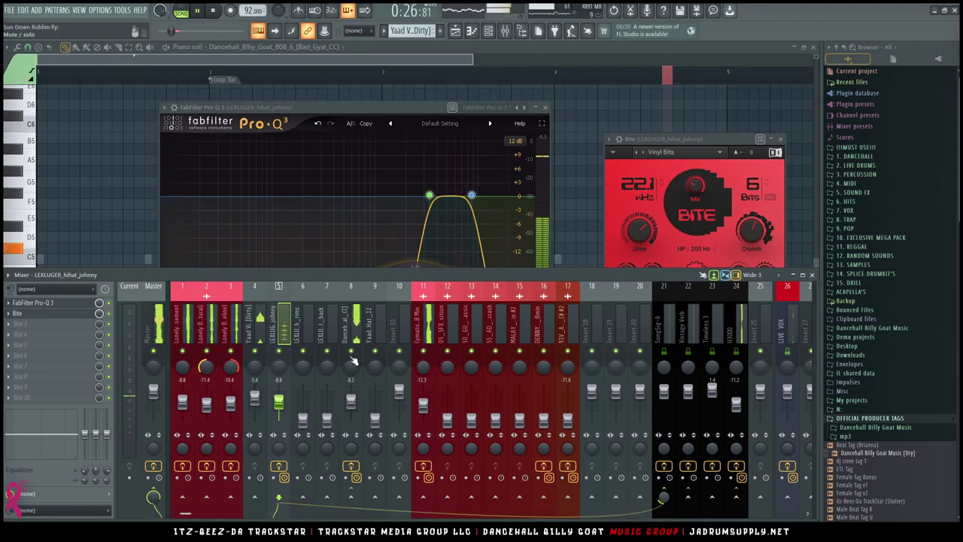
Step: Raise the LEXLUGER snare rims track to about -5.5 dB and insert FabFilter Pro-Q 3 on it
{"action": "left_click", "coordinate": [291, 420]}
{"action": "left_click_drag", "start_coordinate": [303, 404], "coordinate": [302, 397]}
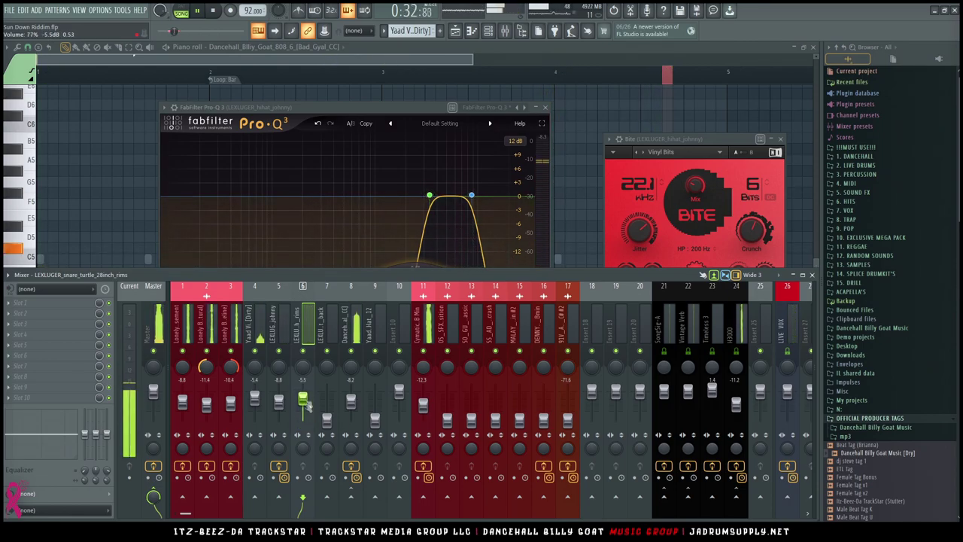
{"action": "left_click", "coordinate": [13, 302]}
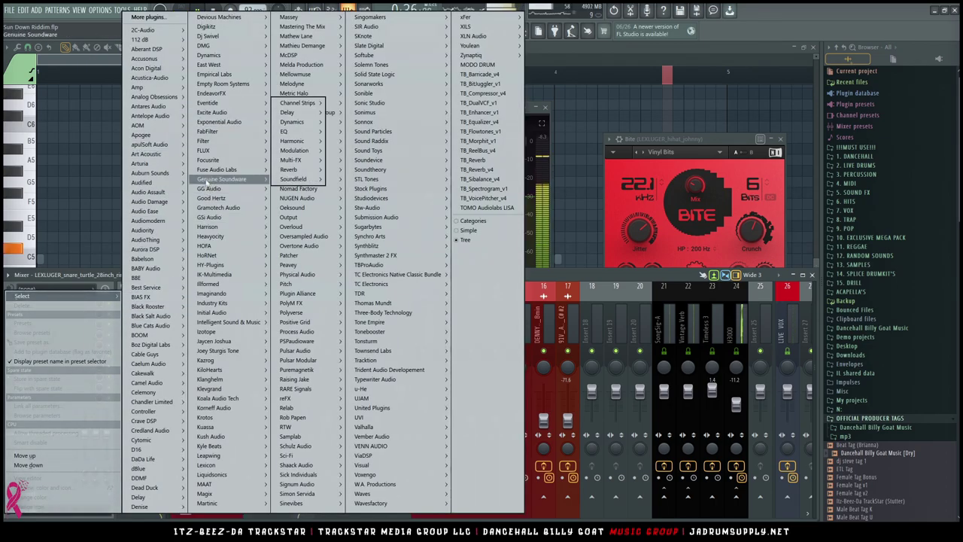
{"action": "mouse_move", "coordinate": [209, 131]}
{"action": "mouse_move", "coordinate": [292, 141]}
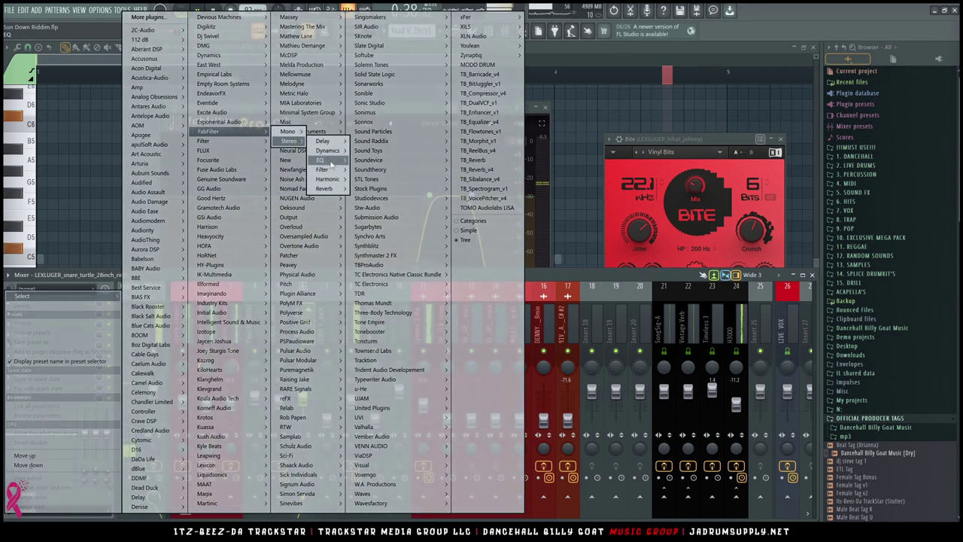
{"action": "mouse_move", "coordinate": [332, 163]}
{"action": "left_click", "coordinate": [399, 188]}
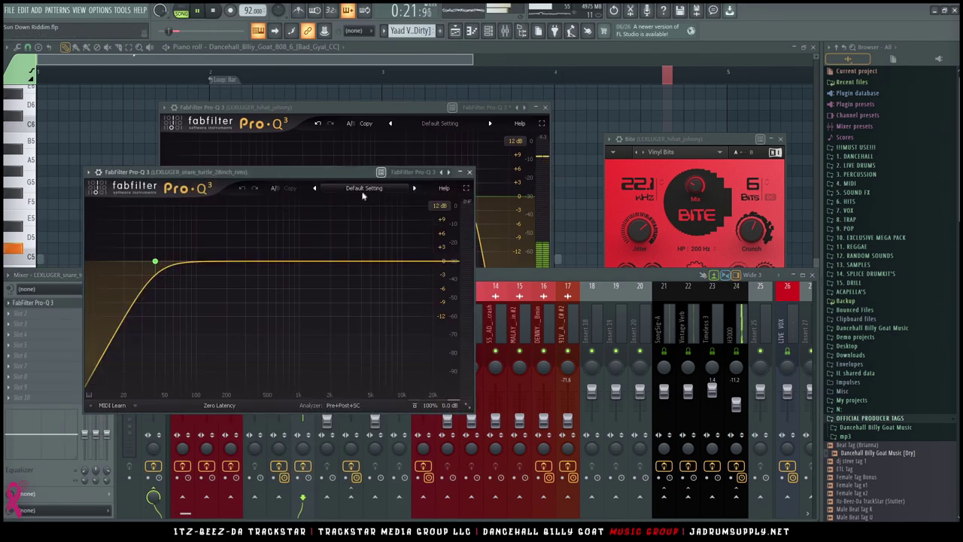
Step: Load the Heavy Trap Snare [Exposed_Mids] preset on the snare equalizer and set its low cut slope to 24 dB/oct
{"action": "left_click", "coordinate": [362, 190]}
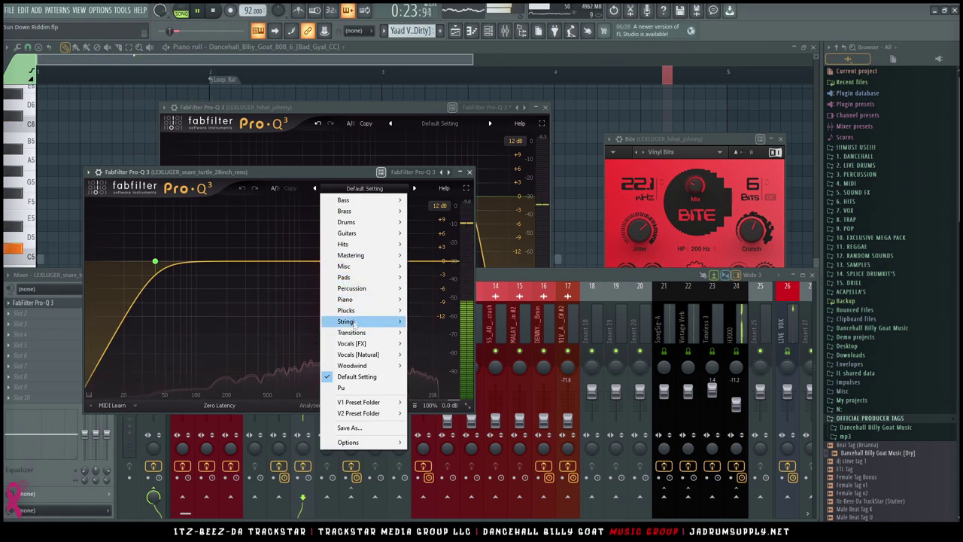
{"action": "mouse_move", "coordinate": [354, 222]}
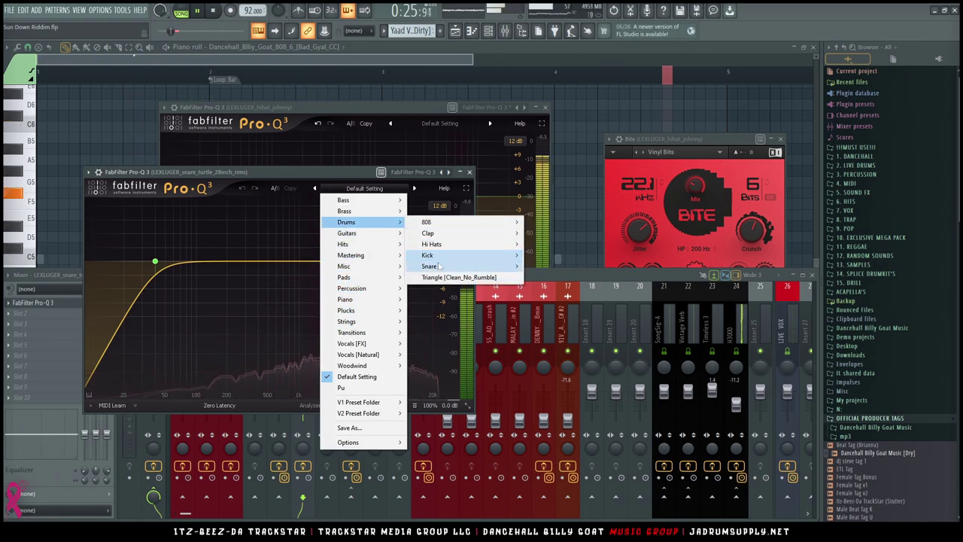
{"action": "mouse_move", "coordinate": [440, 267]}
{"action": "left_click", "coordinate": [570, 267]}
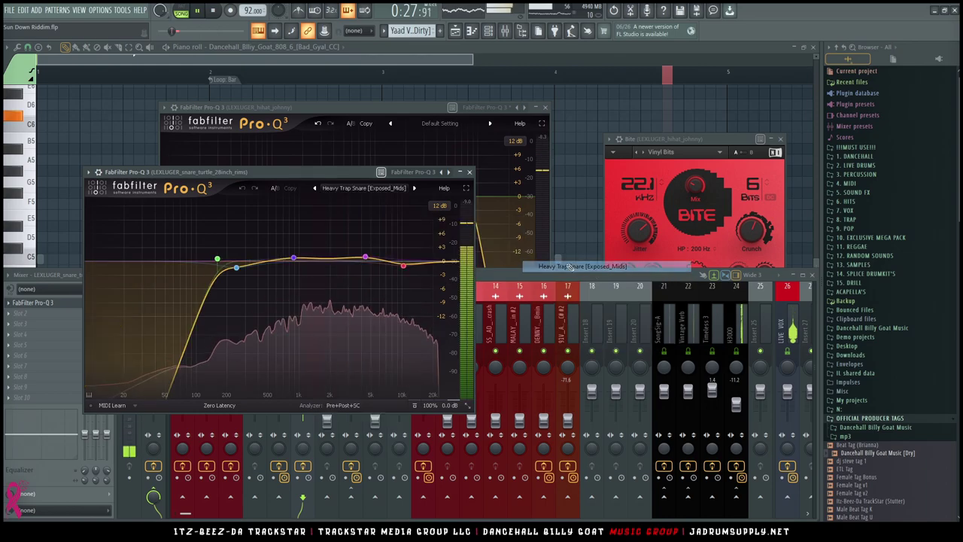
{"action": "left_click", "coordinate": [218, 260]}
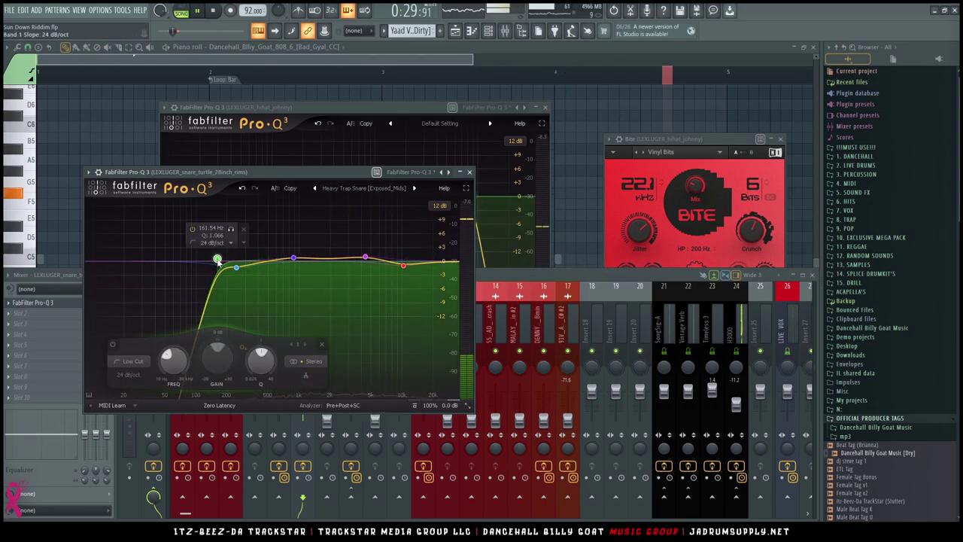
{"action": "left_click_drag", "start_coordinate": [349, 173], "coordinate": [350, 129]}
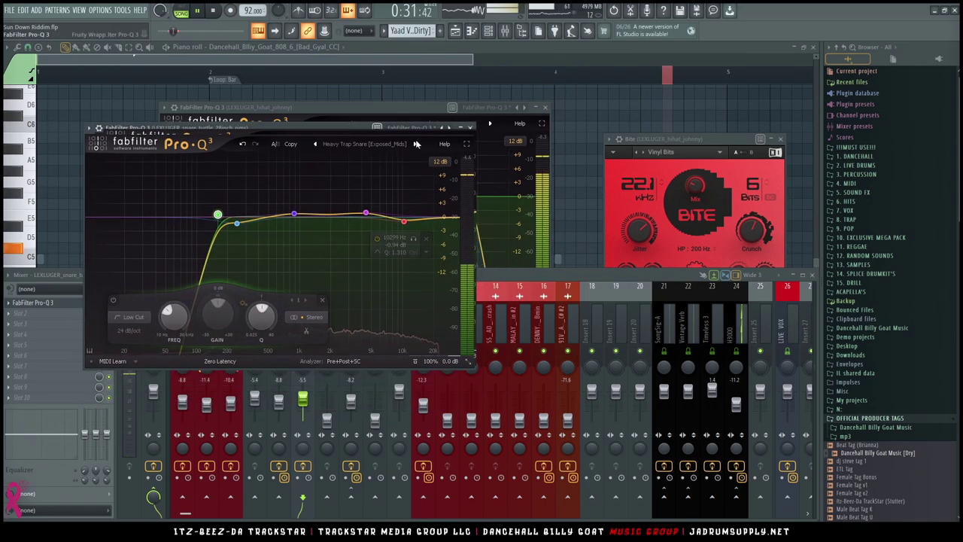
{"action": "left_click", "coordinate": [470, 128]}
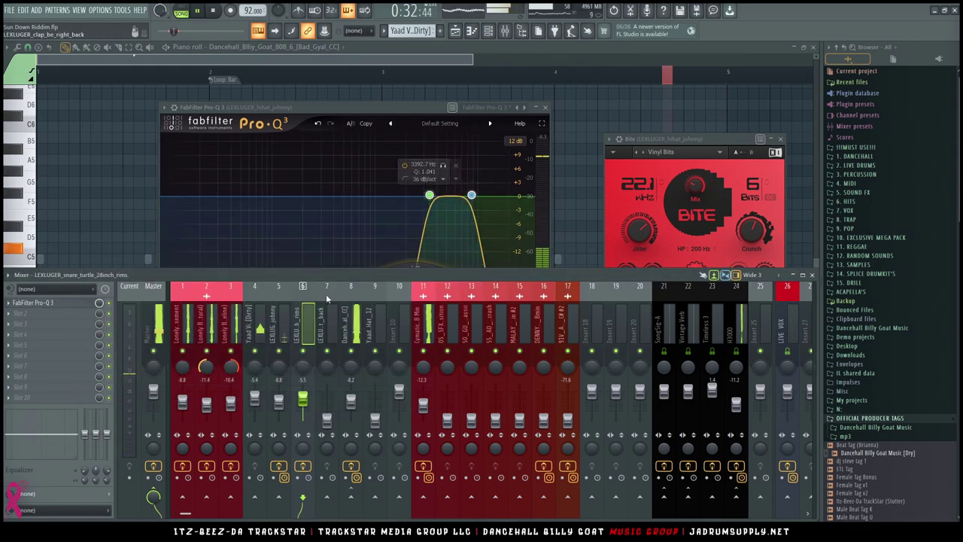
Step: Set the Dancehall 808 track to about -8.0 dB and the LEXLUGER snare rims track to about -5.0 dB
{"action": "left_click", "coordinate": [352, 402]}
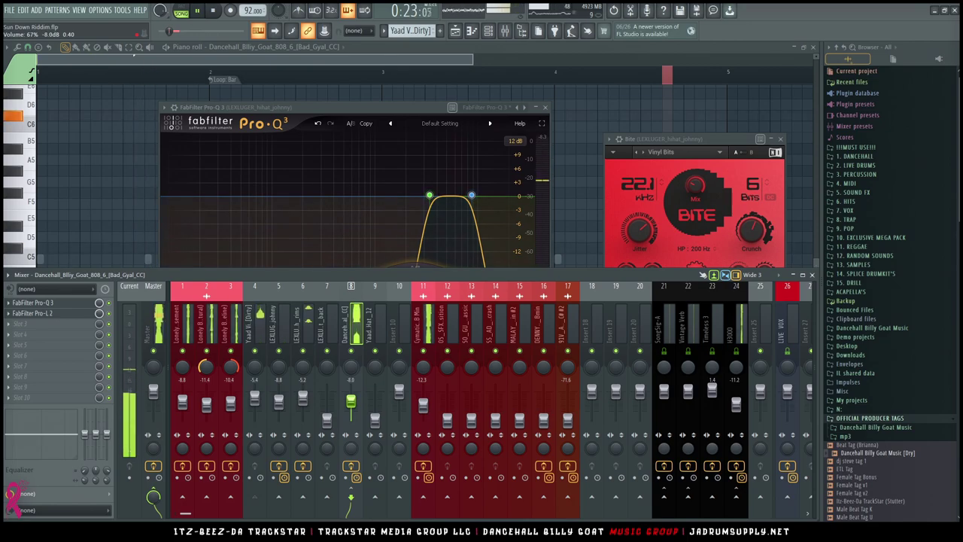
{"action": "left_click", "coordinate": [305, 334]}
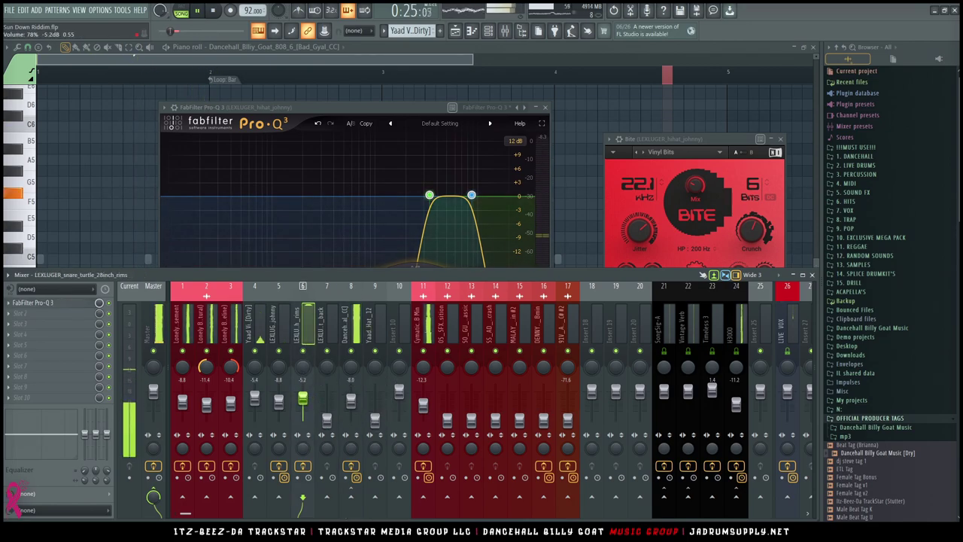
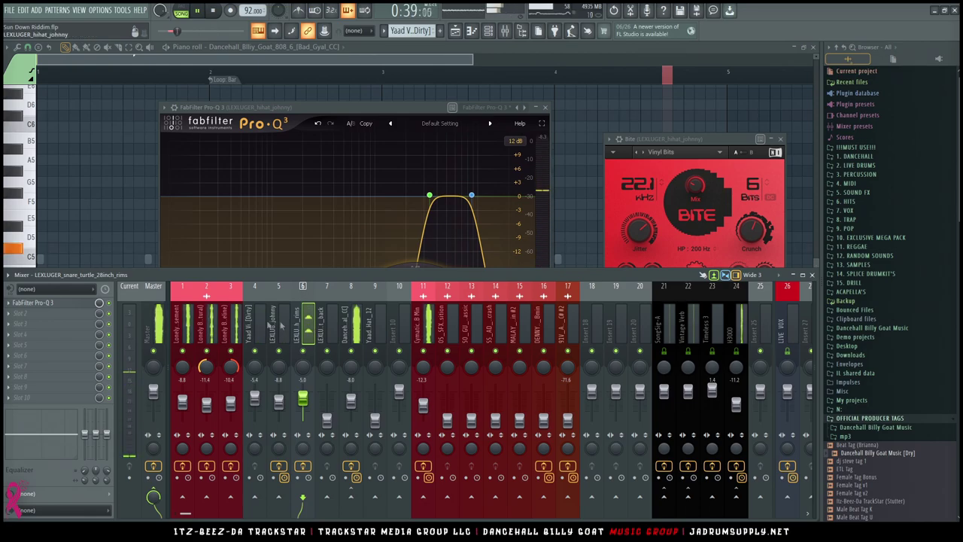
Step: Raise the LEXLUGER clap track to about -6.0 dB and insert FabFilter Pro-Q 3 on it
{"action": "left_click", "coordinate": [335, 396]}
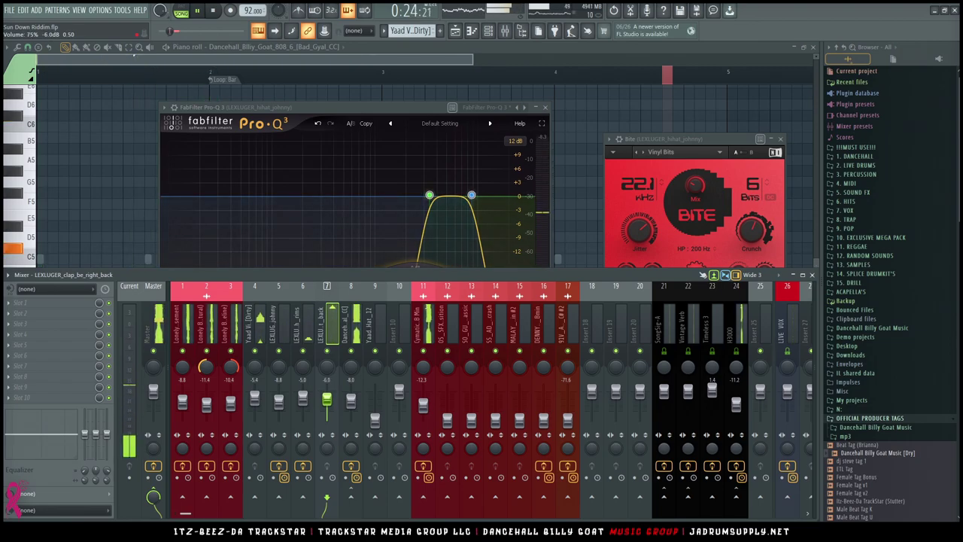
{"action": "left_click", "coordinate": [74, 303]}
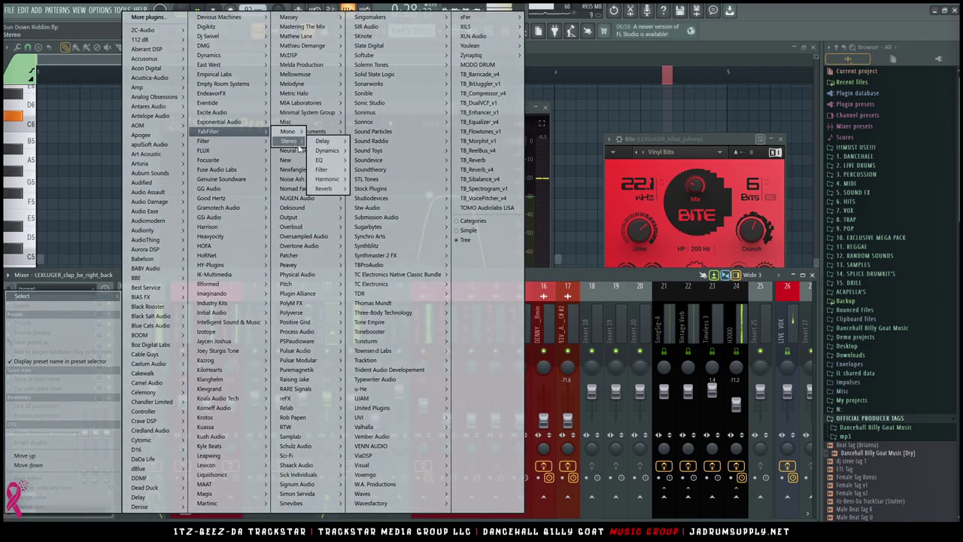
{"action": "left_click", "coordinate": [379, 181]}
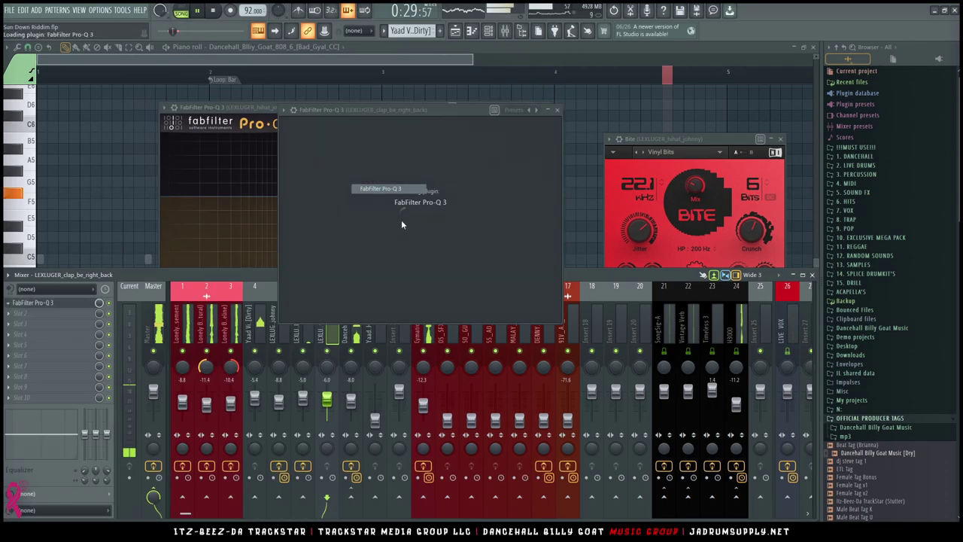
Step: Load the Clap [Thick_Where_It_Counts] preset on the clap equalizer and raise the clap track to about -5.7 dB
{"action": "left_click", "coordinate": [559, 126]}
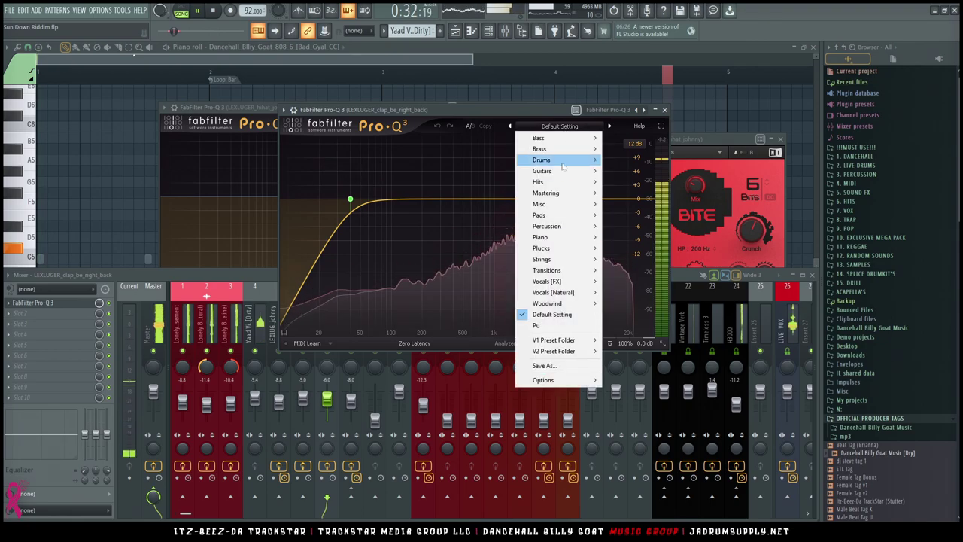
{"action": "mouse_move", "coordinate": [544, 159]}
{"action": "mouse_move", "coordinate": [625, 170]}
{"action": "left_click", "coordinate": [766, 171]}
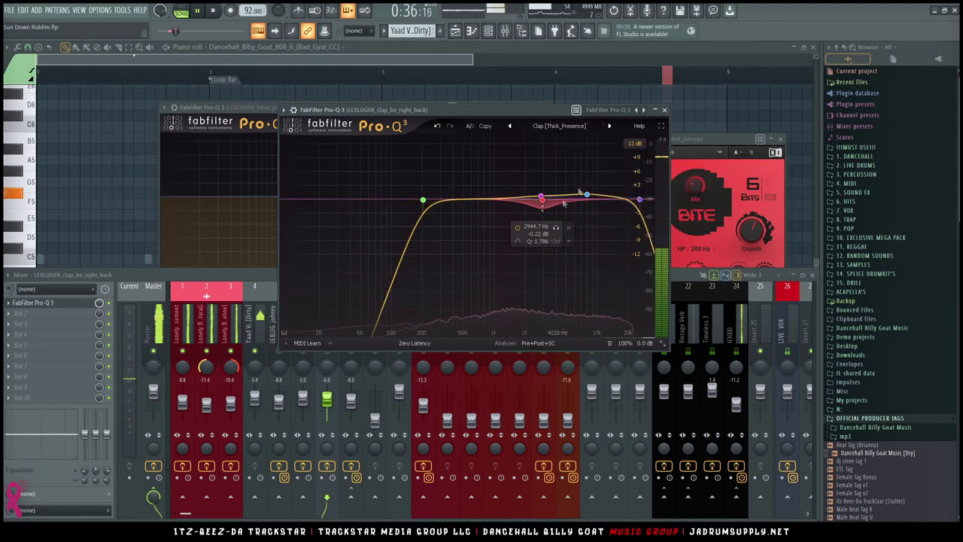
{"action": "left_click", "coordinate": [610, 126]}
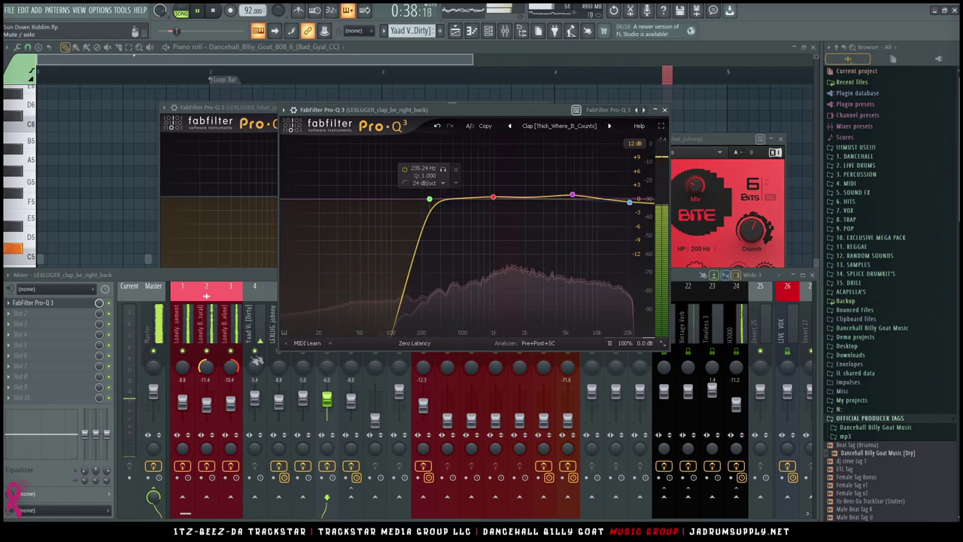
{"action": "left_click", "coordinate": [329, 385]}
{"action": "left_click_drag", "start_coordinate": [329, 395], "coordinate": [329, 394]}
Step: Raise the Yaad Vibez closed hi-hat track to about -9.8 dB and insert the Soundtoys PanMan effect on it
{"action": "left_click_drag", "start_coordinate": [375, 419], "coordinate": [374, 403]}
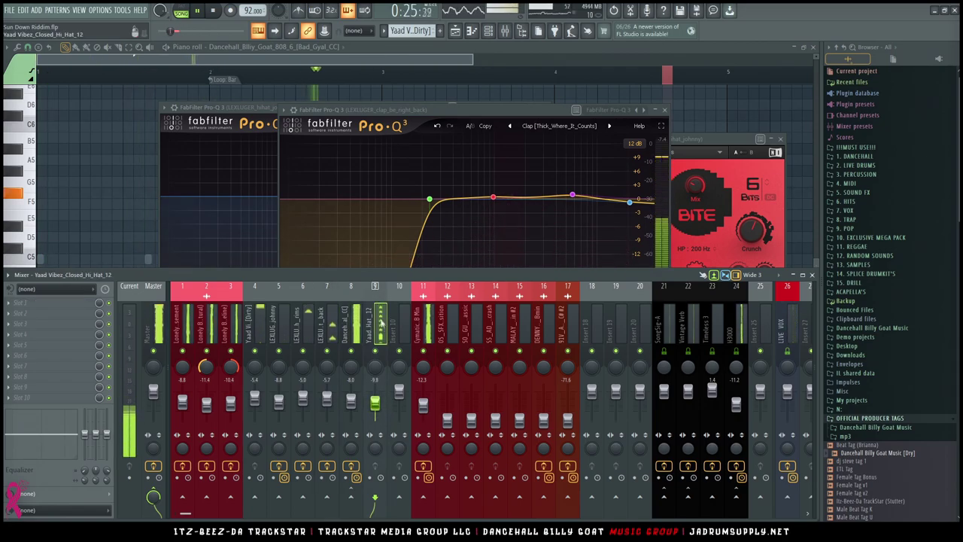
{"action": "left_click", "coordinate": [44, 304]}
{"action": "mouse_move", "coordinate": [23, 296]}
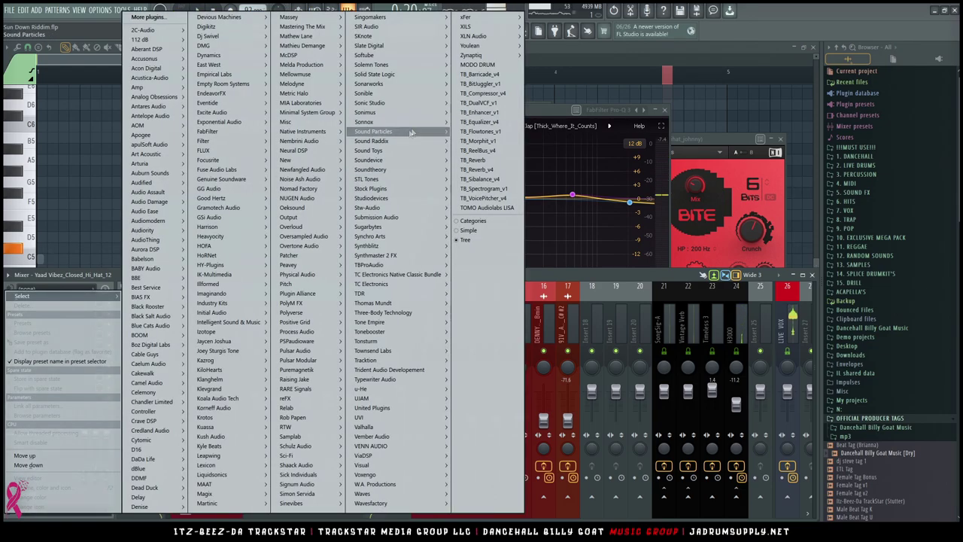
{"action": "mouse_move", "coordinate": [368, 150]}
{"action": "mouse_move", "coordinate": [474, 217]}
{"action": "left_click", "coordinate": [523, 237]}
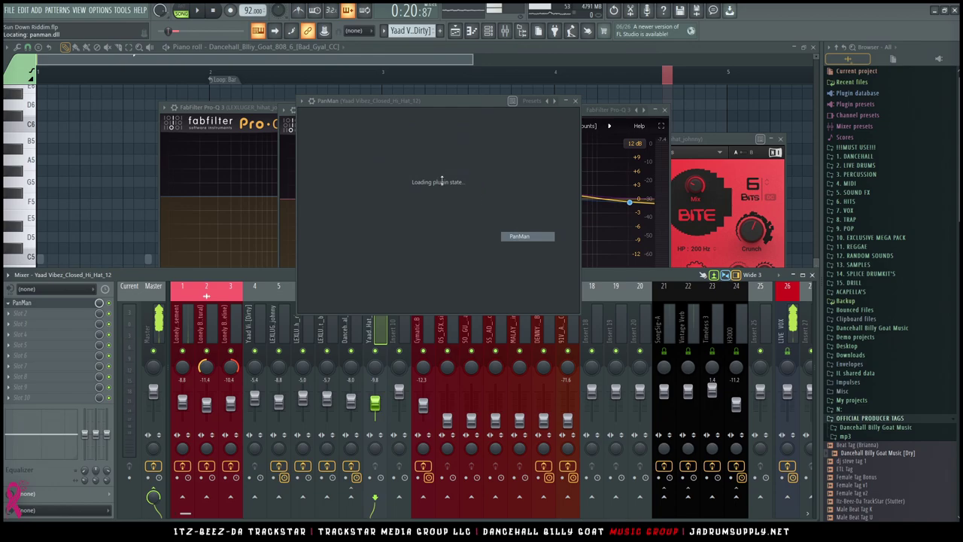
Step: Load the user preset TMG-14 Sublime Slime [No Motion] in PanMan for the closed hi-hat
{"action": "left_click", "coordinate": [408, 116]}
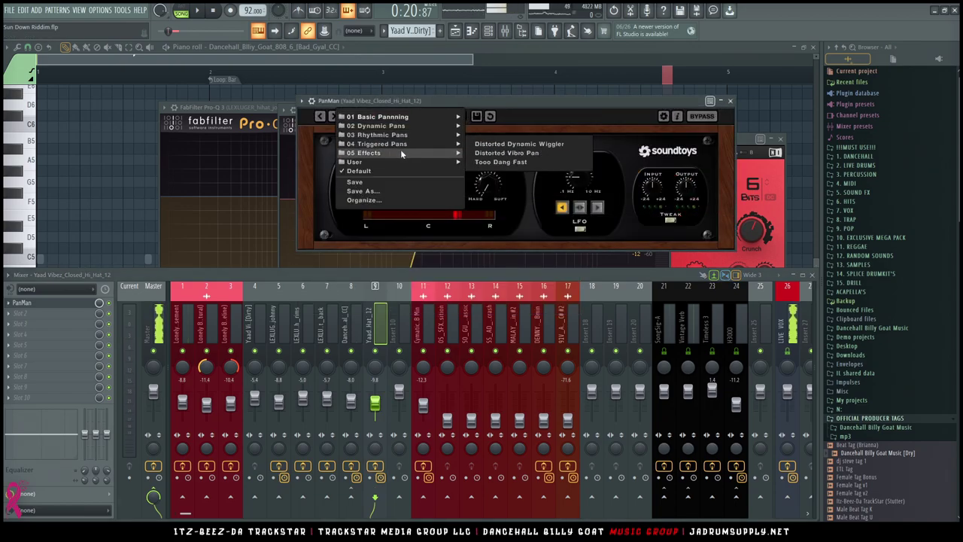
{"action": "mouse_move", "coordinate": [436, 128]}
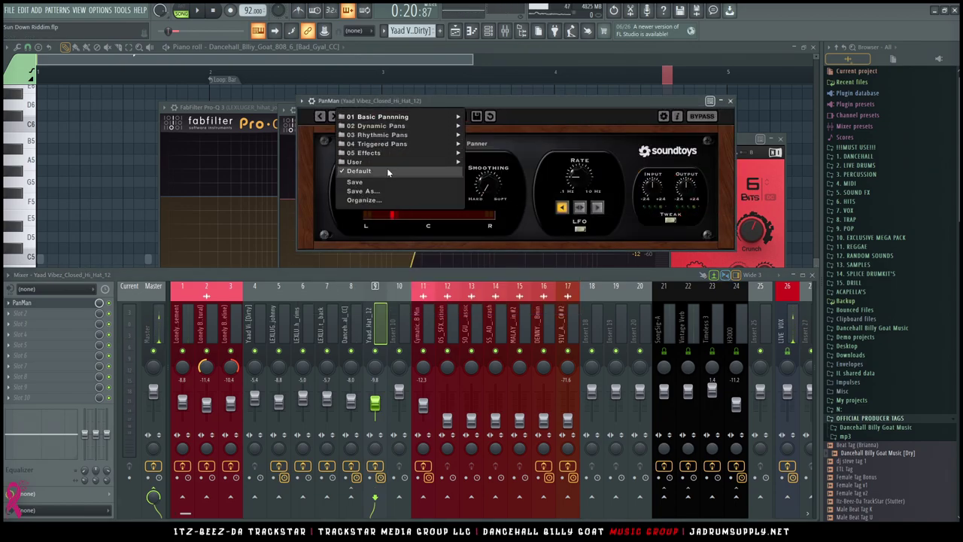
{"action": "mouse_move", "coordinate": [422, 167]}
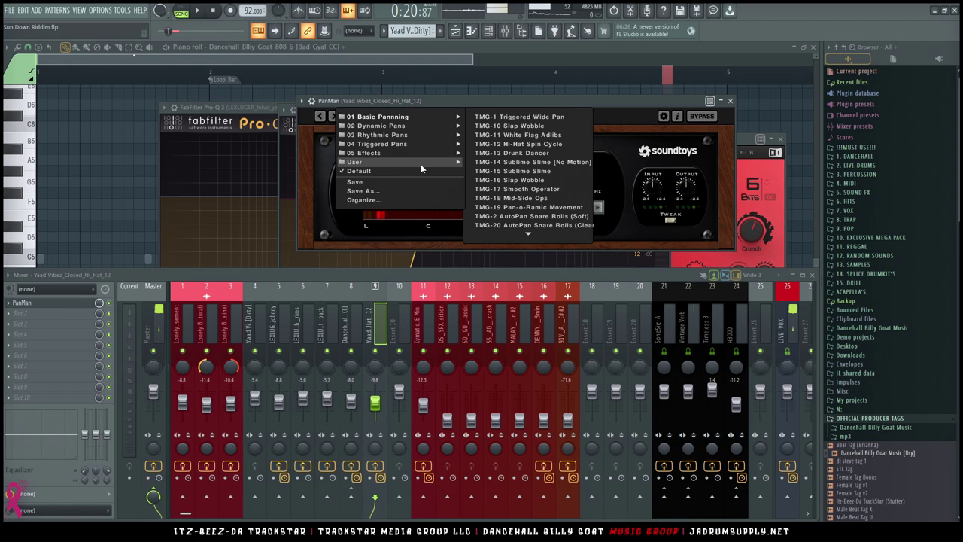
{"action": "left_click", "coordinate": [543, 162]}
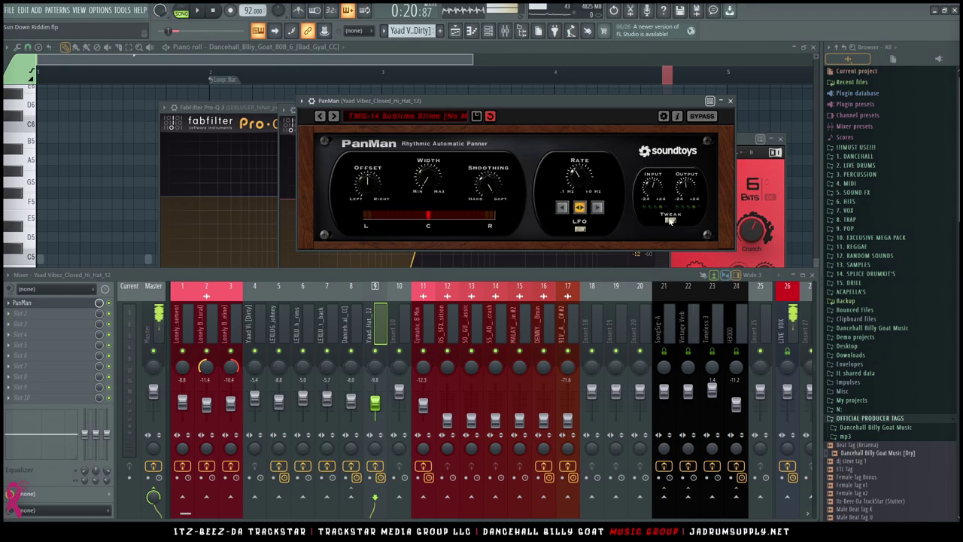
Step: Show PanMan's additional tweak controls and lower the closed hi-hat track to about -10.2 dB
{"action": "left_click", "coordinate": [670, 220]}
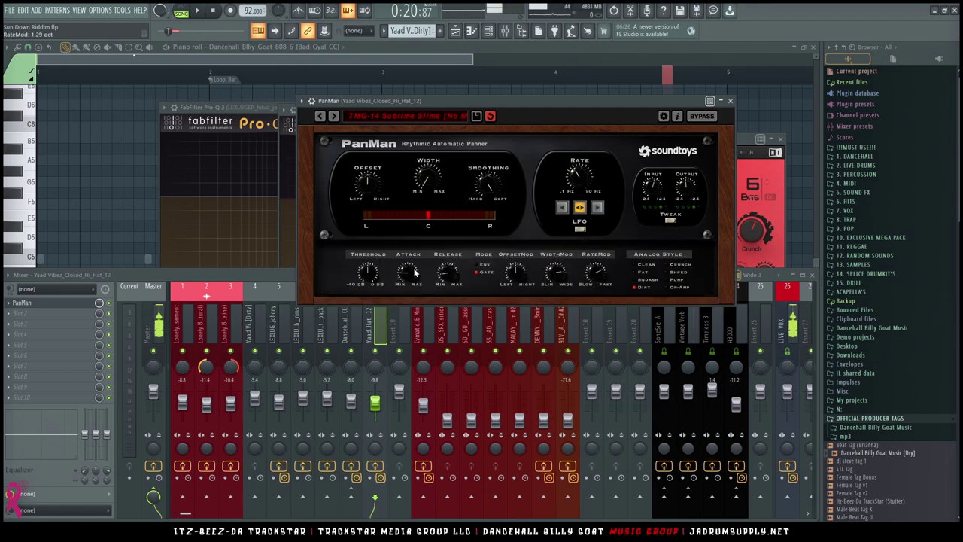
{"action": "left_click_drag", "start_coordinate": [548, 115], "coordinate": [416, 114]}
{"action": "left_click_drag", "start_coordinate": [348, 109], "coordinate": [454, 102]}
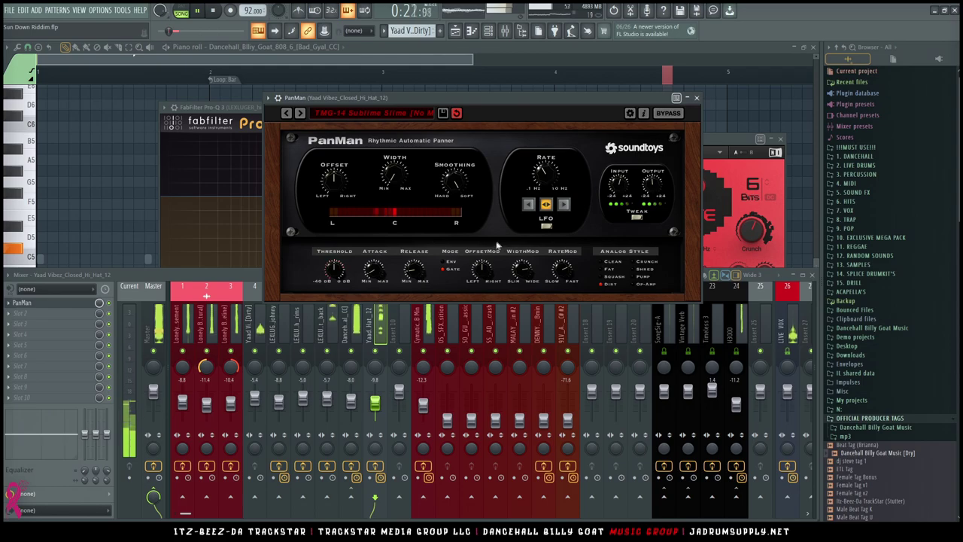
{"action": "left_click", "coordinate": [383, 384]}
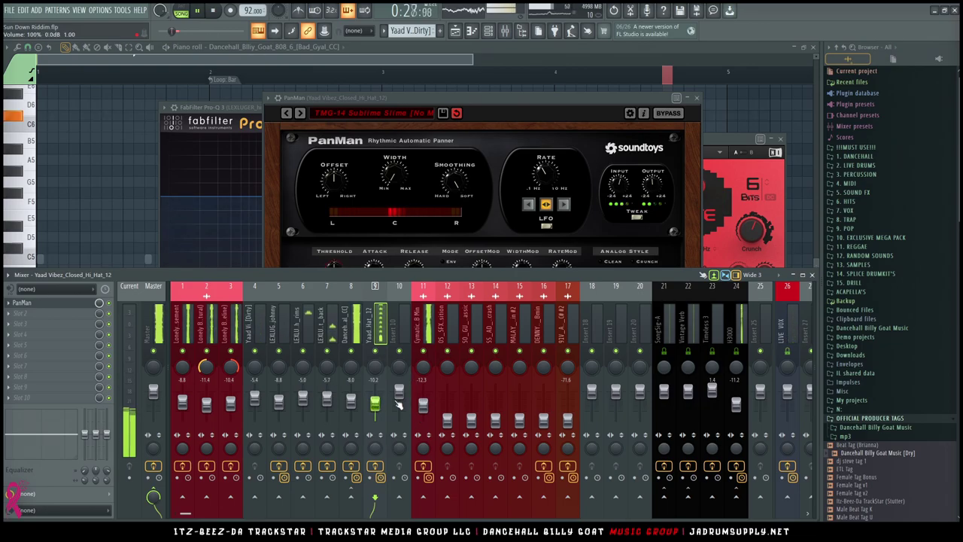
Step: Show the playlist's audio and FX tracks above the mixer and raise the OS_SFX_Swipe_Transition track to about -14.2 dB
{"action": "left_click", "coordinate": [455, 31]}
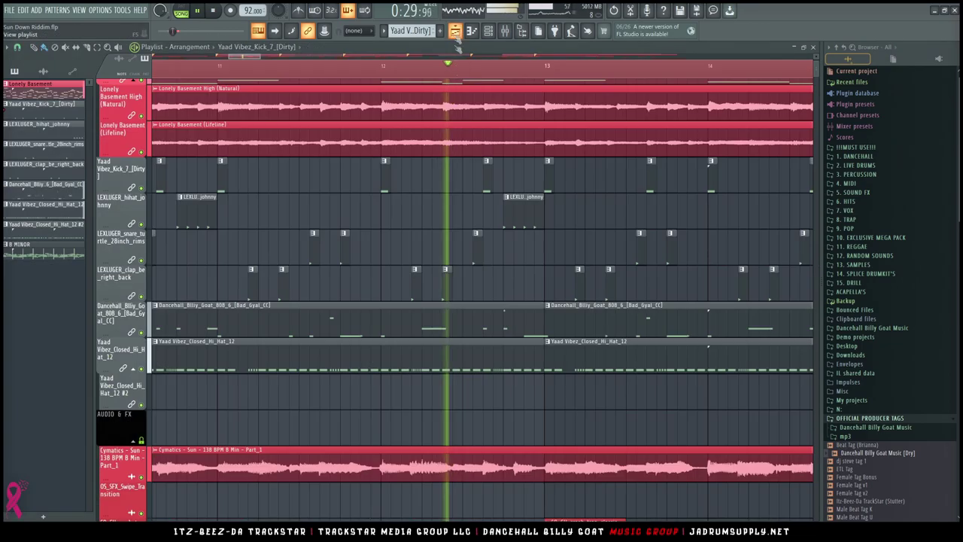
{"action": "scroll", "coordinate": [410, 198], "scroll_direction": "down", "scroll_amount": 2}
{"action": "scroll", "coordinate": [410, 198], "scroll_direction": "down", "scroll_amount": 6}
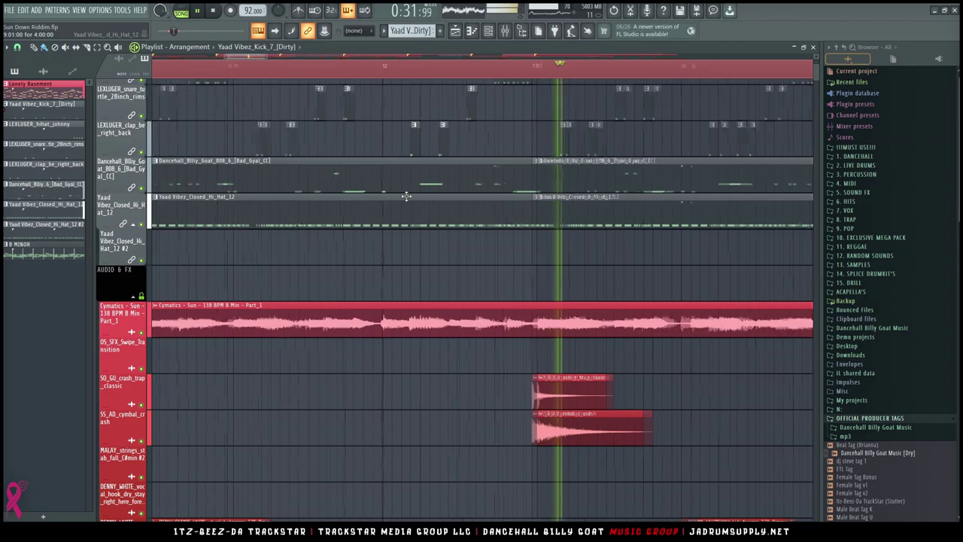
{"action": "scroll", "coordinate": [522, 235], "scroll_direction": "down", "scroll_amount": 1}
{"action": "scroll", "coordinate": [602, 243], "scroll_direction": "down", "scroll_amount": 5}
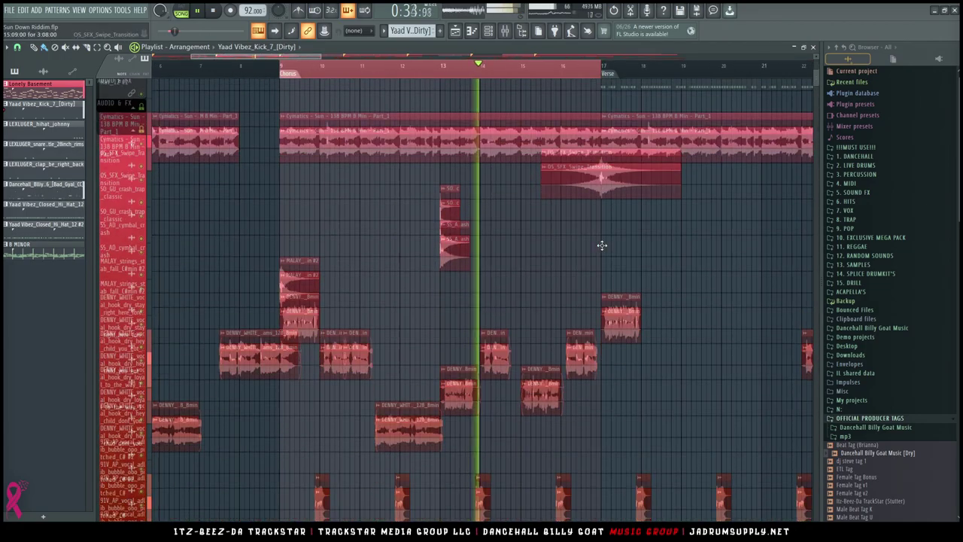
{"action": "scroll", "coordinate": [570, 172], "scroll_direction": "up", "scroll_amount": 2}
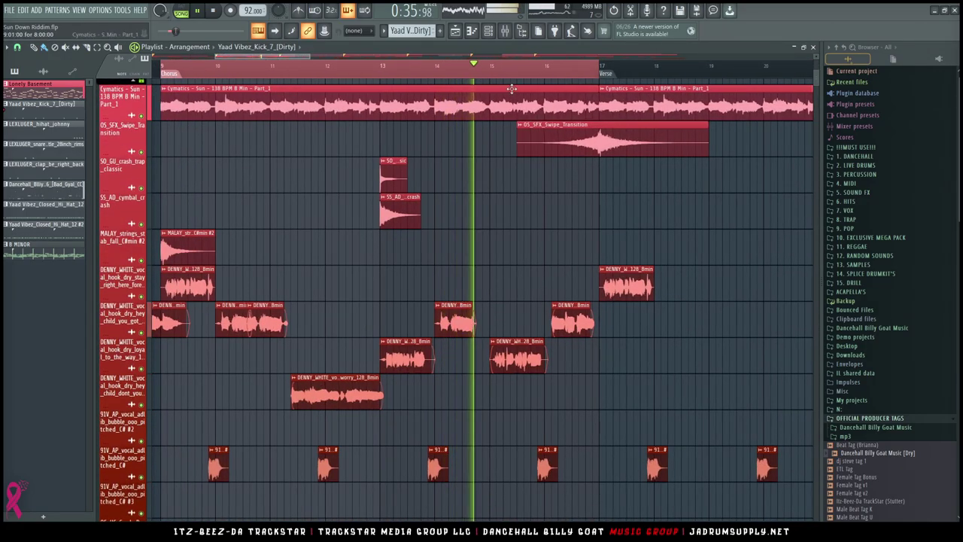
{"action": "left_click", "coordinate": [505, 32]}
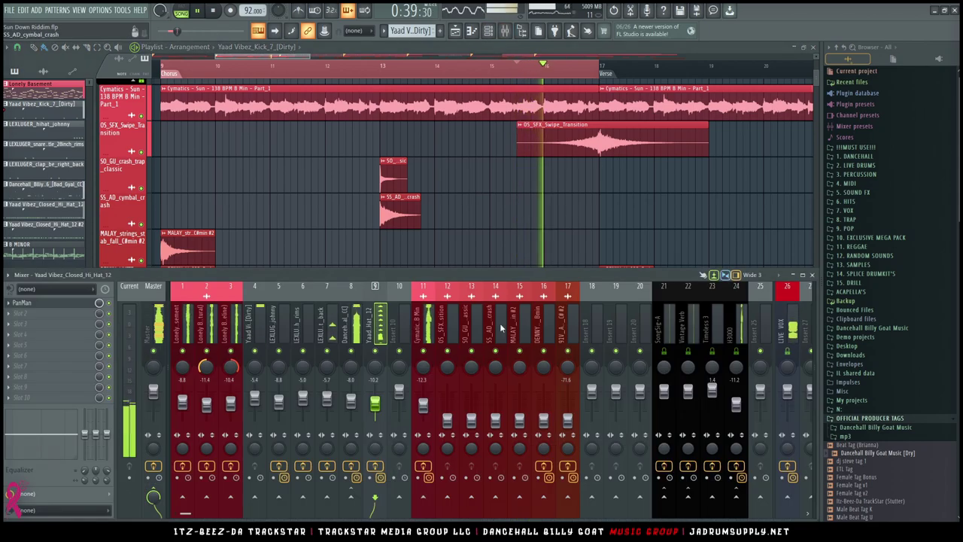
{"action": "left_click_drag", "start_coordinate": [447, 410], "coordinate": [448, 407]}
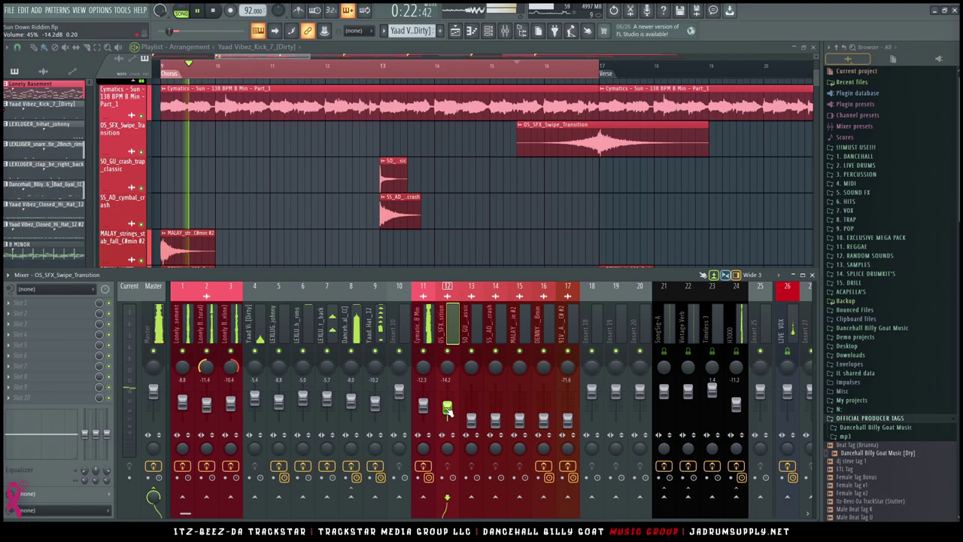
Step: Load the Pro-3_Crash_High_Pass state on the swipe transition track and set its low cut to about 1618 Hz at 18 dB/oct
{"action": "right_click", "coordinate": [455, 331]}
{"action": "mouse_move", "coordinate": [527, 283]}
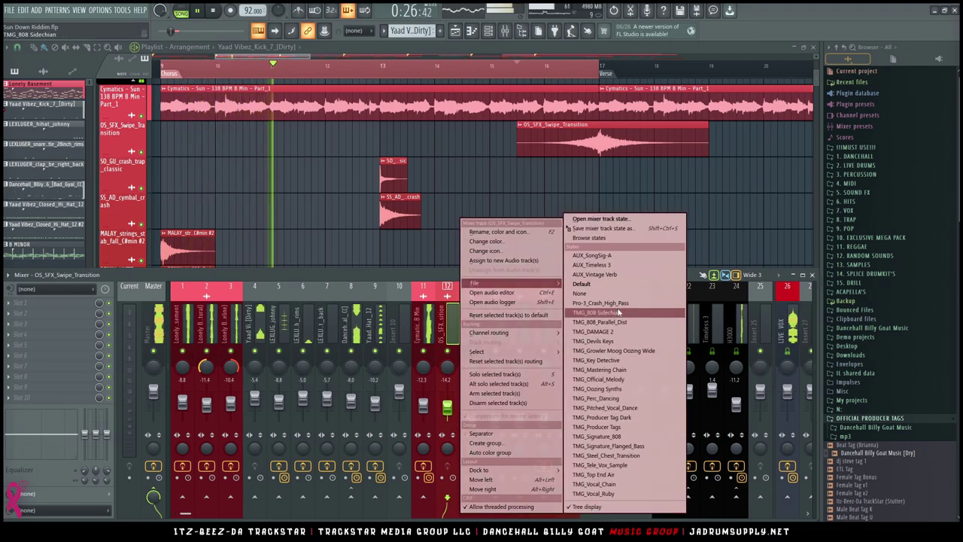
{"action": "left_click", "coordinate": [622, 304]}
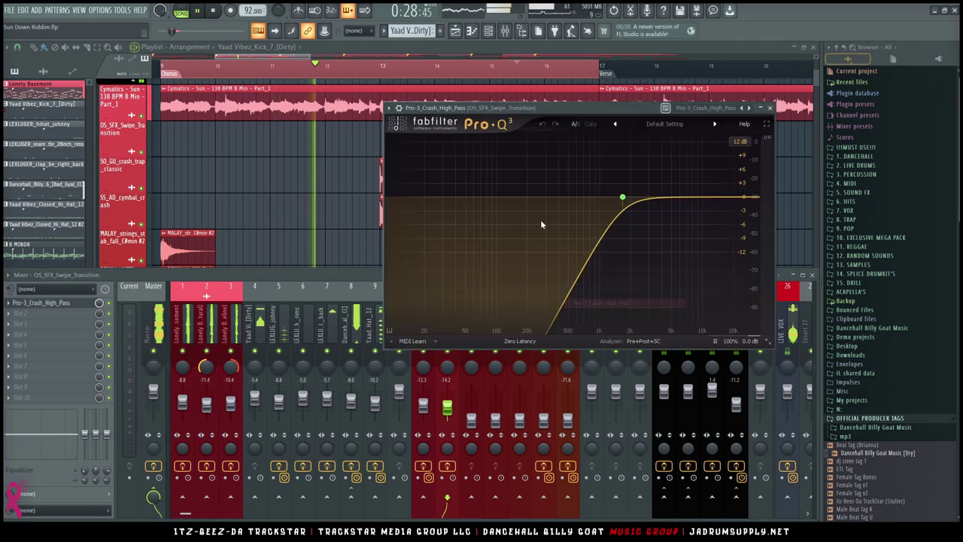
{"action": "left_click_drag", "start_coordinate": [624, 201], "coordinate": [621, 197]}
{"action": "key", "text": "space"}
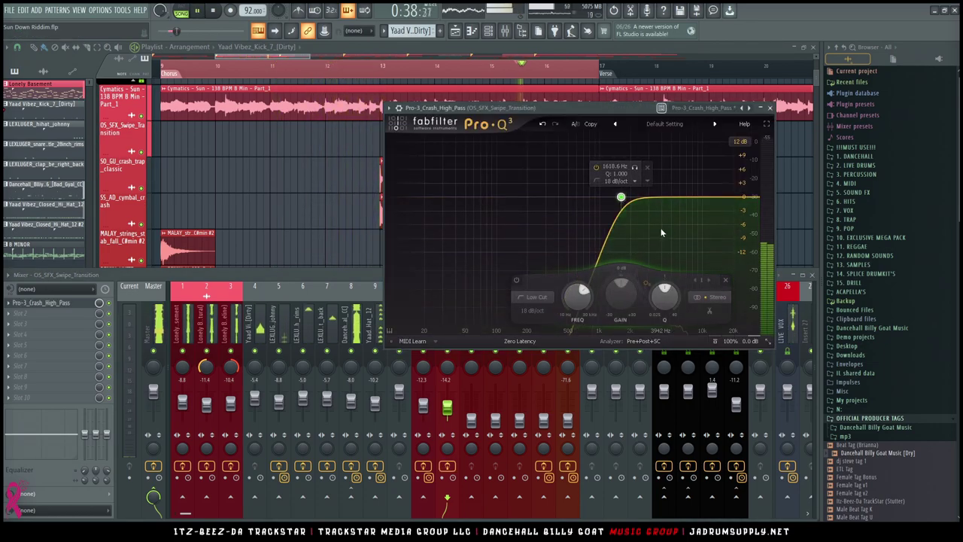
{"action": "left_click", "coordinate": [771, 109]}
{"action": "key", "text": "space"}
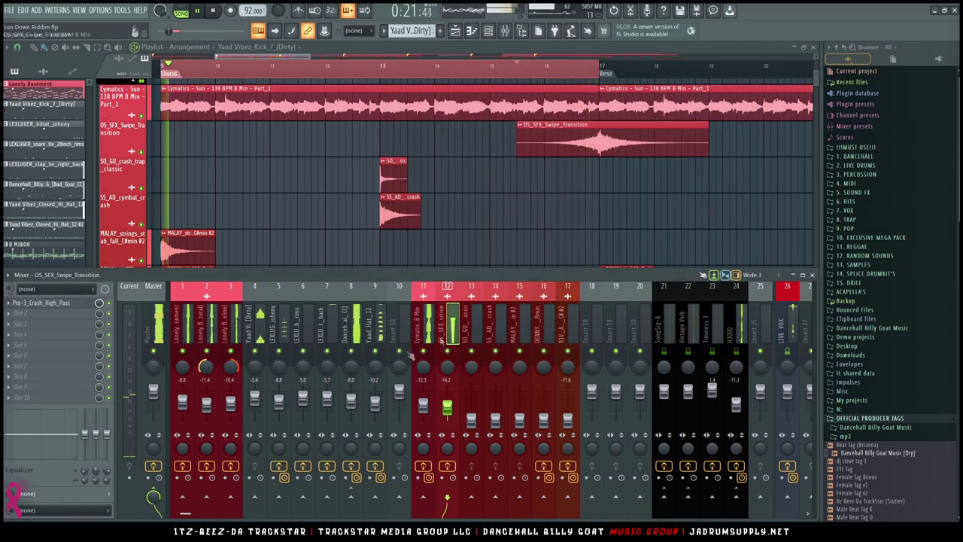
Step: Insert ValhallaPlate after the swipe transition's high-pass equalizer and set its mode to Adamantium
{"action": "left_click", "coordinate": [49, 335]}
{"action": "mouse_move", "coordinate": [21, 296]}
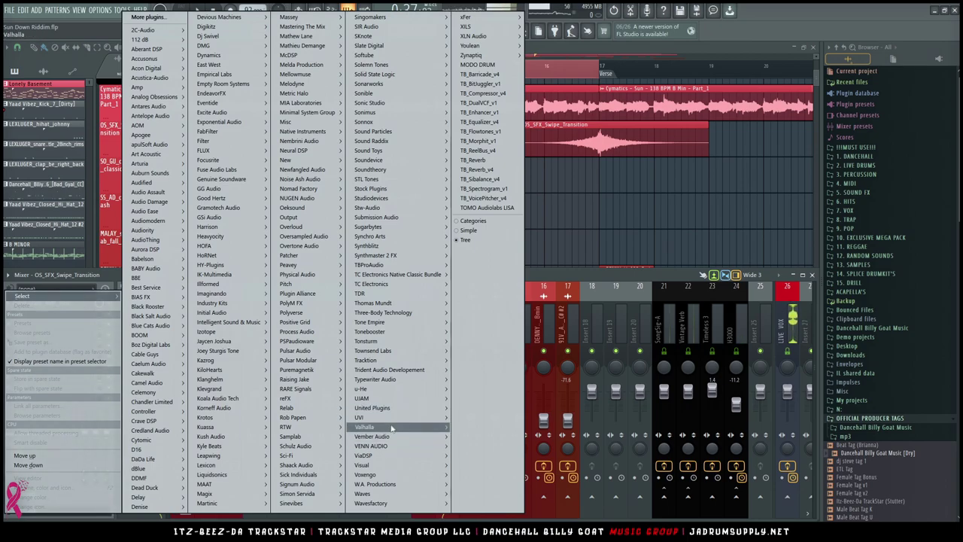
{"action": "mouse_move", "coordinate": [482, 446]}
{"action": "left_click", "coordinate": [530, 458]}
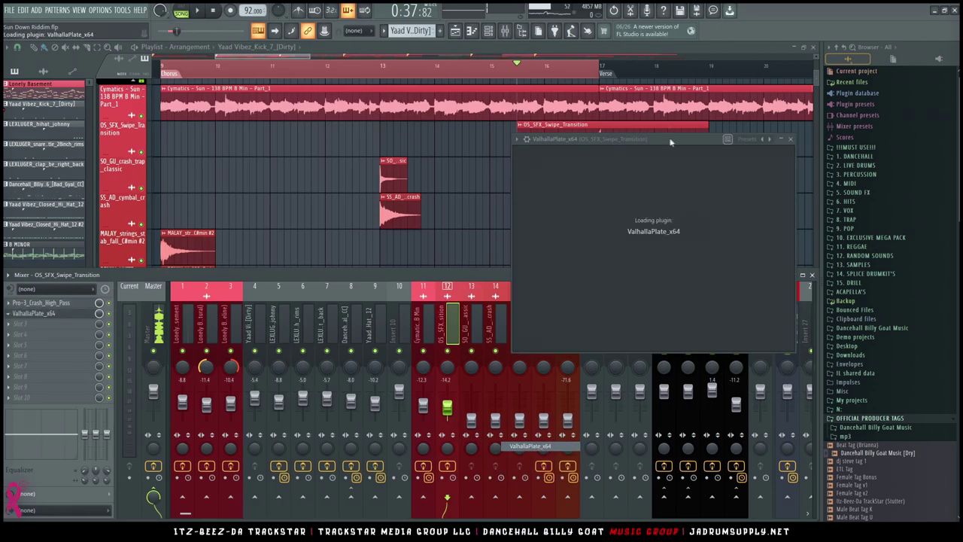
{"action": "left_click", "coordinate": [350, 325]}
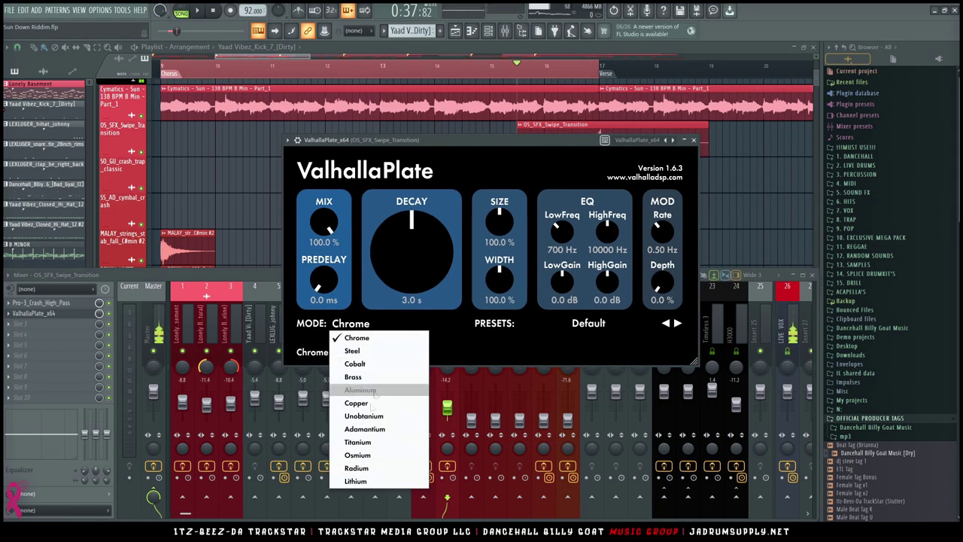
{"action": "left_click", "coordinate": [354, 428]}
Step: Set the swipe transition's plate reverb to about 34.4% mix, 4.1 s decay and 116.8% width
{"action": "left_click_drag", "start_coordinate": [324, 225], "coordinate": [325, 316]}
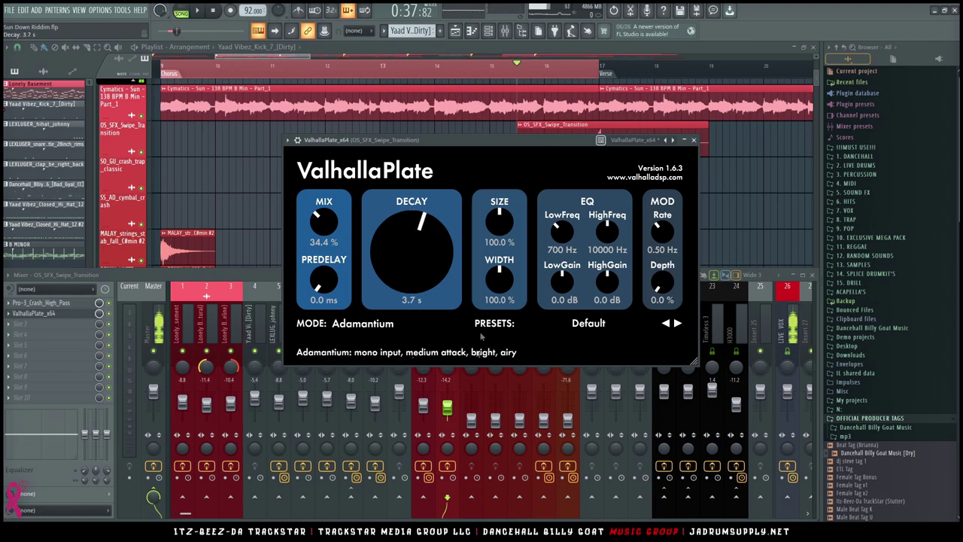
{"action": "left_click_drag", "start_coordinate": [422, 241], "coordinate": [424, 236]}
{"action": "key", "text": "space"}
{"action": "left_click_drag", "start_coordinate": [547, 140], "coordinate": [509, 159]}
{"action": "left_click_drag", "start_coordinate": [461, 301], "coordinate": [462, 297]}
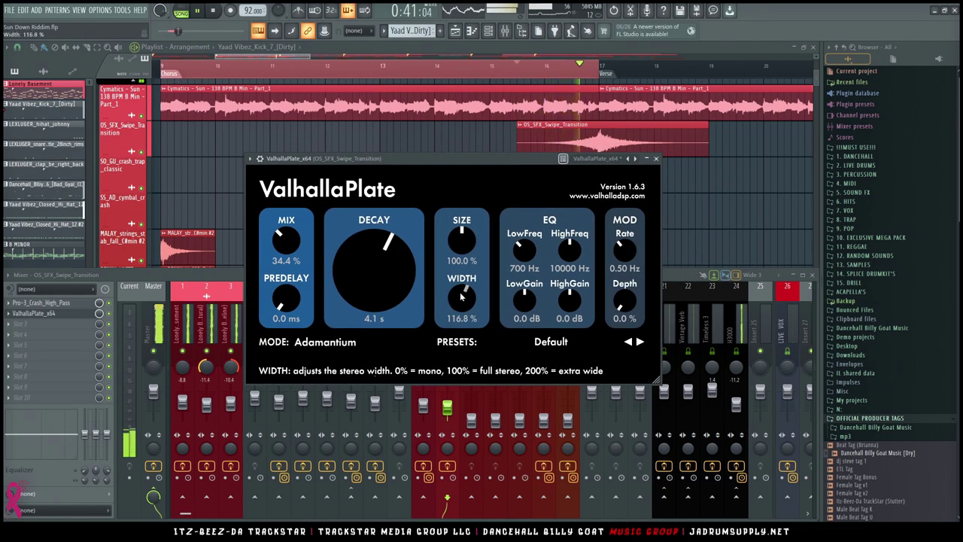
Step: Close the reverb window and load the Pro-3_Crash_High_Pass mixer state on the SO_GU_crash_trap_classic track
{"action": "left_click", "coordinate": [656, 159]}
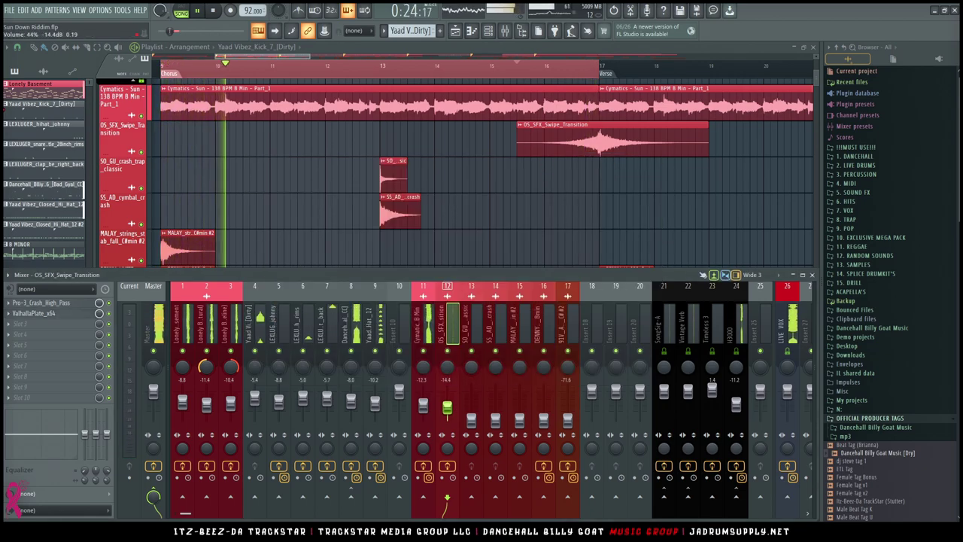
{"action": "left_click", "coordinate": [390, 180]}
{"action": "scroll", "coordinate": [475, 418], "scroll_direction": "up", "scroll_amount": 3}
{"action": "right_click", "coordinate": [483, 415]}
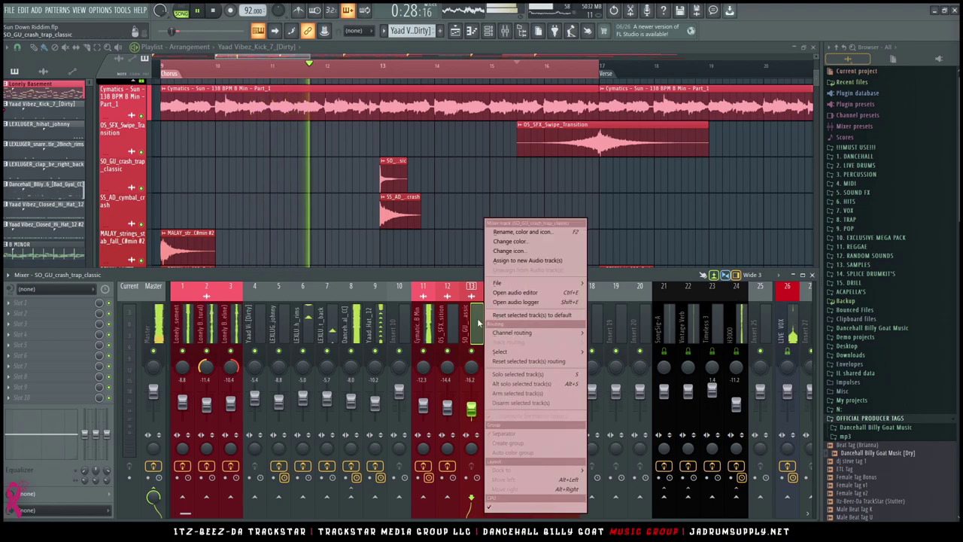
{"action": "mouse_move", "coordinate": [534, 283]}
{"action": "left_click", "coordinate": [643, 304]}
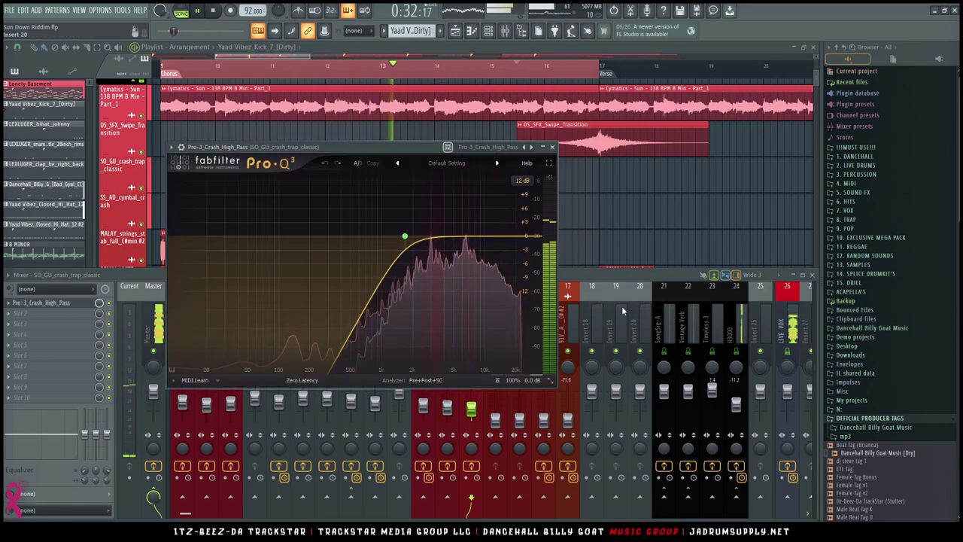
Step: Set the SO_GU_crash_trap_classic mixer track's volume to about -16.9 dB, return to the playlist and stop playback
{"action": "left_click", "coordinate": [598, 346]}
{"action": "left_click", "coordinate": [471, 411]}
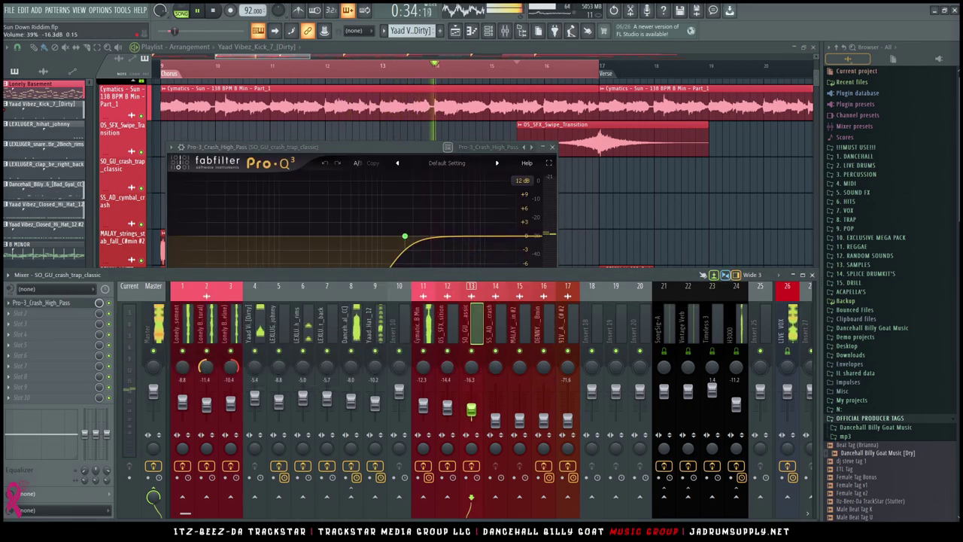
{"action": "left_click", "coordinate": [652, 213]}
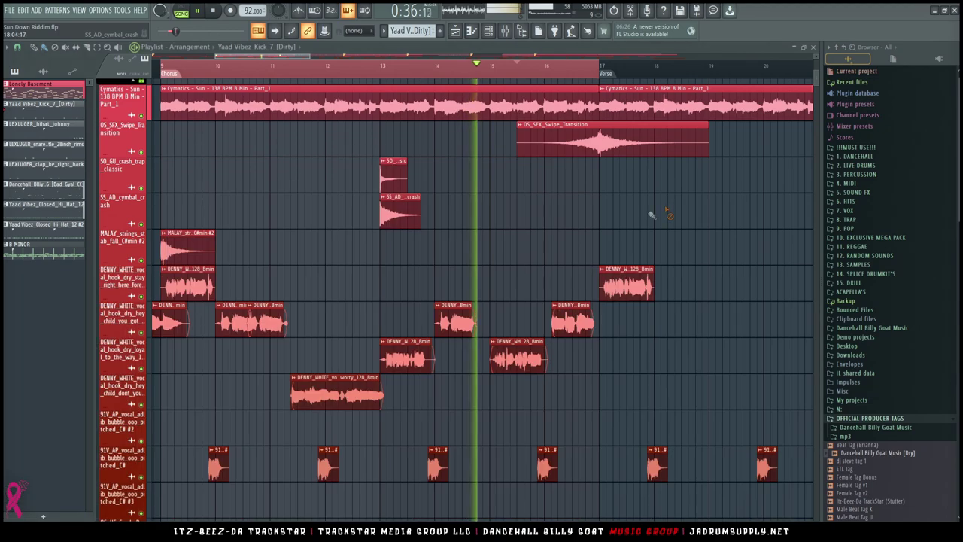
{"action": "key", "text": "space"}
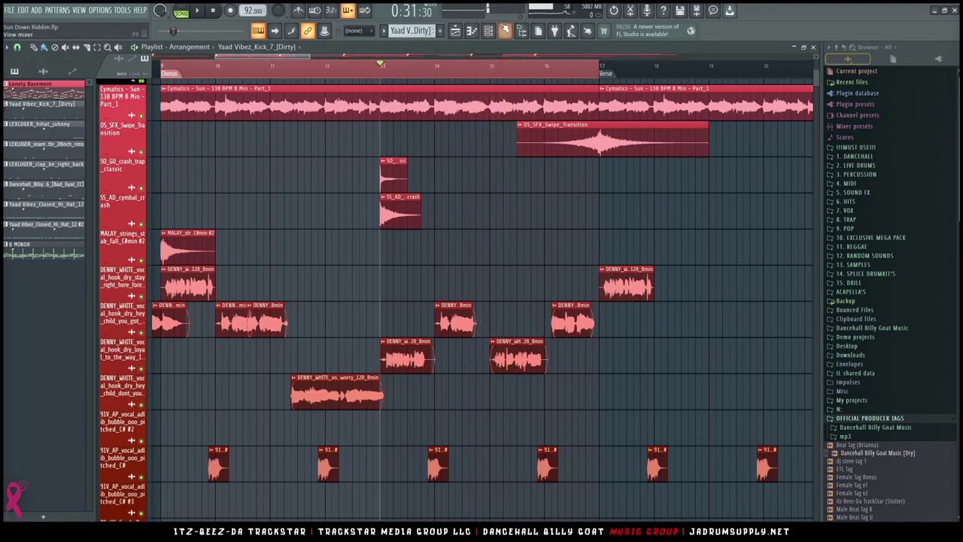
Step: Set the SS_AD_cymbal_crash mixer track to about -12.6 dB, then solo and unsolo it
{"action": "left_click", "coordinate": [505, 30]}
{"action": "left_click", "coordinate": [494, 418]}
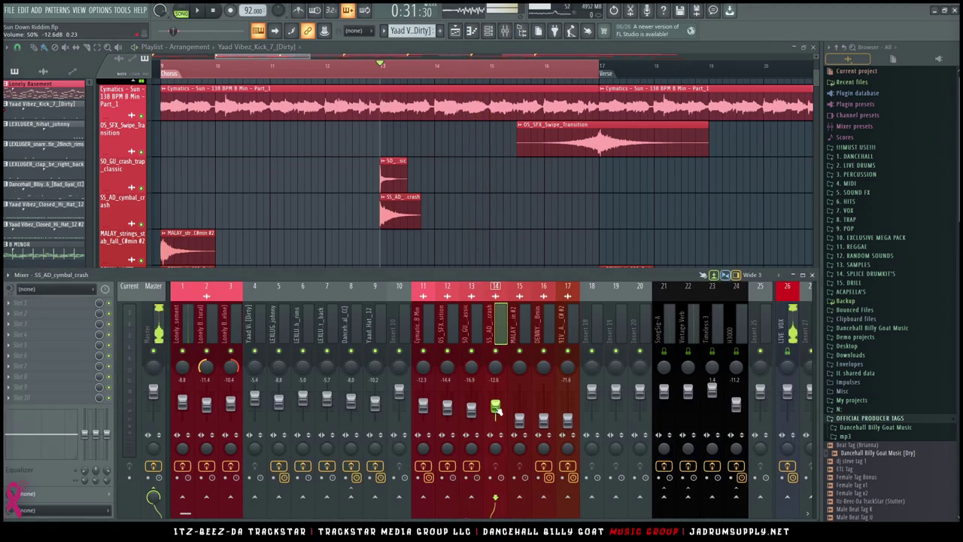
{"action": "right_click", "coordinate": [500, 352]}
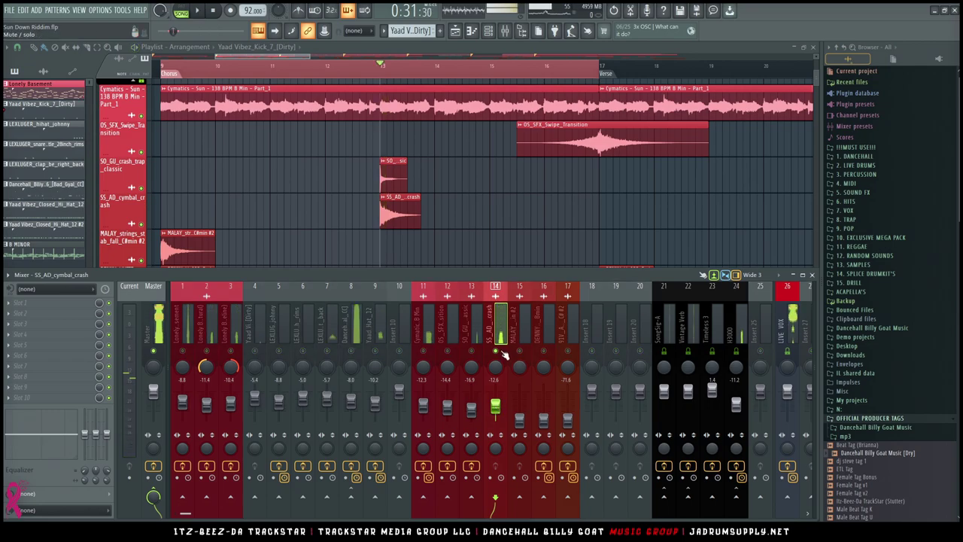
{"action": "right_click", "coordinate": [500, 352]}
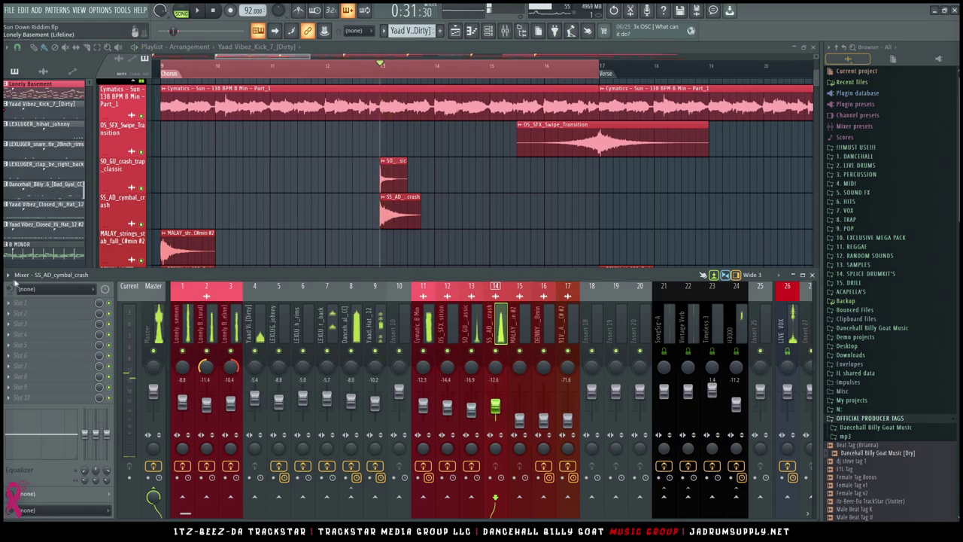
Step: Load the Pro-3_Crash_High_Pass state on the SS_AD_cymbal_crash track and add ValhallaPlate_x64 in its second effect slot
{"action": "right_click", "coordinate": [503, 331]}
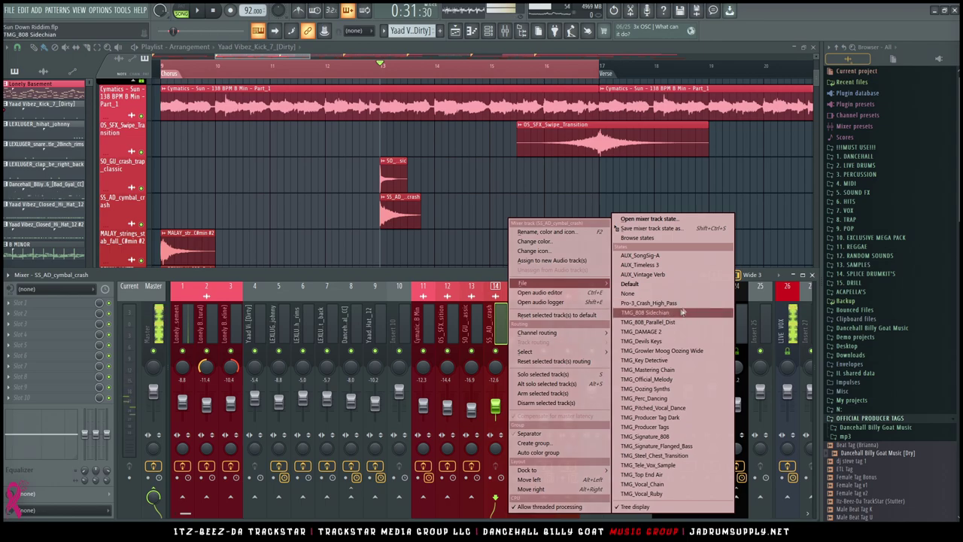
{"action": "left_click", "coordinate": [652, 304]}
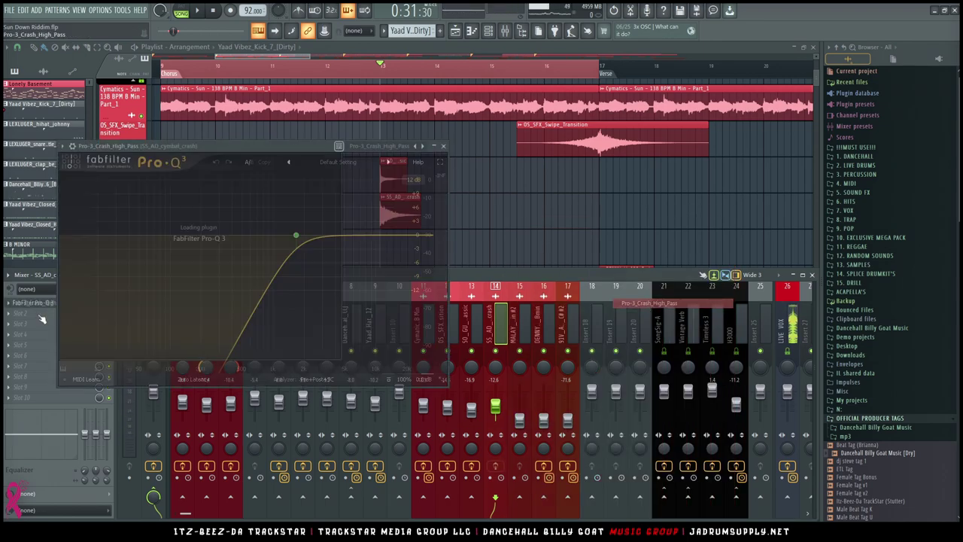
{"action": "left_click", "coordinate": [30, 303]}
{"action": "mouse_move", "coordinate": [393, 438]}
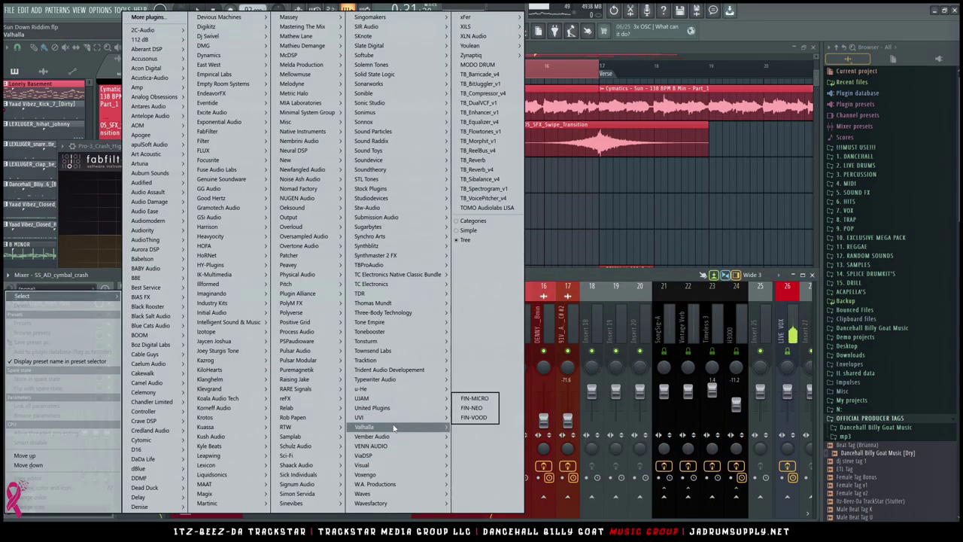
{"action": "mouse_move", "coordinate": [474, 443]}
{"action": "left_click", "coordinate": [530, 447]}
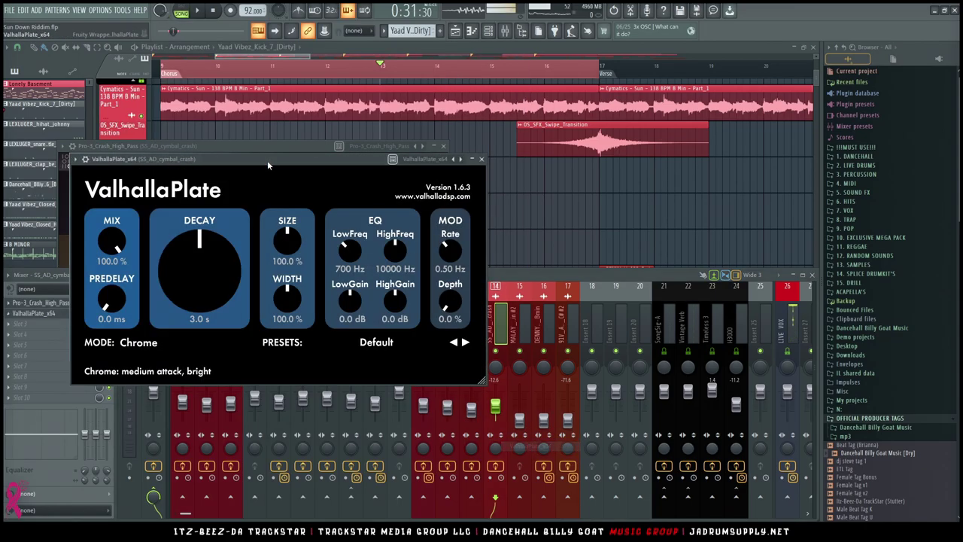
Step: Set the cymbal crash's ValhallaPlate to Steel mode with mix 34.8 %, decay 3.8 s and predelay 0.6 ms
{"action": "left_click", "coordinate": [372, 322]}
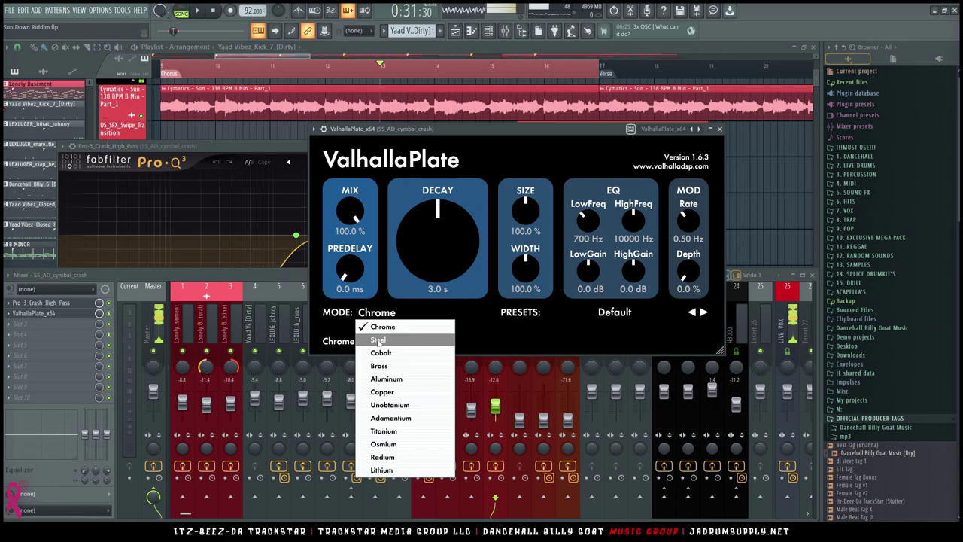
{"action": "left_click", "coordinate": [380, 338]}
{"action": "scroll", "coordinate": [461, 241], "scroll_direction": "up", "scroll_amount": 2}
{"action": "left_click_drag", "start_coordinate": [351, 215], "coordinate": [365, 295]}
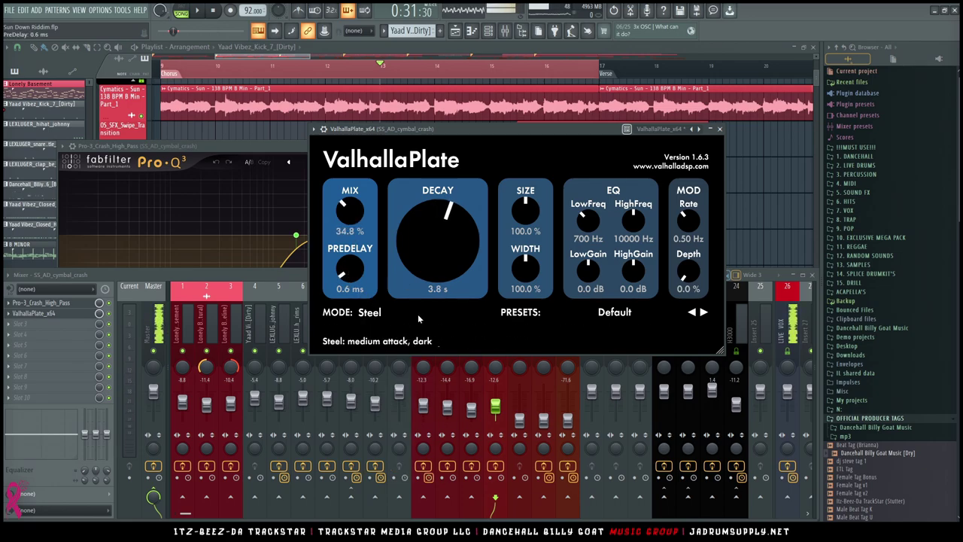
Step: Lower the SS_AD_cymbal_crash mixer track's volume to about -22.9 dB while playing back the crash
{"action": "key", "text": "space"}
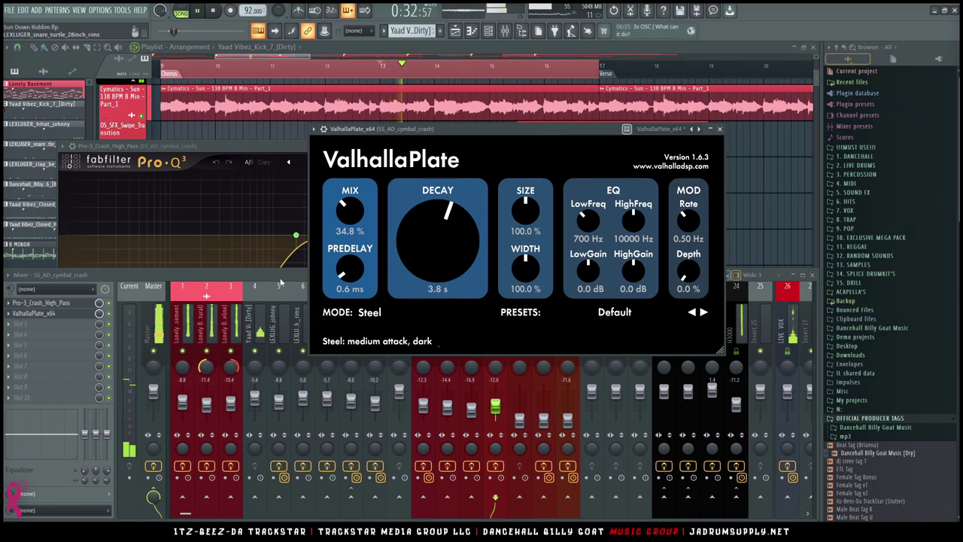
{"action": "key", "text": "space"}
{"action": "left_click", "coordinate": [449, 405]}
{"action": "left_click_drag", "start_coordinate": [495, 410], "coordinate": [498, 412]}
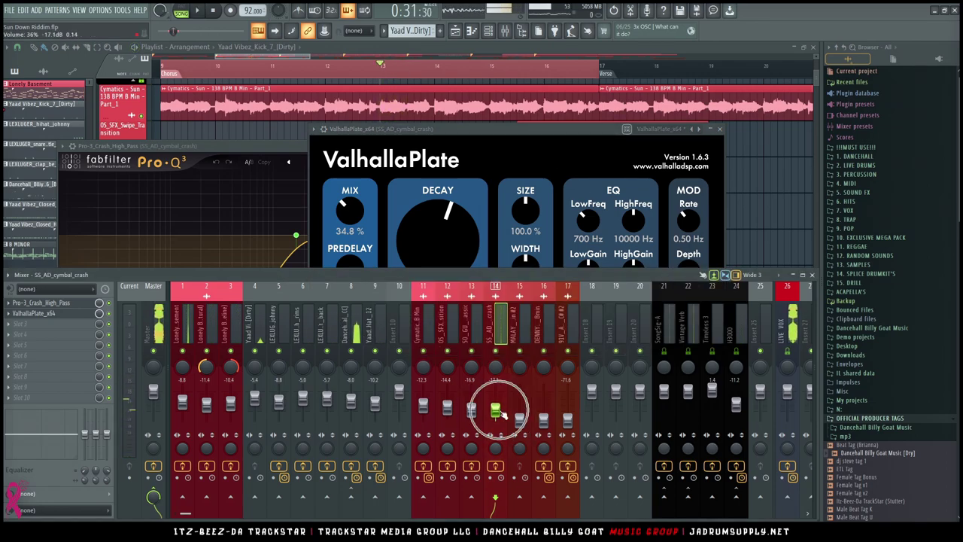
{"action": "key", "text": "space"}
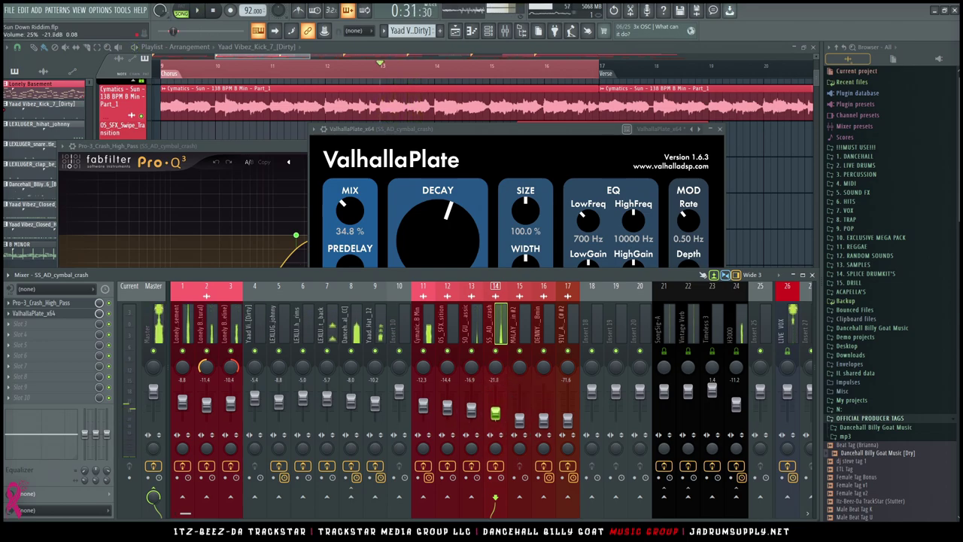
{"action": "key", "text": "space"}
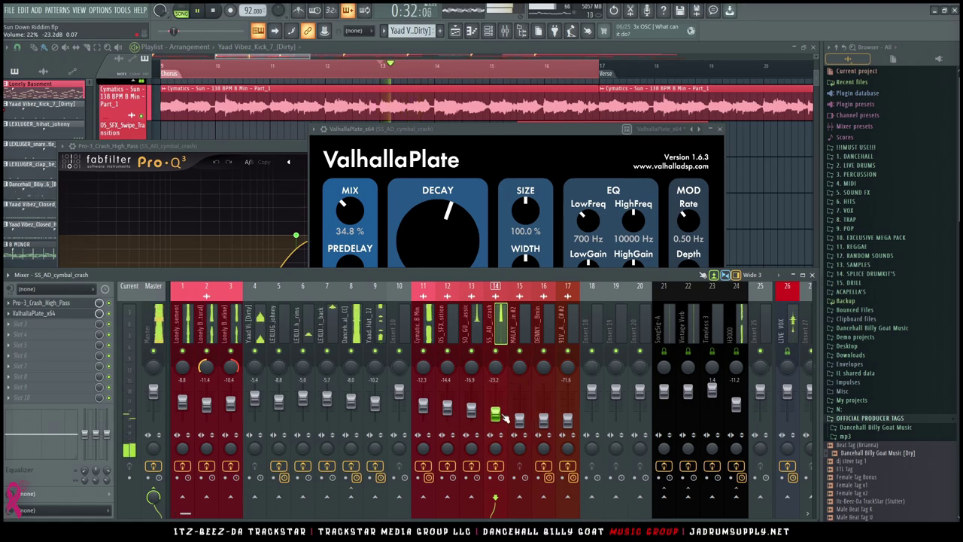
{"action": "key", "text": "space"}
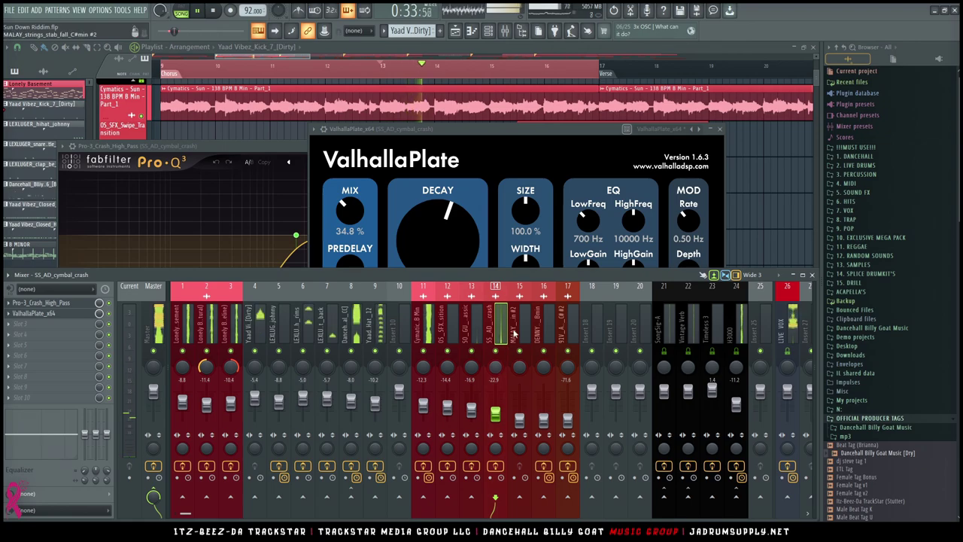
Step: Play from the Chorus marker and set the MALAY_strings_stab_fall mixer track's volume to about -10.6 dB
{"action": "left_click", "coordinate": [515, 333]}
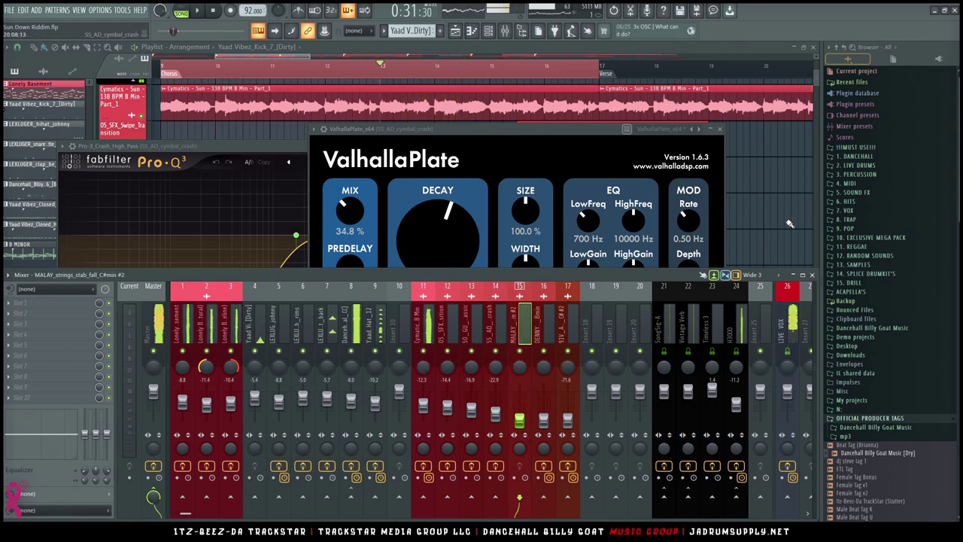
{"action": "left_click", "coordinate": [789, 224]}
{"action": "scroll", "coordinate": [416, 76], "scroll_direction": "down", "scroll_amount": 2}
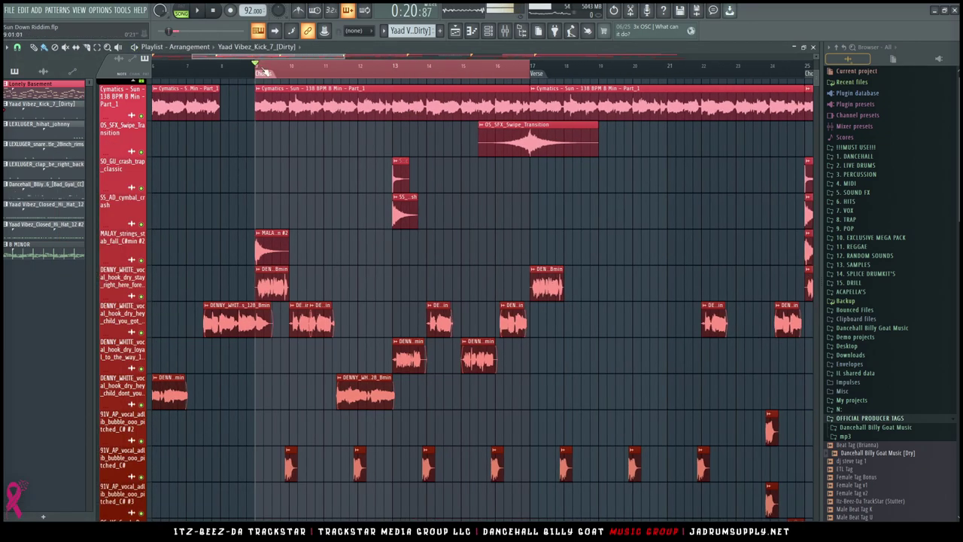
{"action": "left_click", "coordinate": [504, 32]}
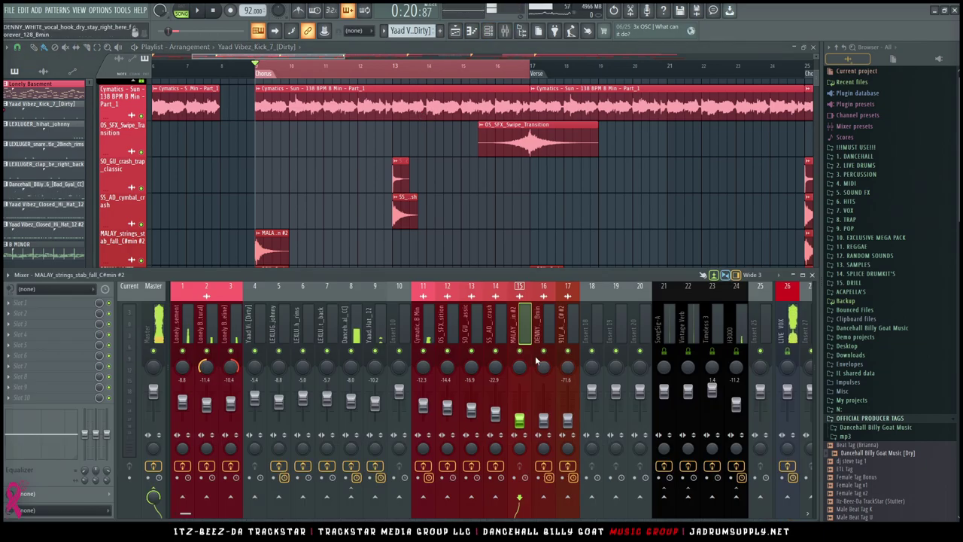
{"action": "key", "text": "space"}
{"action": "key", "text": "space"}
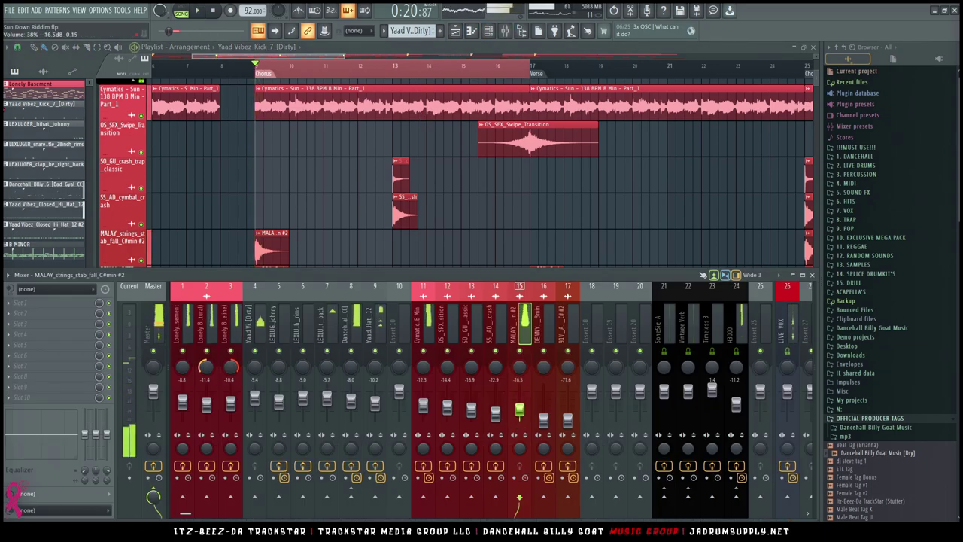
{"action": "left_click_drag", "start_coordinate": [519, 408], "coordinate": [519, 416]}
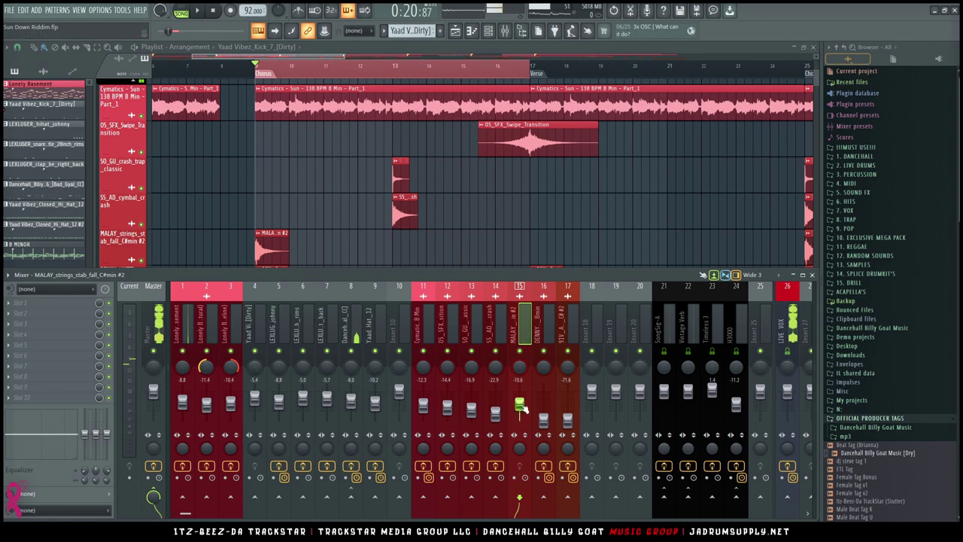
Step: Insert FabFilter Pro-Q 3 in the first effect slot of the MALAY_strings_stab_fall track
{"action": "left_click", "coordinate": [43, 310]}
{"action": "mouse_move", "coordinate": [241, 138]}
{"action": "mouse_move", "coordinate": [288, 141]}
{"action": "mouse_move", "coordinate": [329, 164]}
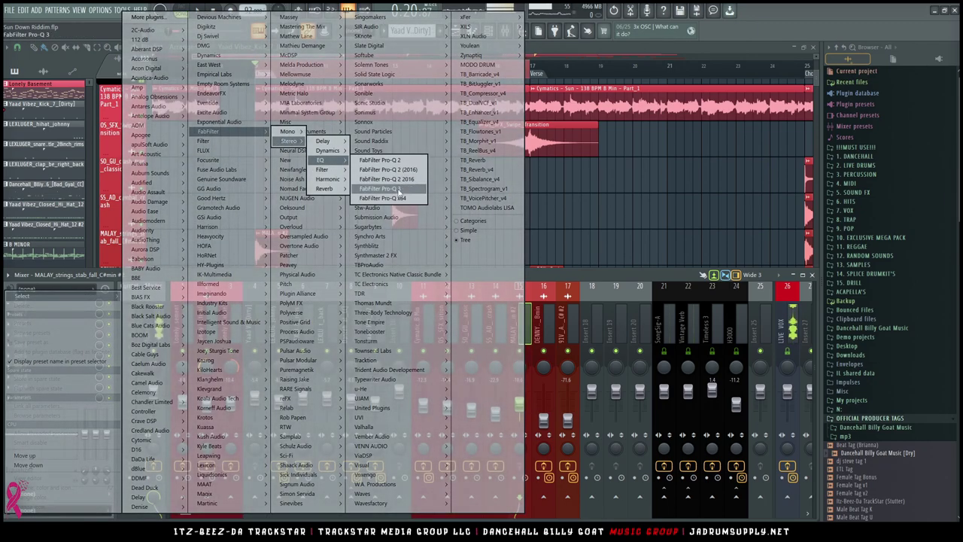
{"action": "left_click", "coordinate": [381, 188]}
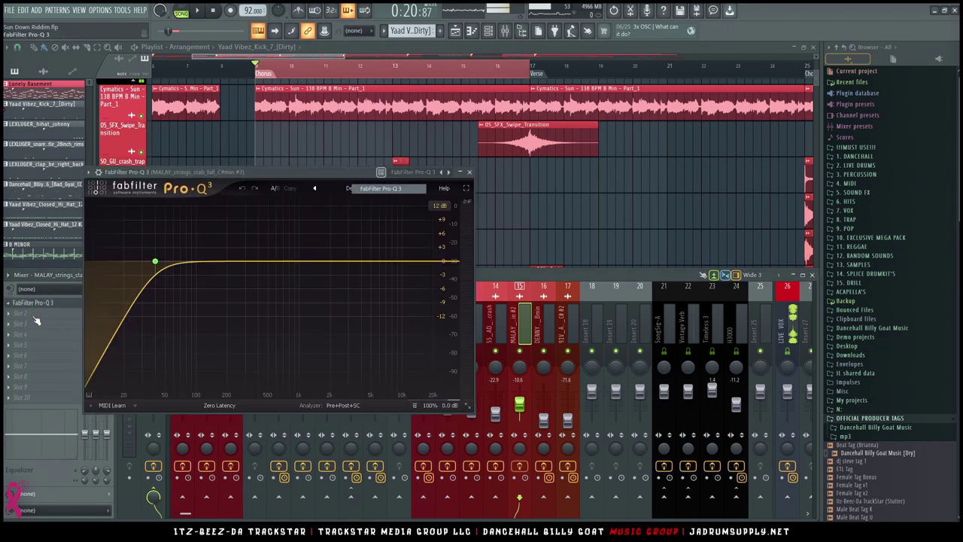
Step: Add ValhallaPlate_x64 and ValhallaVintageVerb_x64 in the second and third effect slots of the MALAY_strings_stab_fall track
{"action": "left_click", "coordinate": [34, 315]}
{"action": "mouse_move", "coordinate": [408, 428]}
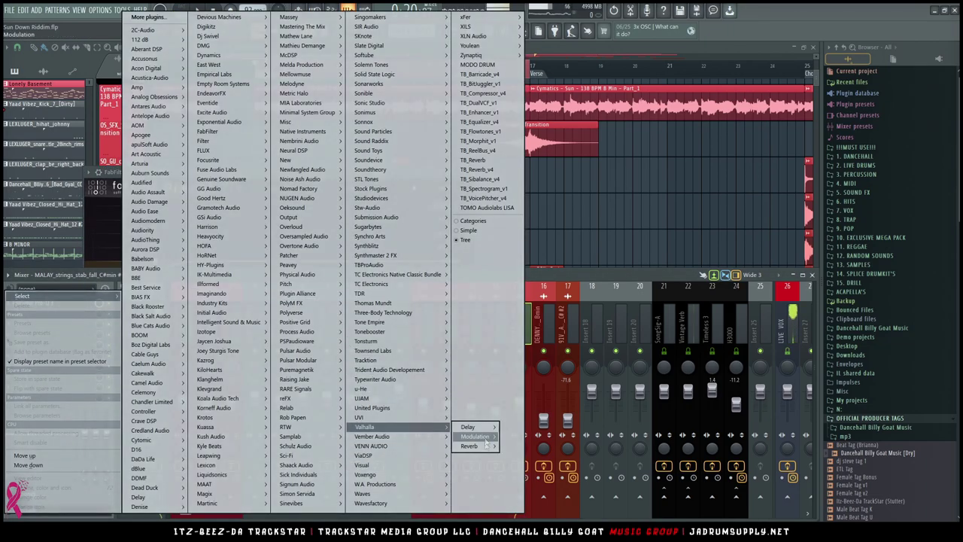
{"action": "mouse_move", "coordinate": [476, 444]}
{"action": "left_click", "coordinate": [531, 446]}
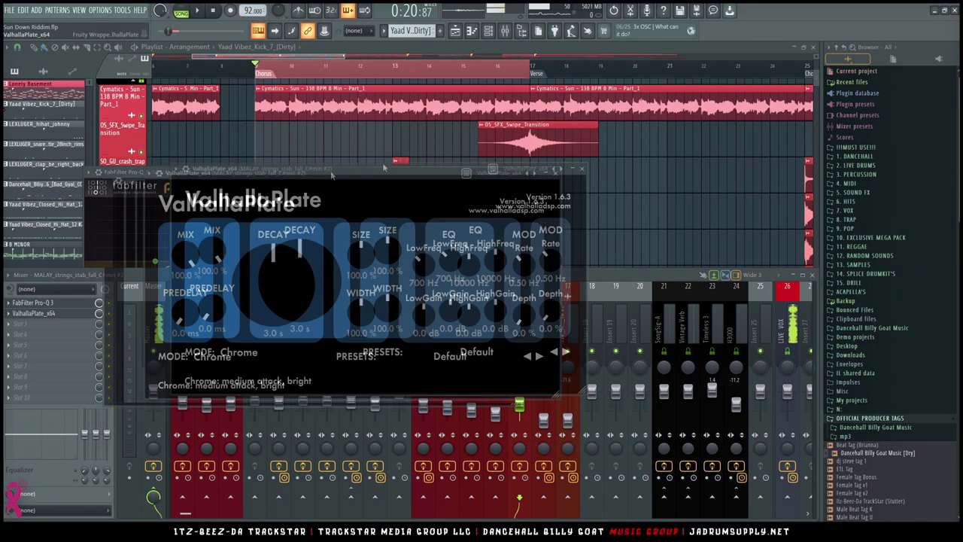
{"action": "left_click", "coordinate": [75, 325]}
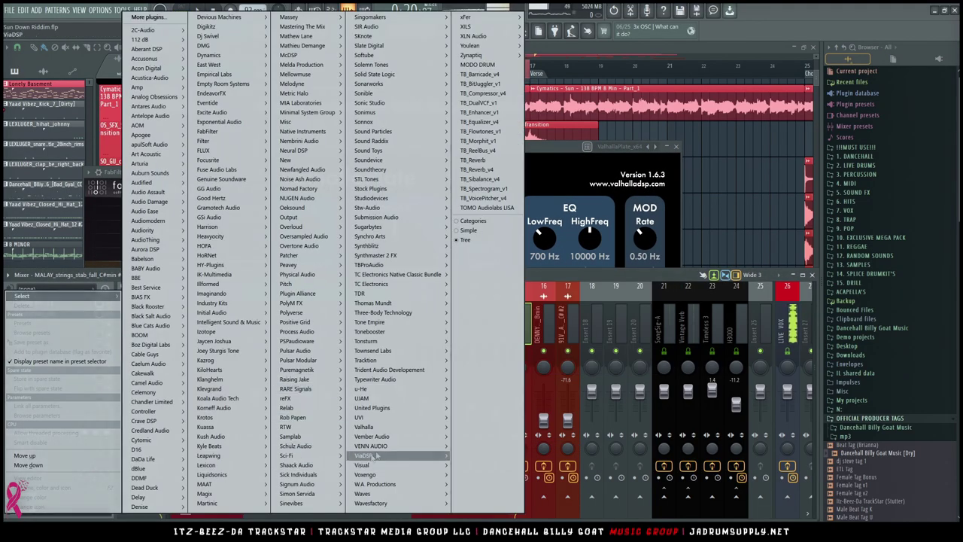
{"action": "mouse_move", "coordinate": [407, 427]}
{"action": "mouse_move", "coordinate": [470, 445]}
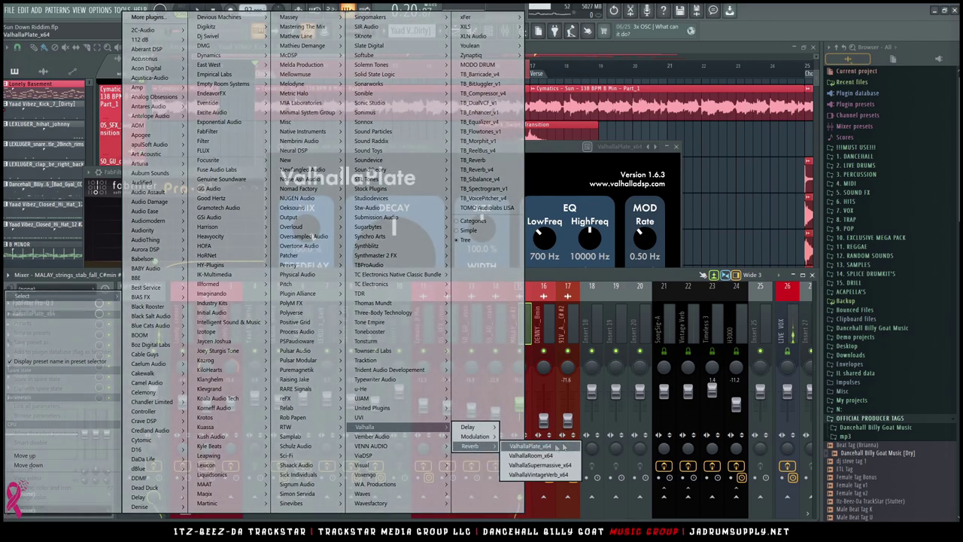
{"action": "left_click", "coordinate": [553, 476]}
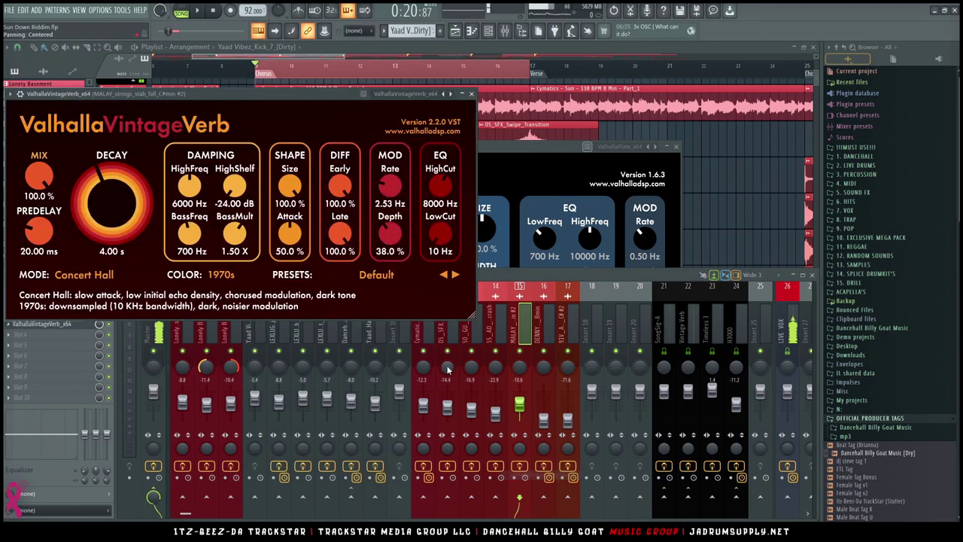
Step: Arrange the Pro-Q 3, ValhallaPlate and ValhallaVintageVerb windows so that they do not overlap one another
{"action": "left_click_drag", "start_coordinate": [325, 95], "coordinate": [643, 282]}
{"action": "left_click_drag", "start_coordinate": [213, 171], "coordinate": [128, 48]}
{"action": "left_click_drag", "start_coordinate": [424, 149], "coordinate": [557, 48]}
{"action": "left_click_drag", "start_coordinate": [610, 283], "coordinate": [681, 285]}
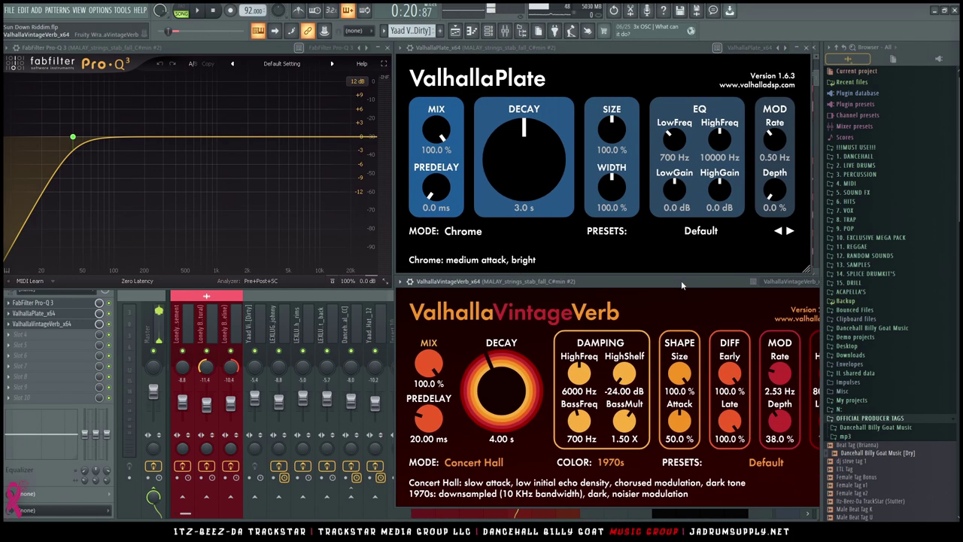
Step: Hide the browser to make room for the plugin windows and play back the string stab
{"action": "key", "text": "alt+F8"}
{"action": "key", "text": "alt+F8"}
{"action": "key", "text": "alt+F8"}
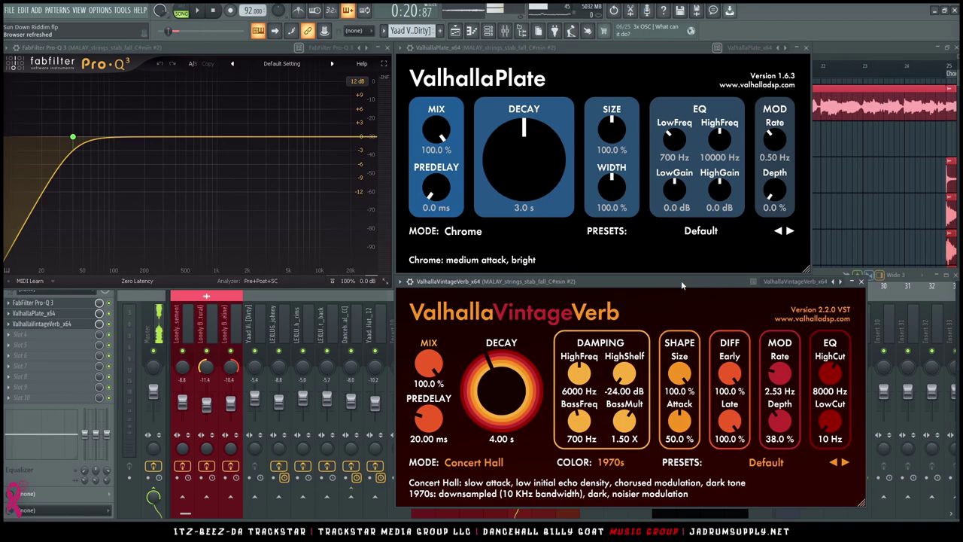
{"action": "key", "text": "space"}
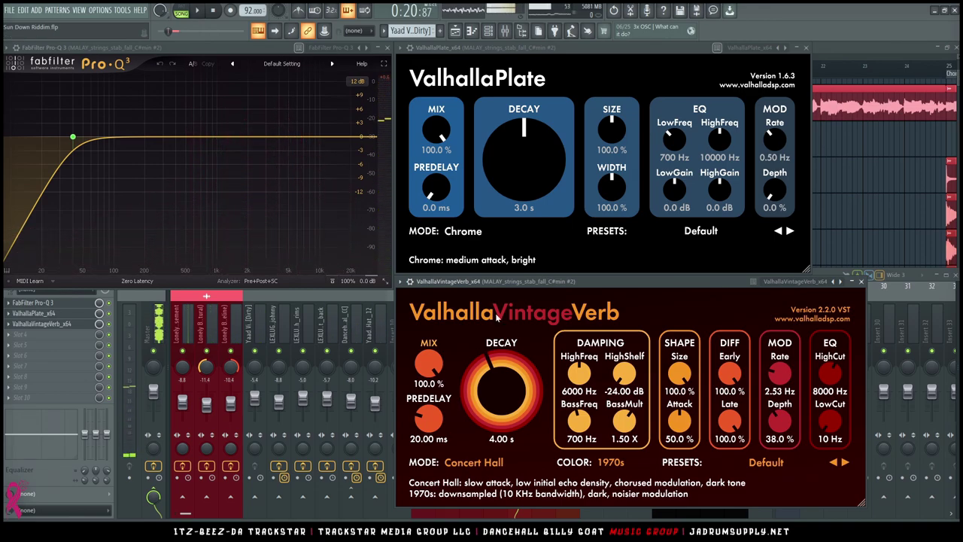
Step: Zero both reverbs' mix and band-limit Pro-Q 3 with a 24 dB/oct low cut at about 206 Hz and a high cut at about 7724 Hz
{"action": "left_click_drag", "start_coordinate": [452, 149], "coordinate": [487, 512]}
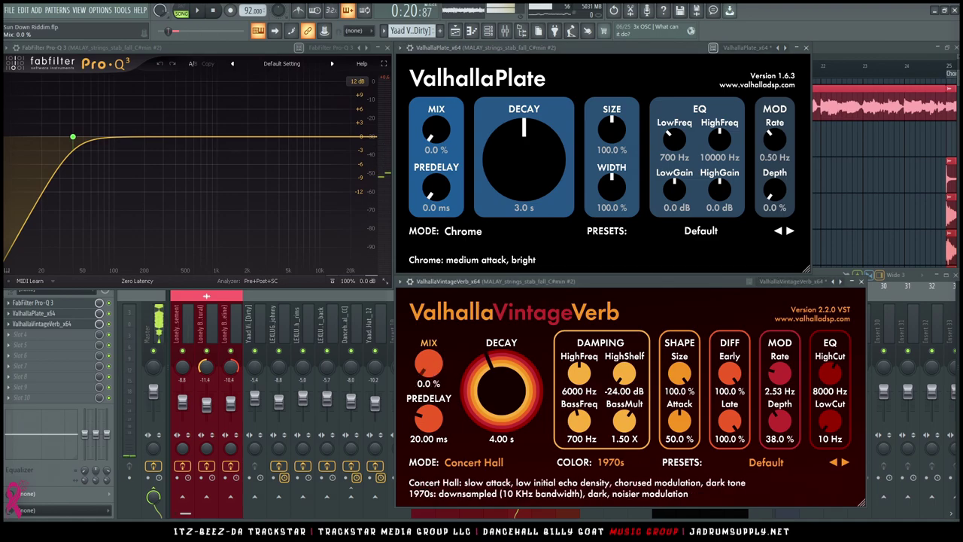
{"action": "left_click_drag", "start_coordinate": [452, 369], "coordinate": [482, 512]}
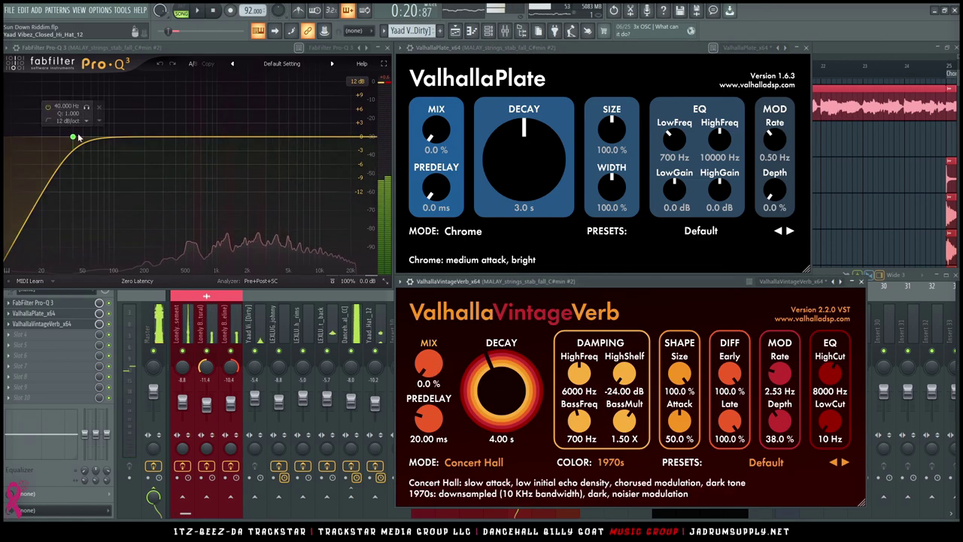
{"action": "left_click_drag", "start_coordinate": [72, 138], "coordinate": [146, 137]}
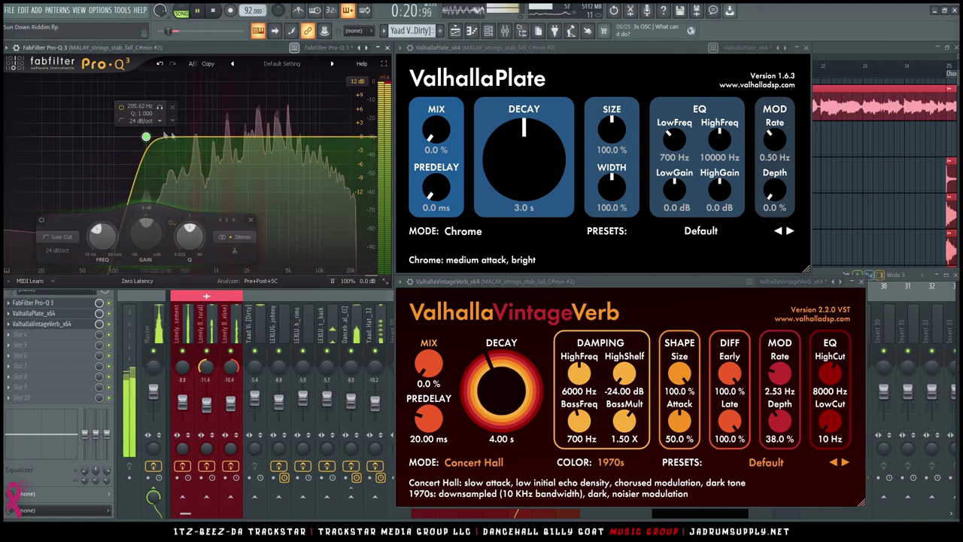
{"action": "left_click_drag", "start_coordinate": [358, 142], "coordinate": [308, 136]}
{"action": "key", "text": "space"}
Step: Add five dynamic bell bands between about 586 Hz and 4459 Hz in Pro-Q 3, each with a Q of 2.073
{"action": "left_click", "coordinate": [284, 138]}
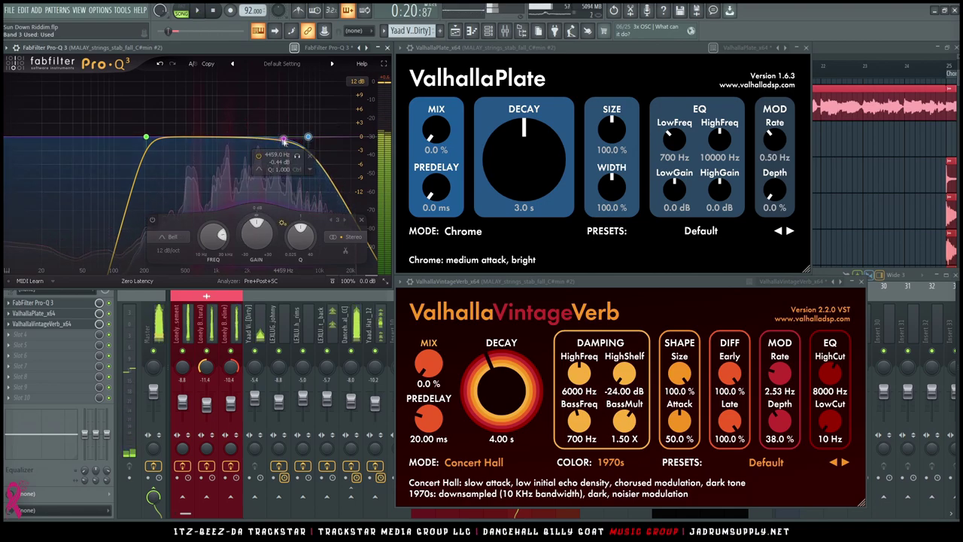
{"action": "left_click", "coordinate": [250, 134]}
{"action": "left_click", "coordinate": [228, 137]}
{"action": "left_click", "coordinate": [193, 138]}
{"action": "left_click", "coordinate": [250, 138]}
{"action": "left_click_drag", "start_coordinate": [188, 122], "coordinate": [290, 147]}
{"action": "right_click", "coordinate": [287, 140]}
{"action": "left_click", "coordinate": [320, 169]}
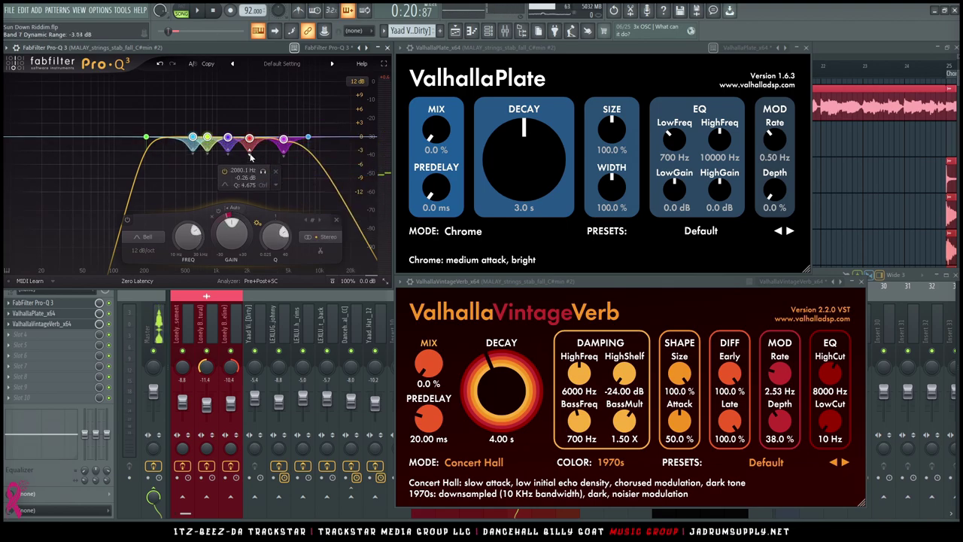
{"action": "left_click", "coordinate": [205, 171]}
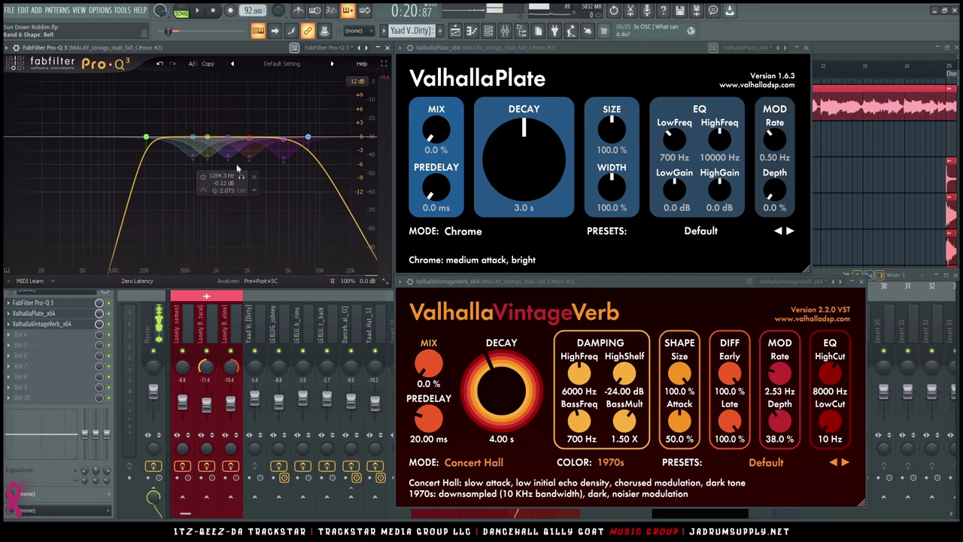
Step: Bypass and re-enable all Pro-Q 3 bands together to compare the string stab with and without EQ
{"action": "key", "text": "space"}
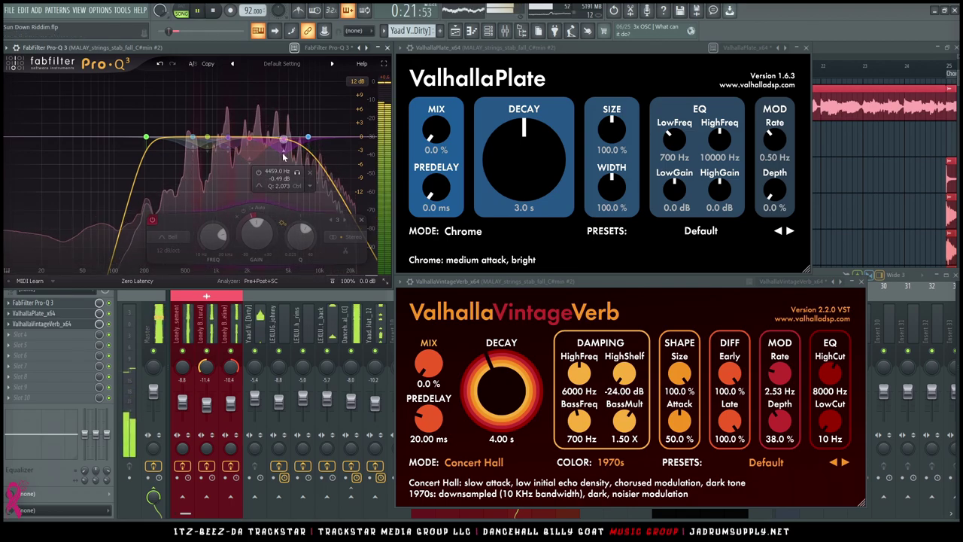
{"action": "left_click_drag", "start_coordinate": [76, 97], "coordinate": [385, 189]}
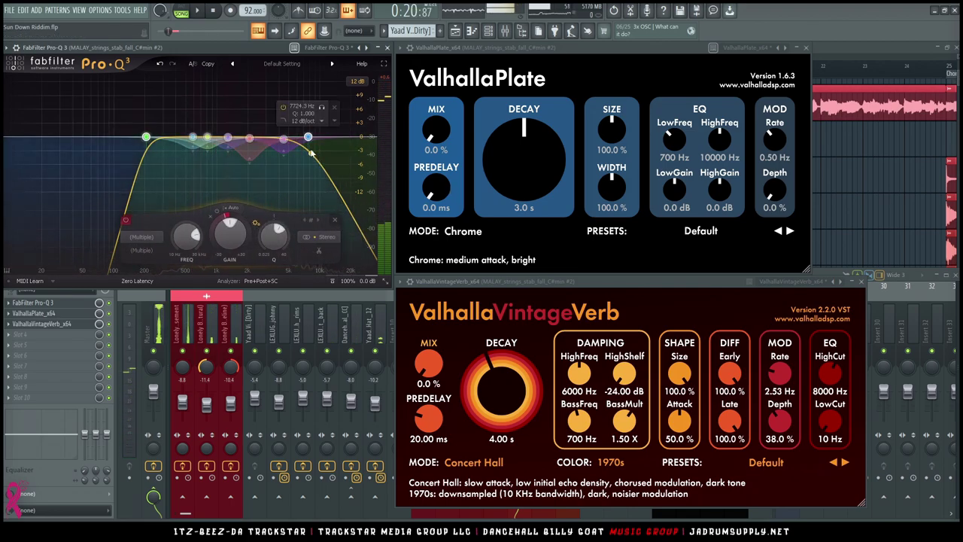
{"action": "right_click", "coordinate": [308, 137]}
{"action": "left_click", "coordinate": [343, 145]}
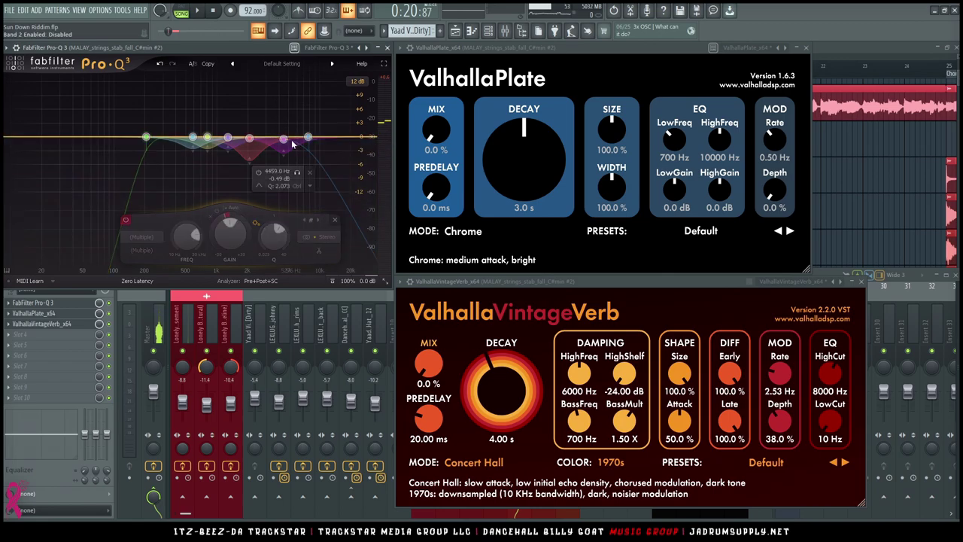
{"action": "right_click", "coordinate": [308, 138]}
{"action": "left_click", "coordinate": [347, 147]}
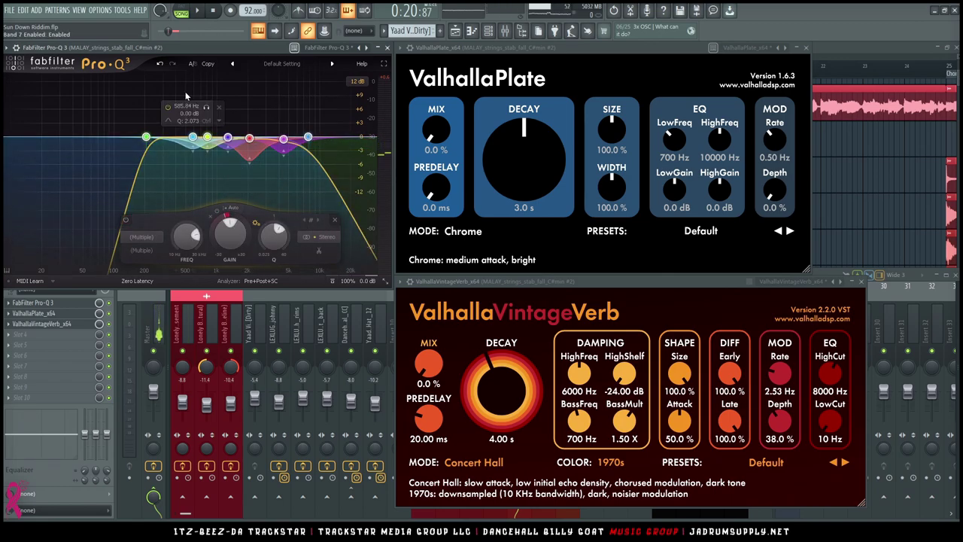
{"action": "key", "text": "space"}
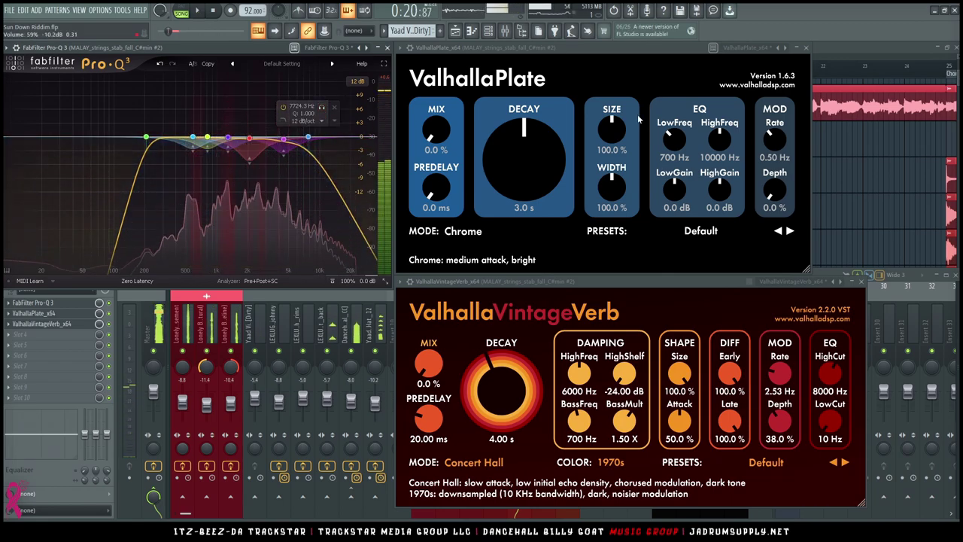
Step: Set ValhallaPlate to Adamantium mode with a 6.0 s decay and 29.2% mix, and play back the string stab
{"action": "left_click", "coordinate": [473, 235]}
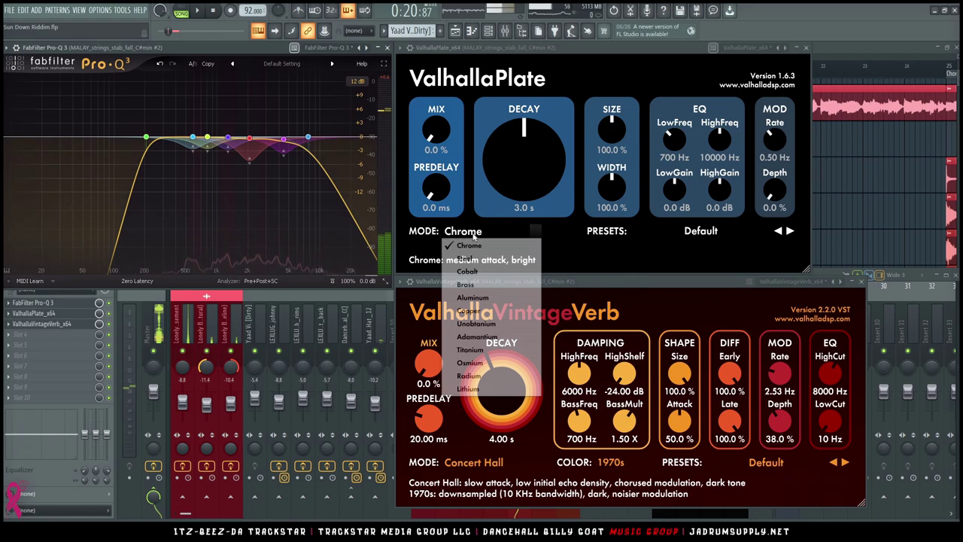
{"action": "left_click", "coordinate": [477, 337]}
{"action": "left_click_drag", "start_coordinate": [519, 202], "coordinate": [521, 152]}
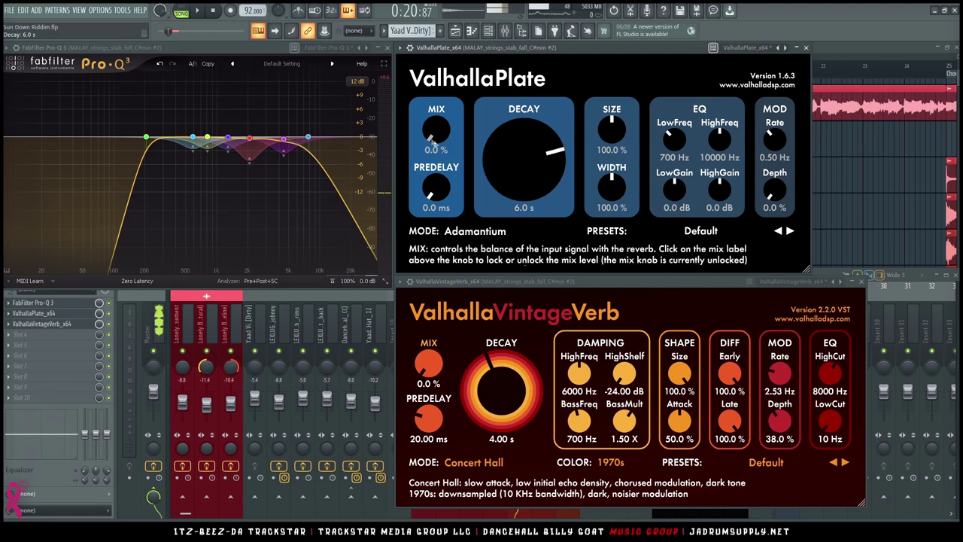
{"action": "left_click_drag", "start_coordinate": [435, 128], "coordinate": [435, 111]}
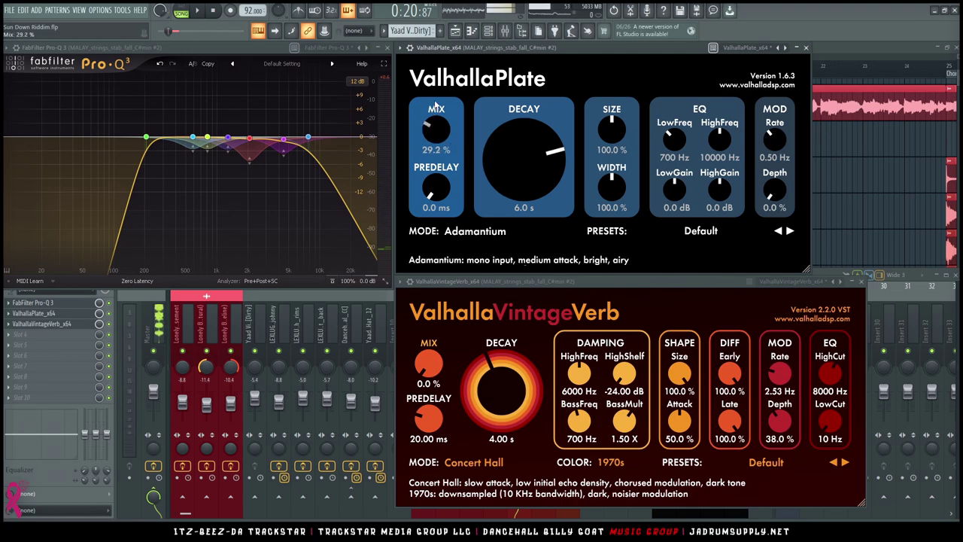
{"action": "key", "text": "space"}
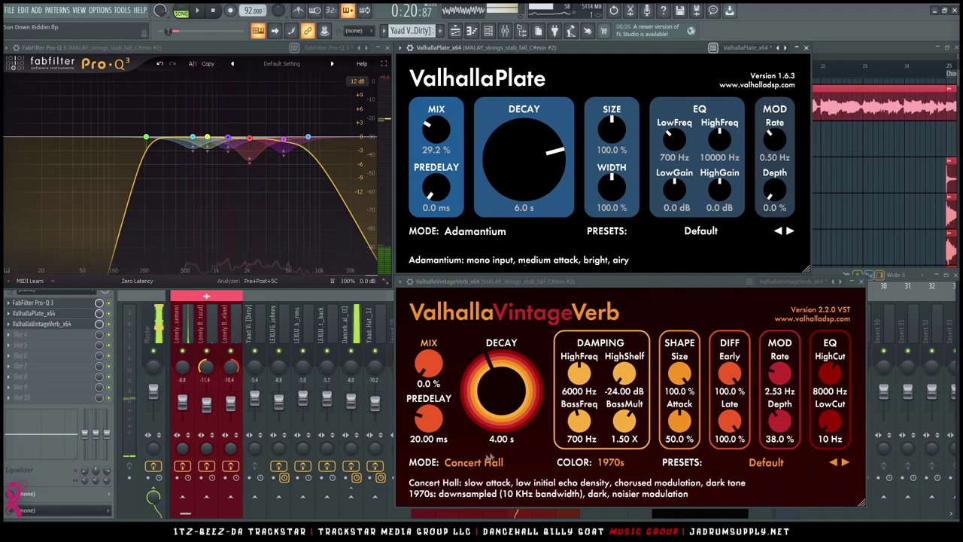
Step: Set ValhallaVintageVerb to Sanctuary mode and NOW color with 68.94 ms predelay, 3.52 s decay and 28% mix, and play it back
{"action": "left_click", "coordinate": [473, 462]}
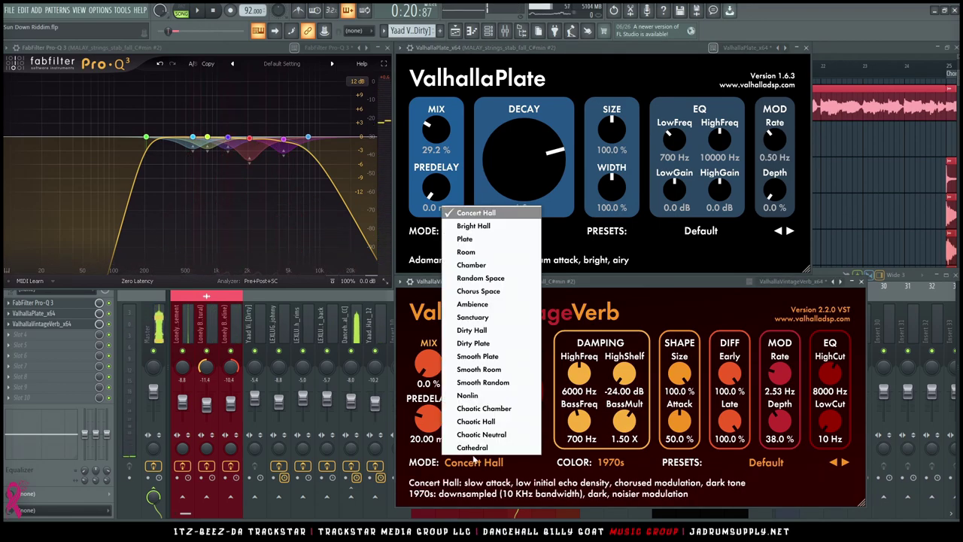
{"action": "left_click", "coordinate": [486, 318]}
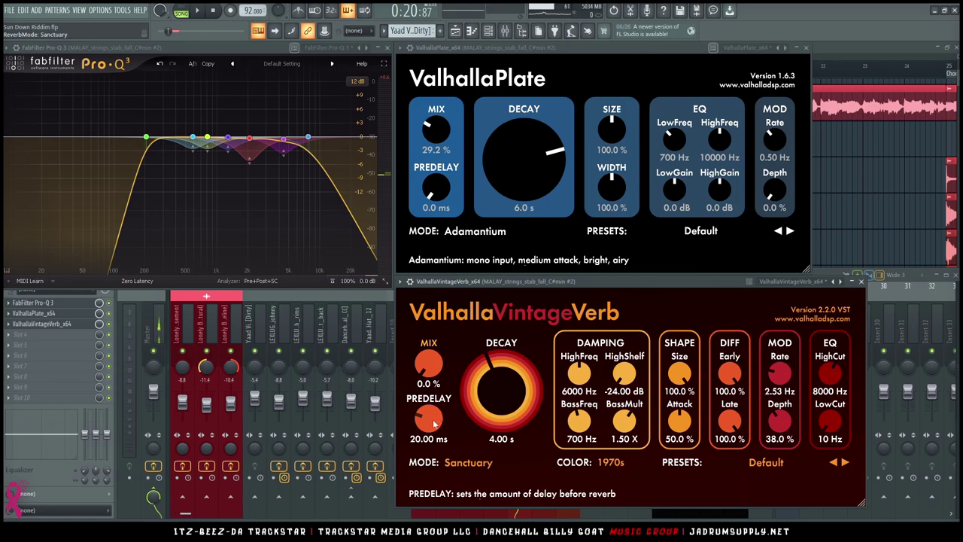
{"action": "left_click_drag", "start_coordinate": [432, 406], "coordinate": [432, 405]}
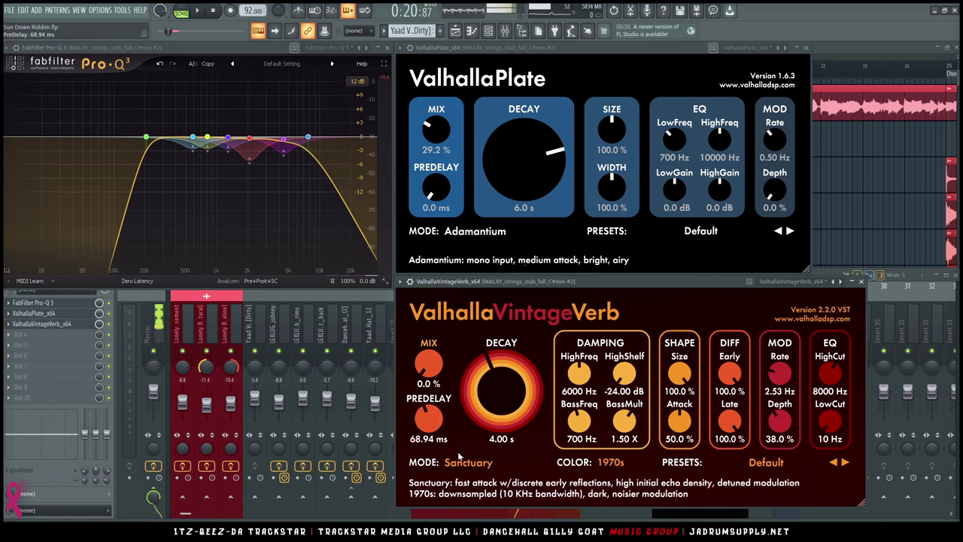
{"action": "left_click", "coordinate": [613, 462]}
{"action": "left_click", "coordinate": [617, 502]}
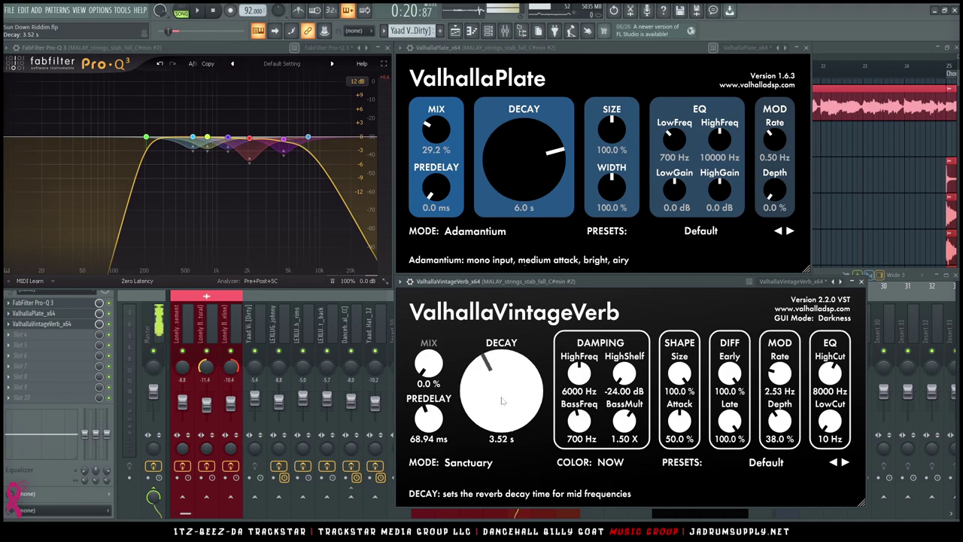
{"action": "left_click_drag", "start_coordinate": [427, 359], "coordinate": [423, 333]}
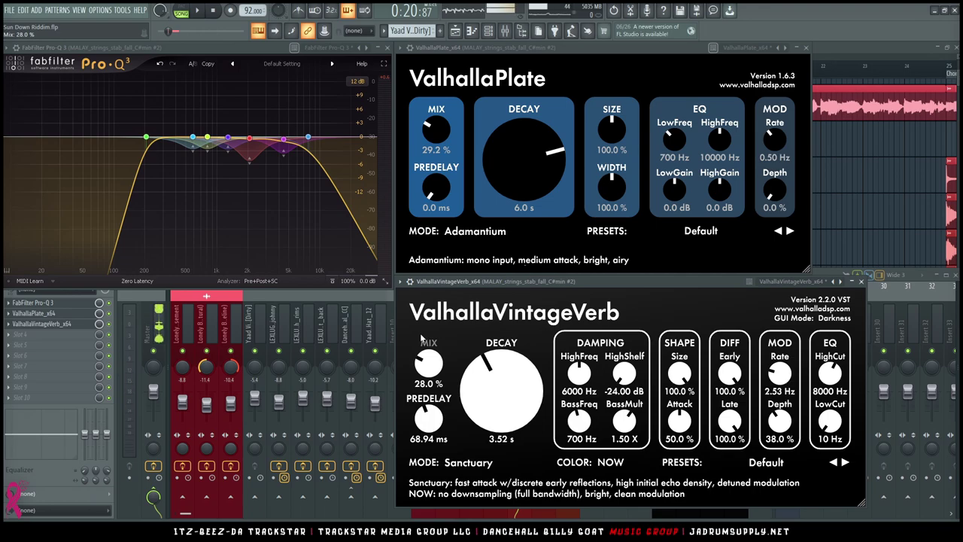
{"action": "key", "text": "space"}
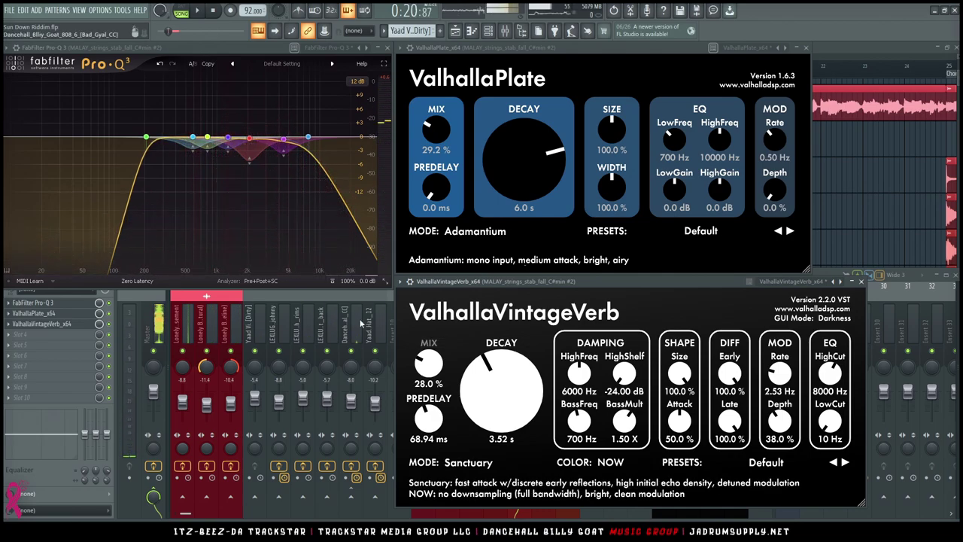
Step: Solo the MALAY_strings_stab_fall track and compare its sound with the two Valhalla reverbs switched off and on
{"action": "left_click", "coordinate": [314, 321]}
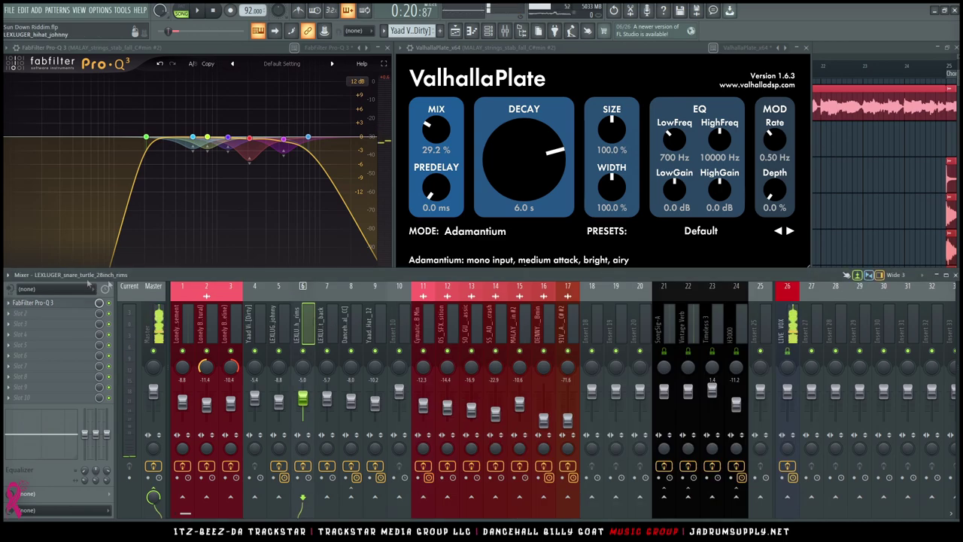
{"action": "key", "text": "space"}
{"action": "key", "text": "space"}
{"action": "right_click", "coordinate": [520, 351]}
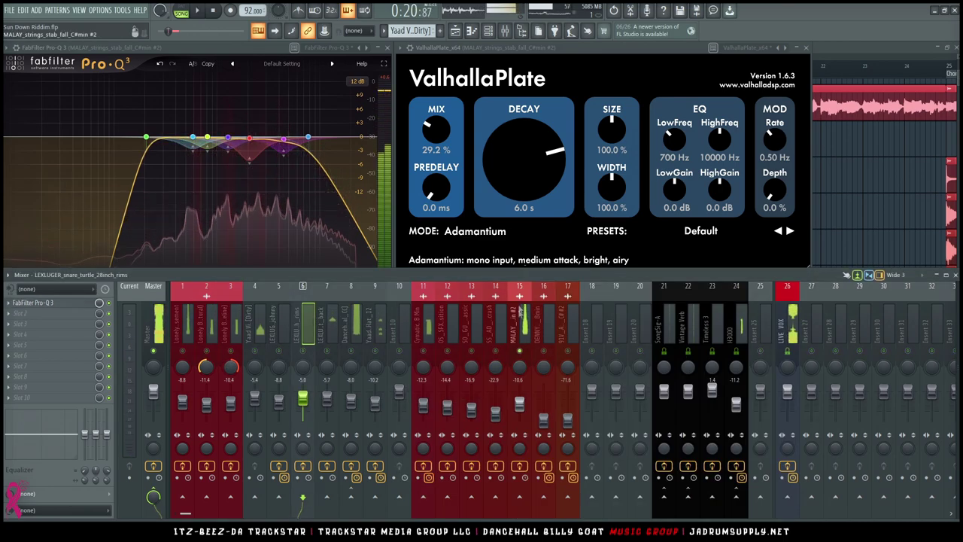
{"action": "left_click", "coordinate": [518, 321]}
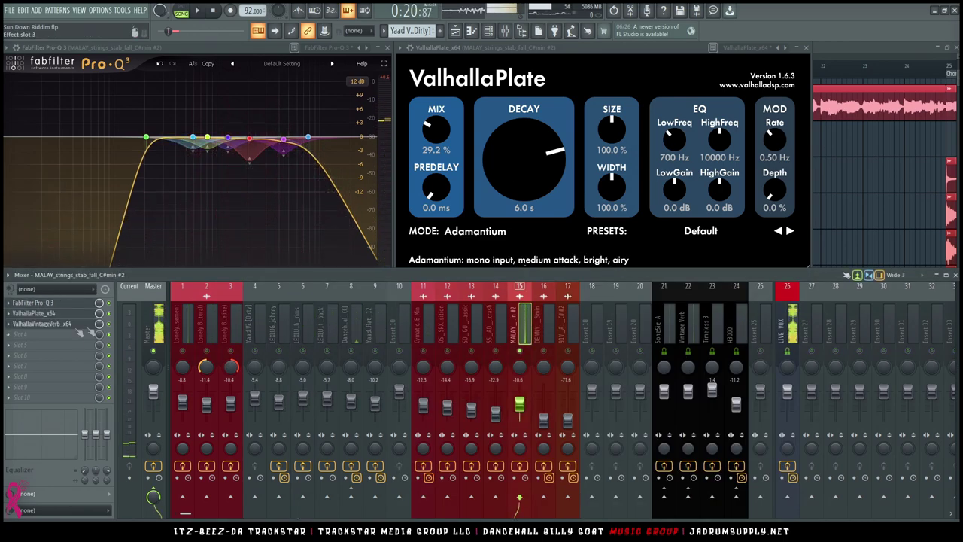
{"action": "key", "text": "space"}
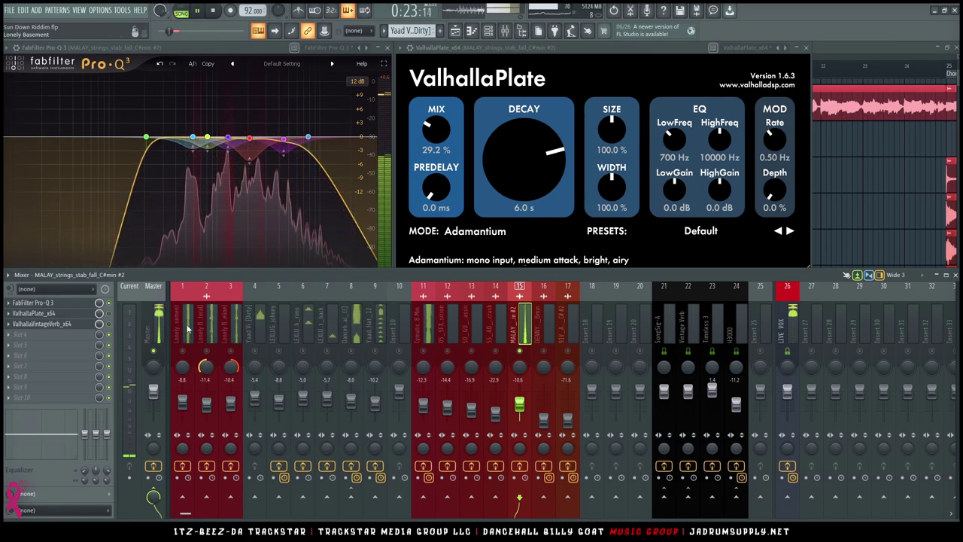
{"action": "key", "text": "space"}
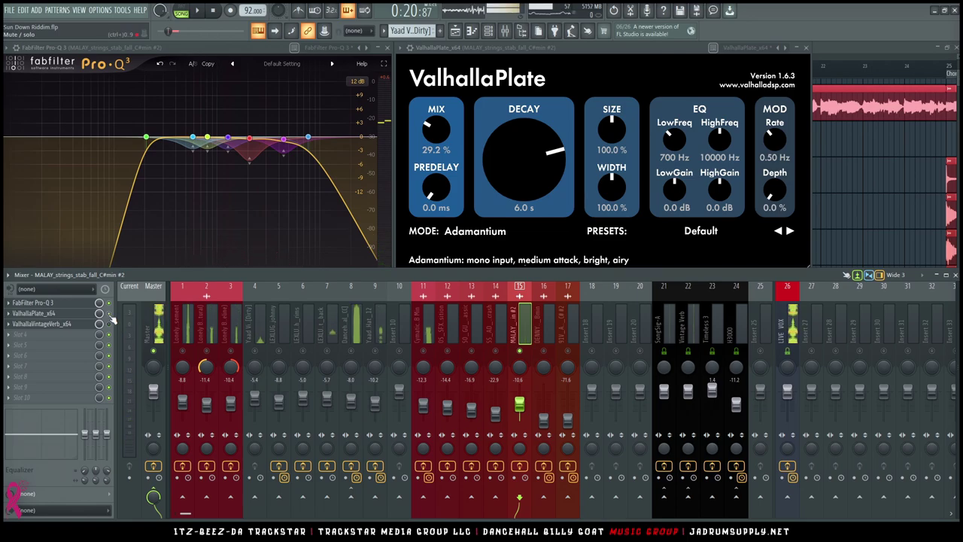
{"action": "key", "text": "space"}
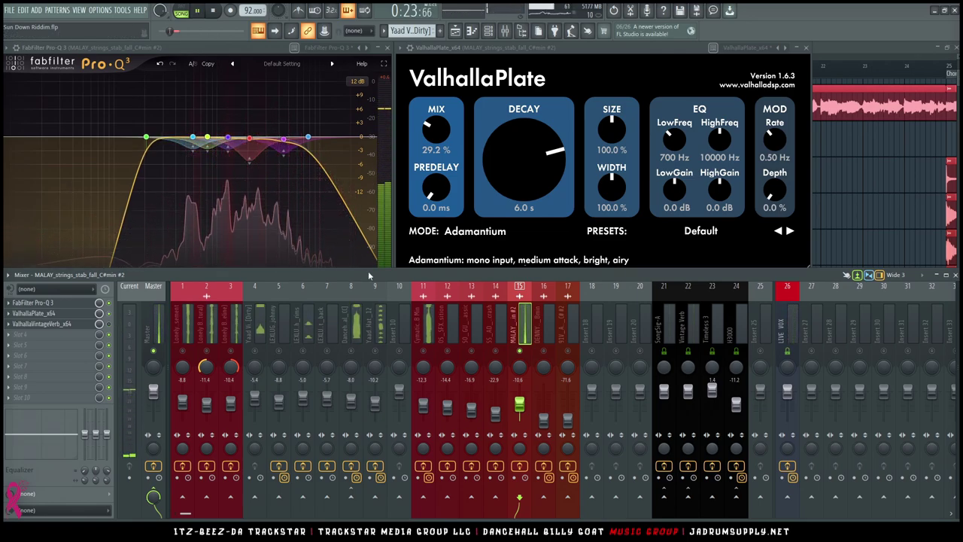
{"action": "key", "text": "space"}
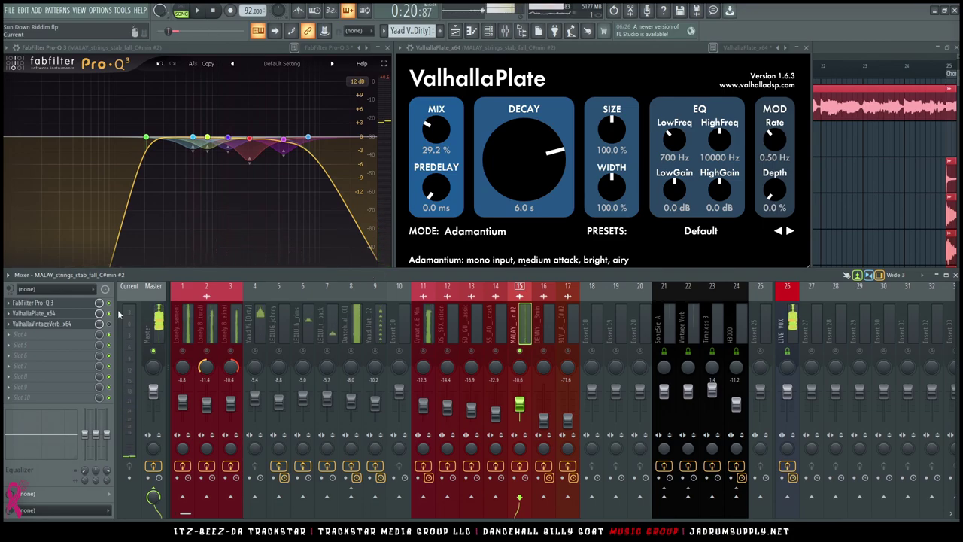
{"action": "key", "text": "space"}
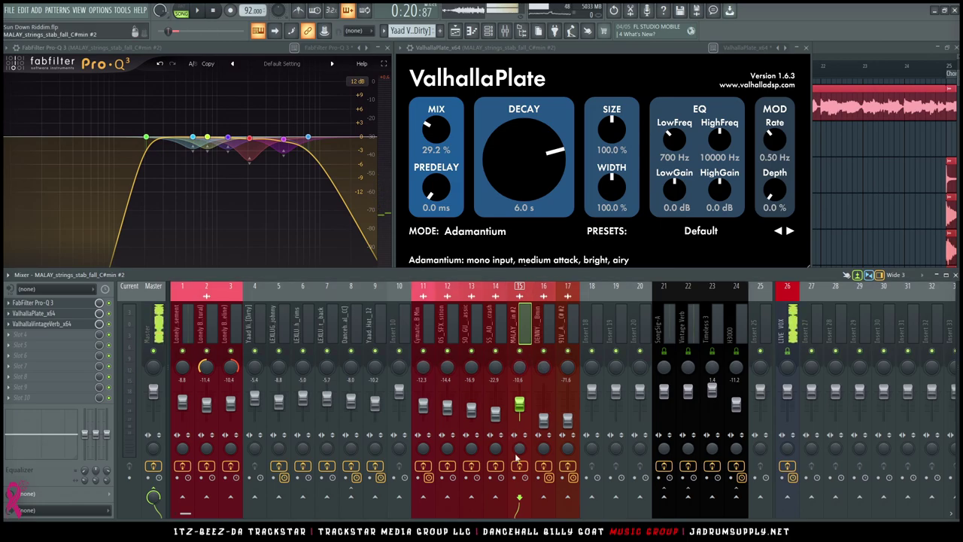
Step: Lower the MALAY_strings_stab_fall track's volume to -14.3 dB while playing back the full beat
{"action": "key", "text": "space"}
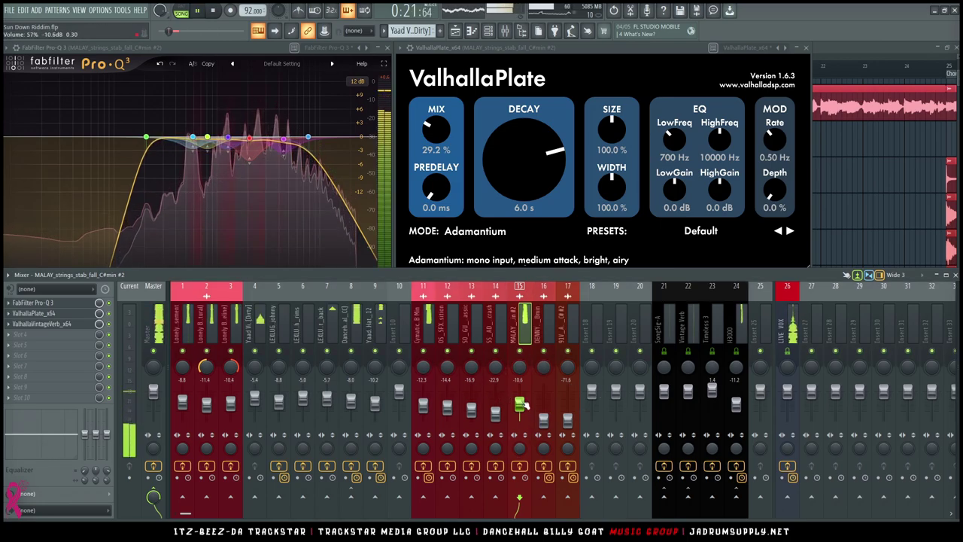
{"action": "left_click_drag", "start_coordinate": [519, 405], "coordinate": [519, 407]}
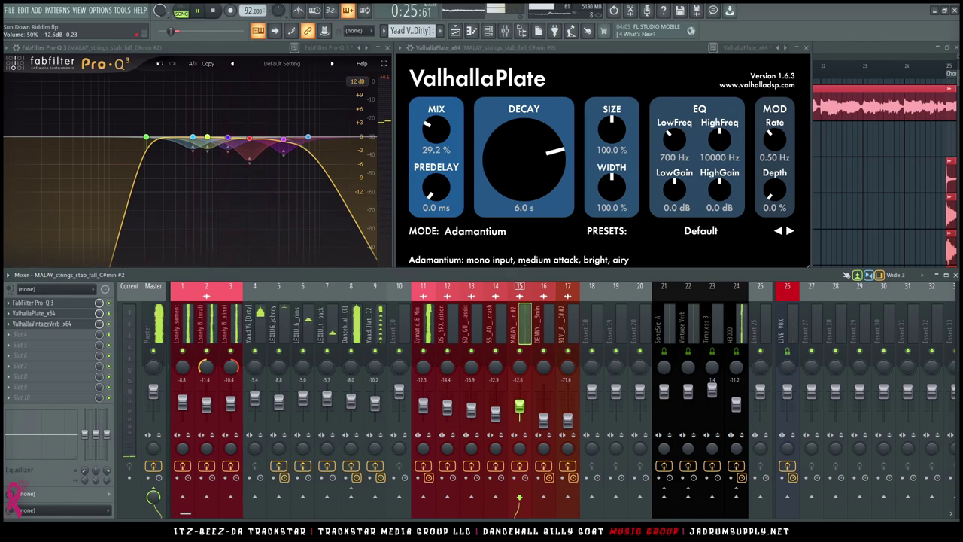
{"action": "left_click_drag", "start_coordinate": [519, 406], "coordinate": [519, 407]}
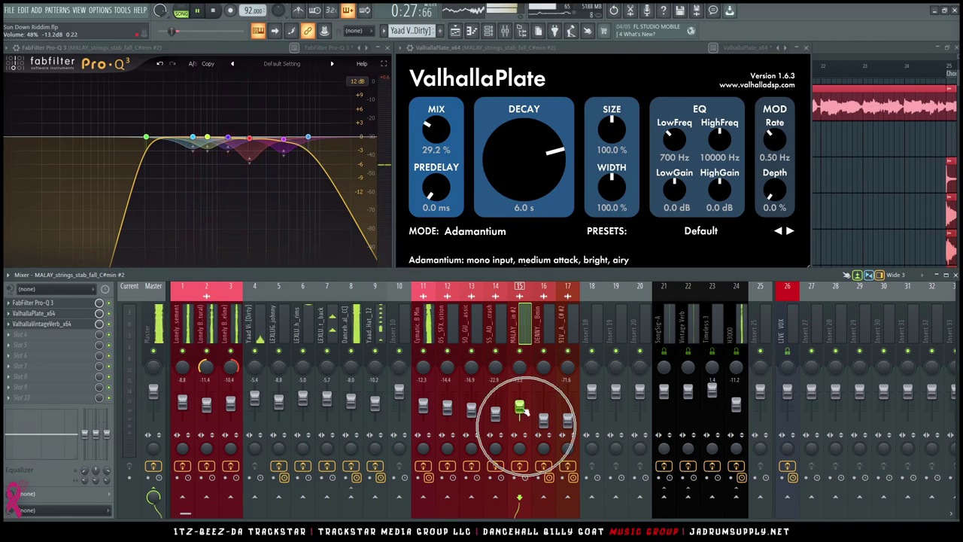
{"action": "key", "text": "space"}
{"action": "key", "text": "space"}
{"action": "left_click_drag", "start_coordinate": [520, 407], "coordinate": [520, 408]}
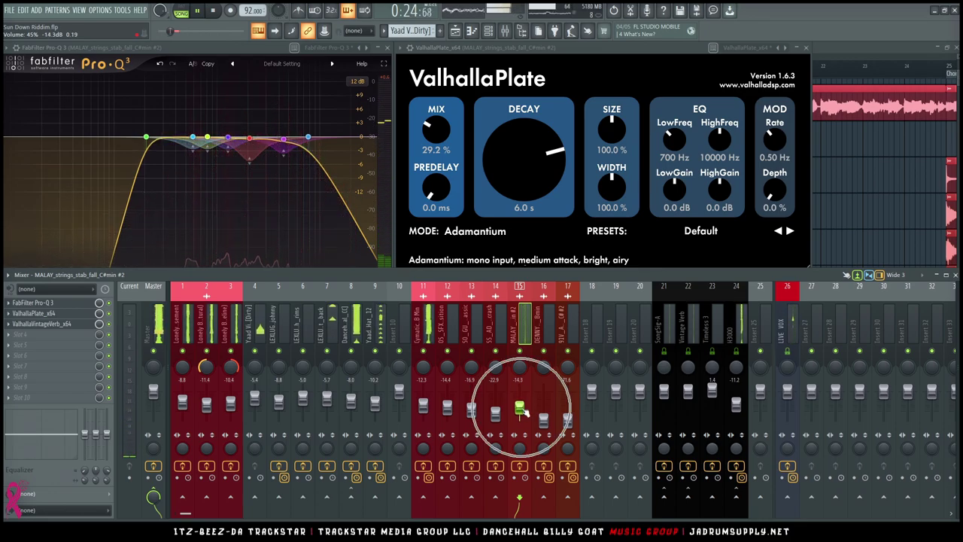
Step: Add the Waves S1 Stereo Imager from WaveShell1-VST 11.0_x64 between the two Valhalla reverbs, set its width to 1.30, and play it back
{"action": "right_click", "coordinate": [54, 332]}
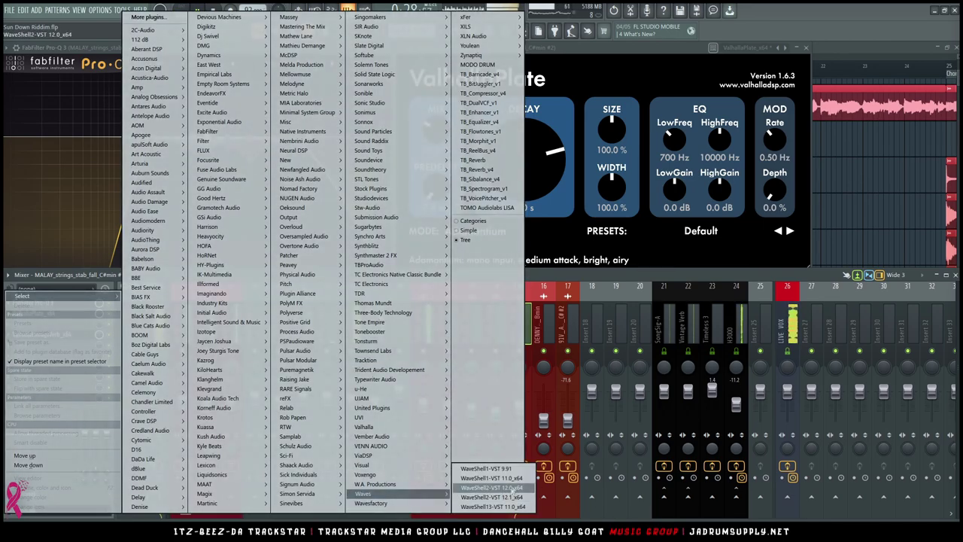
{"action": "left_click", "coordinate": [505, 479]}
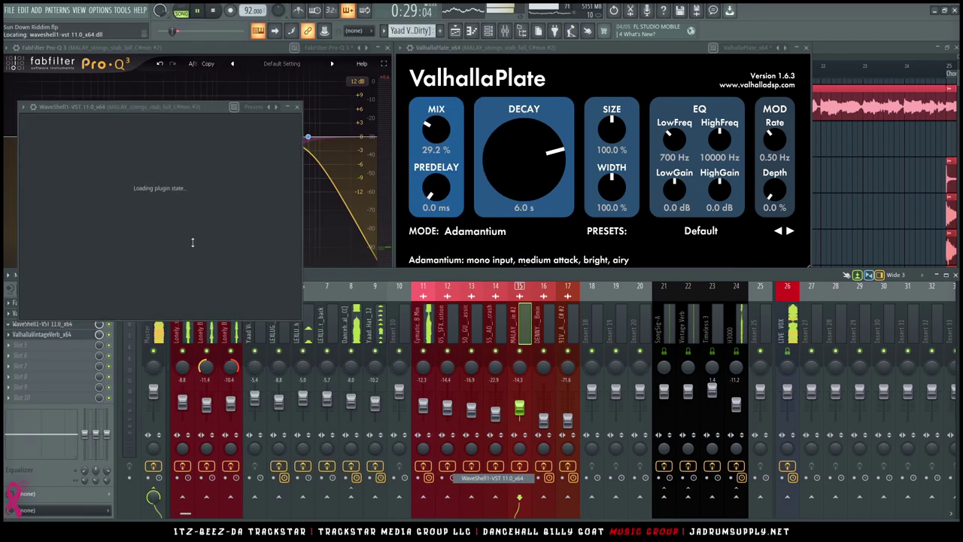
{"action": "left_click", "coordinate": [172, 165]}
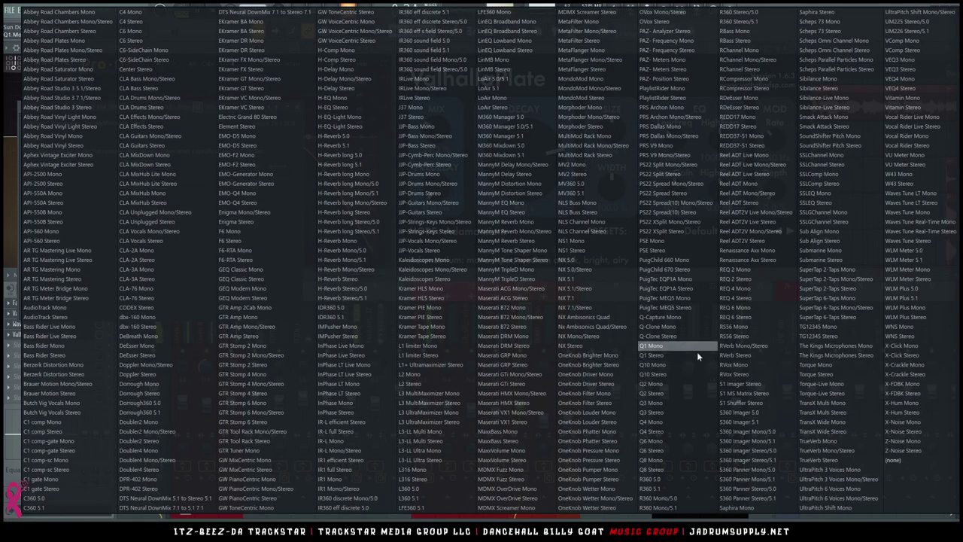
{"action": "left_click", "coordinate": [748, 386]}
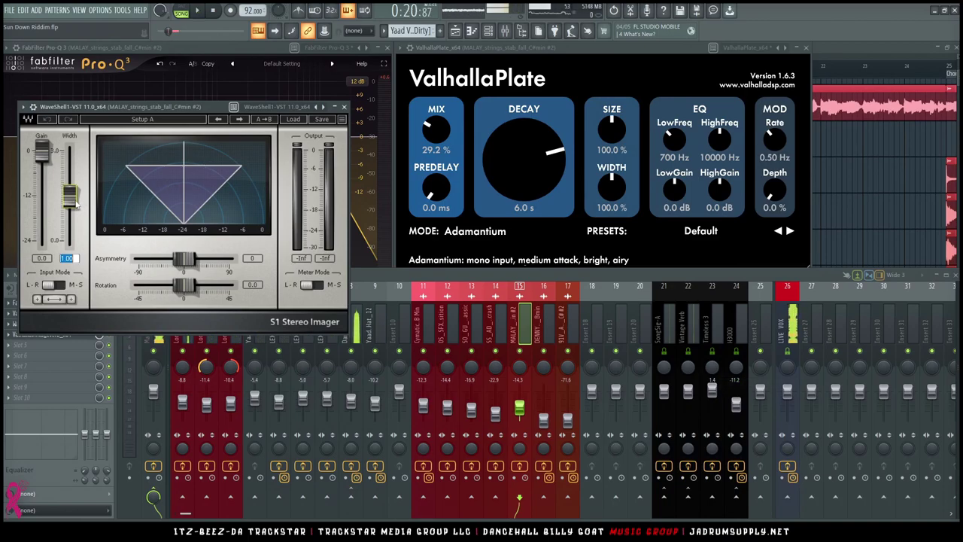
{"action": "type", "text": "1.3"}
{"action": "key", "text": "Return"}
{"action": "key", "text": "space"}
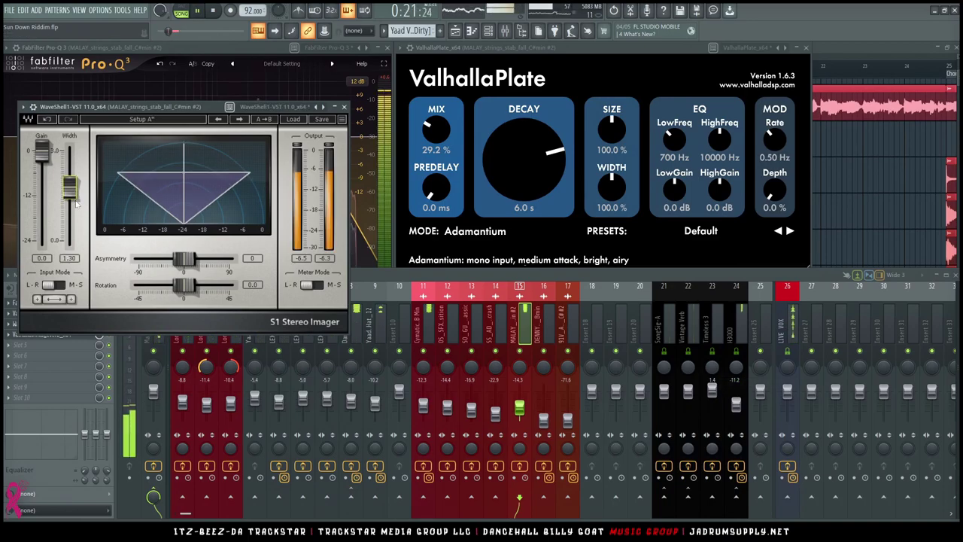
{"action": "left_click", "coordinate": [344, 106]}
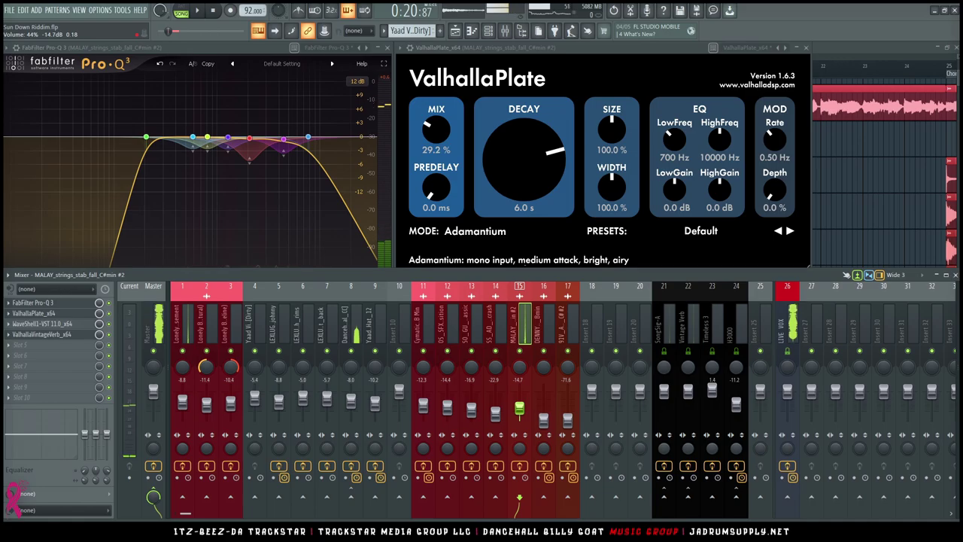
Step: Lower the MALAY_strings_stab_fall track's volume to -15.6 dB while playing back the full beat
{"action": "key", "text": "space"}
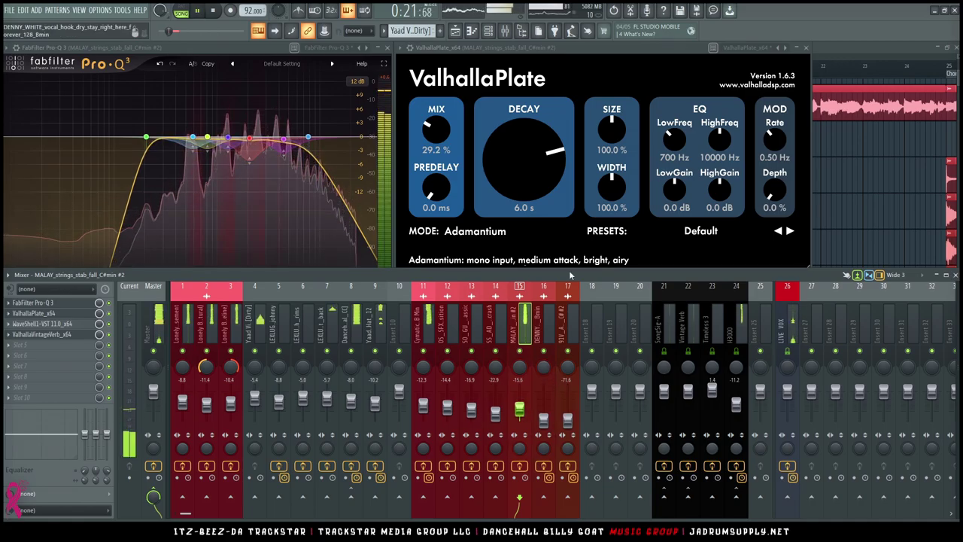
{"action": "right_click", "coordinate": [886, 204]}
{"action": "key", "text": "space"}
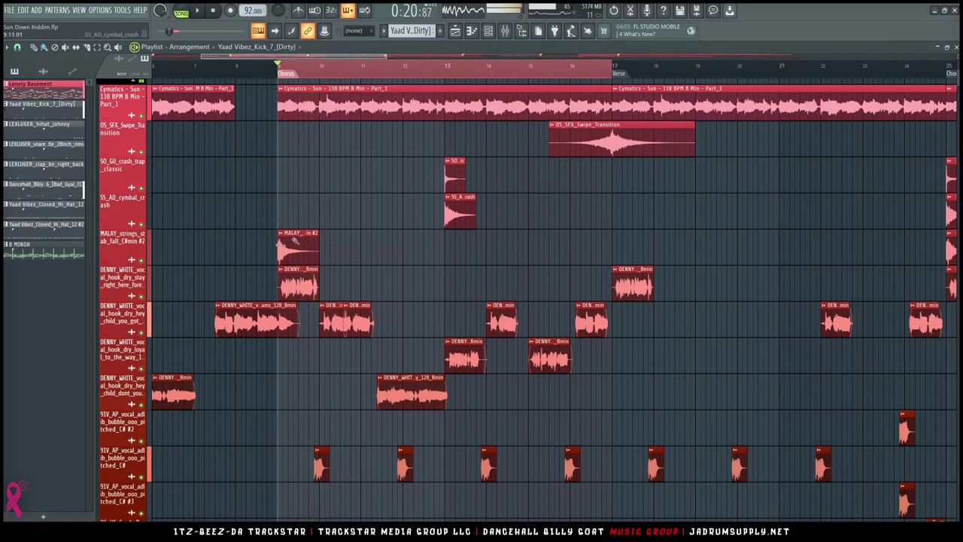
Step: Open the stay_right_here_forever vocal hook clip's mixer track and raise its volume to -11.2 dB while playing back the chorus
{"action": "scroll", "coordinate": [319, 251], "scroll_direction": "down", "scroll_amount": 2}
{"action": "scroll", "coordinate": [419, 218], "scroll_direction": "down", "scroll_amount": 1}
{"action": "scroll", "coordinate": [419, 218], "scroll_direction": "up", "scroll_amount": 3}
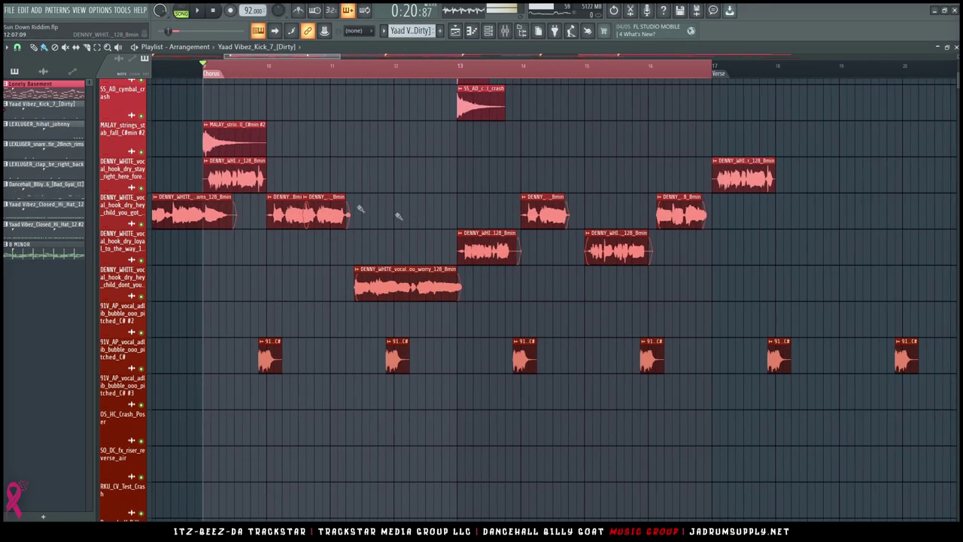
{"action": "double_click", "coordinate": [242, 174]}
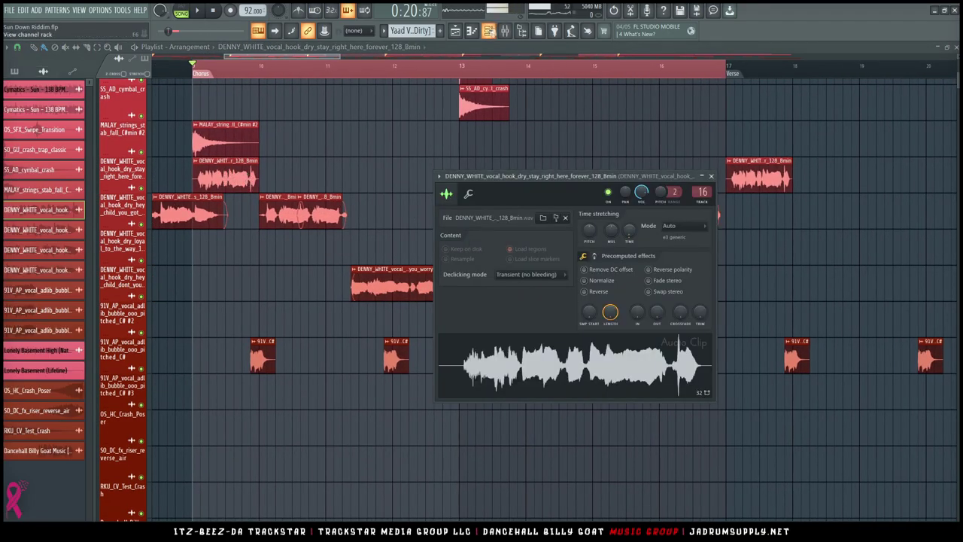
{"action": "key", "text": "F9"}
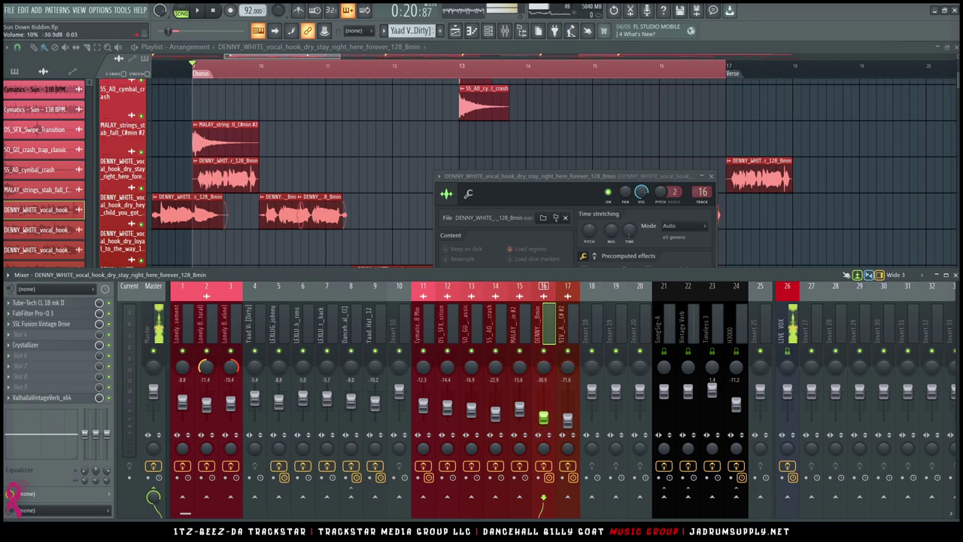
{"action": "key", "text": "space"}
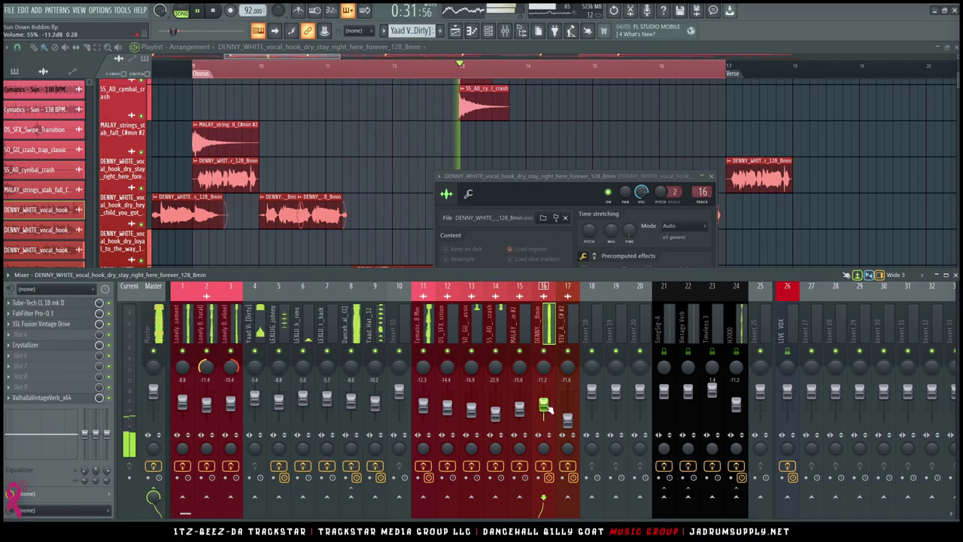
{"action": "key", "text": "space"}
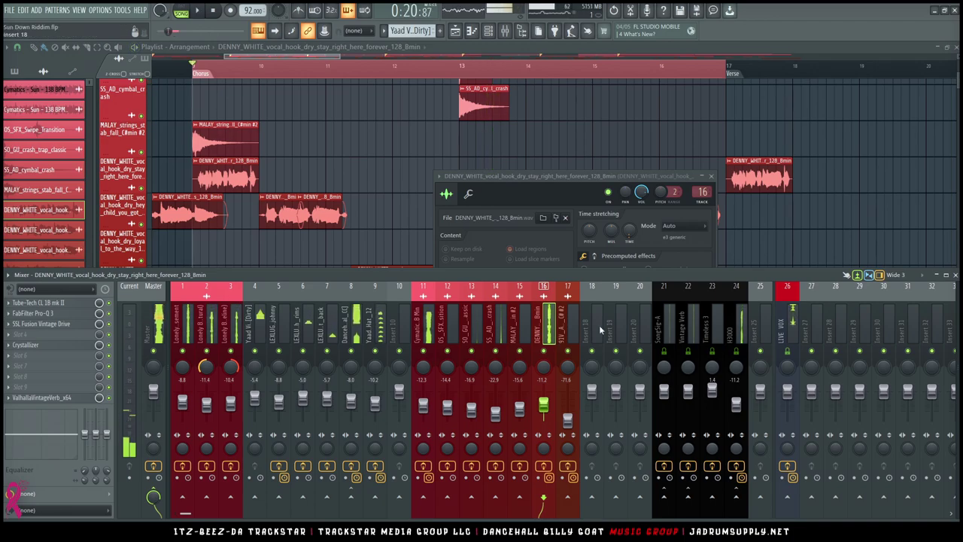
Step: Load Soundtoys MicroShift into slot 8 of the vocal hook track and set its focus to 55.5 Hz
{"action": "left_click", "coordinate": [42, 384]}
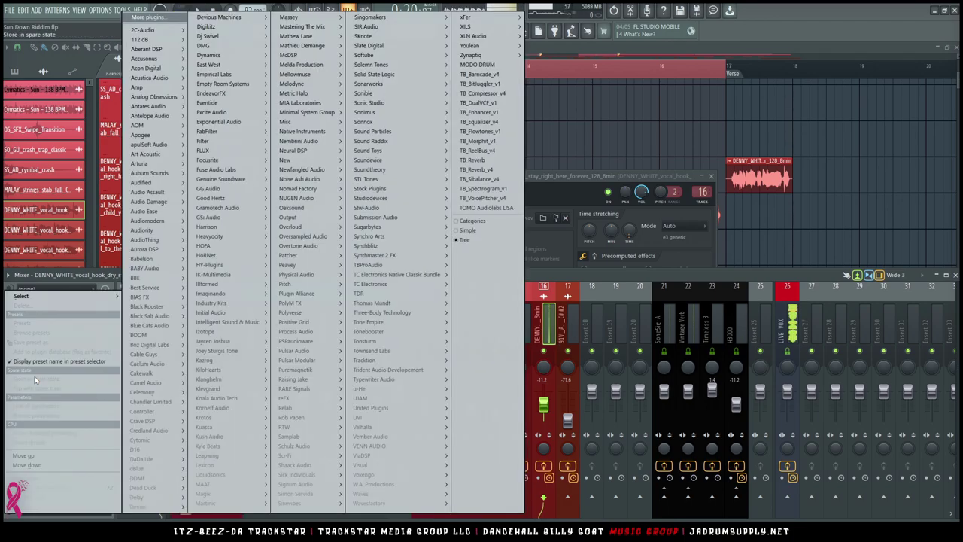
{"action": "mouse_move", "coordinate": [369, 150]}
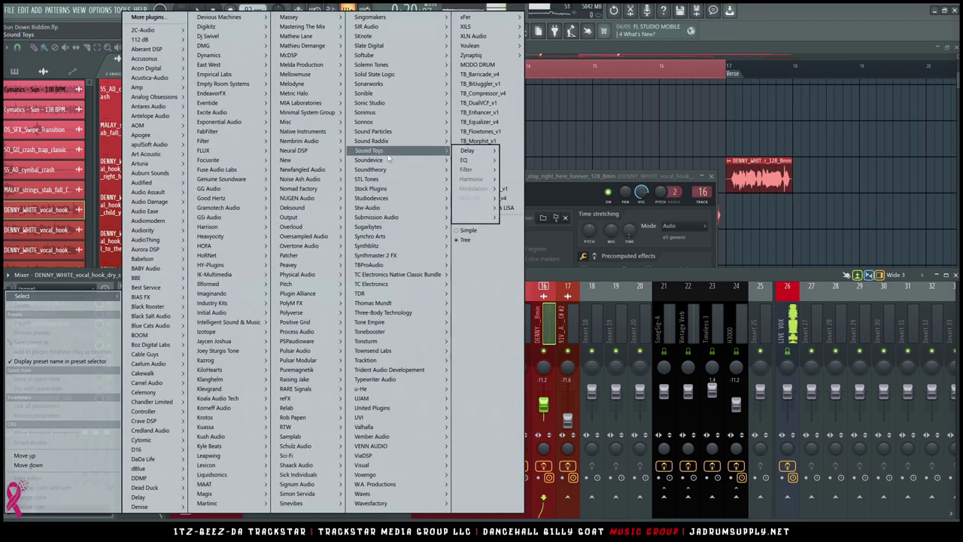
{"action": "mouse_move", "coordinate": [476, 217]}
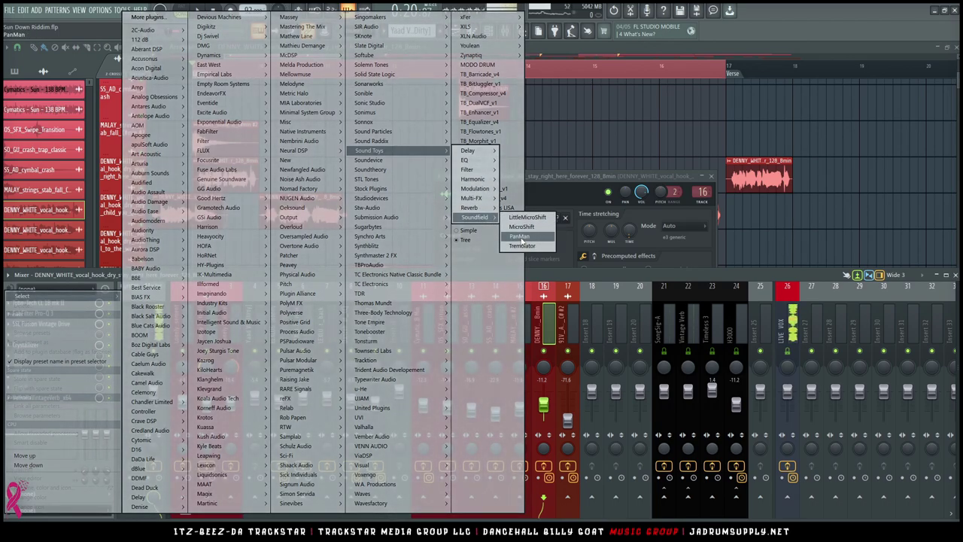
{"action": "left_click", "coordinate": [521, 226]}
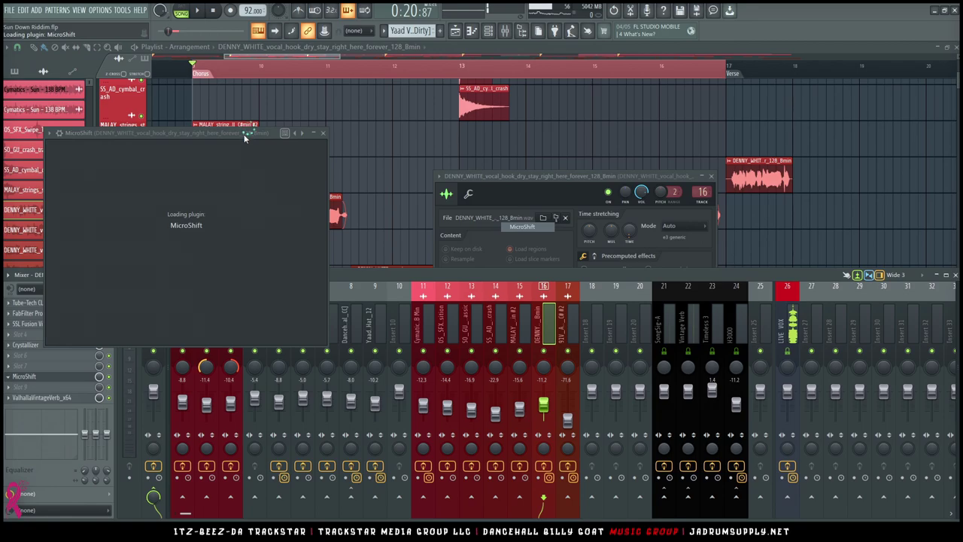
{"action": "left_click_drag", "start_coordinate": [245, 138], "coordinate": [492, 109]}
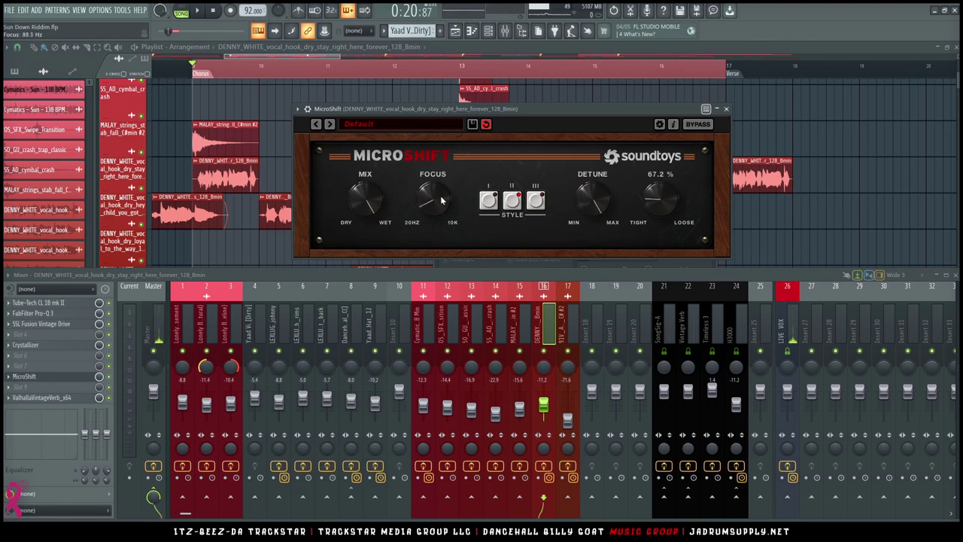
{"action": "left_click_drag", "start_coordinate": [440, 201], "coordinate": [426, 218]}
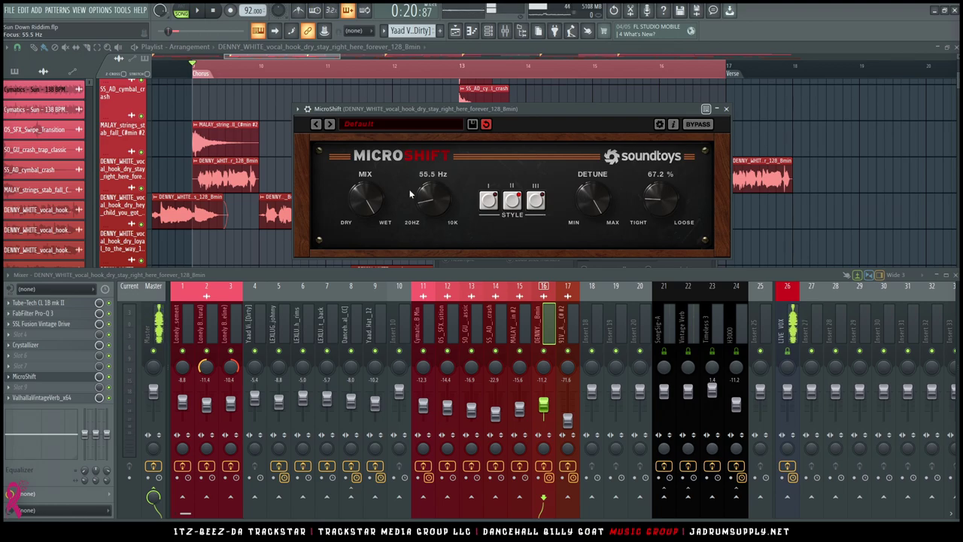
Step: Reduce MicroShift's mix while auditioning the vocal hook soloed and in the full beat, and set the track's volume to -10.8 dB
{"action": "key", "text": "space"}
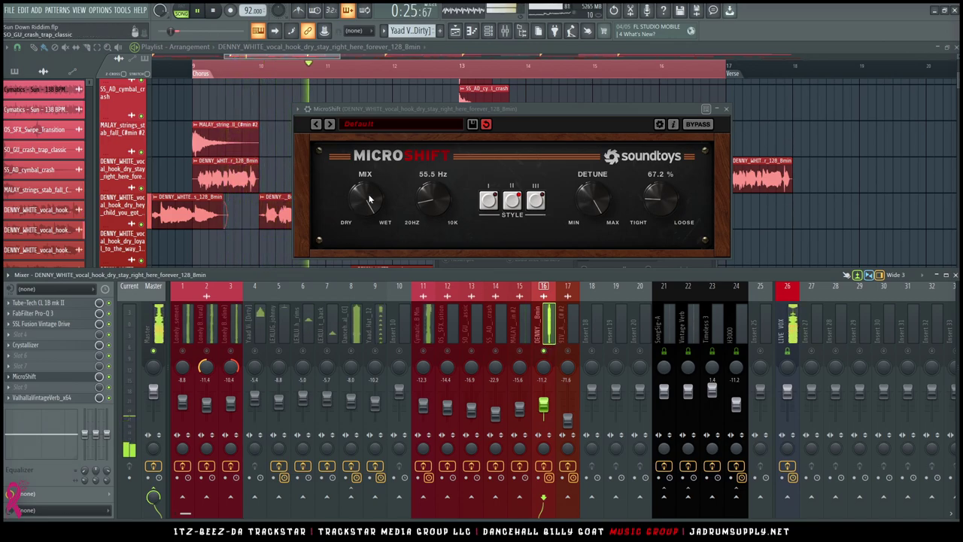
{"action": "key", "text": "space"}
{"action": "key", "text": "space"}
{"action": "left_click_drag", "start_coordinate": [370, 200], "coordinate": [376, 232]}
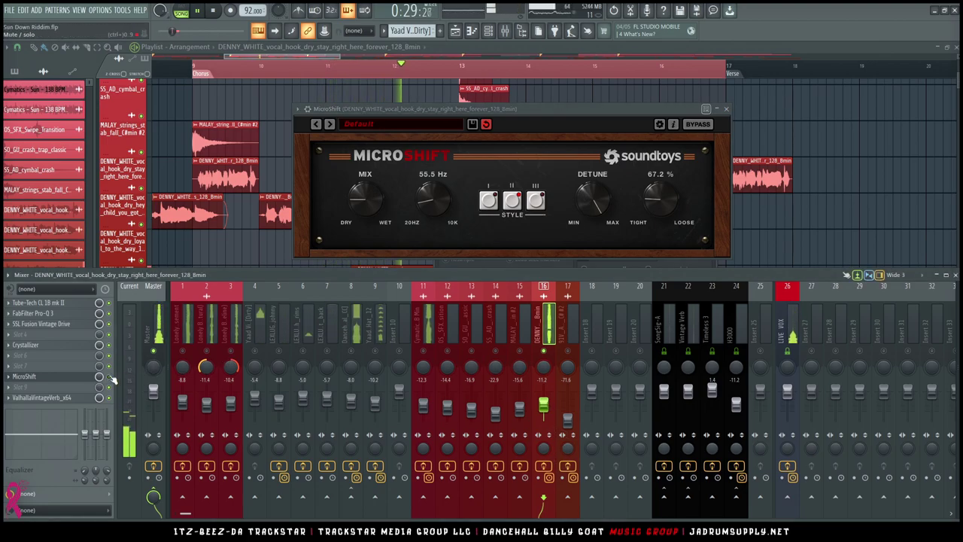
{"action": "key", "text": "space"}
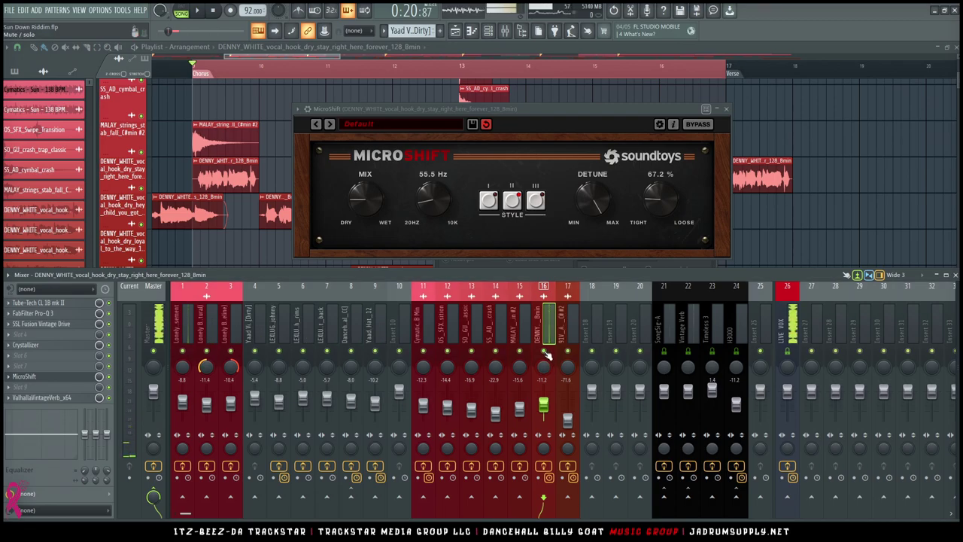
{"action": "key", "text": "space"}
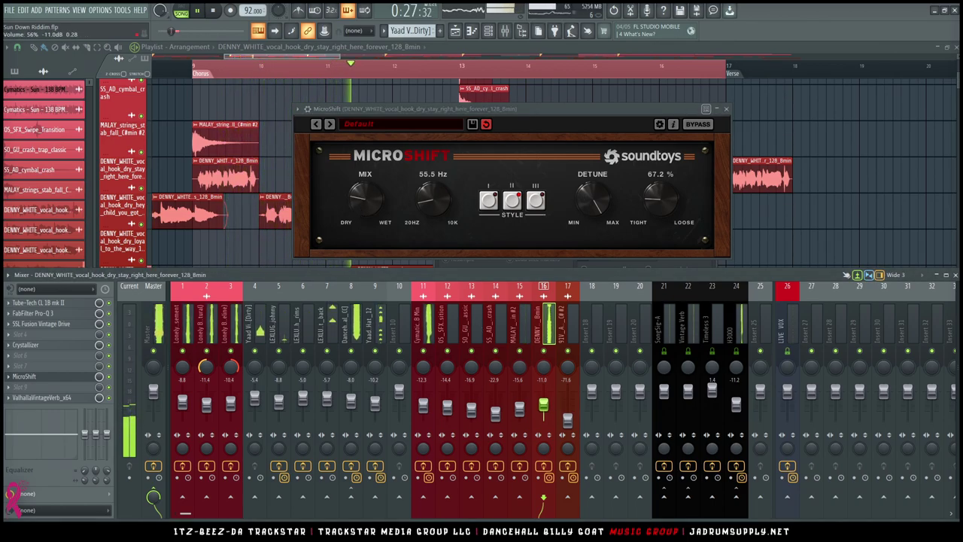
{"action": "key", "text": "space"}
Step: Load the Black Salt Audio Oxygen plugin into slot 7 of the vocal hook track, before MicroShift
{"action": "left_click", "coordinate": [43, 366]}
{"action": "mouse_move", "coordinate": [314, 162]}
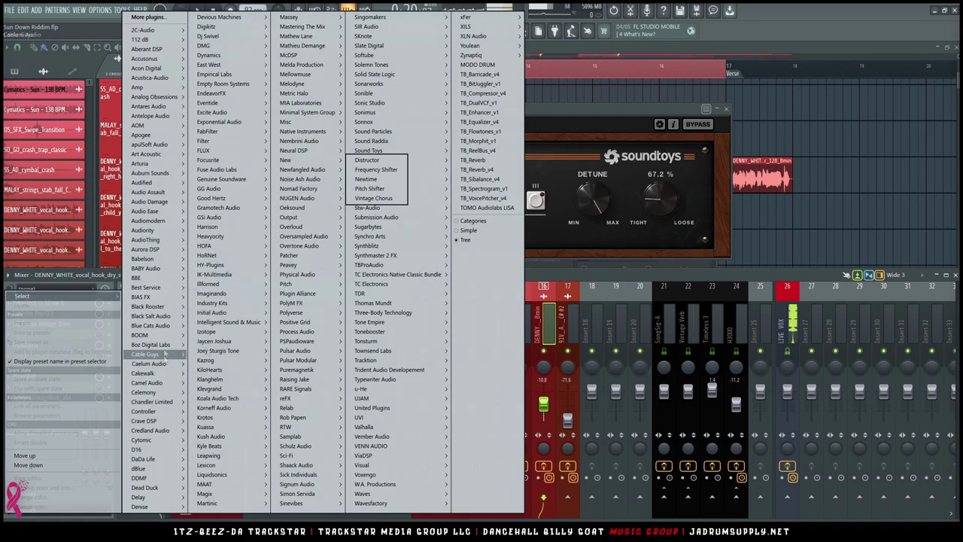
{"action": "mouse_move", "coordinate": [172, 316]}
{"action": "mouse_move", "coordinate": [220, 326]}
{"action": "left_click", "coordinate": [252, 345]}
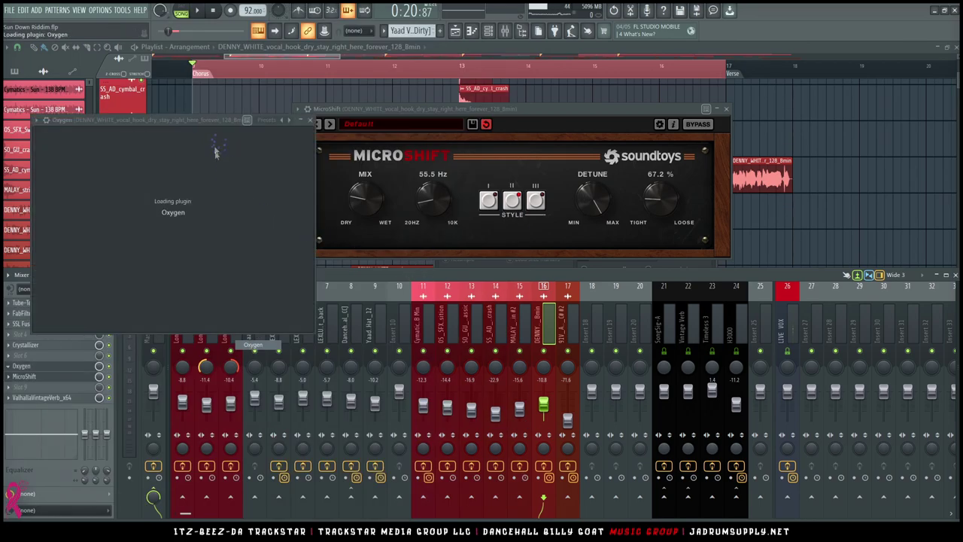
{"action": "left_click_drag", "start_coordinate": [222, 119], "coordinate": [406, 121]}
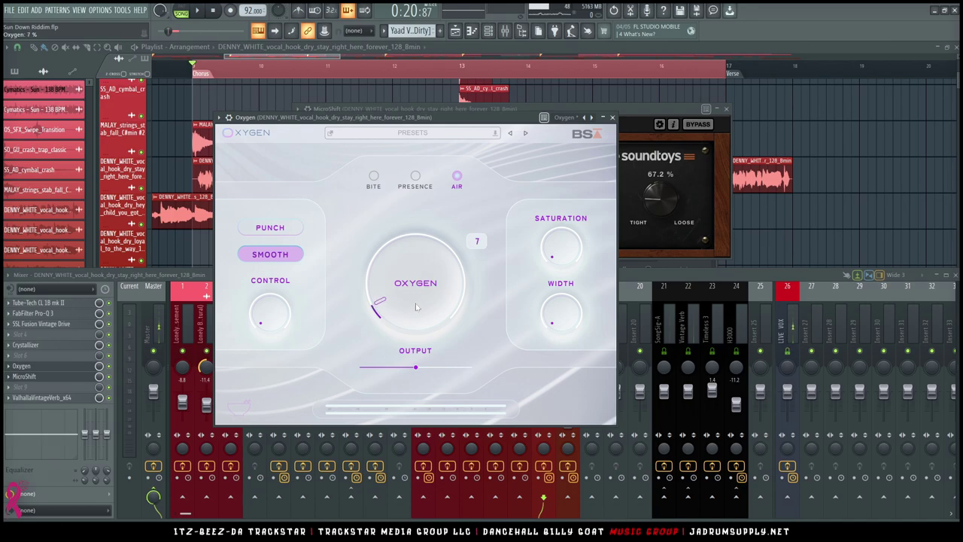
{"action": "left_click_drag", "start_coordinate": [427, 123], "coordinate": [431, 120]}
Step: Raise Oxygen's main amount to about 24% and add slight saturation and width while playing back the full beat
{"action": "key", "text": "space"}
{"action": "left_click_drag", "start_coordinate": [413, 309], "coordinate": [412, 289]}
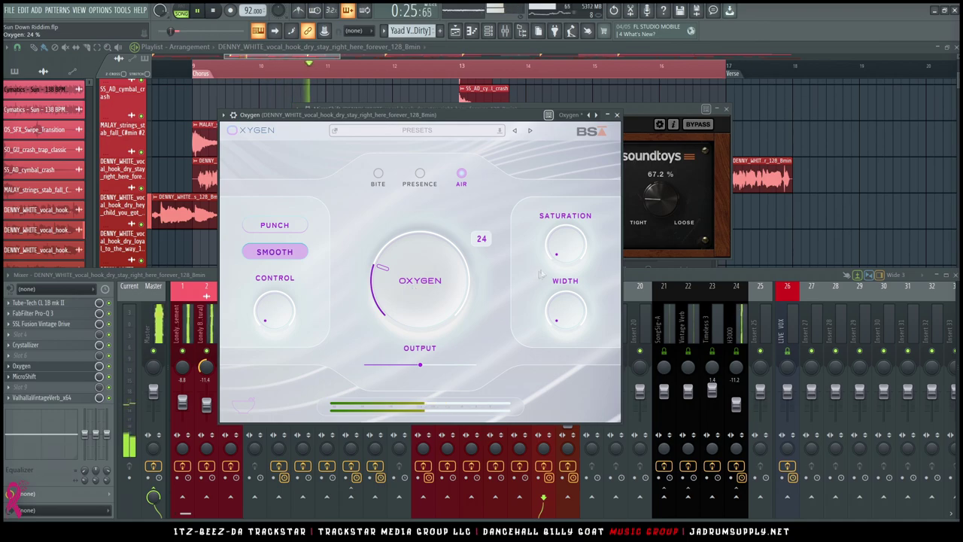
{"action": "left_click_drag", "start_coordinate": [561, 313], "coordinate": [561, 310]}
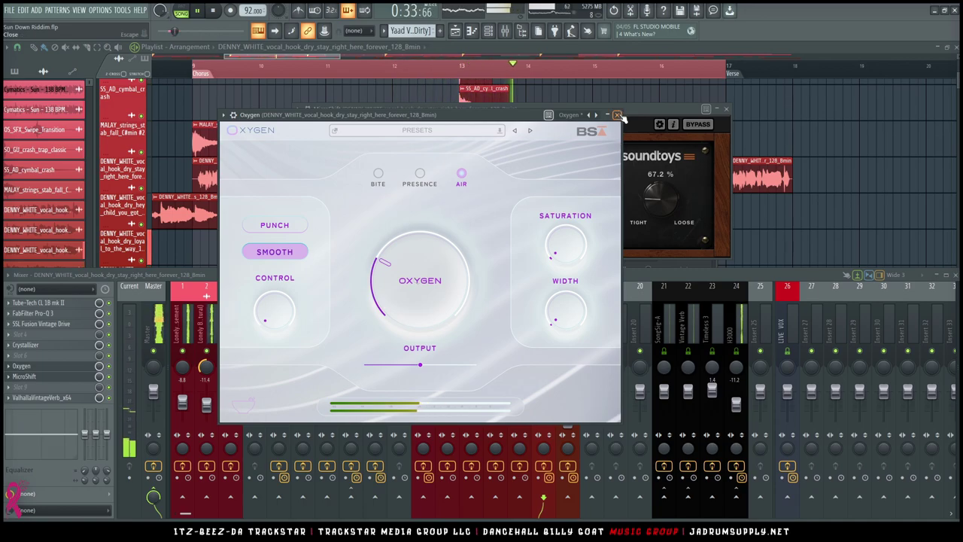
{"action": "left_click", "coordinate": [617, 115]}
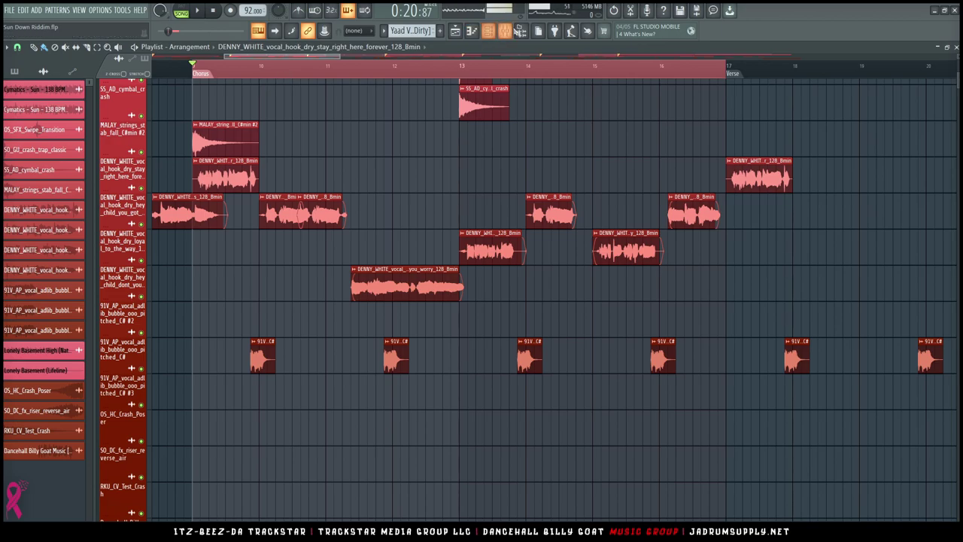
Step: Raise the vocal_adlib_bubble_ooo_pitched_C# #2 track's volume to -13.2 dB, auditioning it soloed and within the full beat
{"action": "key", "text": "F9"}
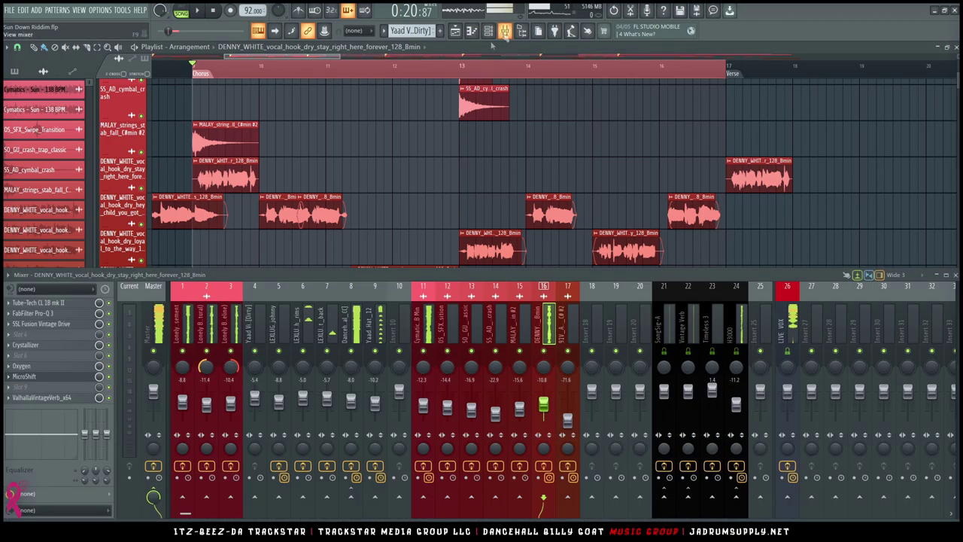
{"action": "left_click", "coordinate": [561, 324]}
{"action": "key", "text": "space"}
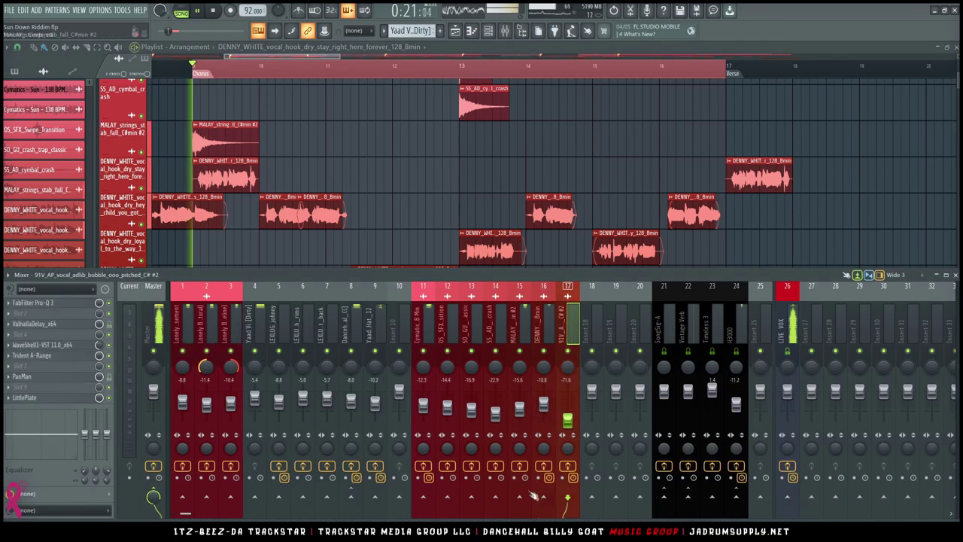
{"action": "right_click", "coordinate": [569, 351]}
{"action": "key", "text": "space"}
{"action": "key", "text": "space"}
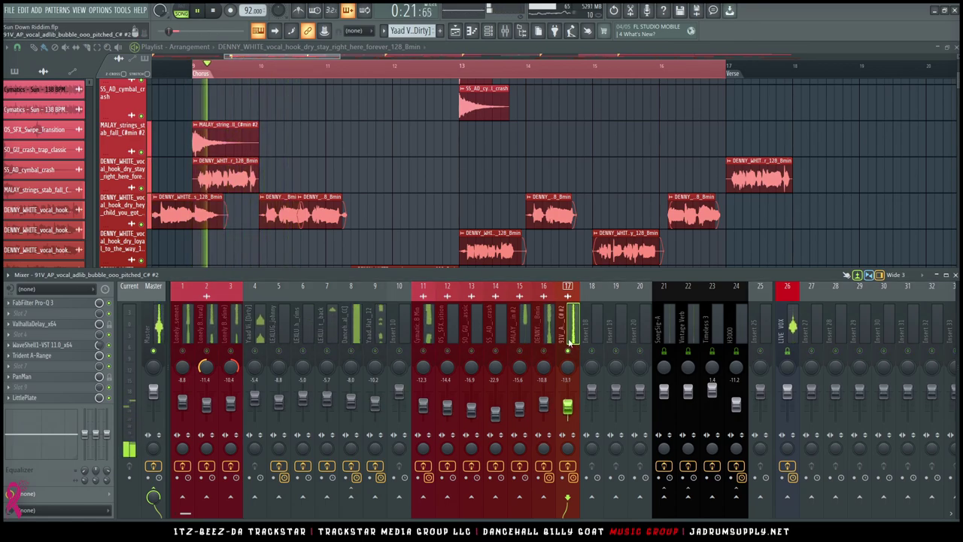
{"action": "key", "text": "space"}
{"action": "right_click", "coordinate": [570, 352]}
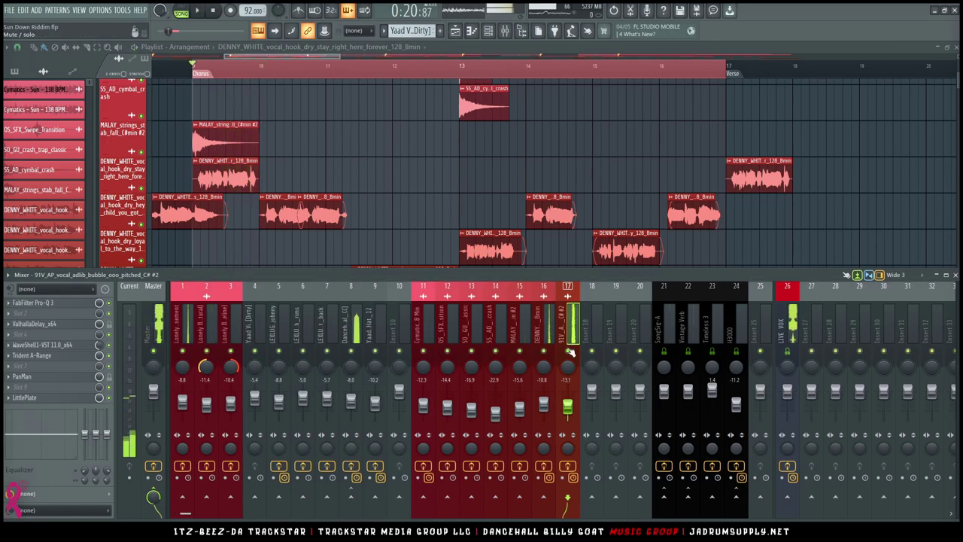
{"action": "key", "text": "space"}
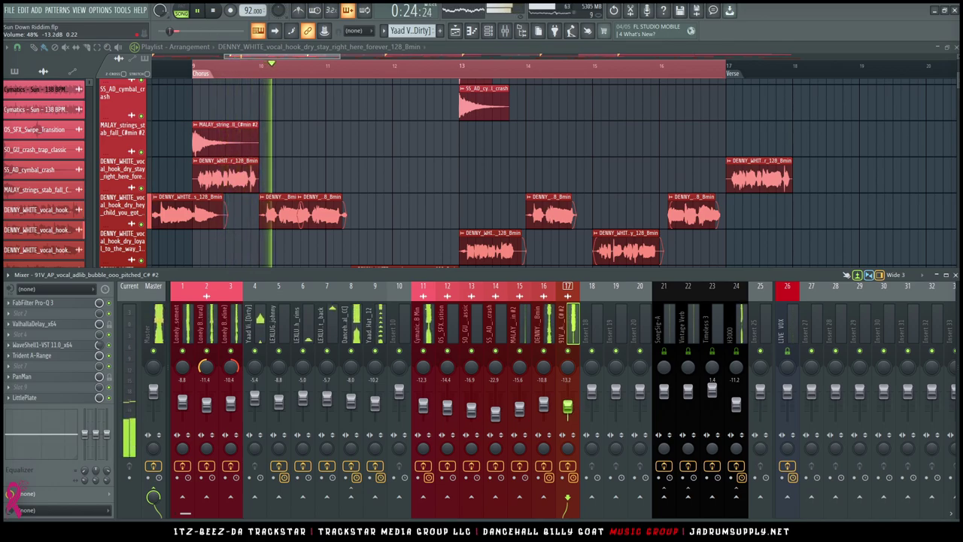
{"action": "key", "text": "F9"}
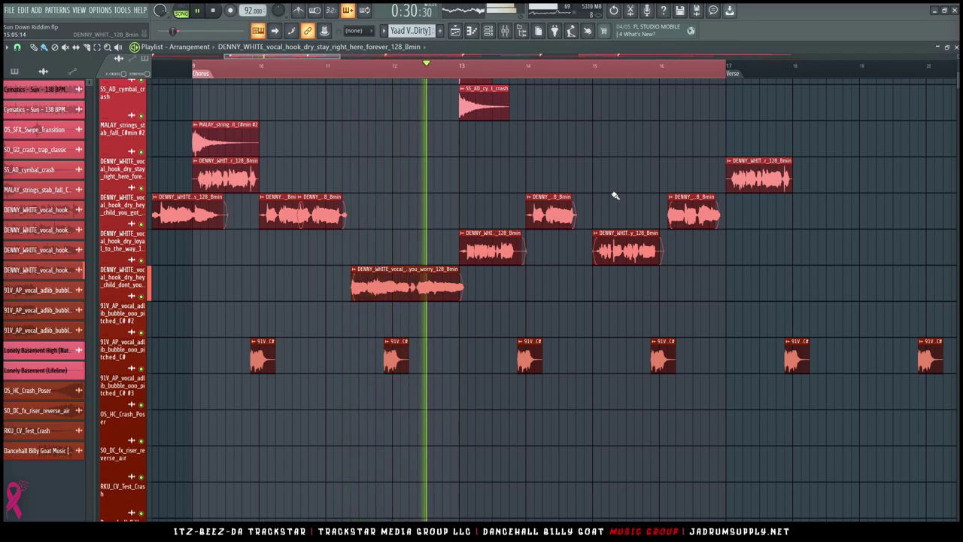
Step: Set the LEXLUGER_snare_turtle_28inch_rims track's volume to -4.2 dB and the Yaad Vibez_Closed_Hi_Hat_12 track's to -10.8 dB during playback
{"action": "right_click", "coordinate": [614, 195], "text": "ctrl"}
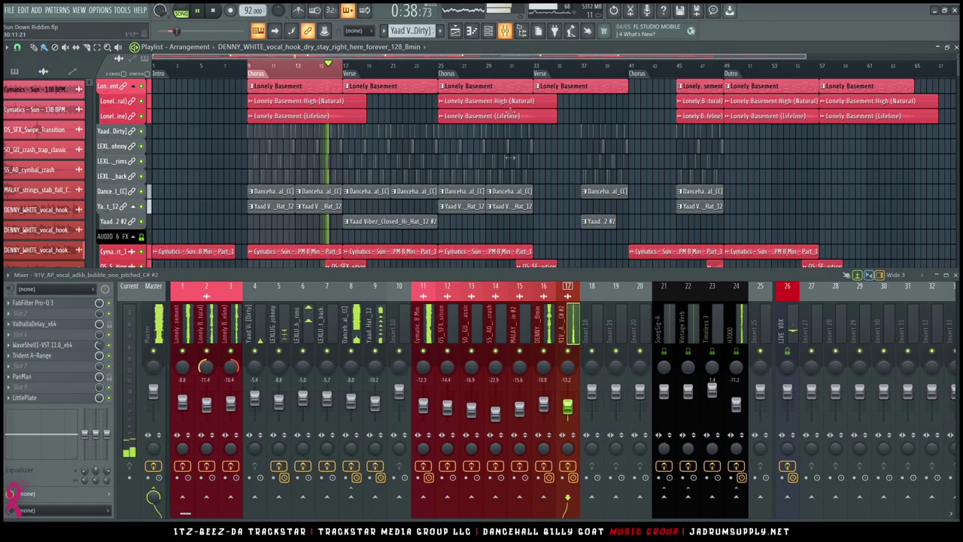
{"action": "key", "text": "F9"}
{"action": "left_click", "coordinate": [328, 335]}
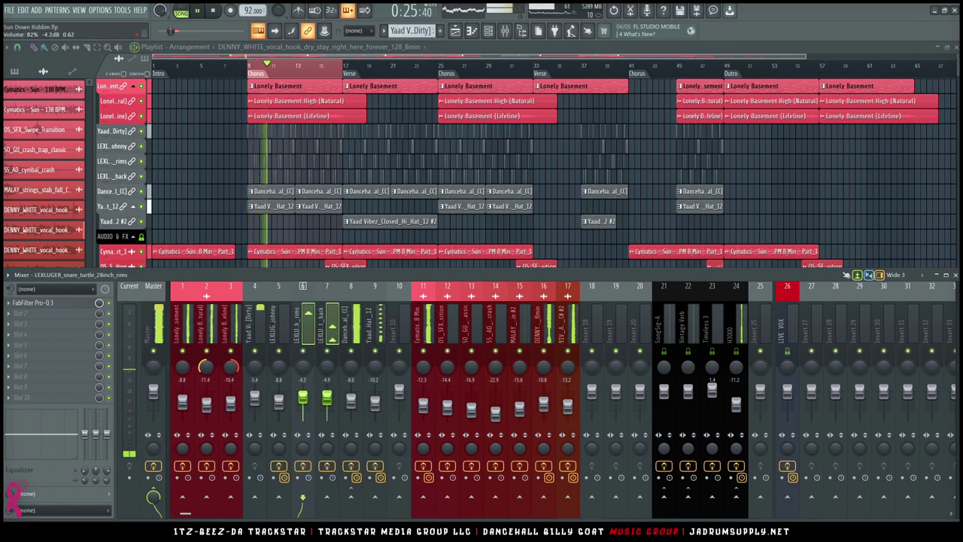
{"action": "left_click", "coordinate": [304, 397]}
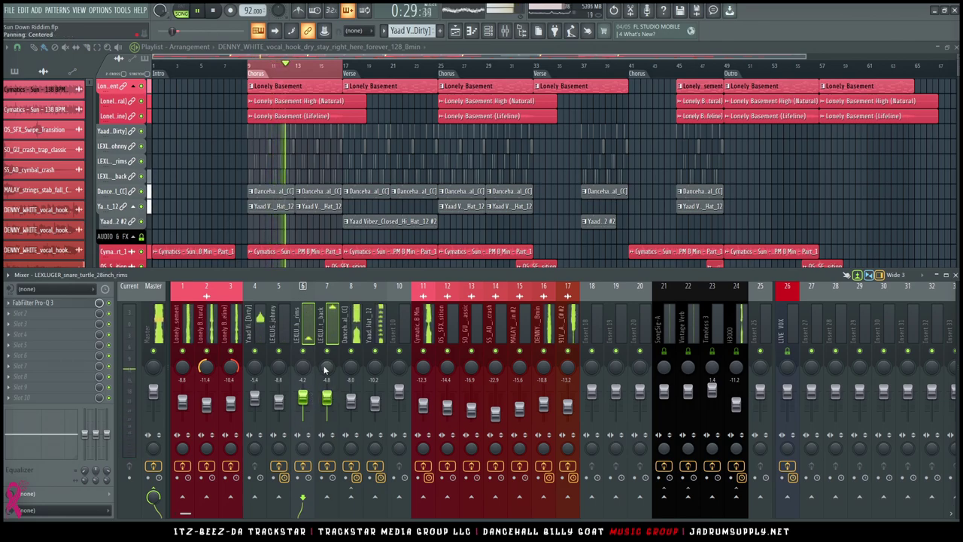
{"action": "left_click", "coordinate": [380, 332]}
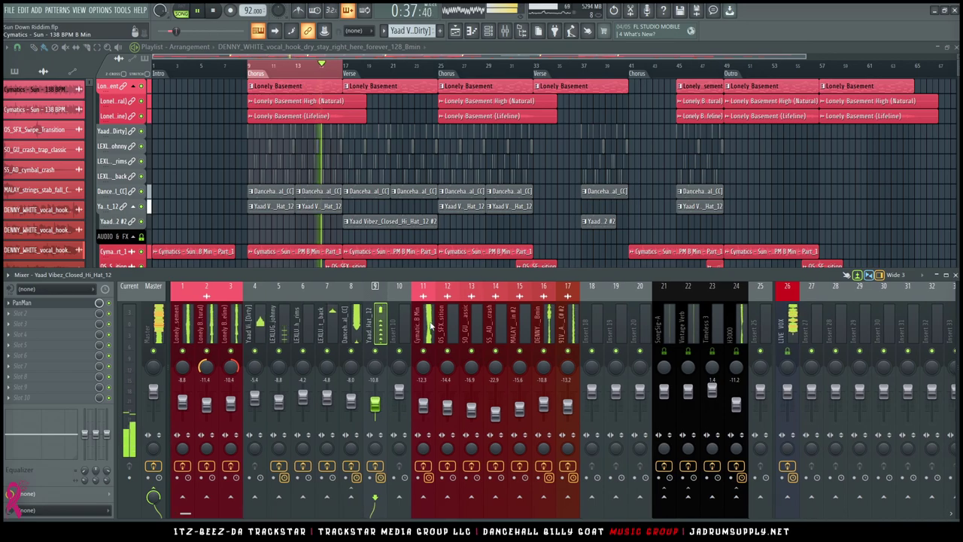
{"action": "key", "text": "F9"}
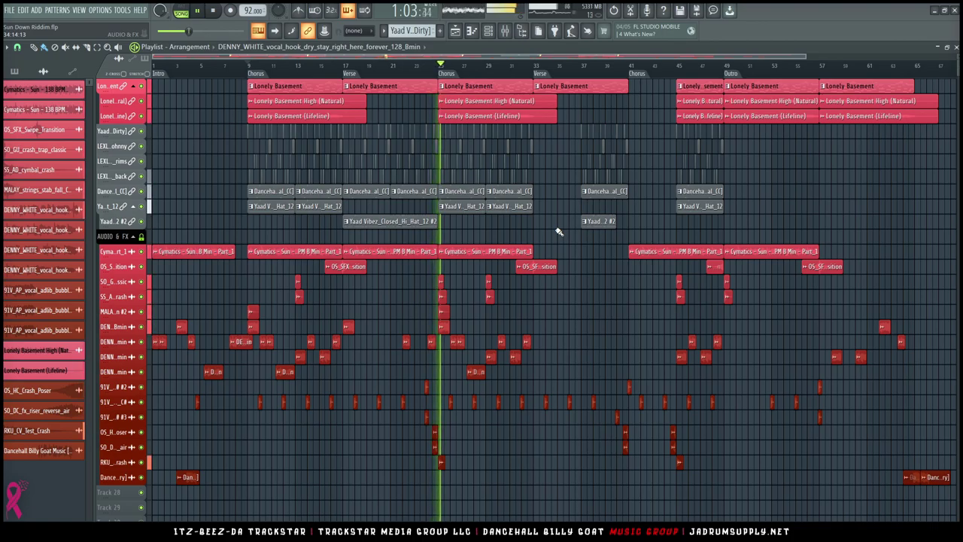
Step: Play back the transition into the second chorus from about bar 24 and check its tracks in the mixer
{"action": "key", "text": "space"}
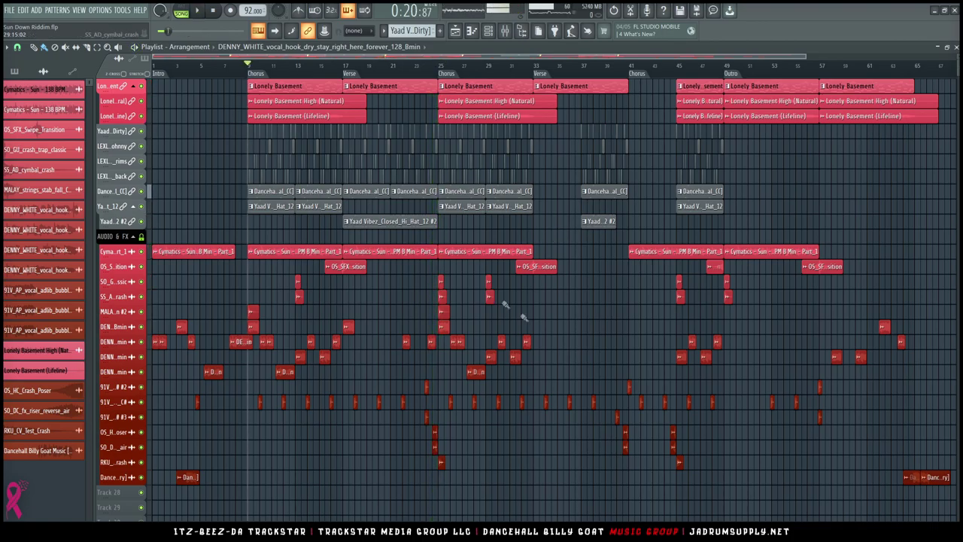
{"action": "scroll", "coordinate": [476, 307], "scroll_direction": "up", "scroll_amount": 3}
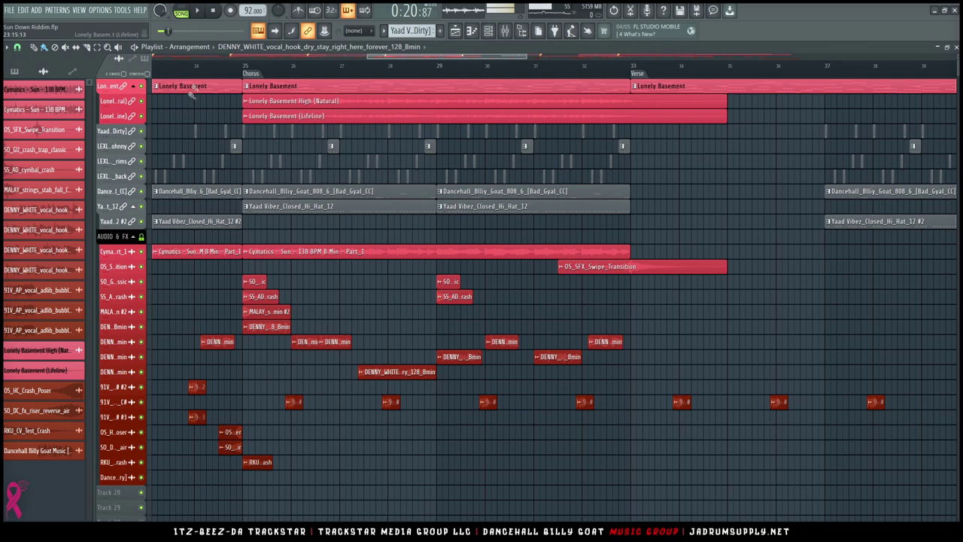
{"action": "key", "text": "space"}
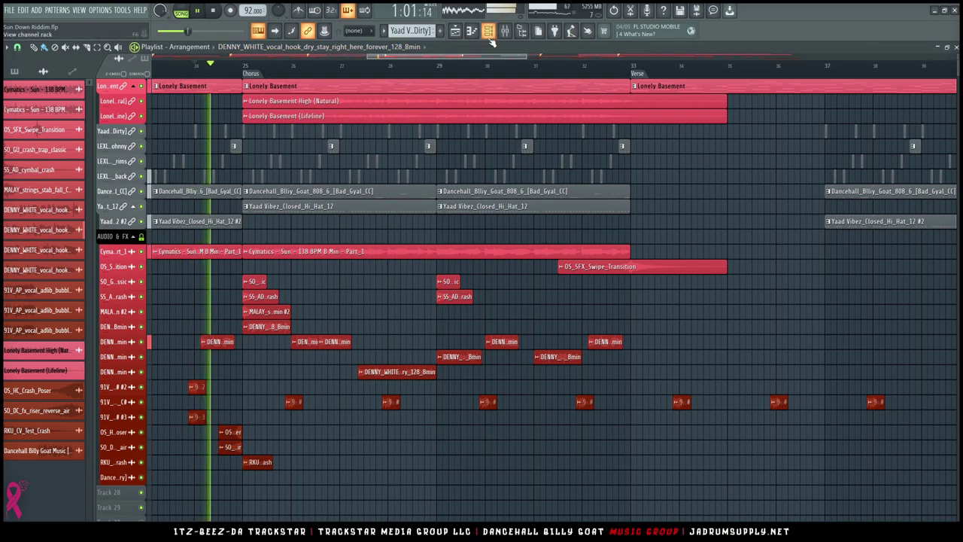
{"action": "left_click", "coordinate": [168, 61]}
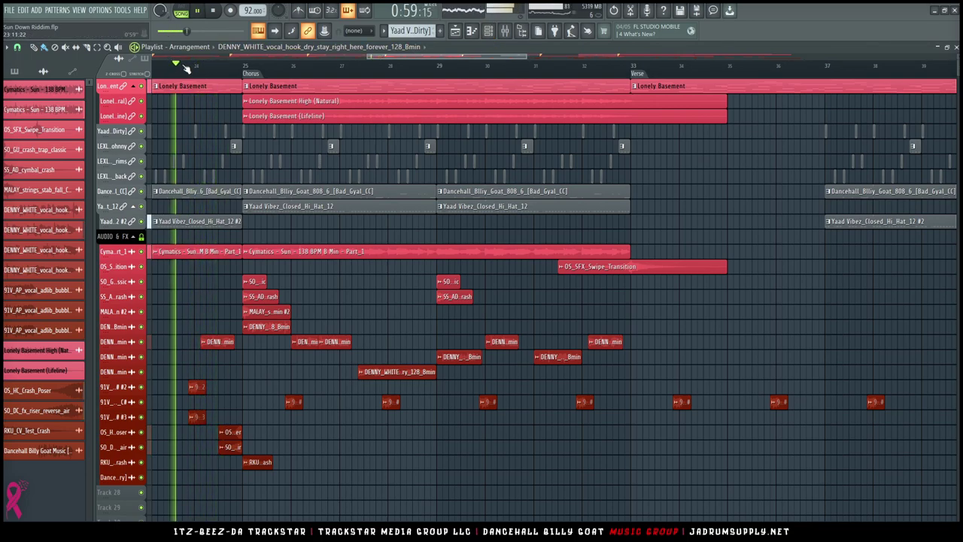
{"action": "left_click", "coordinate": [505, 31]}
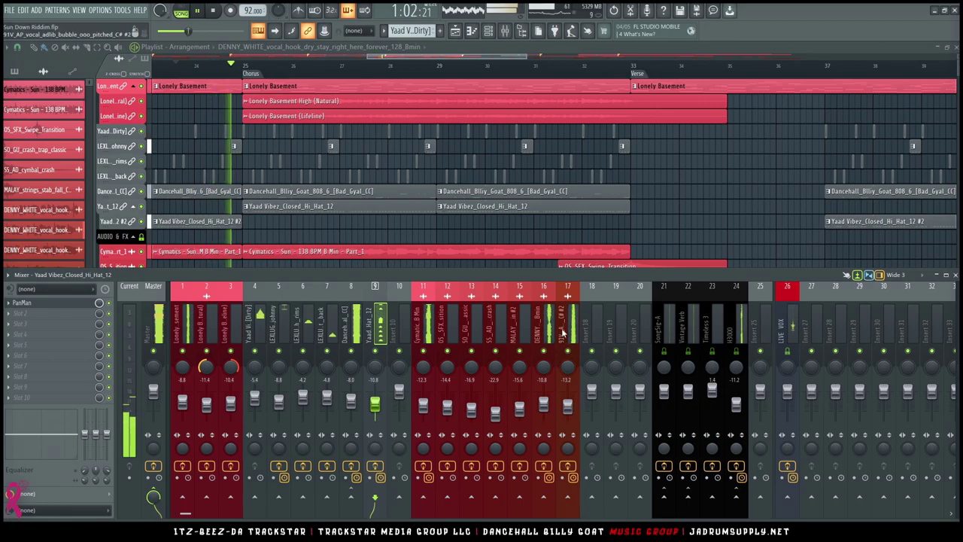
{"action": "key", "text": "space"}
{"action": "scroll", "coordinate": [576, 326], "scroll_direction": "right", "scroll_amount": 8}
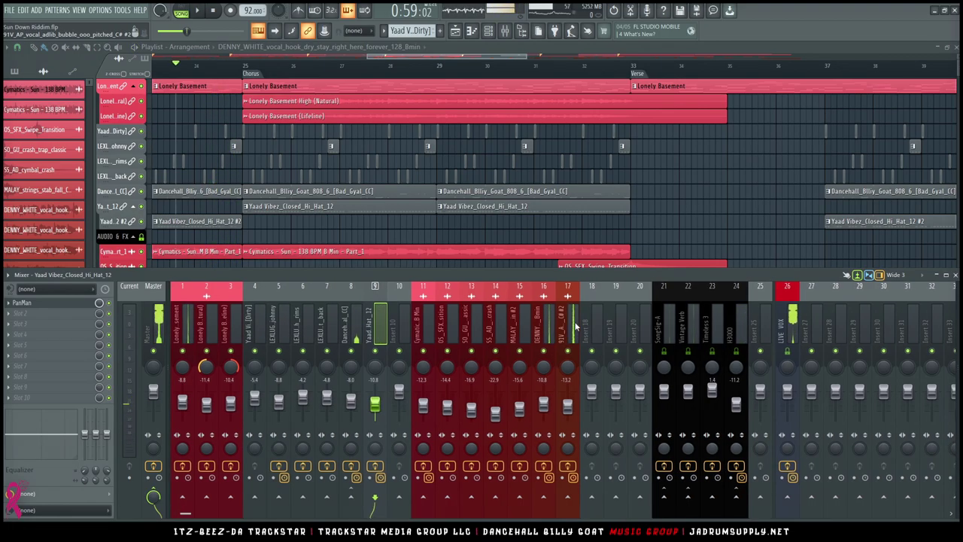
{"action": "scroll", "coordinate": [587, 316], "scroll_direction": "left", "scroll_amount": 8}
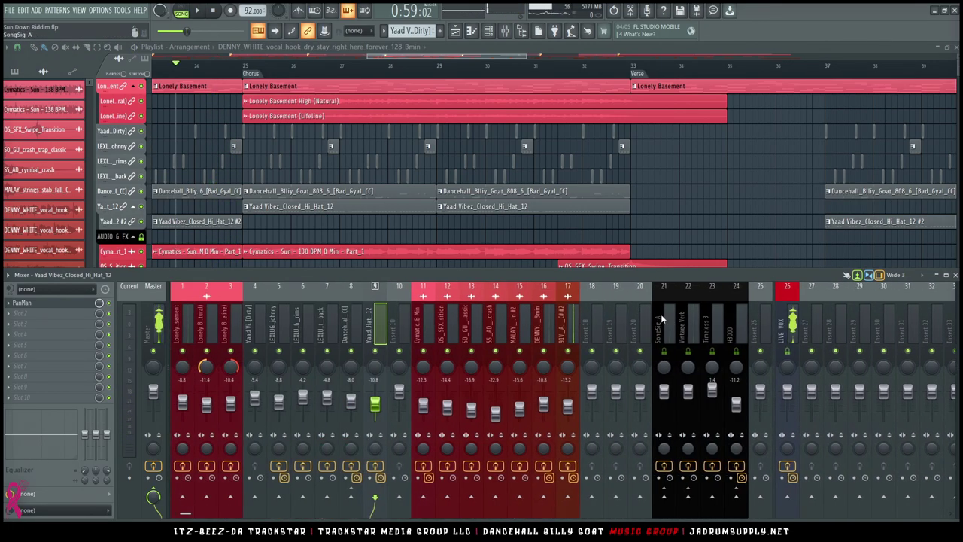
Step: Move the mixer tracks from SongSig-A through LIVE VOX three slots to the right to free inserts 21 to 23
{"action": "left_click_drag", "start_coordinate": [662, 319], "coordinate": [823, 327]}
{"action": "key", "text": "alt+Right"}
{"action": "key", "text": "alt+Right"}
{"action": "key", "text": "alt+Right"}
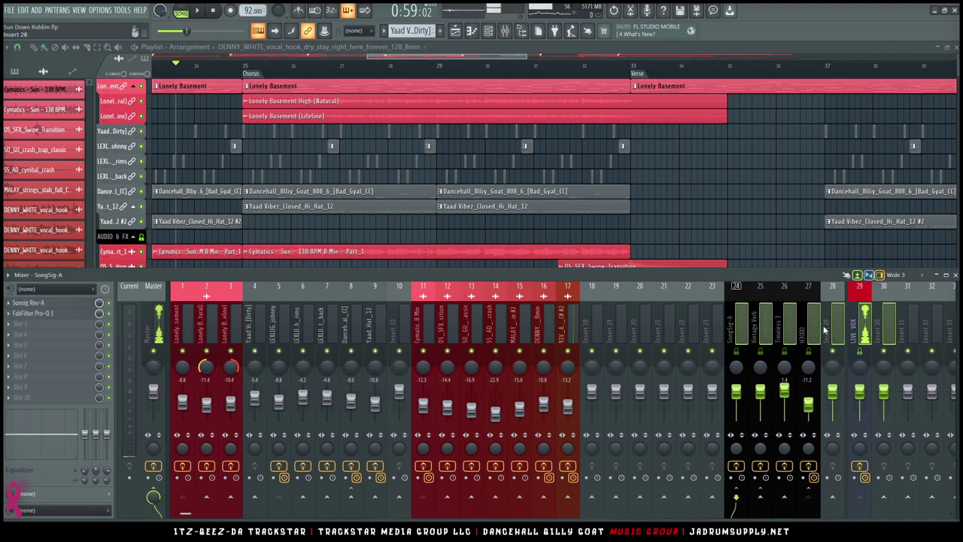
Step: Route the OS_HC_Crash_Poser, SO_DC_fx_riser_reverse_air, RKU_CV_Test_Crash and Dancehall Billy Goat Music [Dry] channels to mixer tracks starting at insert 18
{"action": "left_click", "coordinate": [493, 32]}
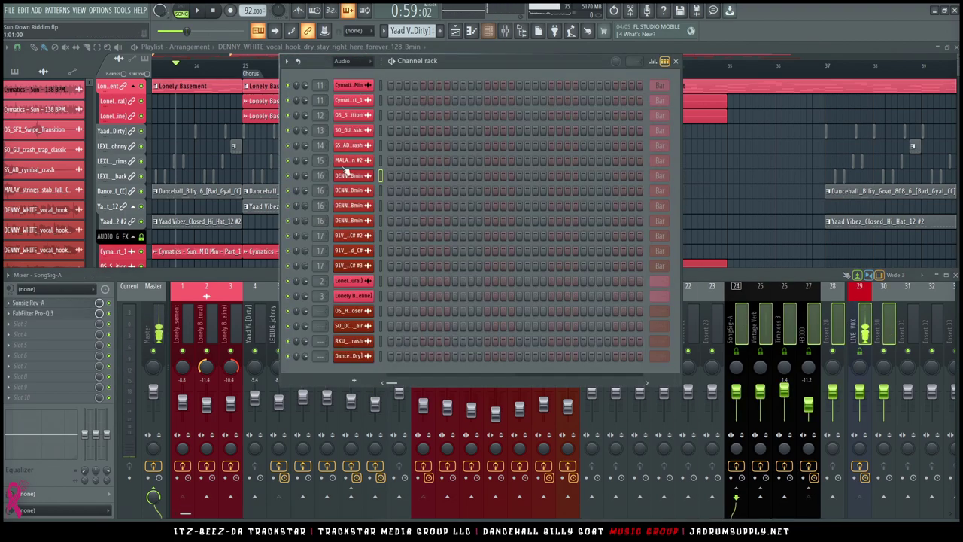
{"action": "left_click_drag", "start_coordinate": [725, 323], "coordinate": [581, 331]}
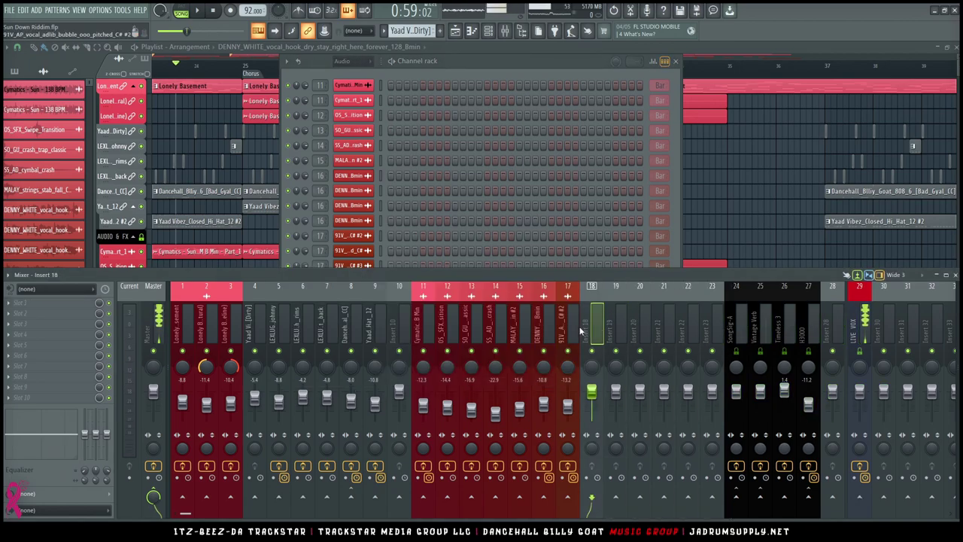
{"action": "key", "text": "ctrl+shift+l"}
Step: Load the TMG_Producer Tags mixer track state onto track 21 and clear the track's custom name
{"action": "right_click", "coordinate": [658, 323]}
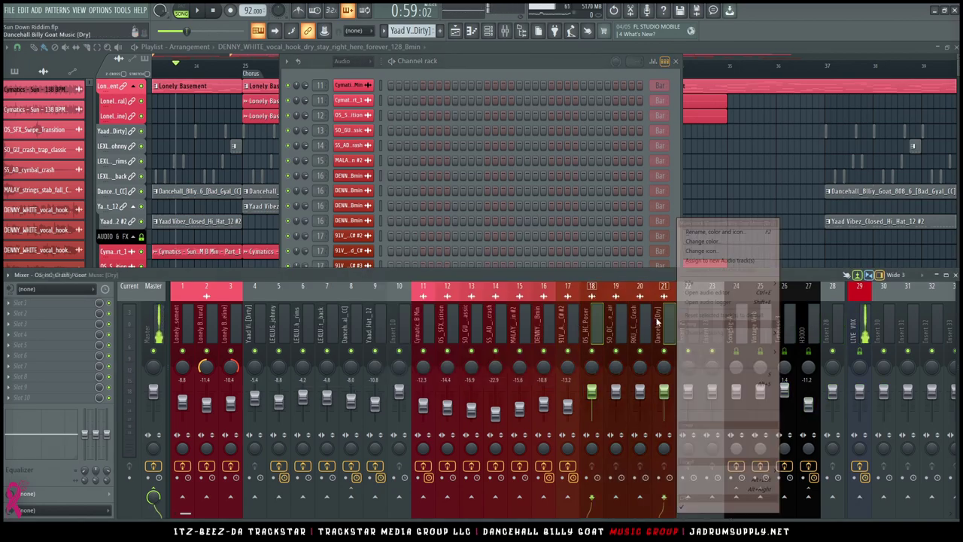
{"action": "mouse_move", "coordinate": [700, 282]}
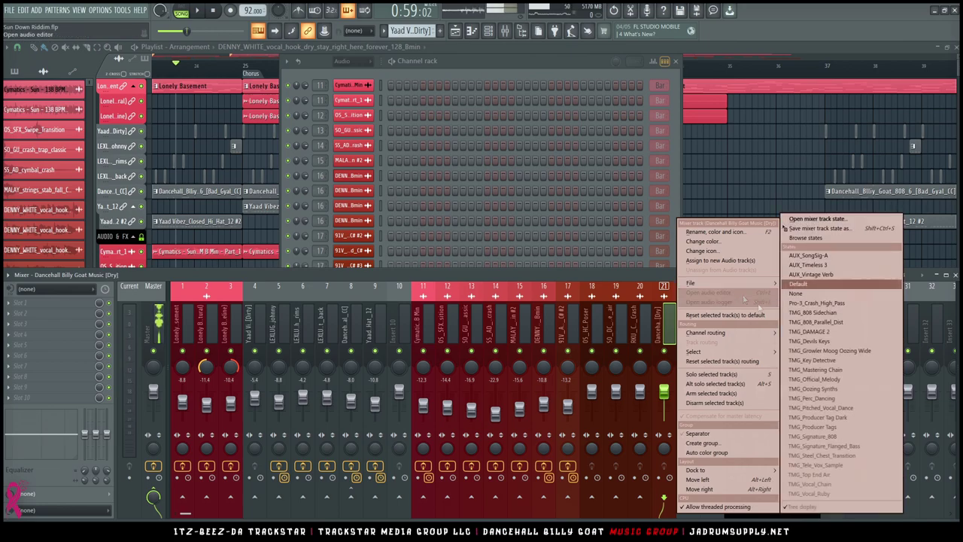
{"action": "left_click", "coordinate": [836, 427]}
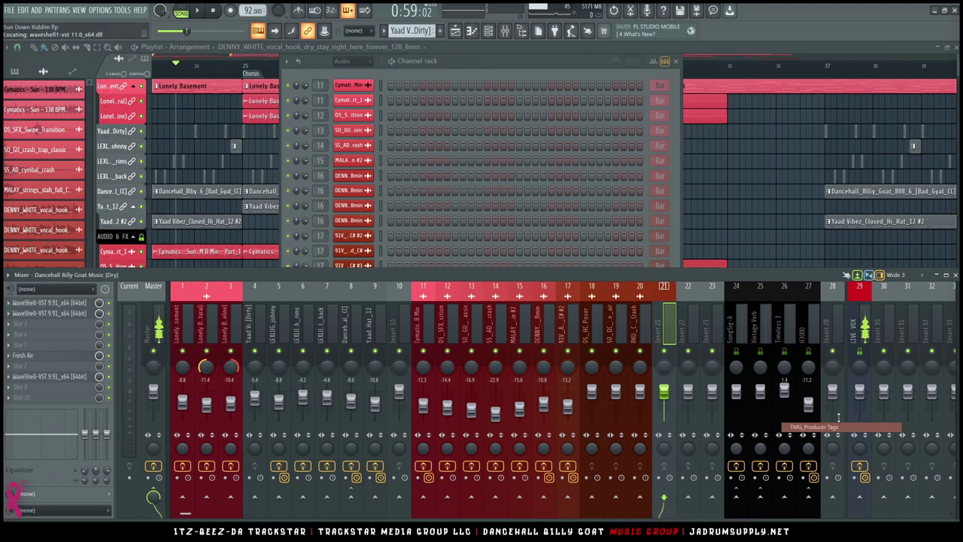
{"action": "left_click", "coordinate": [657, 325]}
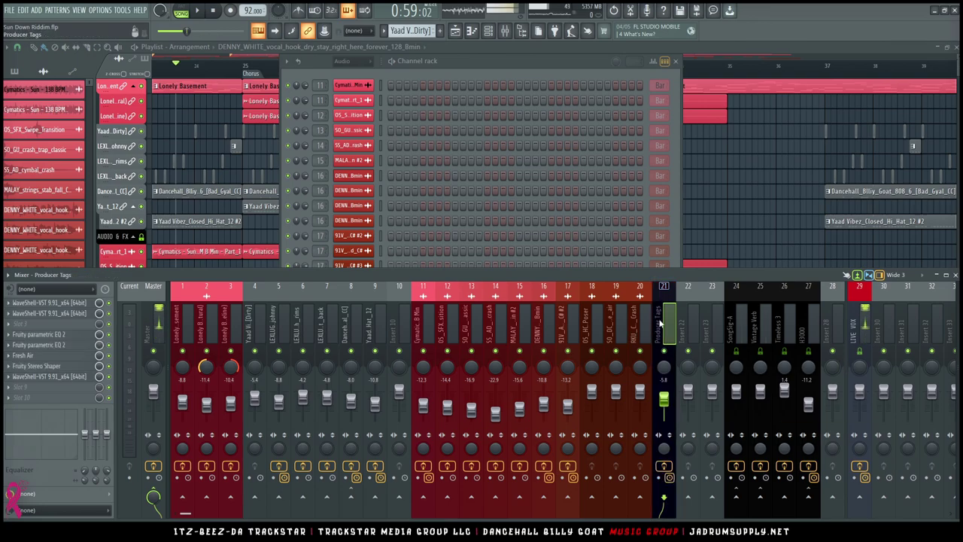
{"action": "key", "text": "F2"}
{"action": "key", "text": "BackSpace"}
{"action": "key", "text": "Return"}
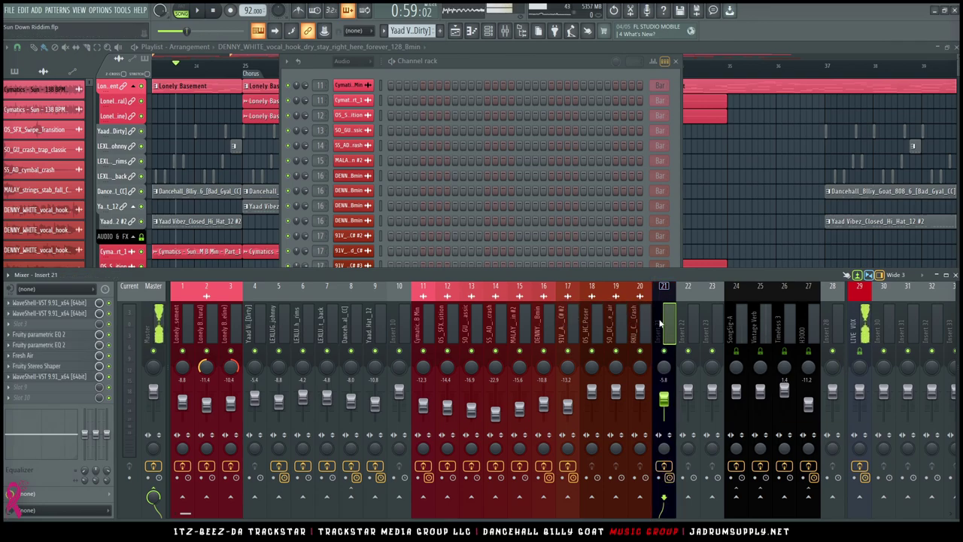
Step: Link the Dancehall Billy Goat Music [Dry] channel to mixer track 21 again so the track takes its name and colour
{"action": "left_click", "coordinate": [580, 234]}
{"action": "left_click", "coordinate": [367, 354]}
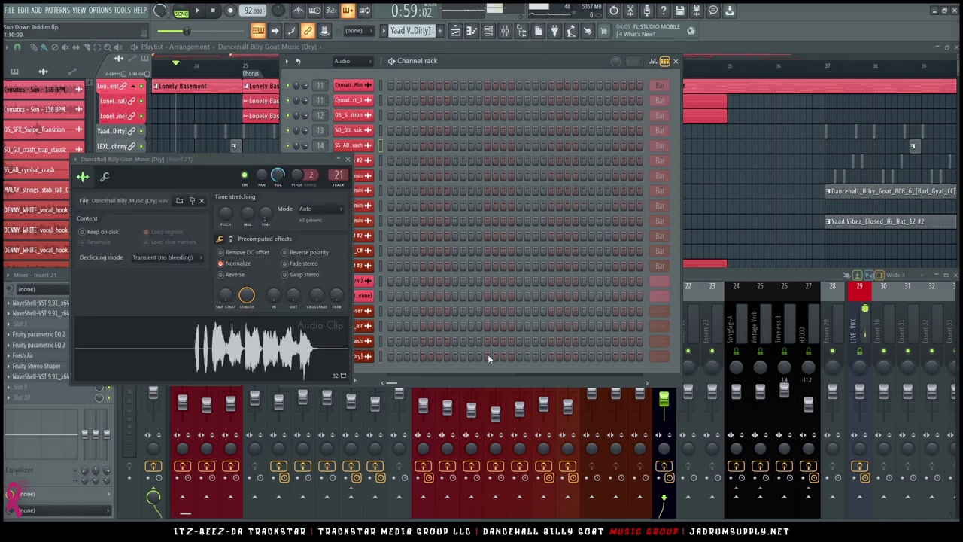
{"action": "left_click", "coordinate": [664, 331]}
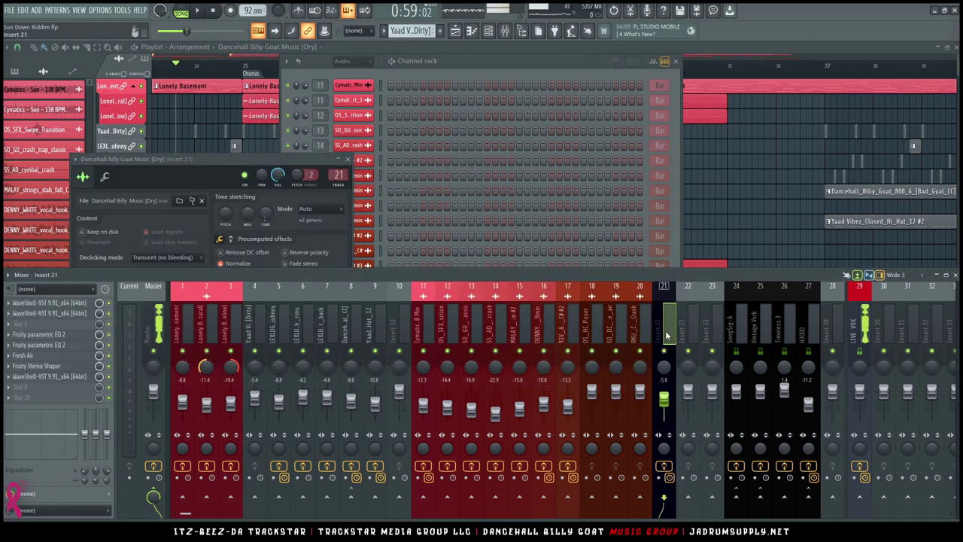
{"action": "key", "text": "ctrl+l"}
Step: Send the Dancehall Billy Goat Music [Dry] track to the SongSig-A, Vintage Verb and Timeless 3 aux tracks
{"action": "left_click", "coordinate": [737, 498]}
{"action": "left_click", "coordinate": [760, 498]}
{"action": "left_click", "coordinate": [784, 498]}
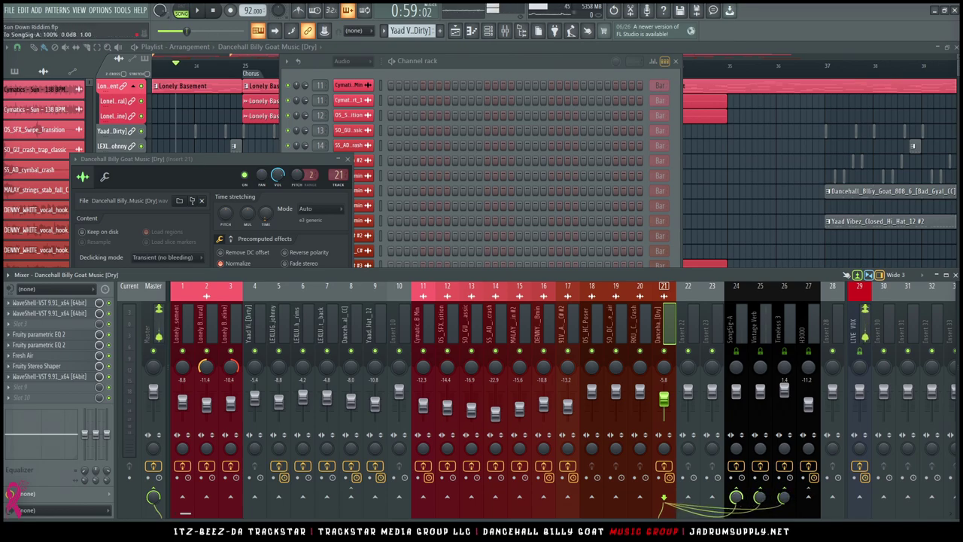
Step: Set the DeEsser threshold to -22 on the Dancehall Billy Goat Music [Dry] track
{"action": "left_click", "coordinate": [80, 302]}
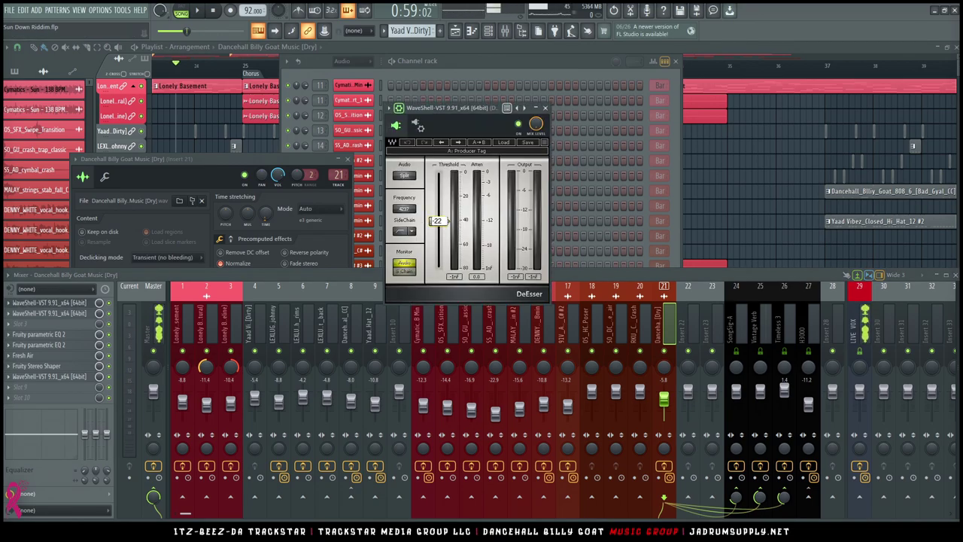
{"action": "right_click", "coordinate": [678, 339]}
{"action": "left_click", "coordinate": [574, 330]}
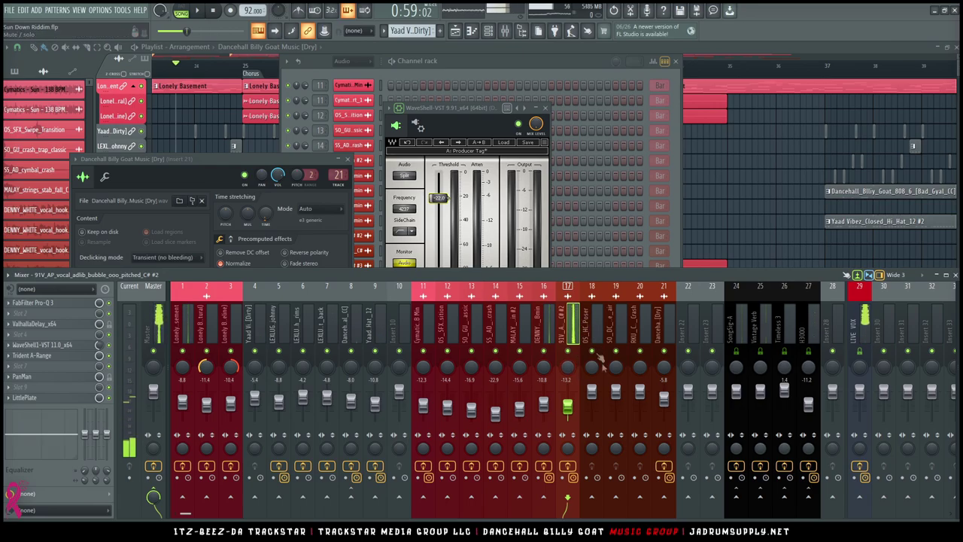
Step: Lower the 91V_AP_vocal_adlib_bubble_ooo_pitched_C# #2 clip's channel volume to about 70% (-7.2 dB) before the second chorus
{"action": "left_click", "coordinate": [740, 205]}
{"action": "scroll", "coordinate": [189, 418], "scroll_direction": "up", "scroll_amount": 5}
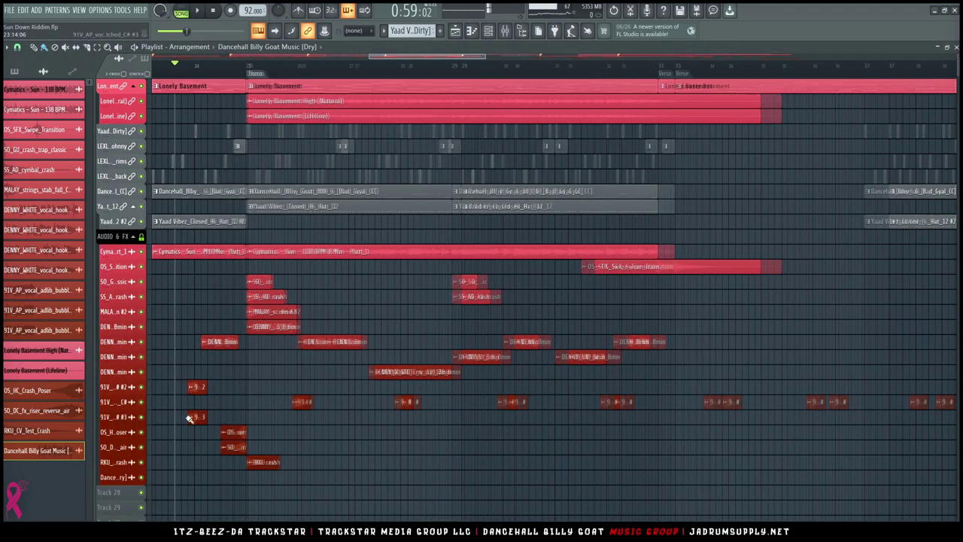
{"action": "scroll", "coordinate": [192, 411], "scroll_direction": "up", "scroll_amount": 3}
{"action": "scroll", "coordinate": [224, 369], "scroll_direction": "up", "scroll_amount": 2}
{"action": "double_click", "coordinate": [228, 359]}
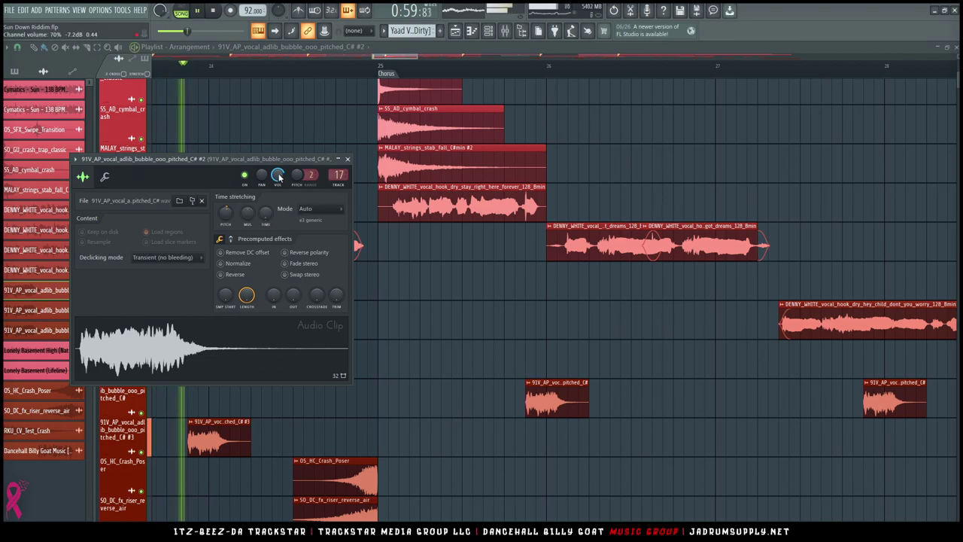
{"action": "left_click", "coordinate": [348, 160]}
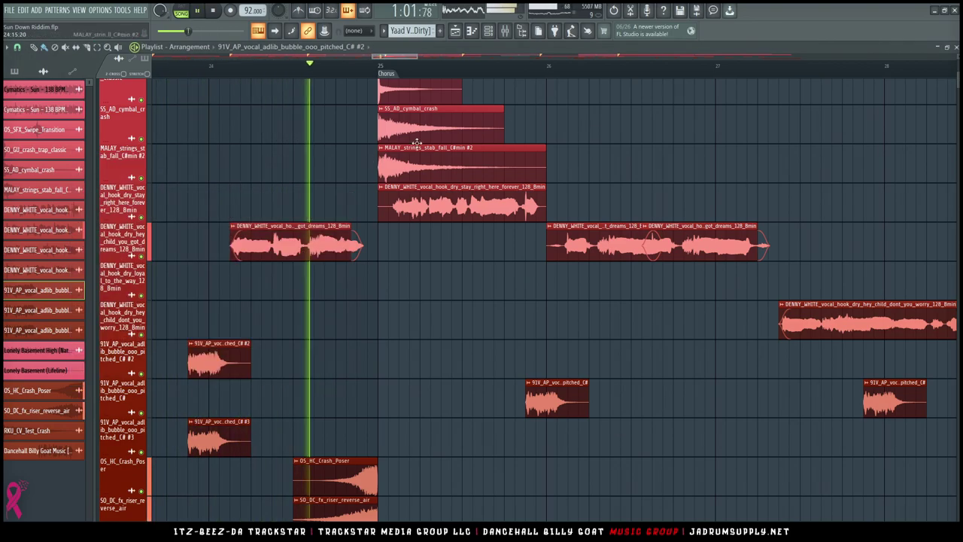
Step: Set the OS_HC_Crash_Poser and SO_DC_fx_riser_reverse_air tracks to -12.3 dB and lower the RKU_CV_Test_Crash track's volume
{"action": "key", "text": "F9"}
{"action": "key", "text": "space"}
{"action": "scroll", "coordinate": [570, 153], "scroll_direction": "down", "scroll_amount": 10}
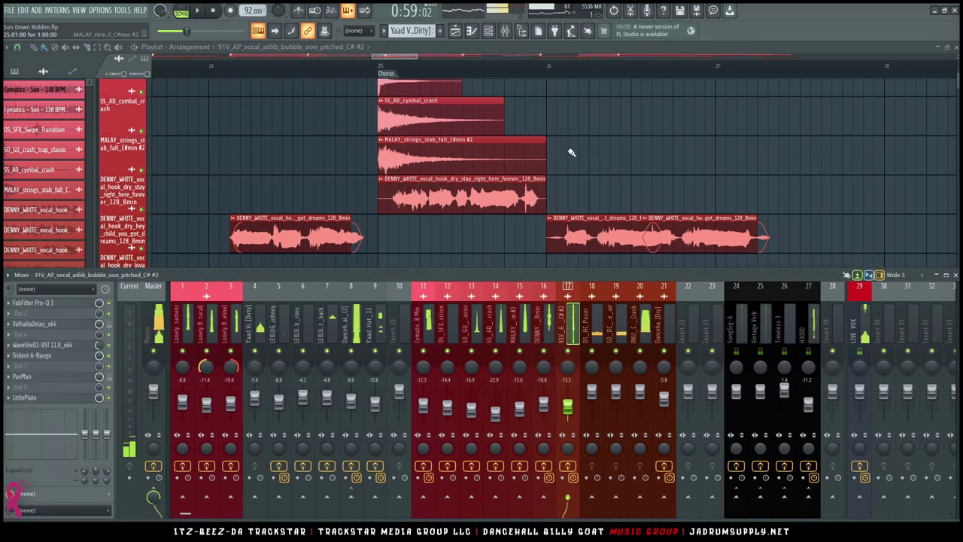
{"action": "left_click_drag", "start_coordinate": [594, 323], "coordinate": [629, 328]}
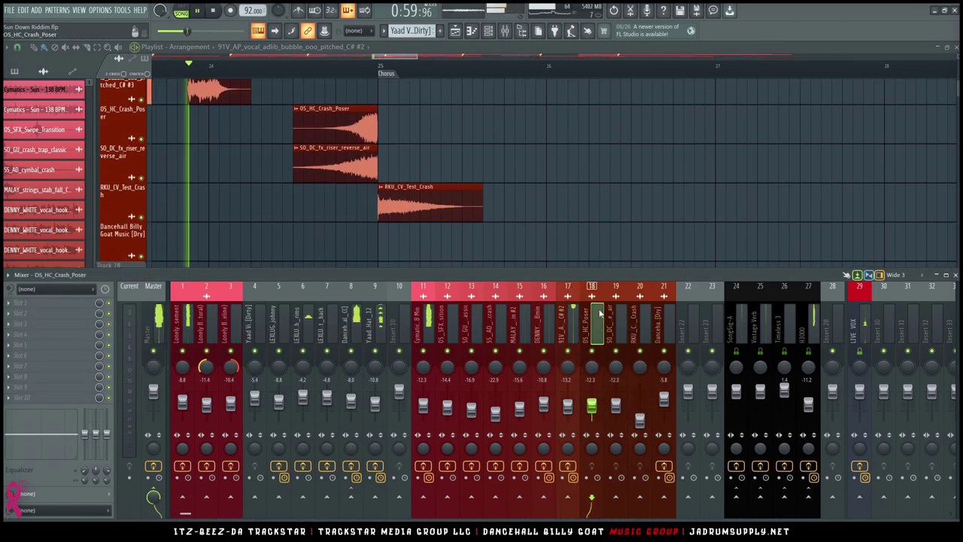
{"action": "key", "text": "space"}
Step: Loop the riser and crash transition around bar 25, lower the SO_DC_fx_riser_reverse_air track's volume, and set OS_HC_Crash_Poser to -12.9 dB
{"action": "key", "text": "F9"}
{"action": "left_click_drag", "start_coordinate": [303, 73], "coordinate": [456, 85]}
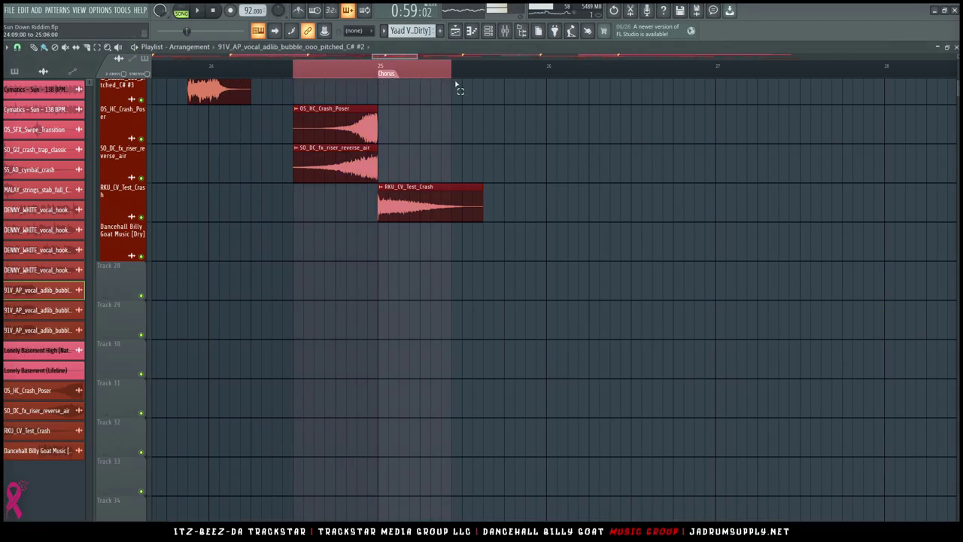
{"action": "key", "text": "space"}
{"action": "key", "text": "F9"}
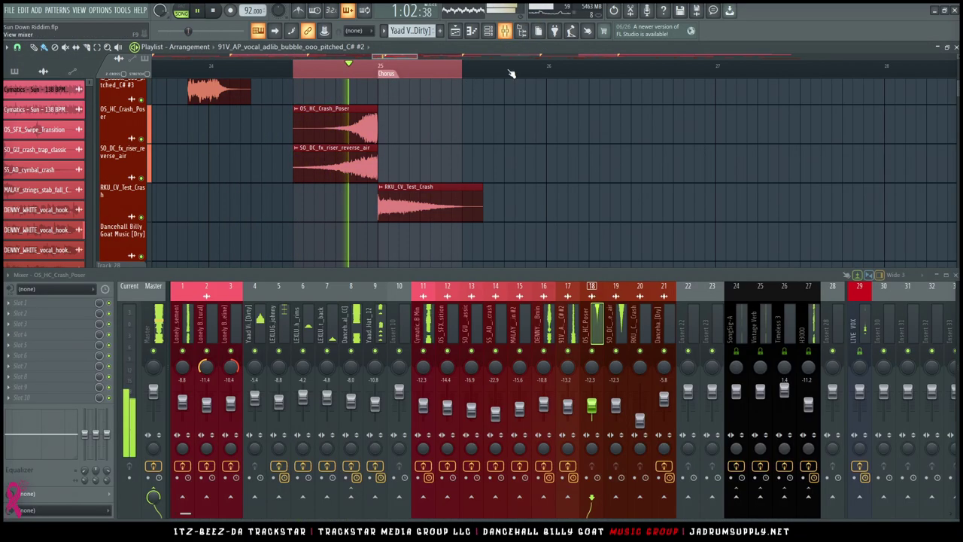
{"action": "left_click_drag", "start_coordinate": [616, 406], "coordinate": [591, 407]}
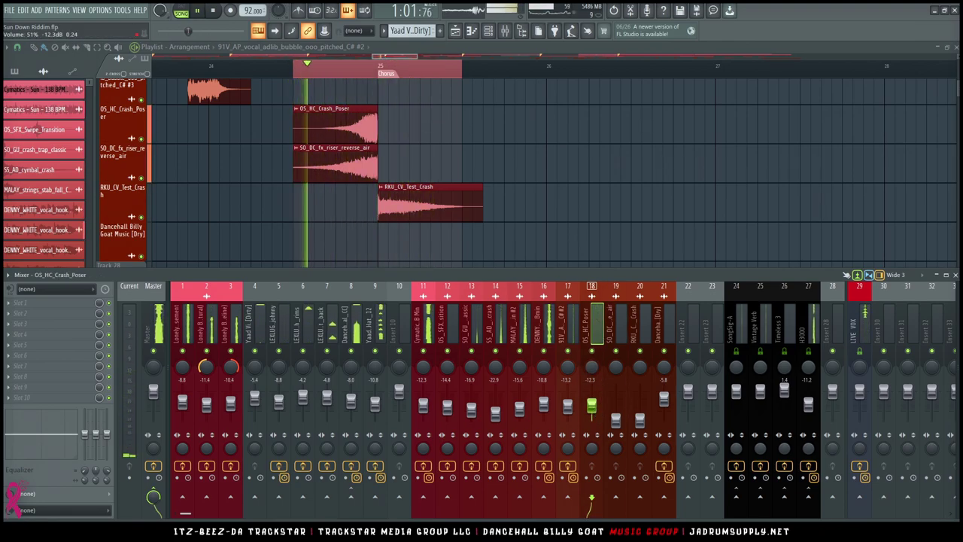
{"action": "key", "text": "space"}
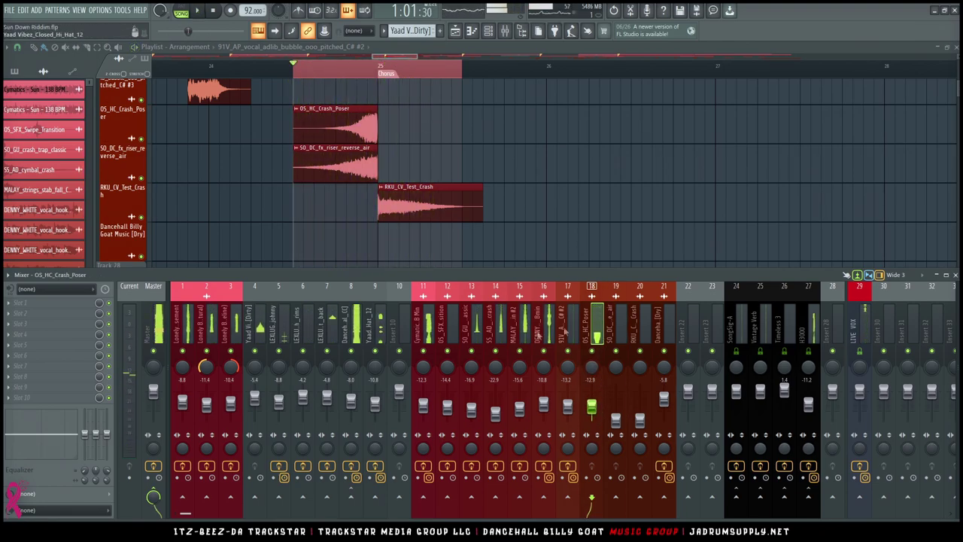
Step: Load the saved Pro-3_Crash_High_Pass mixer state onto the OS_HC_Crash_Poser track
{"action": "right_click", "coordinate": [596, 325]}
{"action": "mouse_move", "coordinate": [625, 282]}
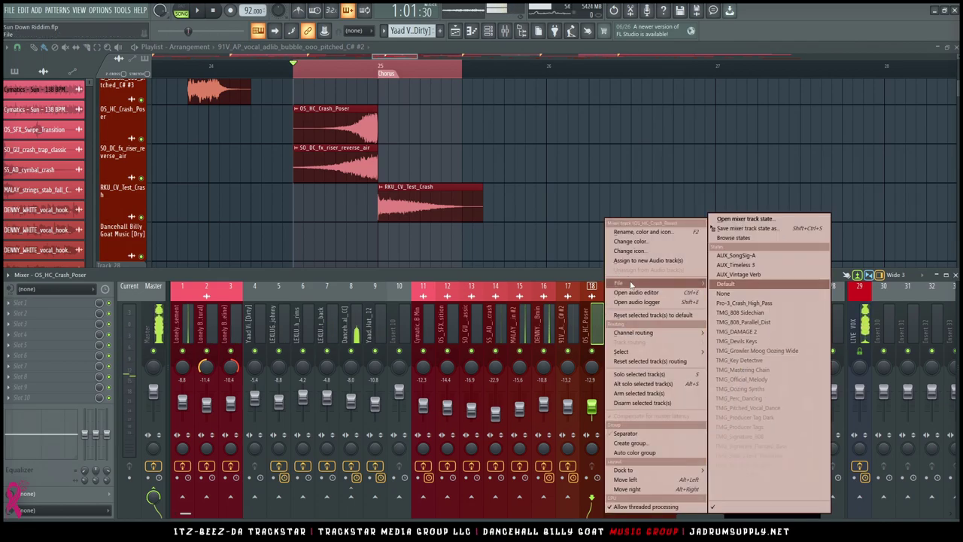
{"action": "left_click", "coordinate": [753, 304]}
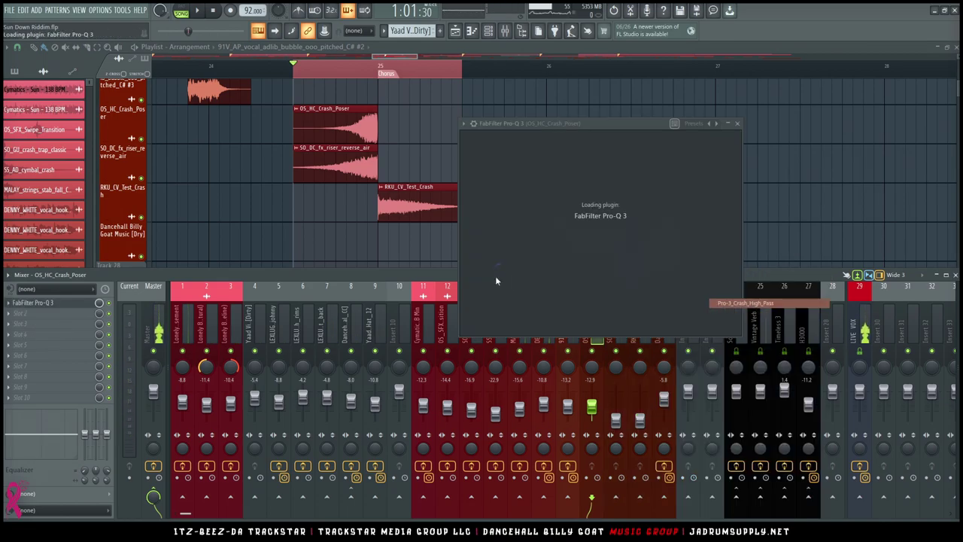
Step: Add ValhallaPlate reverb to the OS_HC_Crash_Poser track with 36.4% mix, 3.5 s decay and 1.3 ms predelay, and audition it
{"action": "left_click", "coordinate": [65, 320]}
{"action": "mouse_move", "coordinate": [376, 456]}
{"action": "mouse_move", "coordinate": [396, 429]}
{"action": "mouse_move", "coordinate": [482, 446]}
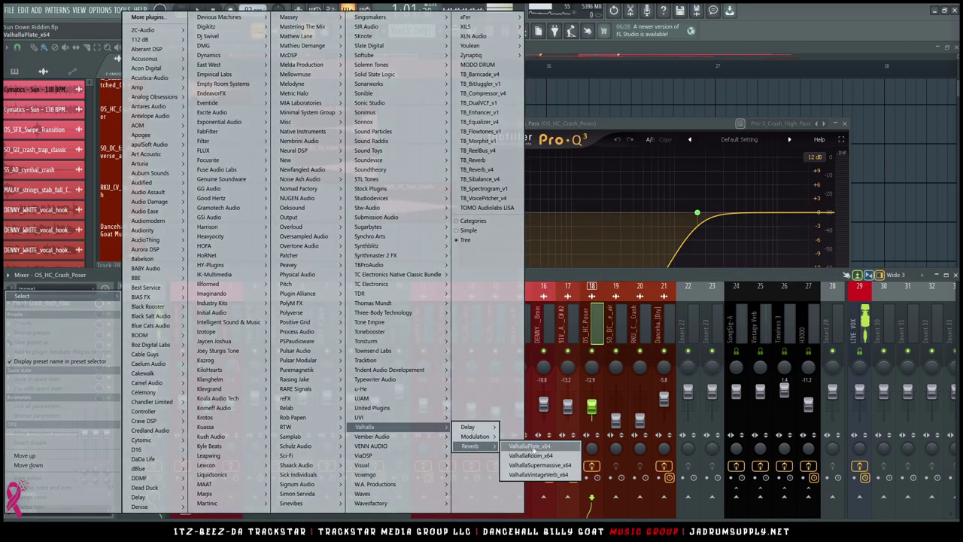
{"action": "left_click", "coordinate": [532, 446]}
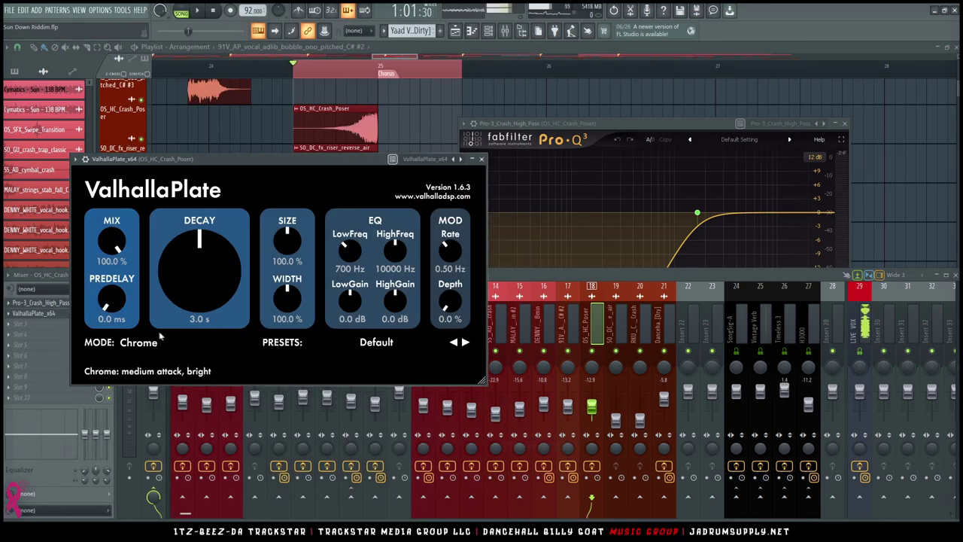
{"action": "left_click_drag", "start_coordinate": [116, 242], "coordinate": [124, 289]}
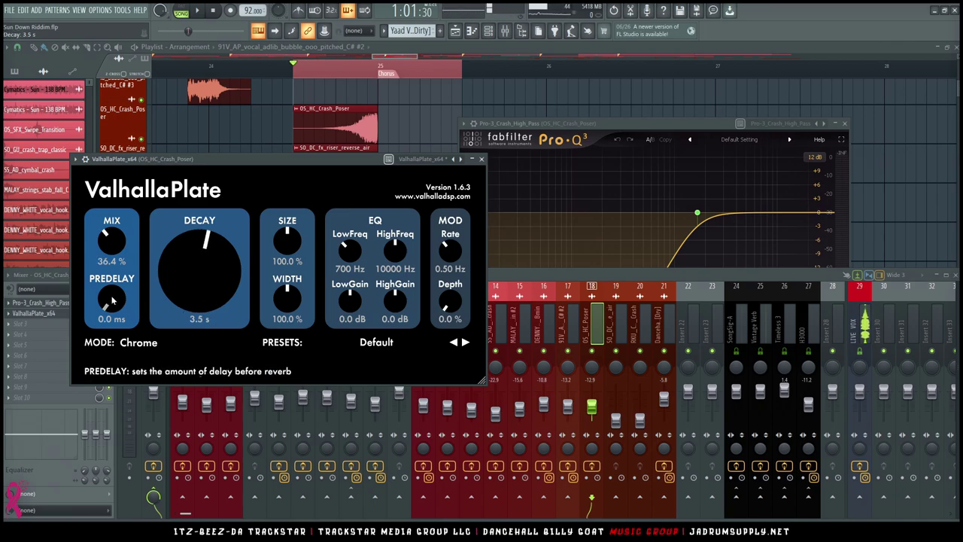
{"action": "key", "text": "space"}
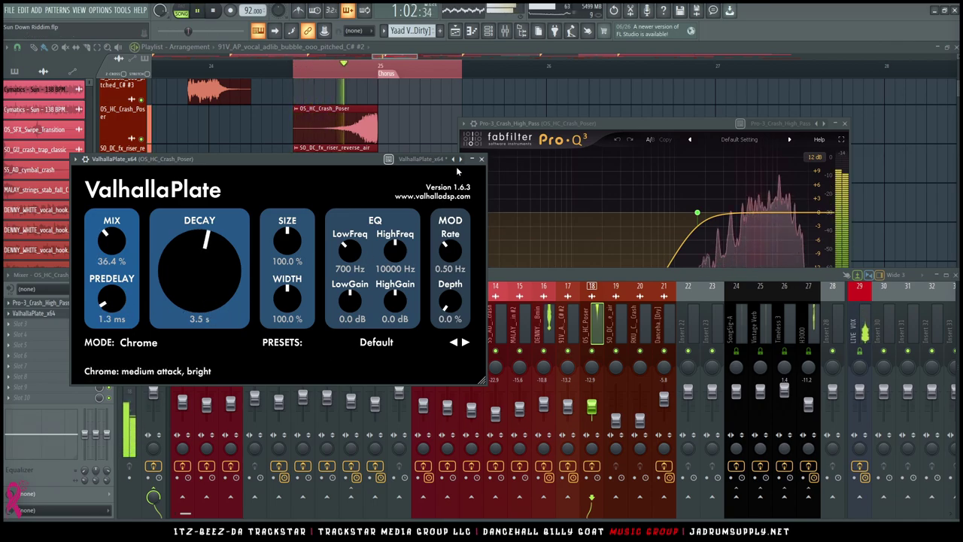
{"action": "key", "text": "space"}
Step: Balance the transition during playback, setting OS_HC_Crash_Poser to -15.2 dB and SO_DC_fx_riser_reverse_air to about -15.4 dB
{"action": "left_click", "coordinate": [600, 337]}
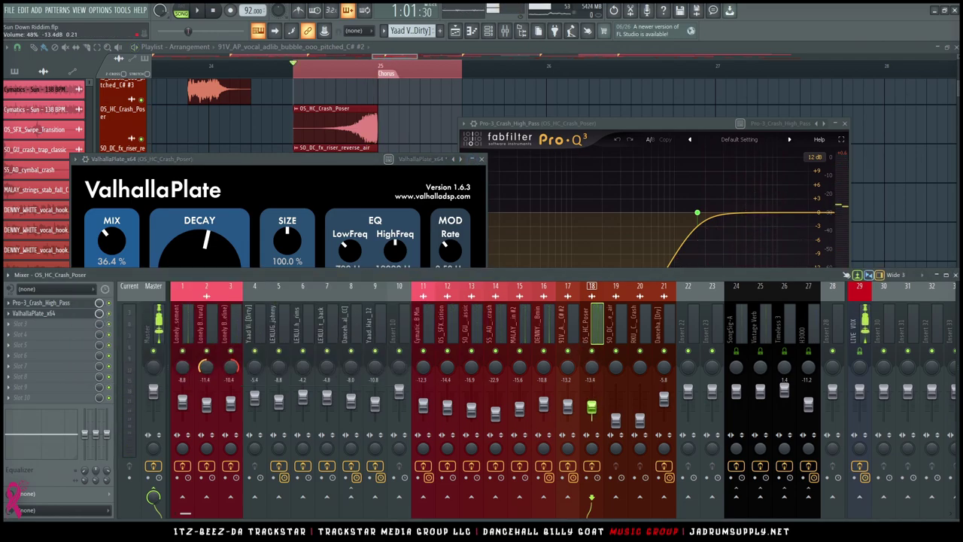
{"action": "key", "text": "space"}
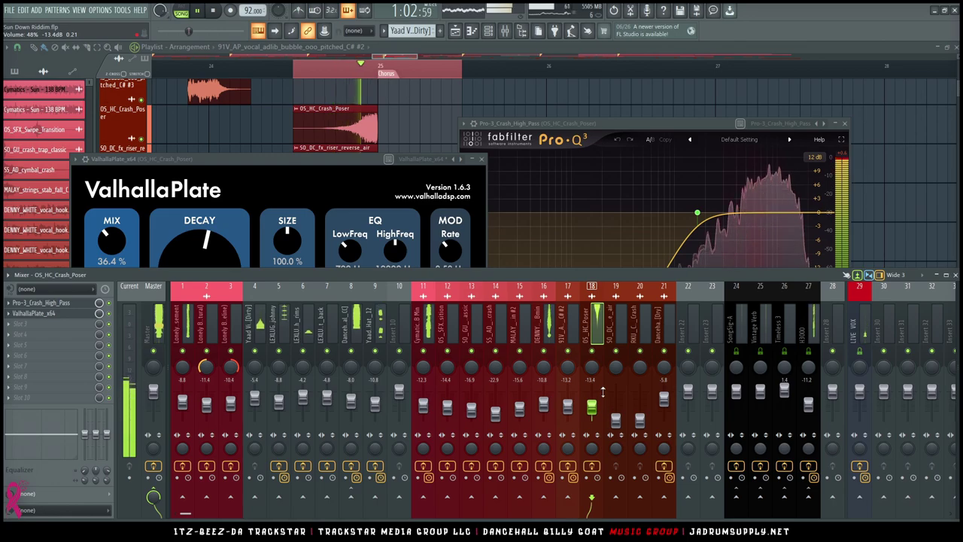
{"action": "key", "text": "space"}
{"action": "left_click", "coordinate": [616, 407]}
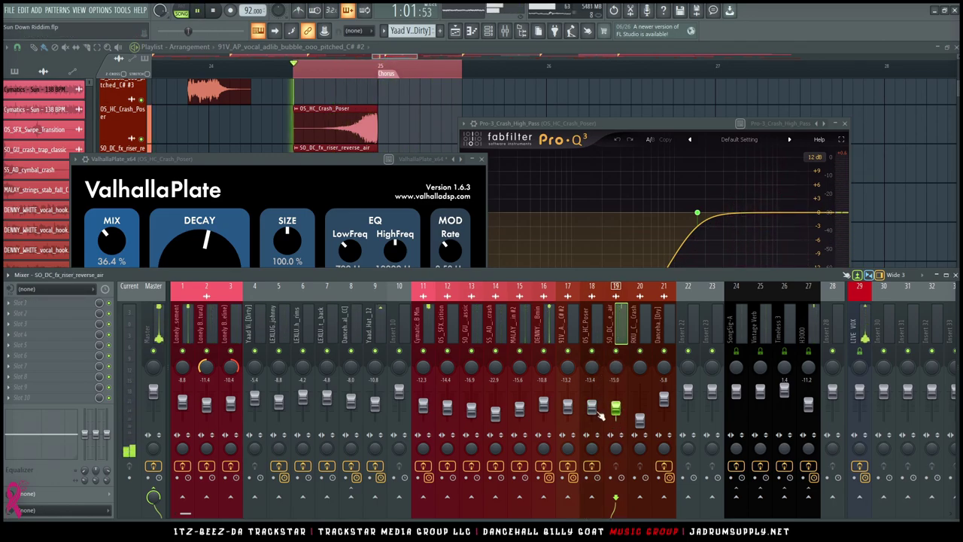
{"action": "left_click", "coordinate": [591, 407]}
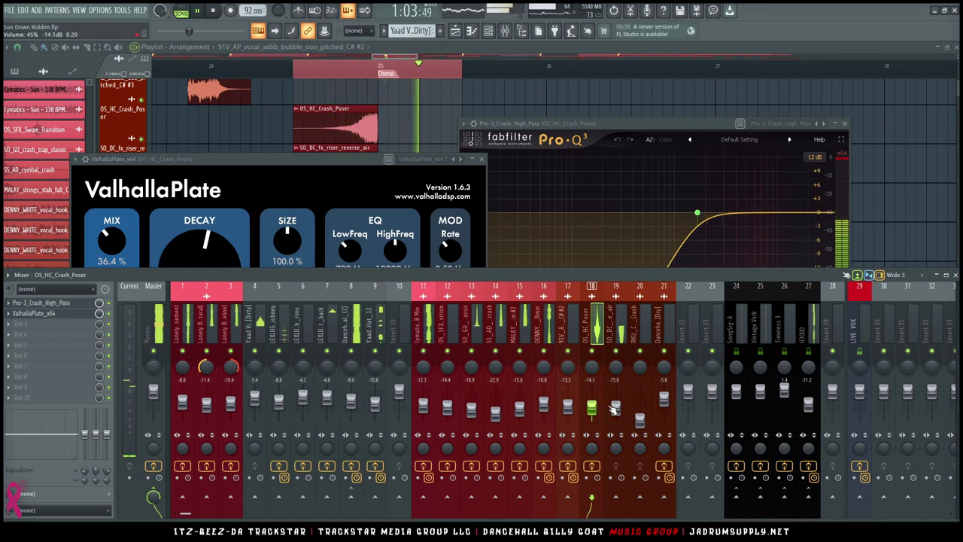
{"action": "left_click", "coordinate": [616, 407]}
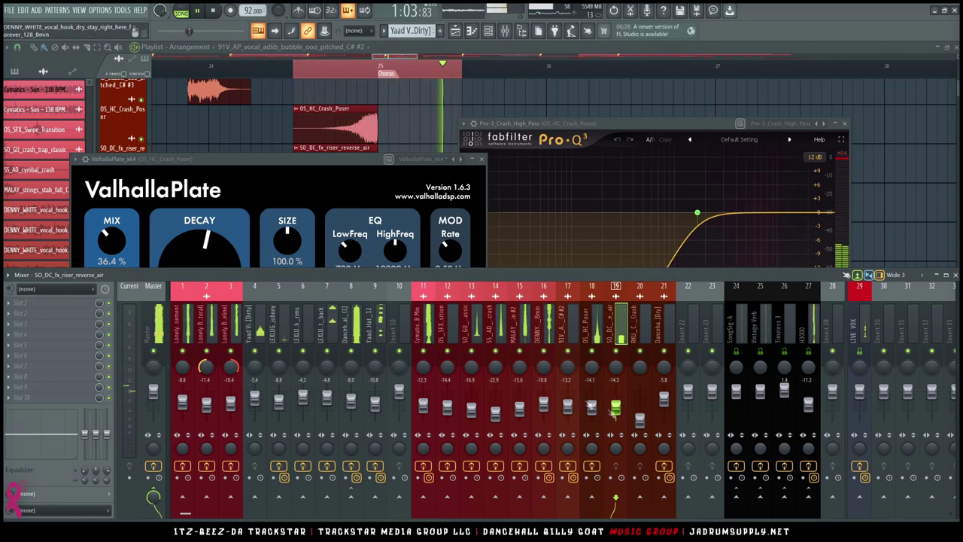
{"action": "left_click", "coordinate": [592, 407]}
{"action": "left_click_drag", "start_coordinate": [592, 407], "coordinate": [615, 409]}
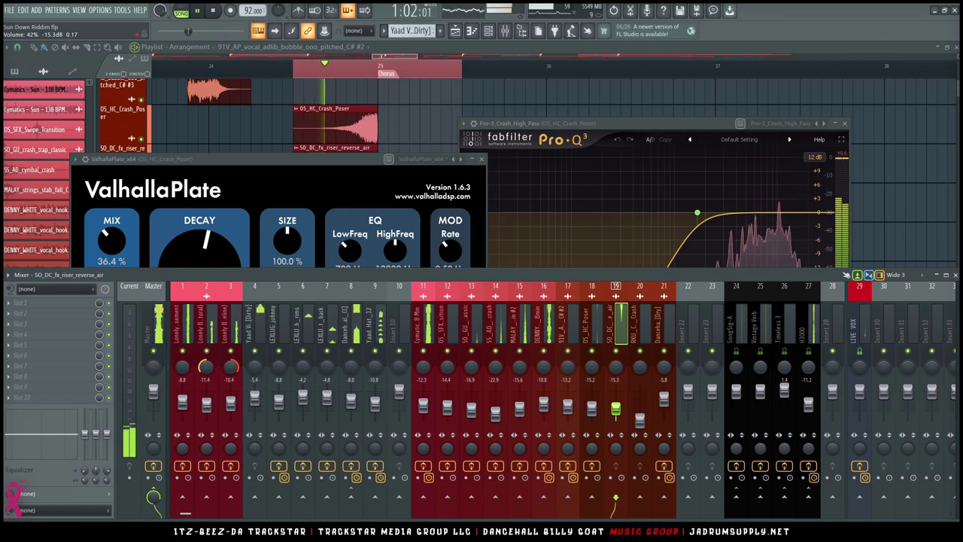
Step: Load the Pro-3_Crash_High_Pass mixer state onto the SO_DC_fx_riser_reverse_air track and lower its volume to -18.3 dB
{"action": "right_click", "coordinate": [624, 324]}
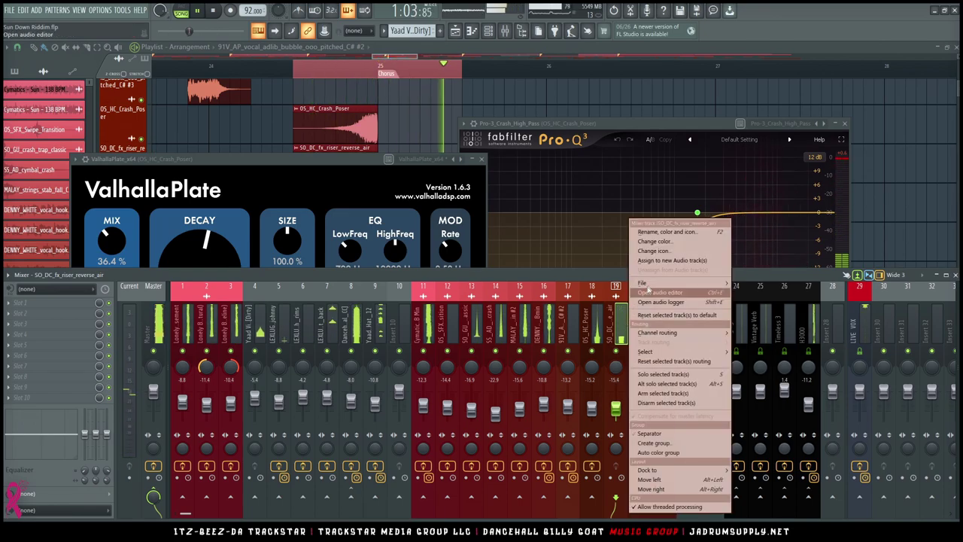
{"action": "mouse_move", "coordinate": [644, 283]}
{"action": "left_click", "coordinate": [753, 300]}
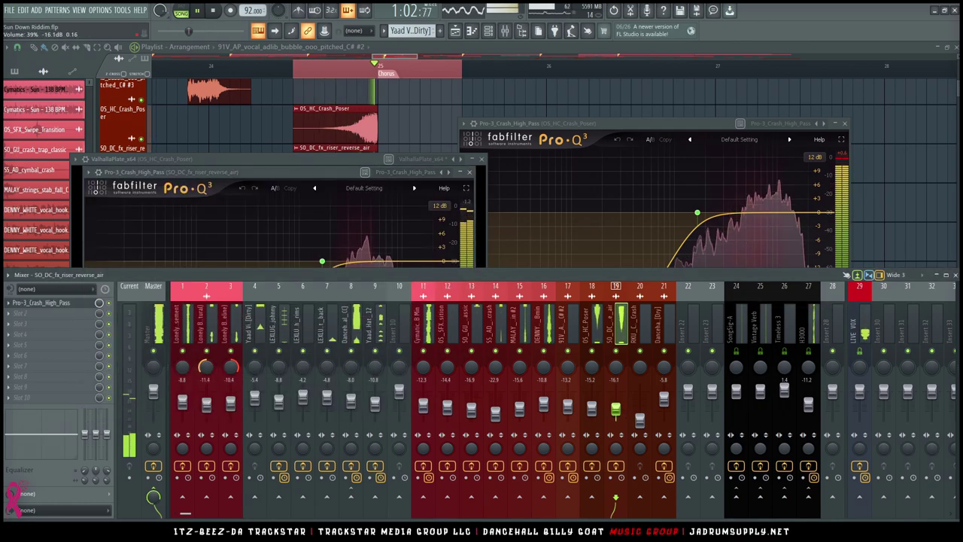
{"action": "left_click_drag", "start_coordinate": [616, 409], "coordinate": [616, 412]}
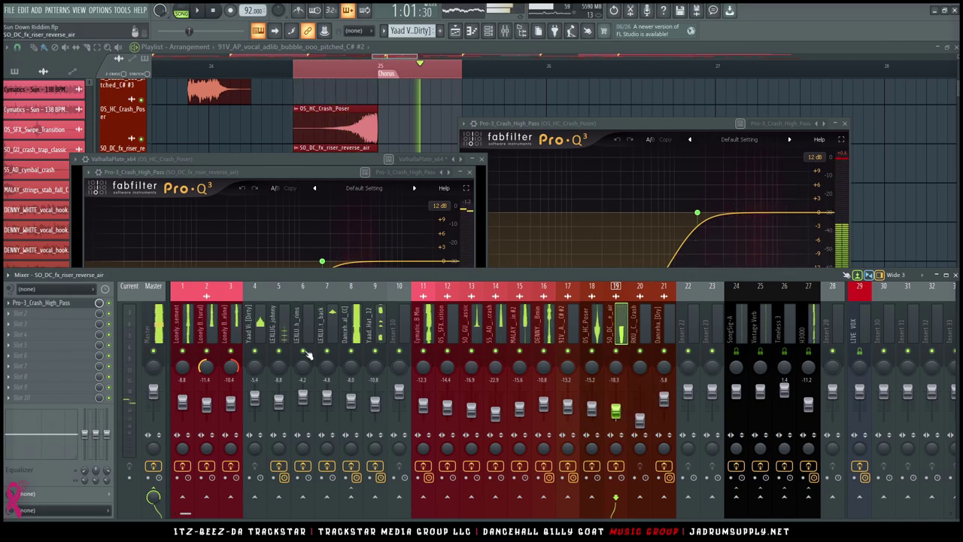
{"action": "key", "text": "space"}
Step: Add ValhallaPlate to the SO_DC_fx_riser_reverse_air track in Steel mode with 2.2 s decay and 44.8% mix, and audition it
{"action": "left_click", "coordinate": [65, 319]}
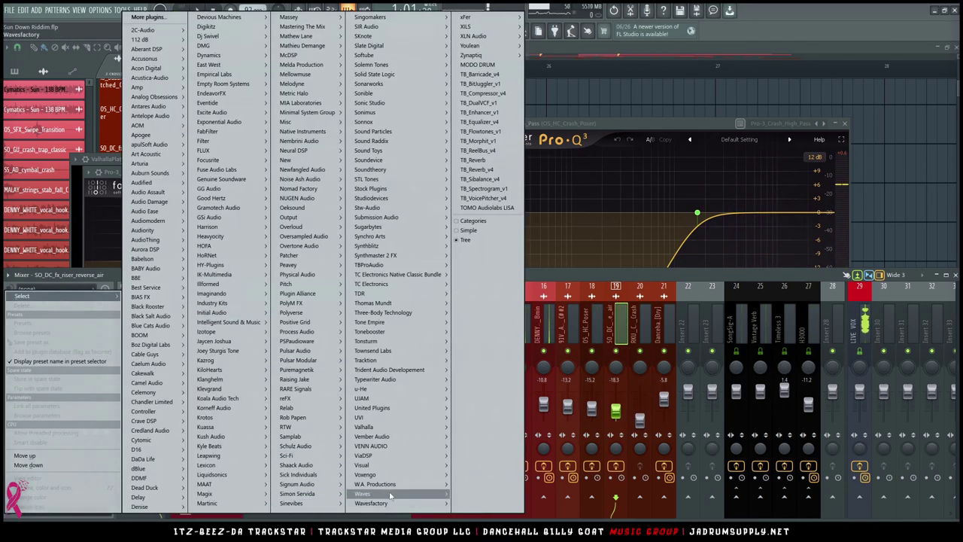
{"action": "mouse_move", "coordinate": [497, 446]}
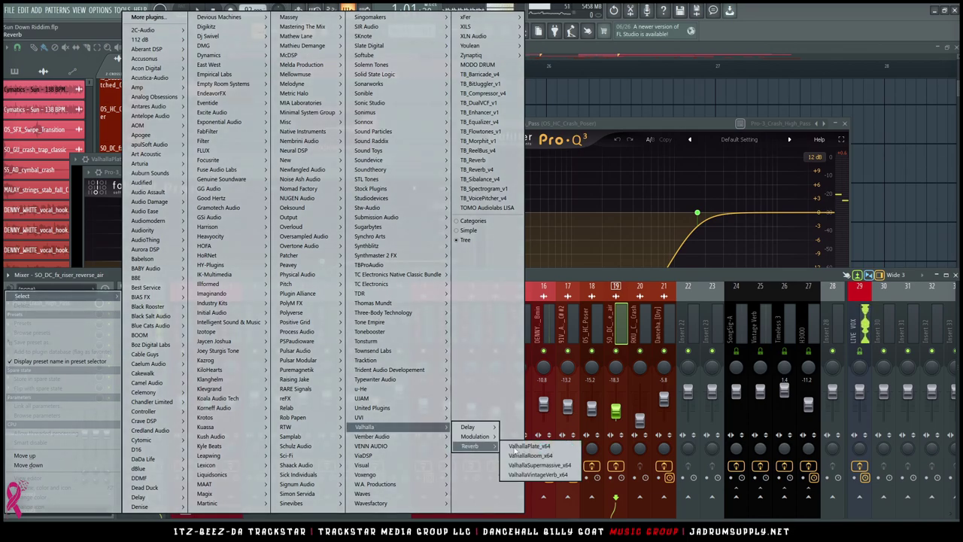
{"action": "left_click", "coordinate": [536, 447]}
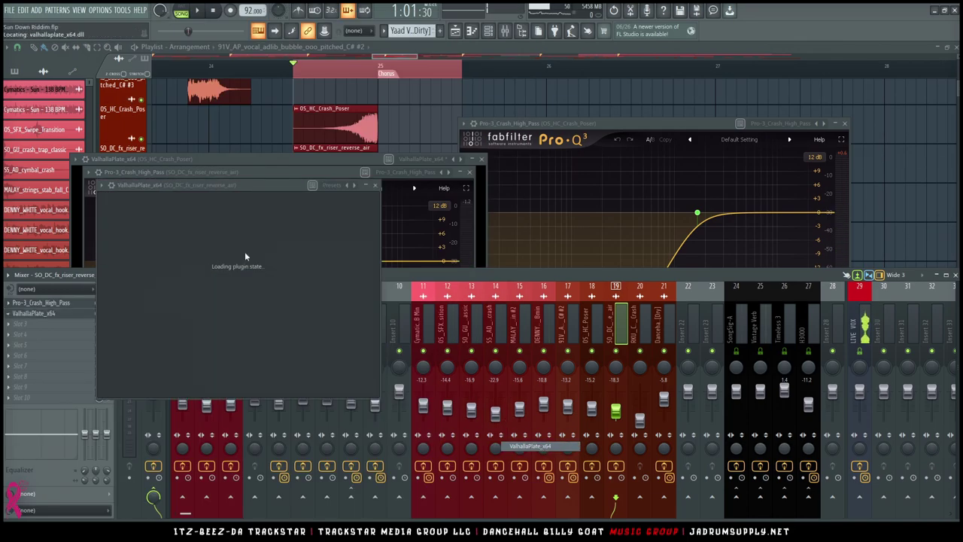
{"action": "left_click", "coordinate": [173, 368]}
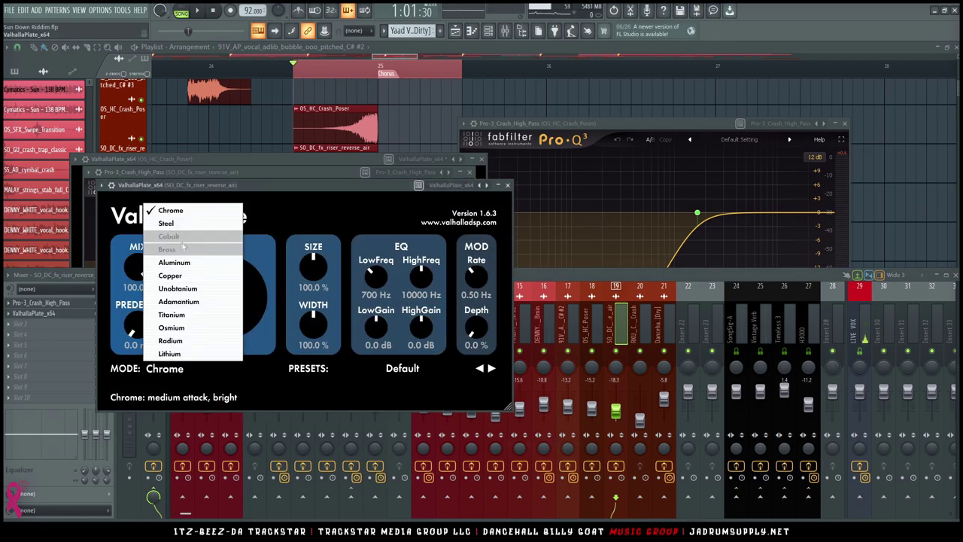
{"action": "left_click", "coordinate": [167, 223]}
{"action": "left_click_drag", "start_coordinate": [218, 313], "coordinate": [218, 309]}
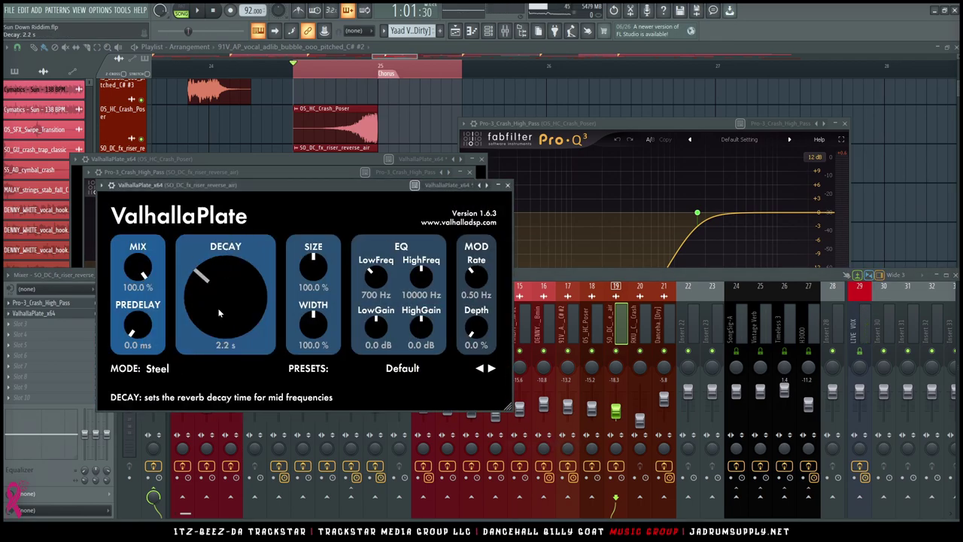
{"action": "left_click_drag", "start_coordinate": [137, 278], "coordinate": [146, 336]}
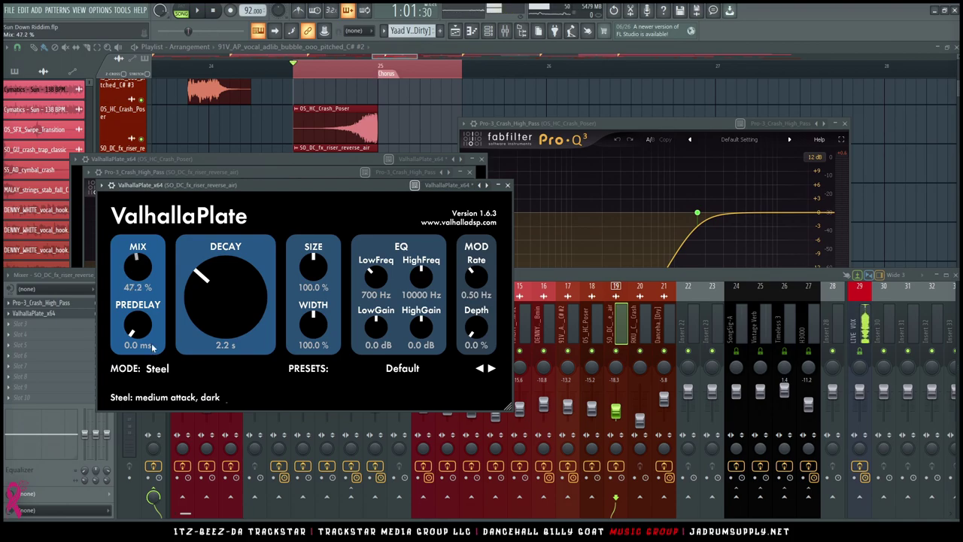
{"action": "key", "text": "space"}
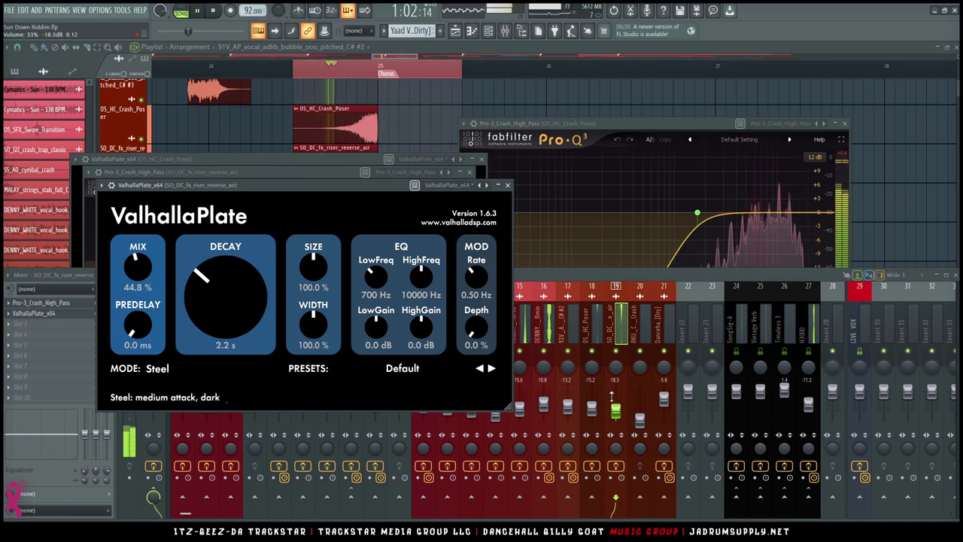
Step: Find the chorus crash clips and set SS_AD_cymbal_crash to -20.5 dB and SO_GU_crash_trap_classic to -16.2 dB
{"action": "key", "text": "F12"}
{"action": "scroll", "coordinate": [415, 206], "scroll_direction": "up", "scroll_amount": 8}
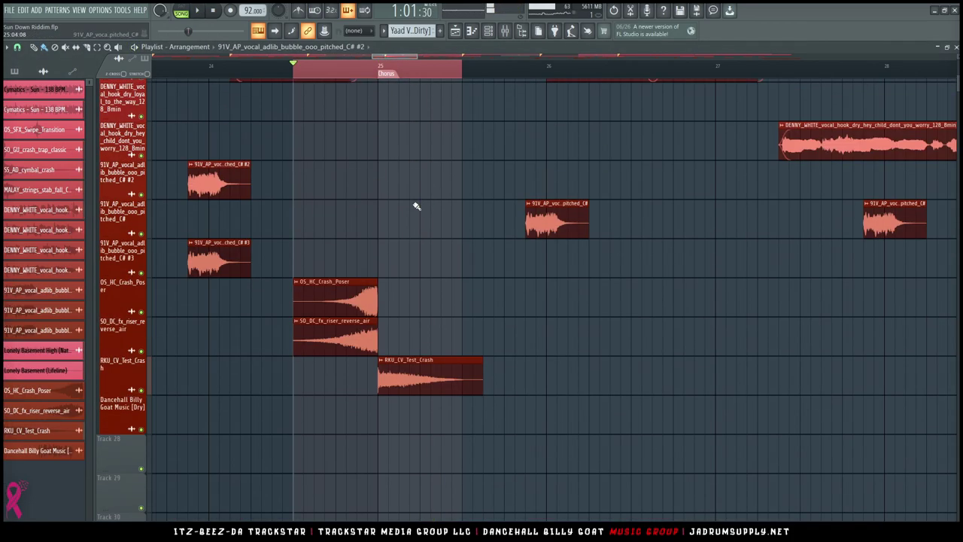
{"action": "scroll", "coordinate": [412, 239], "scroll_direction": "up", "scroll_amount": 2}
{"action": "double_click", "coordinate": [417, 237]}
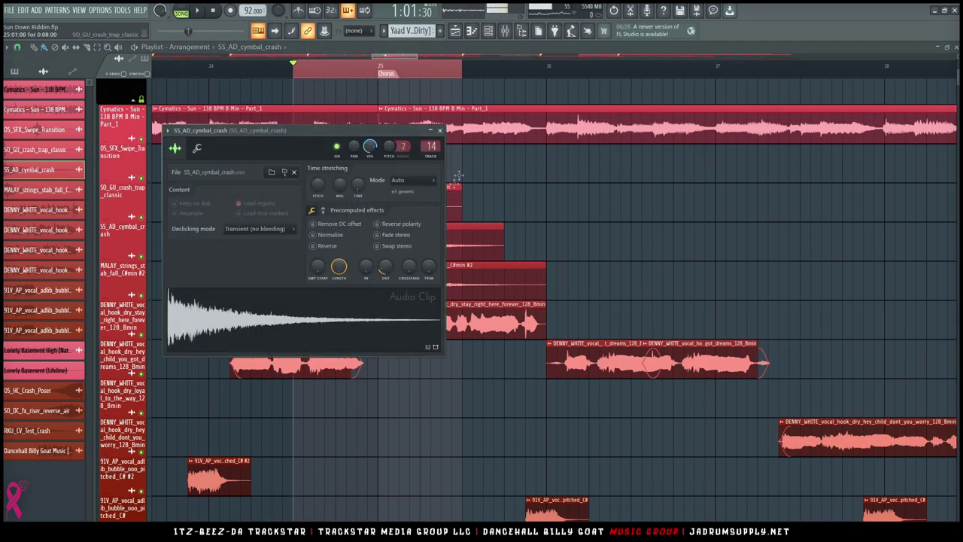
{"action": "key", "text": "F9"}
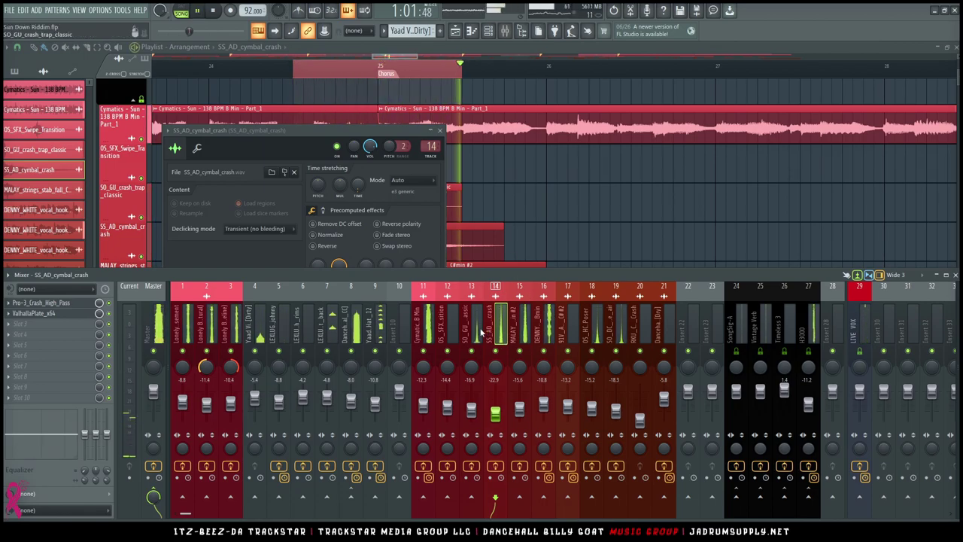
{"action": "left_click", "coordinate": [474, 338], "text": "ctrl+shift"}
{"action": "left_click", "coordinate": [495, 498]}
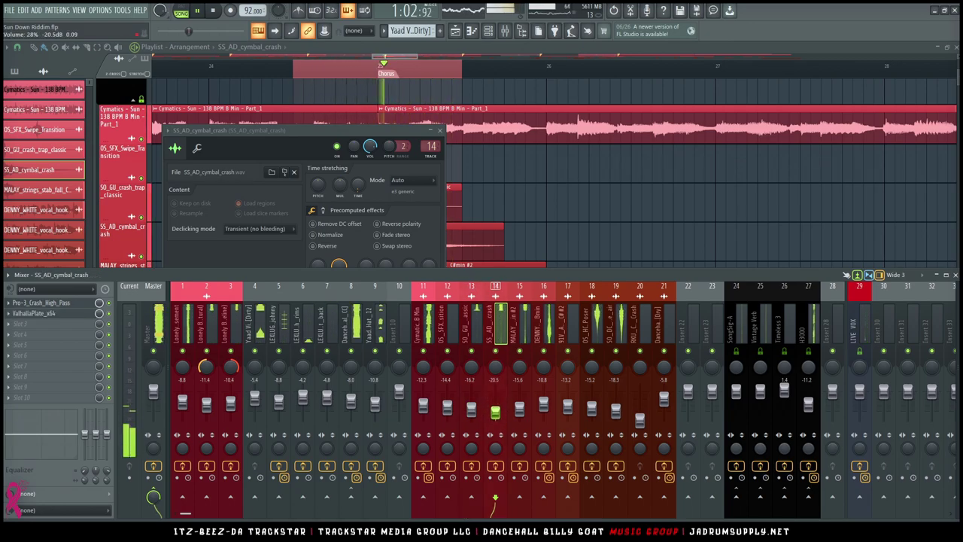
Step: Lower the two riser tracks together, setting OS_HC_Crash_Poser to -19.0 dB and SO_DC_fx_riser_reverse_air to -22.1 dB
{"action": "left_click", "coordinate": [591, 410]}
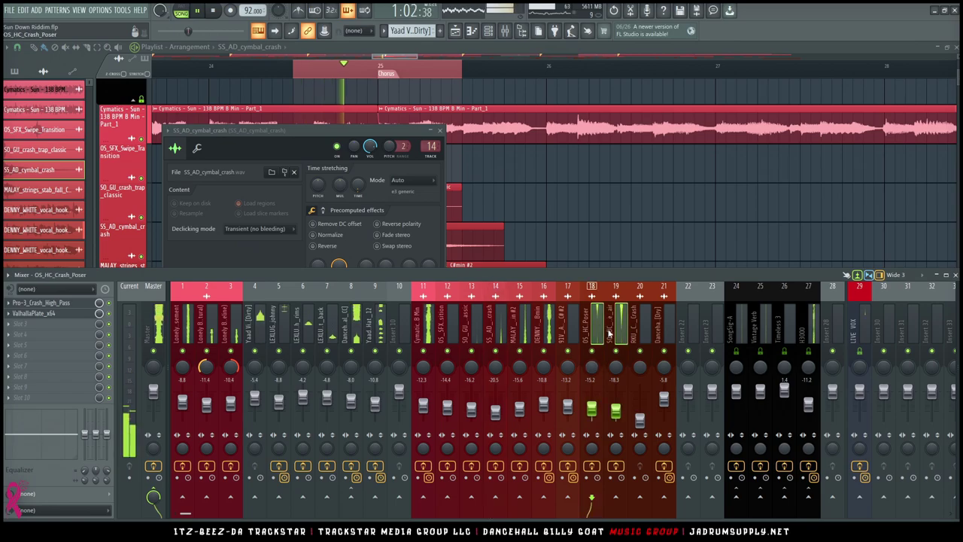
{"action": "left_click", "coordinate": [616, 411]}
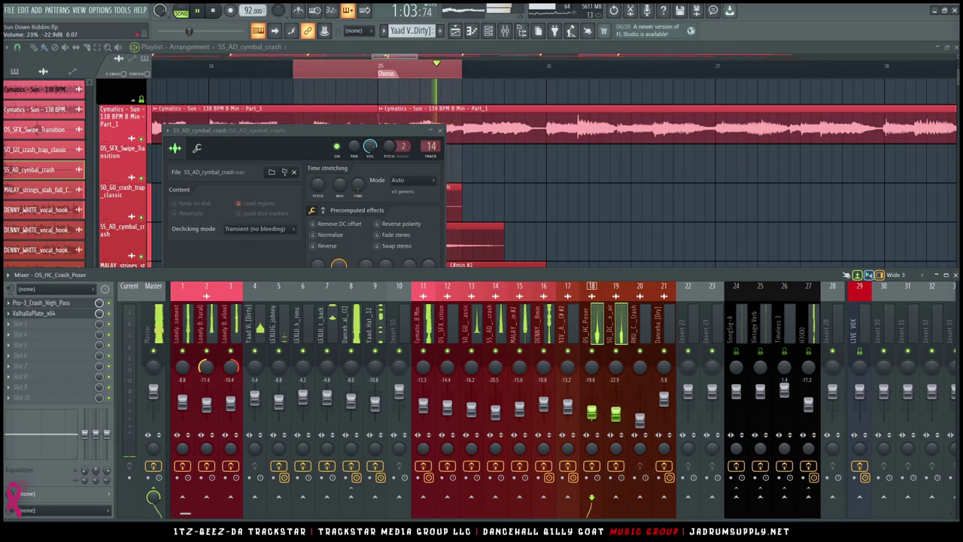
{"action": "left_click", "coordinate": [594, 413]}
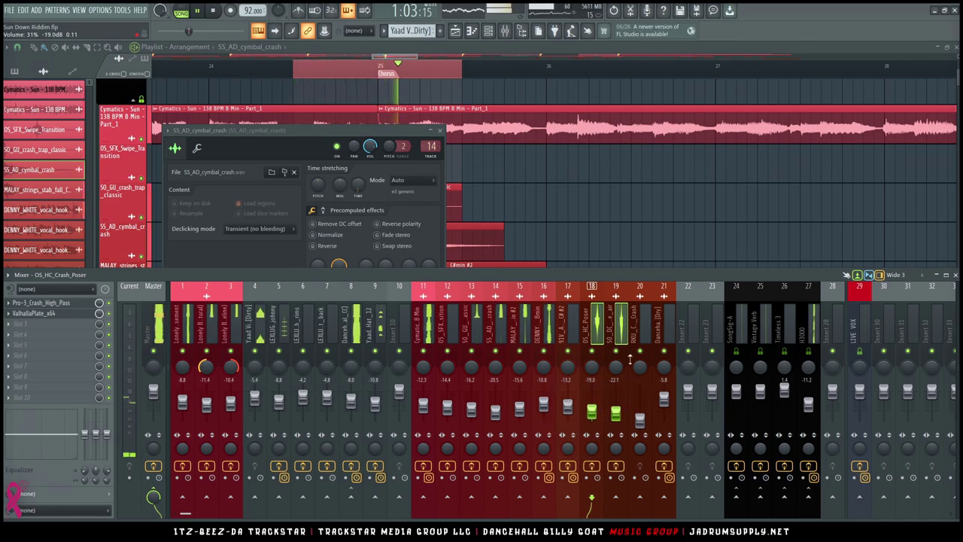
{"action": "right_click", "coordinate": [611, 216]}
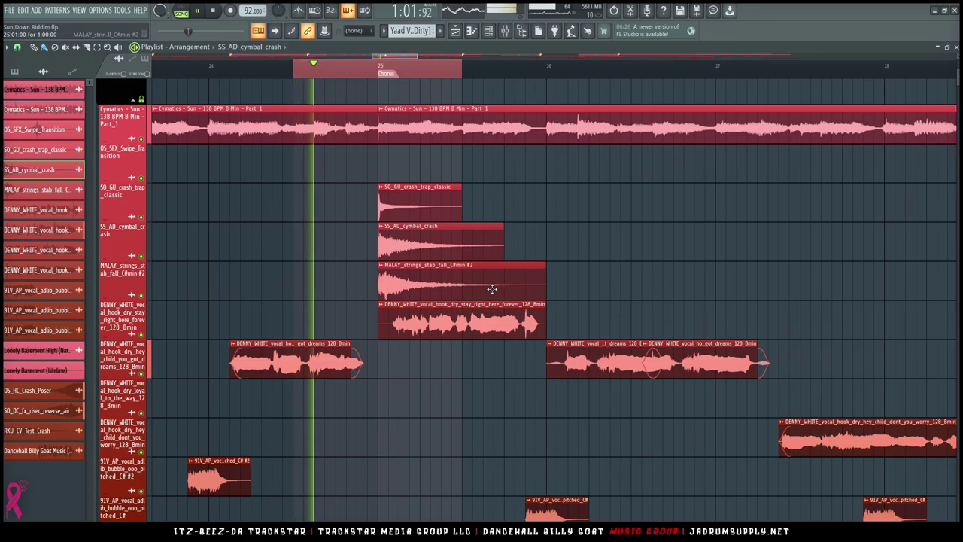
Step: Raise the RKU_CV_Test_Crash track's volume to -15.6 dB while auditioning the looped transition
{"action": "key", "text": "F9"}
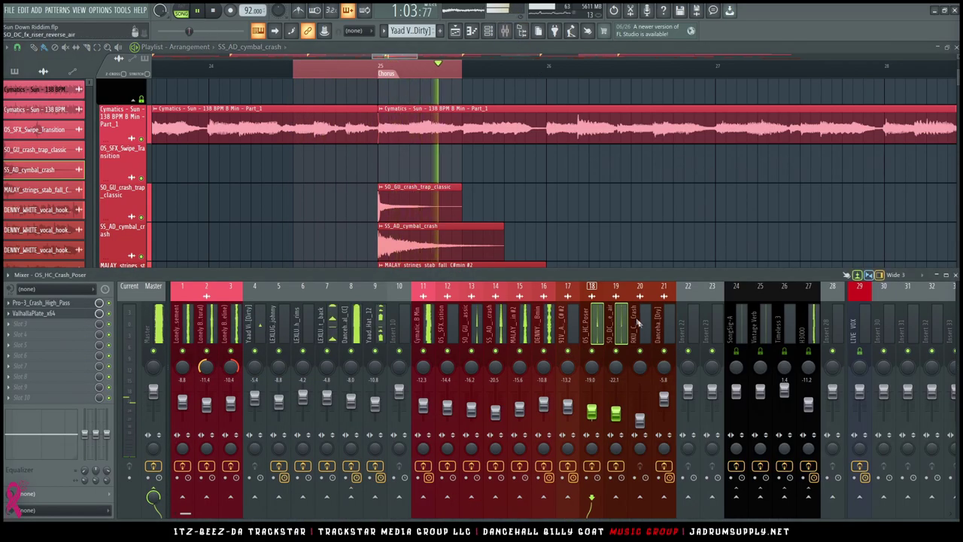
{"action": "key", "text": "space"}
{"action": "left_click", "coordinate": [646, 335]}
{"action": "scroll", "coordinate": [580, 212], "scroll_direction": "down", "scroll_amount": 12}
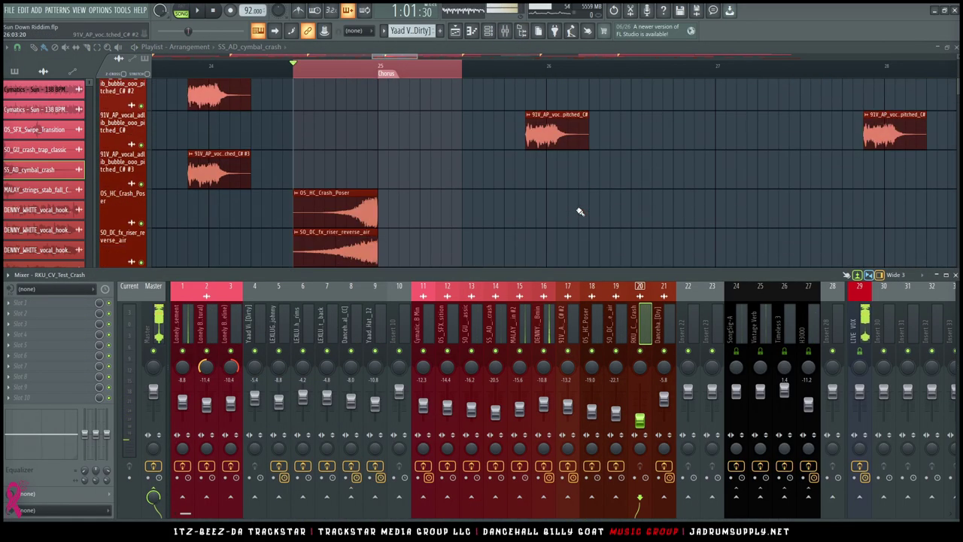
{"action": "scroll", "coordinate": [580, 211], "scroll_direction": "up", "scroll_amount": 2}
{"action": "key", "text": "space"}
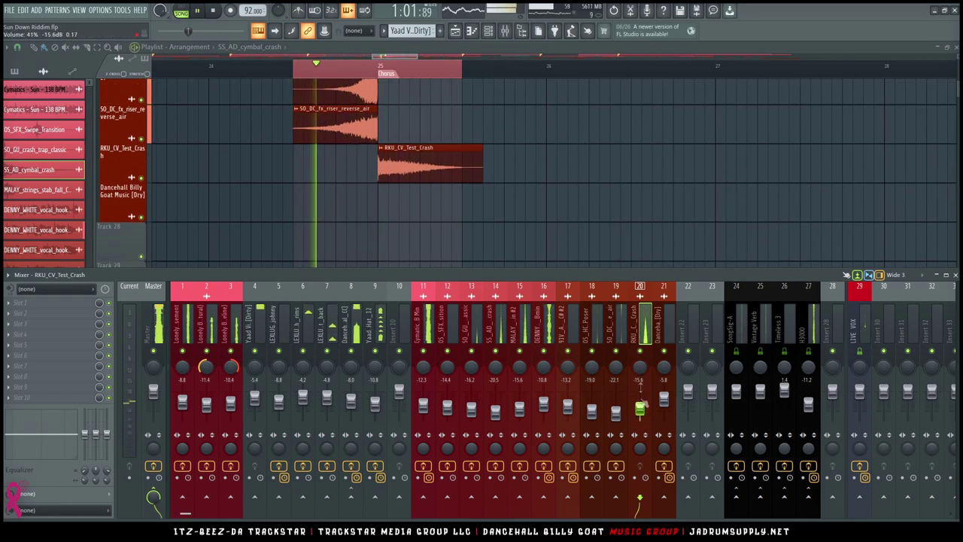
{"action": "key", "text": "space"}
Step: Load the Pro-3_Crash_High_Pass mixer state onto the RKU_CV_Test_Crash track and set its volume to -14.7 dB
{"action": "right_click", "coordinate": [646, 333]}
{"action": "mouse_move", "coordinate": [699, 283]}
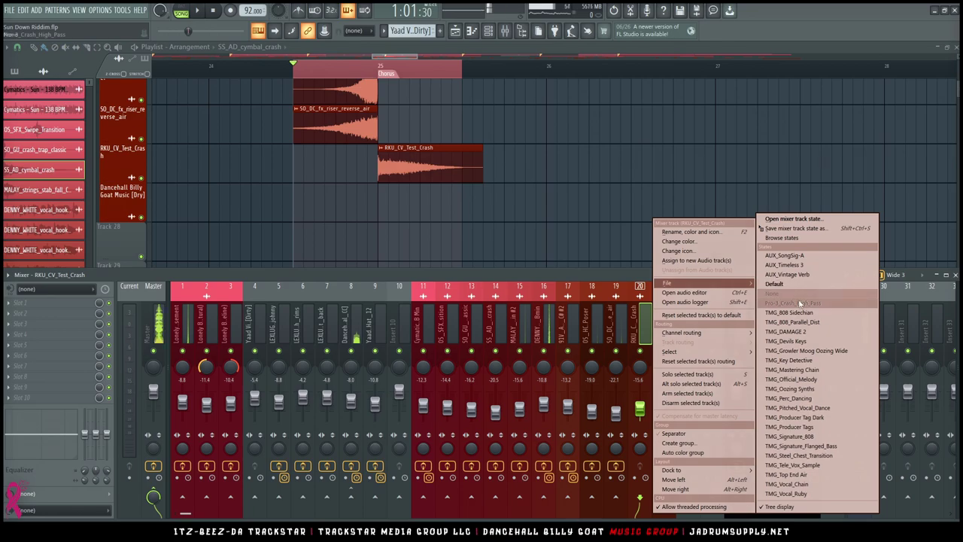
{"action": "left_click", "coordinate": [780, 304]}
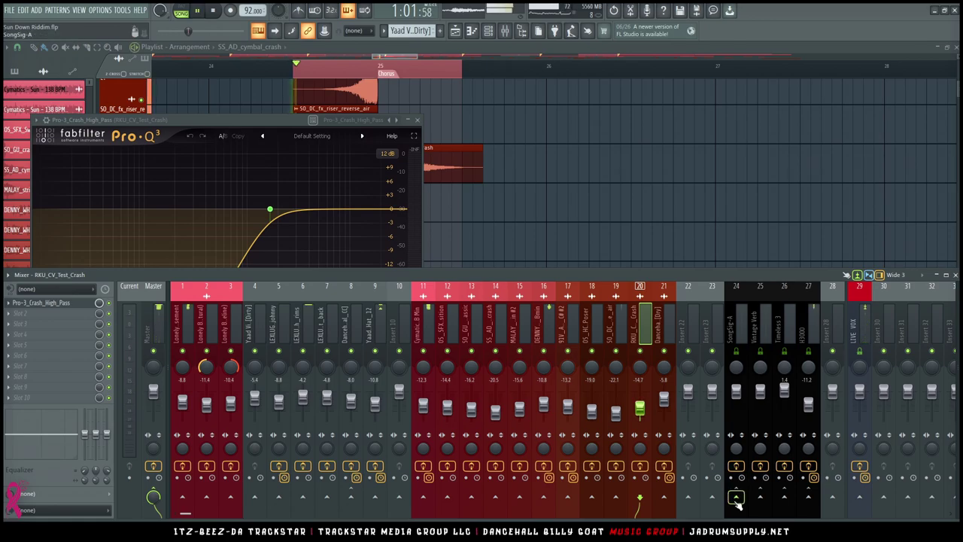
Step: Send the RKU_CV_Test_Crash track to SongSig-A and Vintage Verb at about 4% each while the loop plays
{"action": "key", "text": "space"}
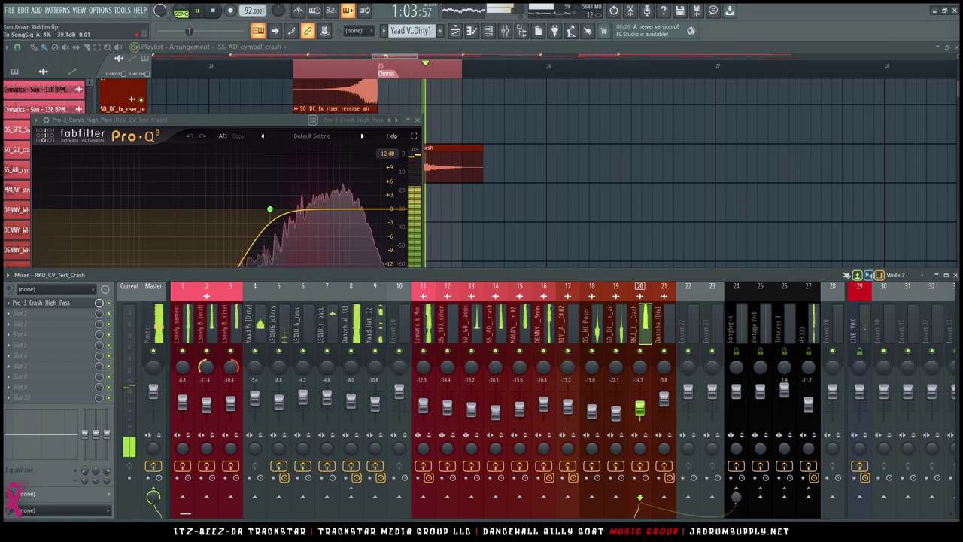
{"action": "key", "text": "space"}
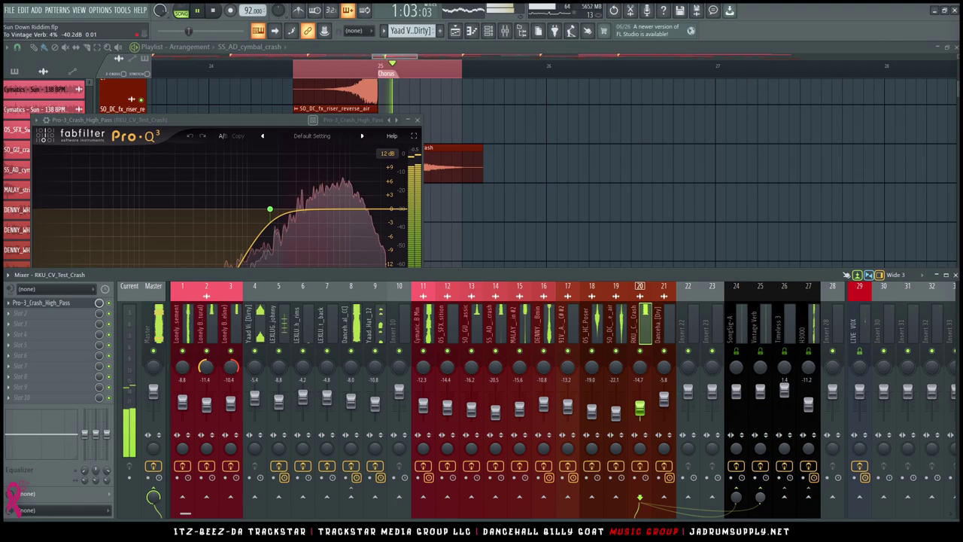
{"action": "left_click_drag", "start_coordinate": [736, 496], "coordinate": [736, 488]}
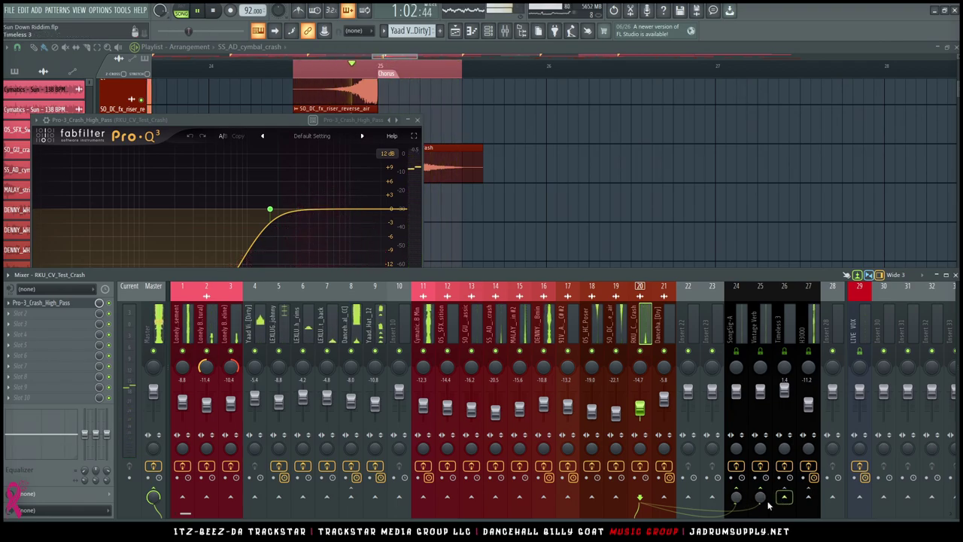
{"action": "left_click_drag", "start_coordinate": [736, 497], "coordinate": [736, 495]}
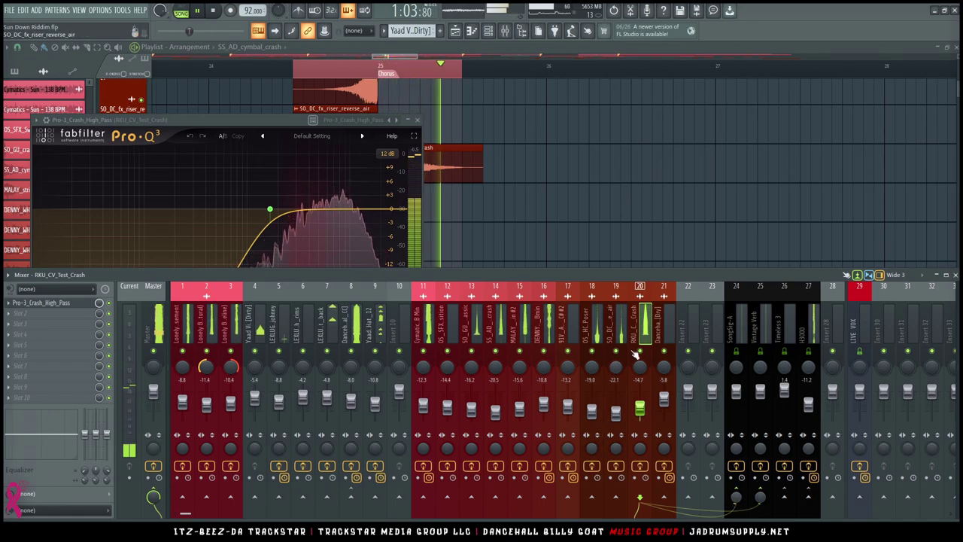
Step: Check the RKU_CV_Test_Crash clip's channel settings and clear the looped time selection around the chorus transition
{"action": "right_click", "coordinate": [545, 179]}
{"action": "double_click", "coordinate": [447, 172]}
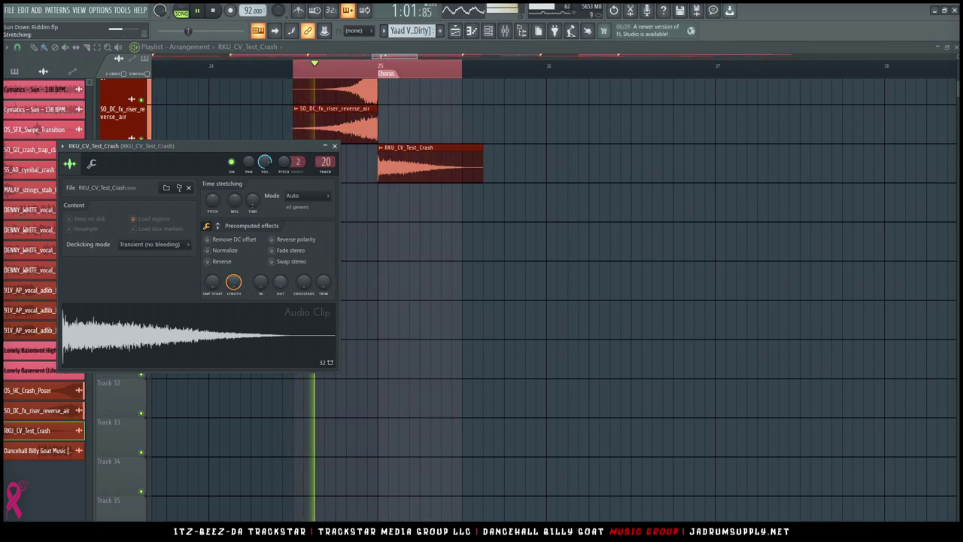
{"action": "right_click", "coordinate": [556, 241]}
{"action": "key", "text": "ctrl+d"}
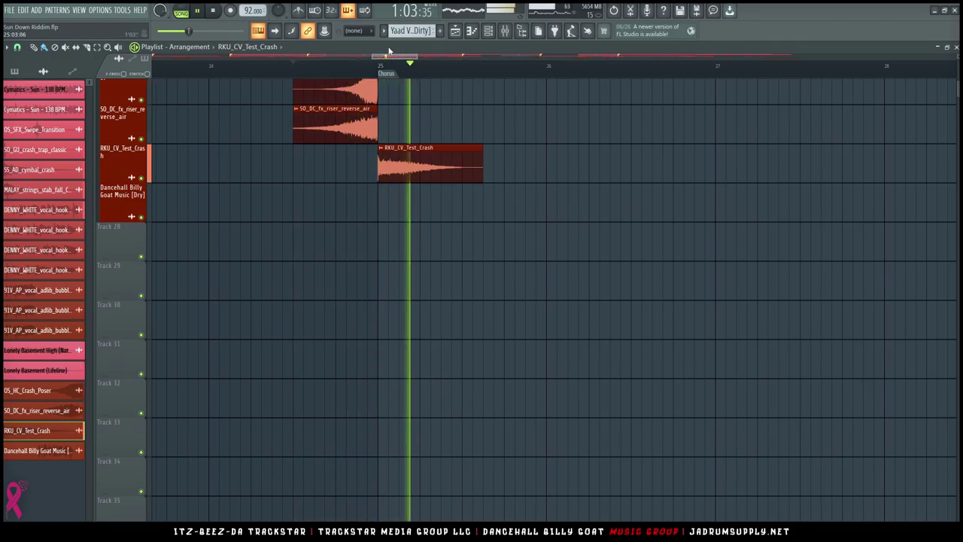
Step: Set the Dancehall_Billy_Goat_808_6 mixer track's volume to -8.2 dB while the arrangement plays
{"action": "scroll", "coordinate": [443, 66], "scroll_direction": "down", "scroll_amount": 8}
{"action": "scroll", "coordinate": [395, 285], "scroll_direction": "up", "scroll_amount": 10}
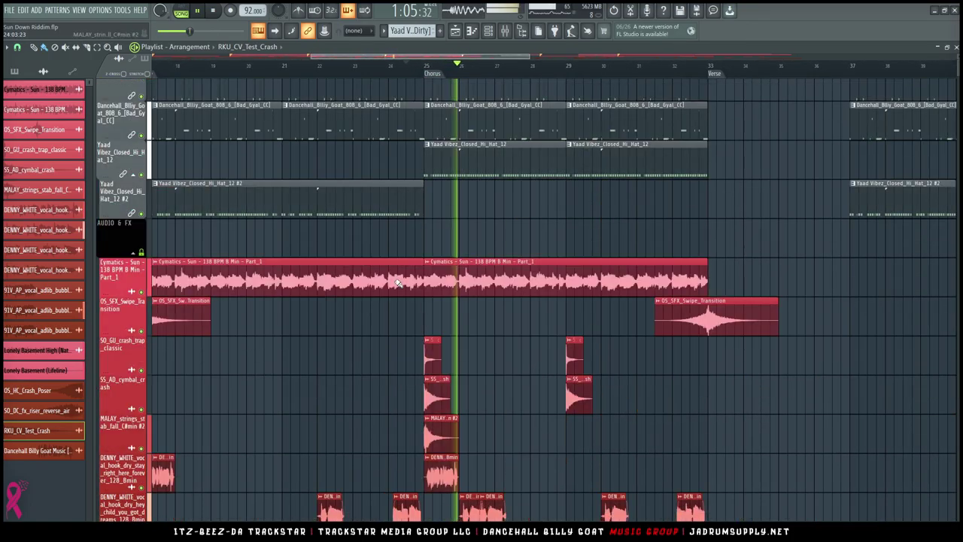
{"action": "scroll", "coordinate": [399, 284], "scroll_direction": "down", "scroll_amount": 1}
{"action": "scroll", "coordinate": [398, 283], "scroll_direction": "down", "scroll_amount": 4}
{"action": "scroll", "coordinate": [399, 284], "scroll_direction": "down", "scroll_amount": 4}
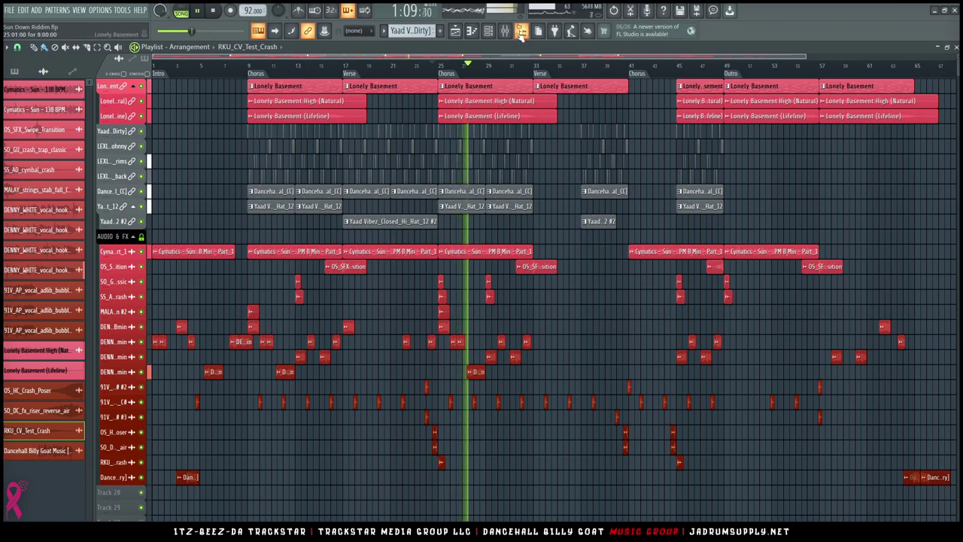
{"action": "key", "text": "F9"}
{"action": "left_click", "coordinate": [358, 346]}
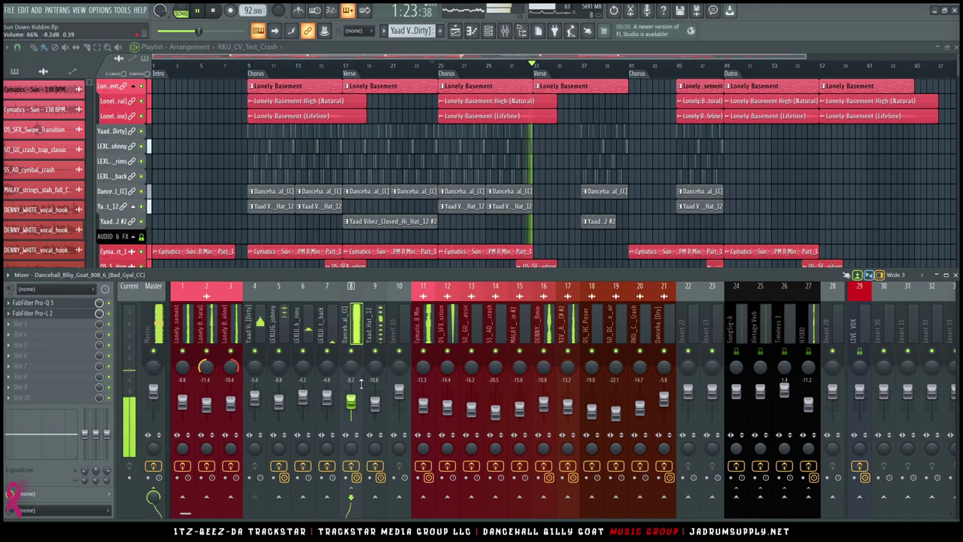
Step: Open the Ozone 9 Exciter on the Master and set the LIVE VOX track's volume to -6.6 dB
{"action": "left_click", "coordinate": [159, 321]}
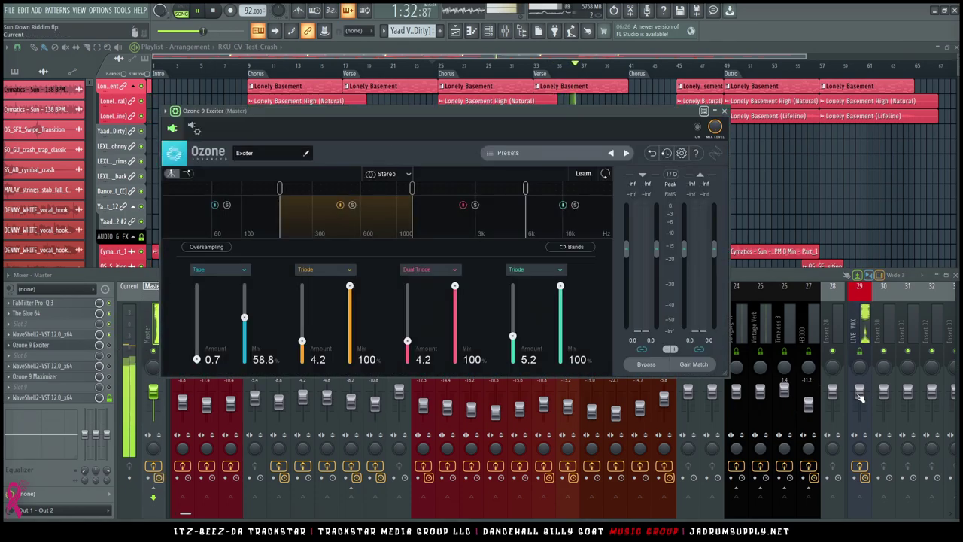
{"action": "left_click", "coordinate": [859, 503]}
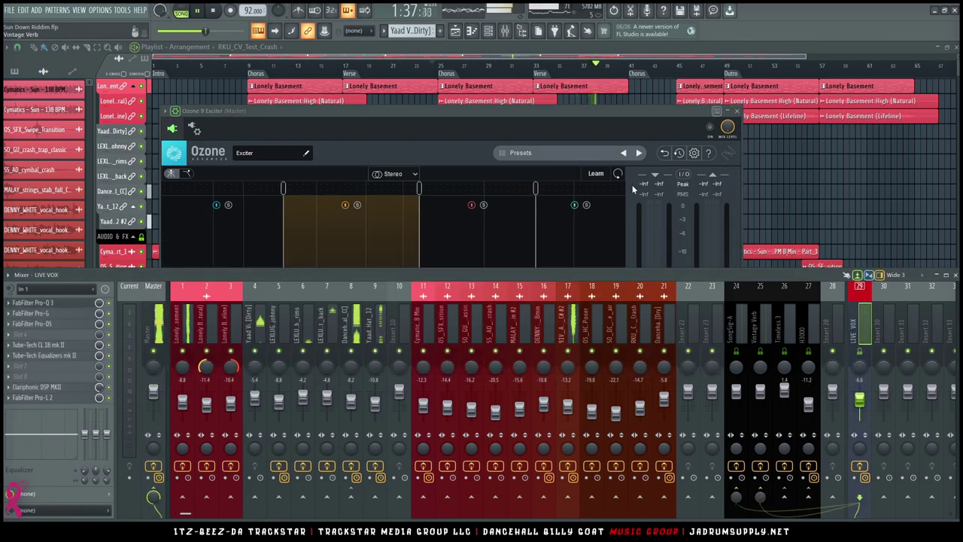
Step: In the Master's Ozone 9 Exciter, set the highest band to Retro and the two middle bands to Tape
{"action": "left_click", "coordinate": [499, 109]}
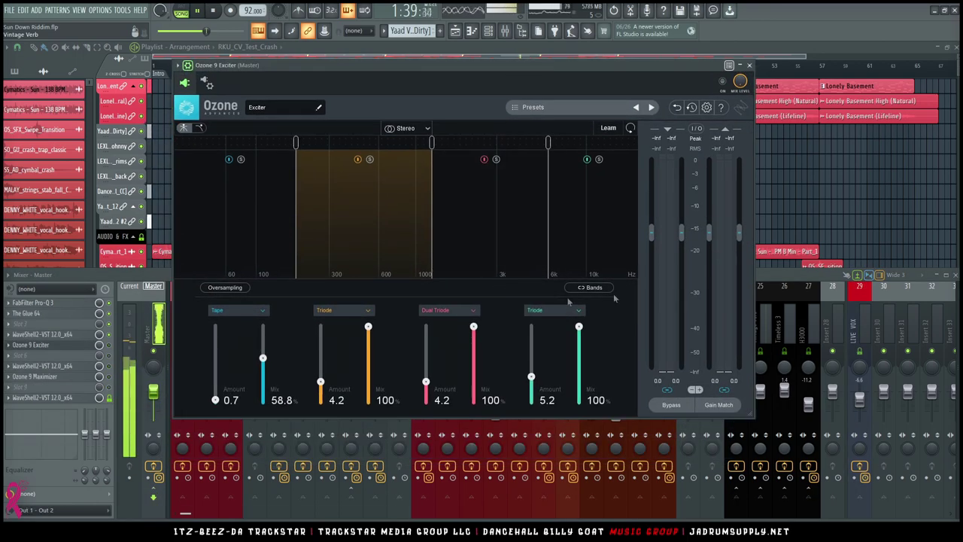
{"action": "left_click", "coordinate": [554, 310]}
{"action": "left_click", "coordinate": [546, 334]}
{"action": "left_click", "coordinate": [459, 310]}
{"action": "left_click", "coordinate": [437, 348]}
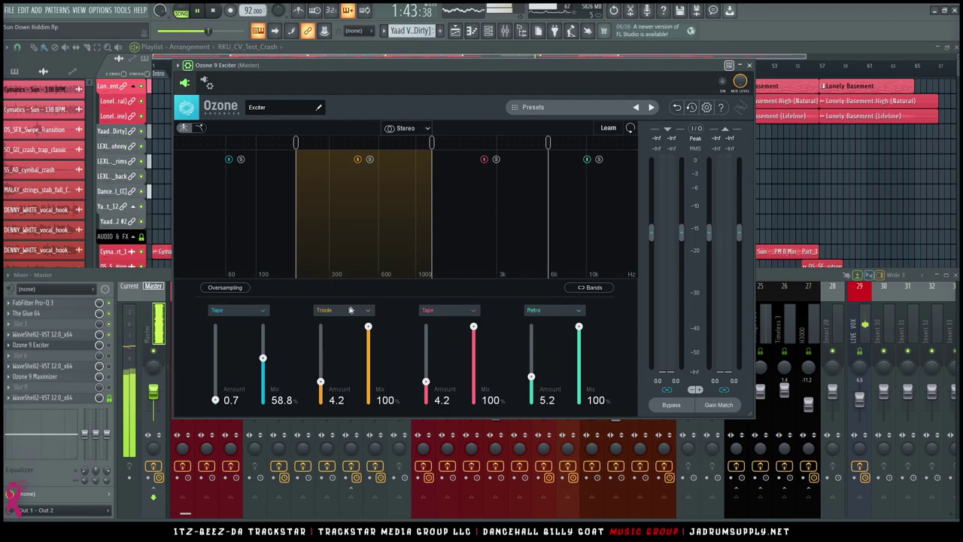
{"action": "left_click", "coordinate": [350, 310]}
{"action": "left_click", "coordinate": [326, 347]}
Step: Raise the Exciter's lowest band mix to 64.7% and choose a different saturation mode for that band
{"action": "scroll", "coordinate": [264, 332], "scroll_direction": "up", "scroll_amount": 3}
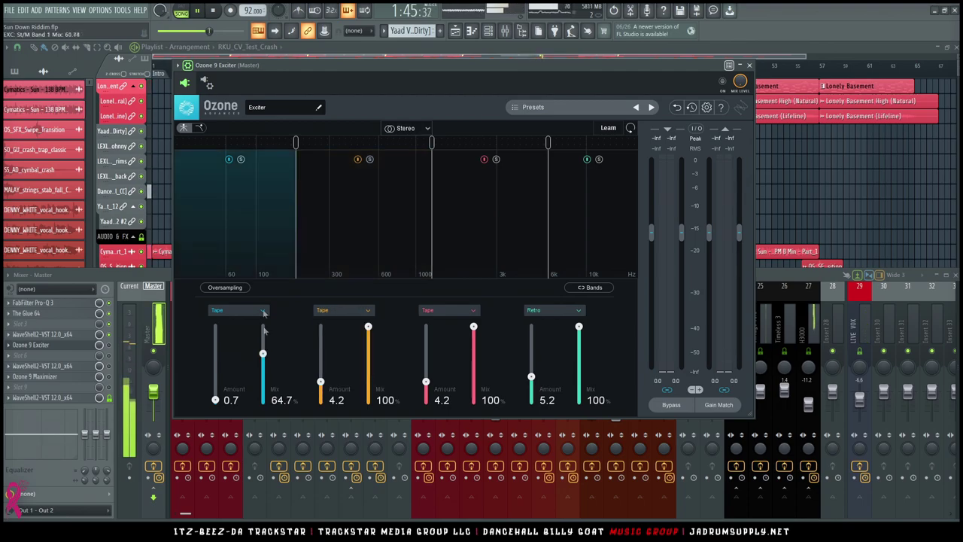
{"action": "left_click", "coordinate": [252, 314]}
{"action": "left_click", "coordinate": [213, 393]}
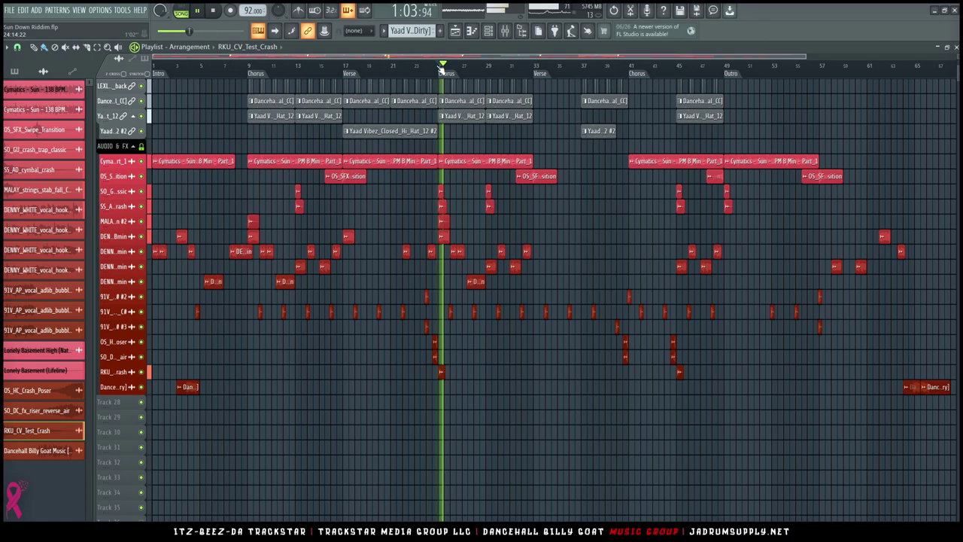
Step: Audition the MALAY_strings_stab_fall clips on their own at the bar 9 and bar 25 choruses
{"action": "key", "text": "space"}
{"action": "scroll", "coordinate": [301, 215], "scroll_direction": "up", "scroll_amount": 3}
{"action": "scroll", "coordinate": [301, 215], "scroll_direction": "up", "scroll_amount": 3}
{"action": "scroll", "coordinate": [300, 214], "scroll_direction": "up", "scroll_amount": 1}
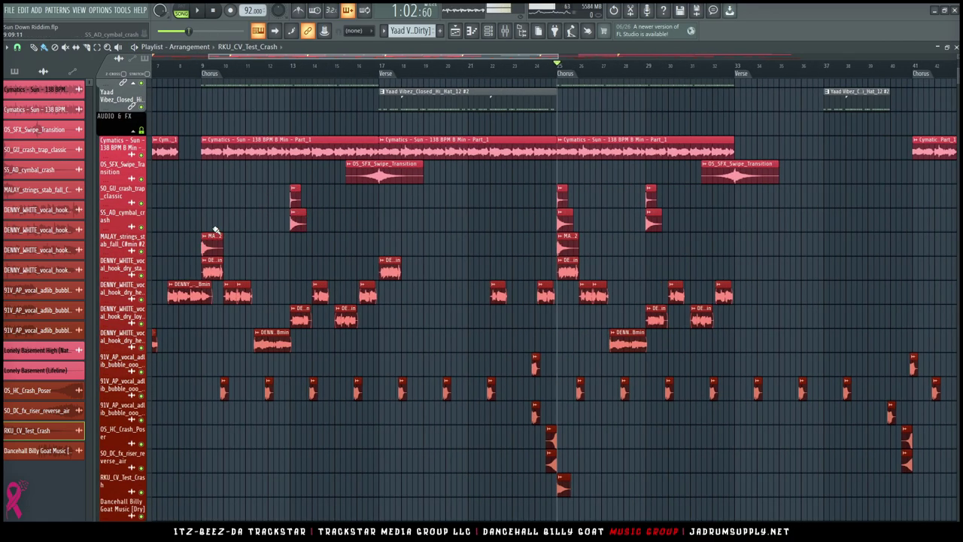
{"action": "key", "text": "alt+m"}
{"action": "right_click", "coordinate": [206, 250], "text": "alt"}
{"action": "right_click", "coordinate": [203, 248], "text": "alt"}
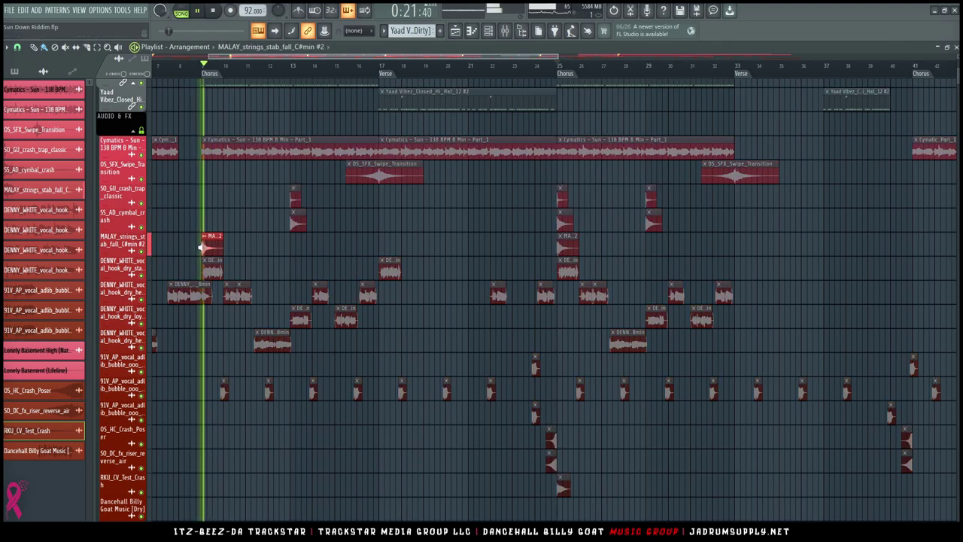
{"action": "right_click", "coordinate": [555, 246], "text": "alt"}
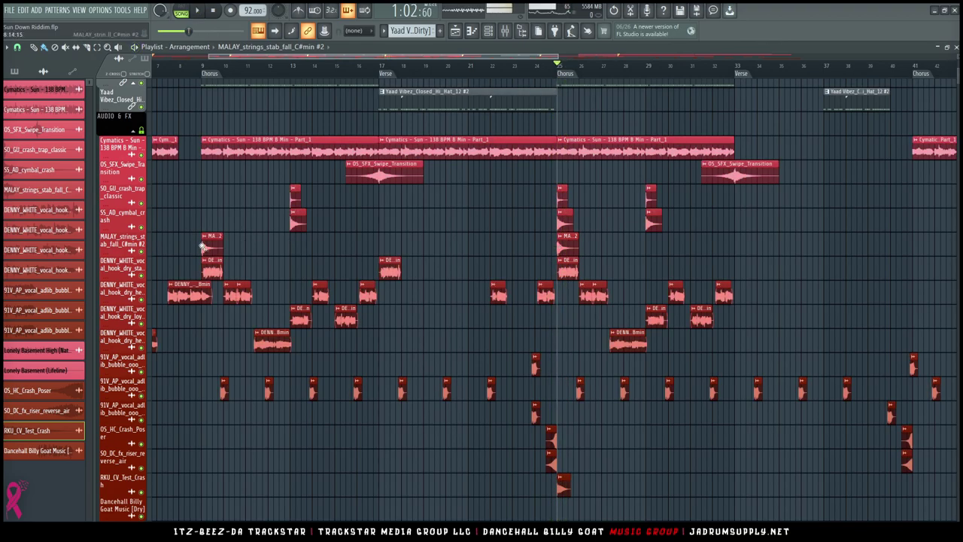
{"action": "right_click", "coordinate": [202, 249], "text": "alt"}
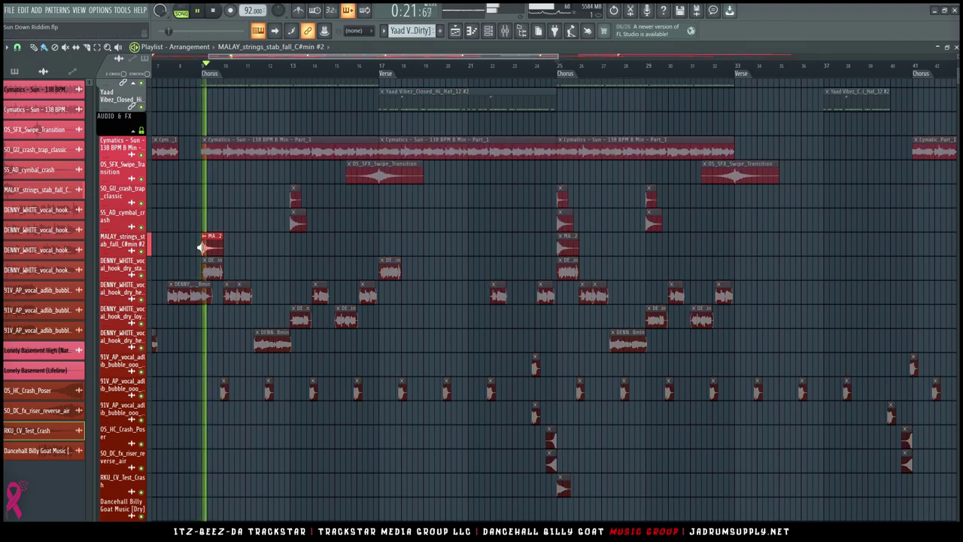
Step: Compare the channel settings behind the bar 9 and bar 25 MALAY_strings_stab_fall clips
{"action": "scroll", "coordinate": [241, 275], "scroll_direction": "up", "scroll_amount": 2, "text": "ctrl"}
{"action": "double_click", "coordinate": [193, 251]}
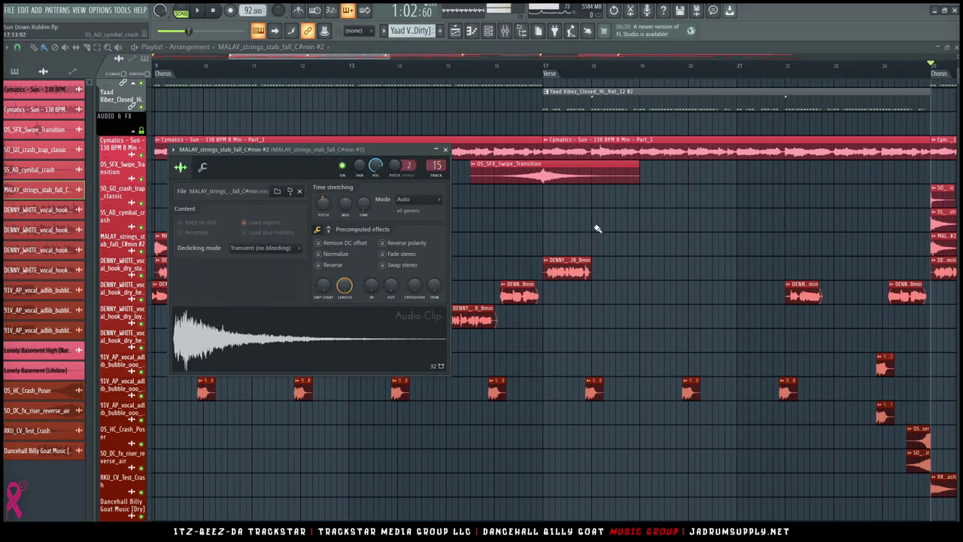
{"action": "key", "text": "Escape"}
{"action": "double_click", "coordinate": [943, 241]}
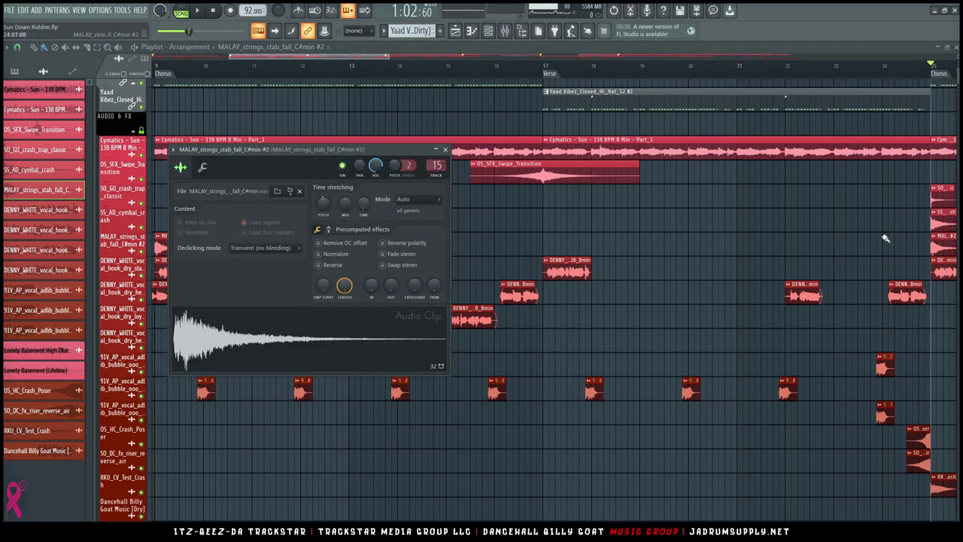
{"action": "key", "text": "Escape"}
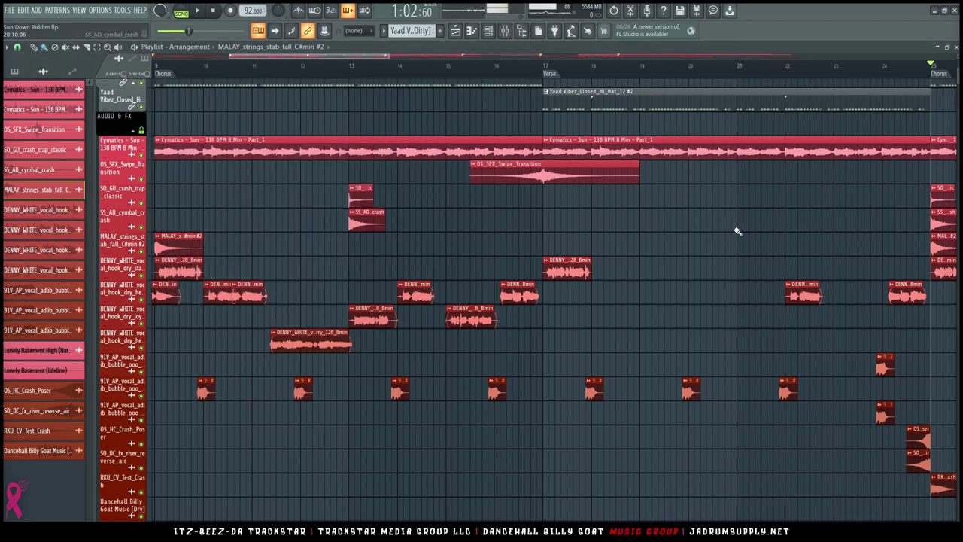
Step: Solo the MALAY_strings_stab_fall track and play its clips at bars 9 and 25
{"action": "scroll", "coordinate": [742, 230], "scroll_direction": "down", "scroll_amount": 3}
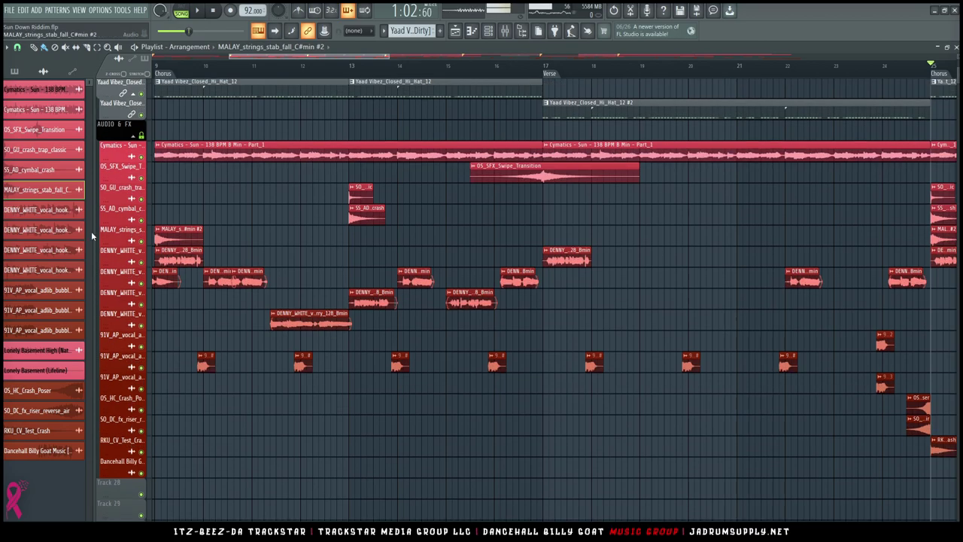
{"action": "right_click", "coordinate": [142, 242]}
{"action": "key", "text": "space"}
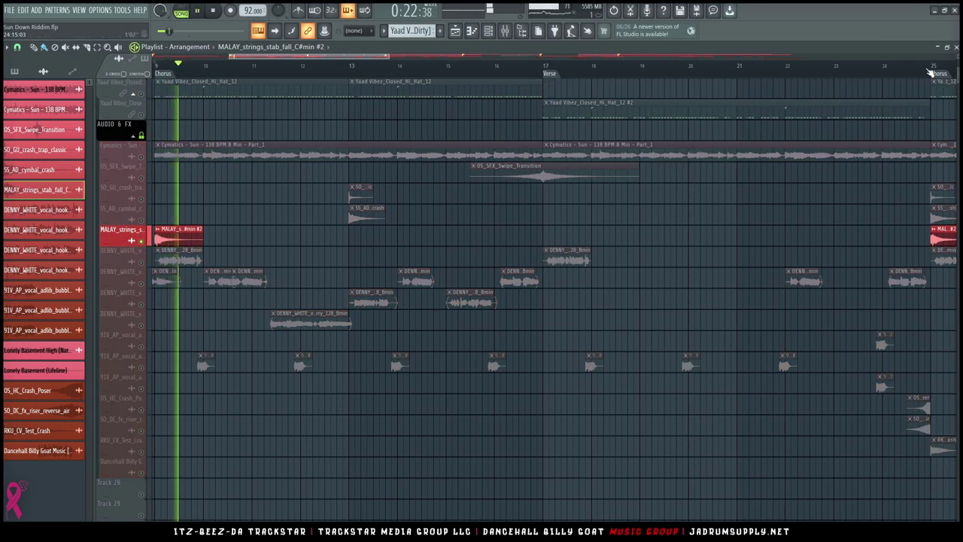
{"action": "left_click", "coordinate": [933, 68]}
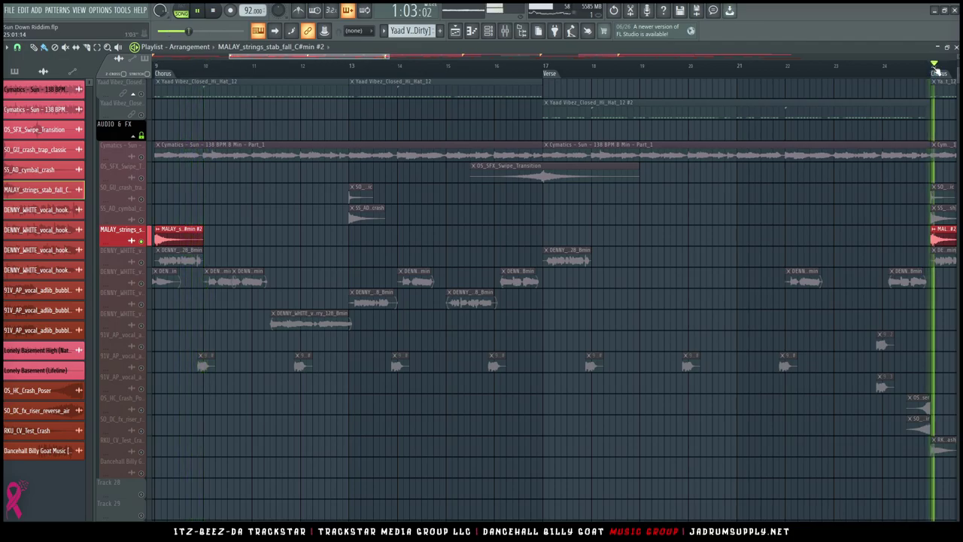
{"action": "key", "text": "space"}
{"action": "scroll", "coordinate": [812, 78], "scroll_direction": "down", "scroll_amount": 5}
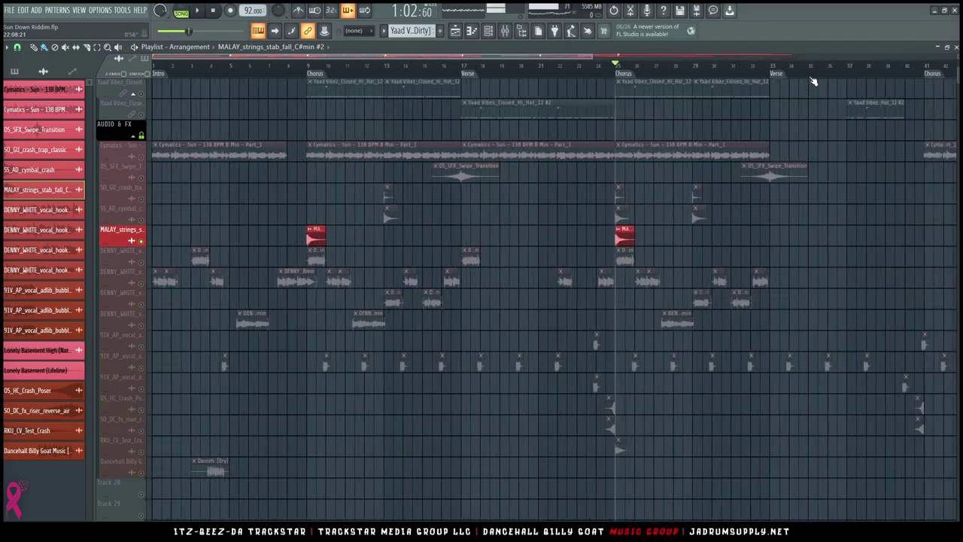
Step: Unsolo the MALAY_strings_stab_fall track and play the lead-in to the first chorus with all tracks
{"action": "left_click_drag", "start_coordinate": [303, 66], "coordinate": [294, 66]}
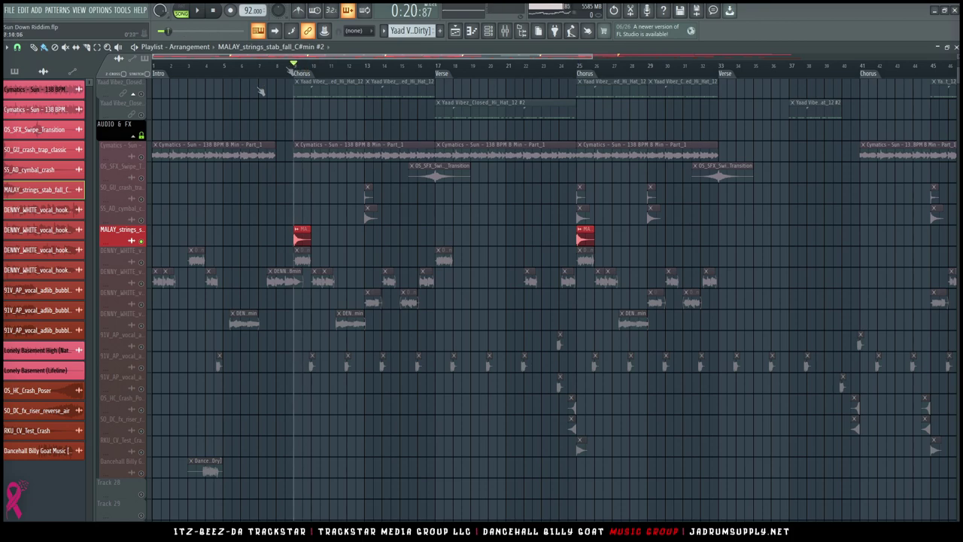
{"action": "right_click", "coordinate": [141, 241]}
{"action": "key", "text": "space"}
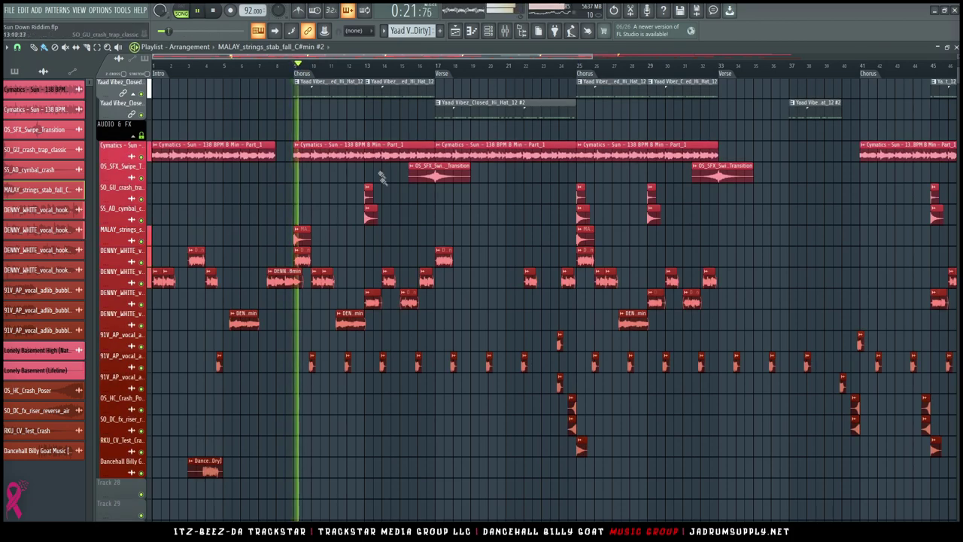
{"action": "left_click", "coordinate": [264, 67]}
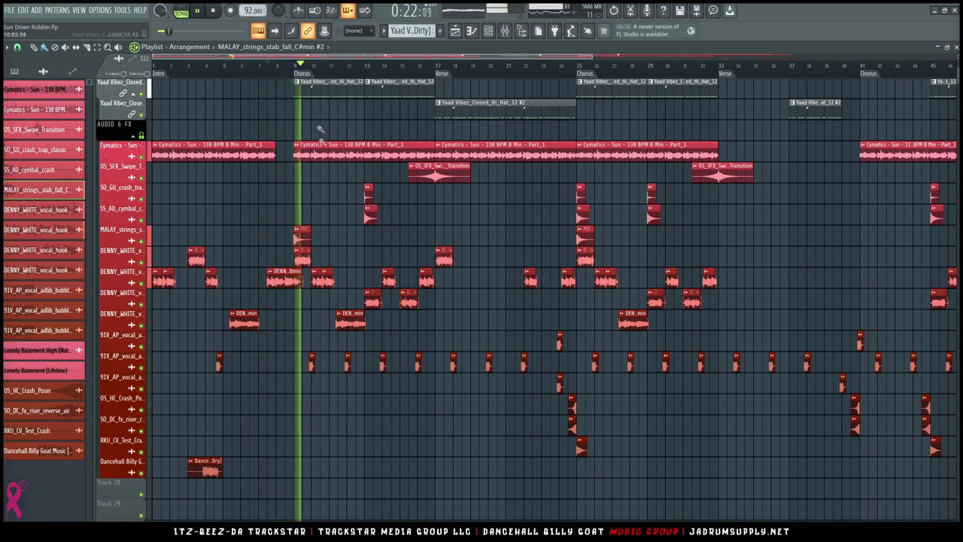
{"action": "left_click", "coordinate": [238, 67]}
{"action": "scroll", "coordinate": [253, 69], "scroll_direction": "up", "scroll_amount": 3}
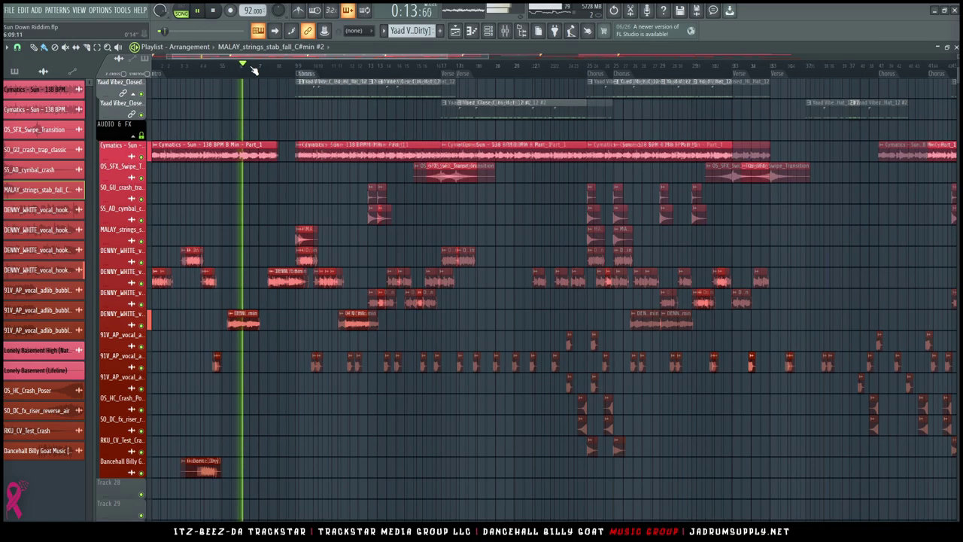
{"action": "scroll", "coordinate": [253, 70], "scroll_direction": "up", "scroll_amount": 2}
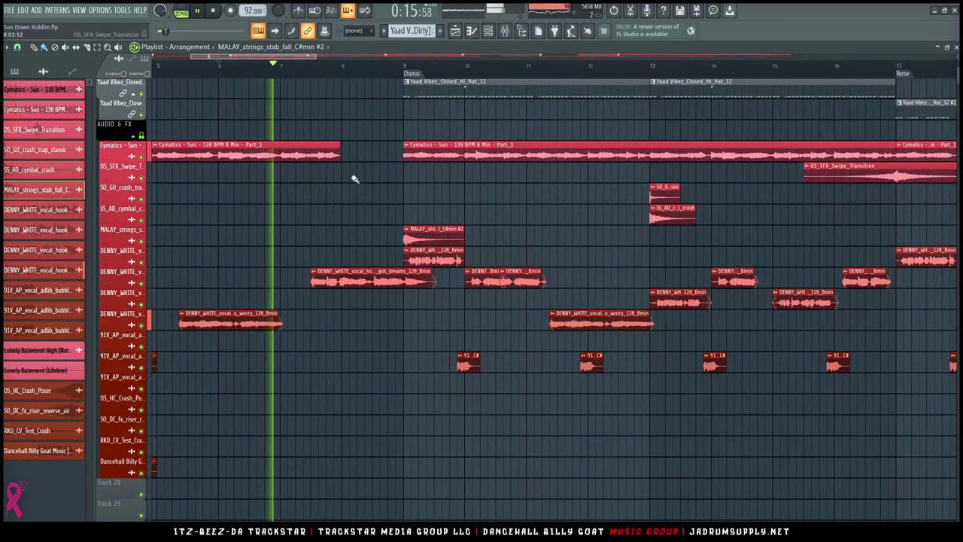
Step: Try the first chorus lead-in without the hey_child_you_got_dreams vocal clip, and undo the deletion
{"action": "right_click", "coordinate": [358, 281]}
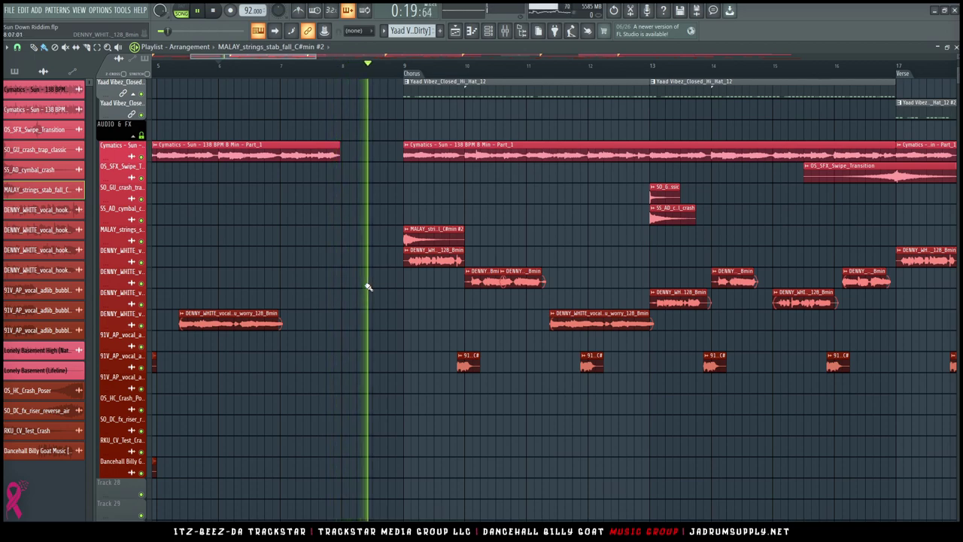
{"action": "key", "text": "ctrl+z"}
{"action": "key", "text": "space"}
{"action": "key", "text": "space"}
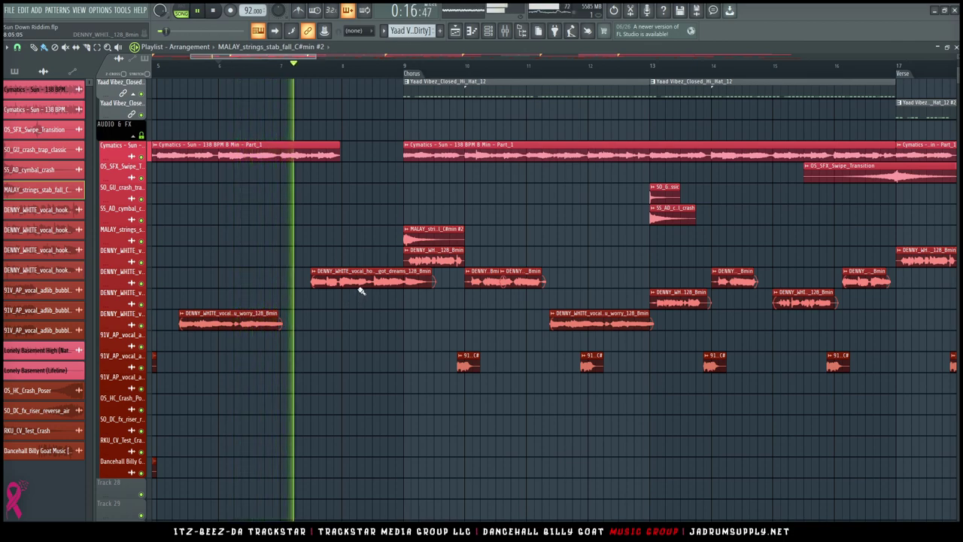
Step: Move the hey_child_you_got_dreams vocal clip to start at bar 8 and cut off its part overlapping the first chorus
{"action": "left_click_drag", "start_coordinate": [352, 275], "coordinate": [383, 274]}
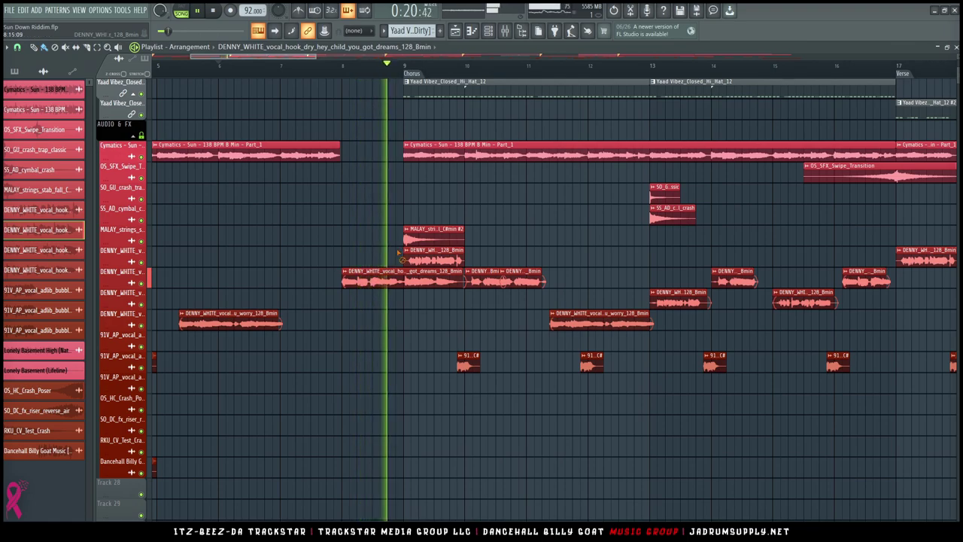
{"action": "left_click_drag", "start_coordinate": [395, 244], "coordinate": [399, 288]}
{"action": "key", "text": "space"}
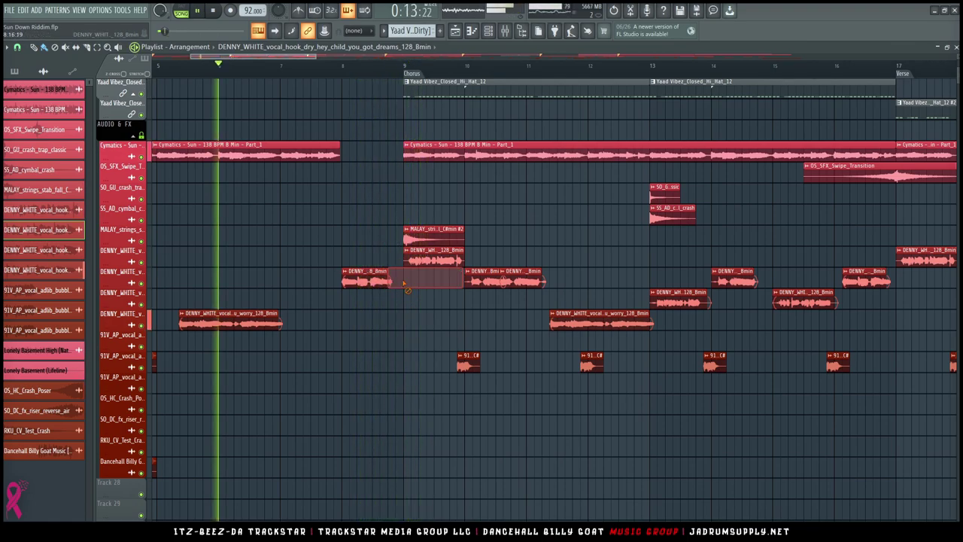
Step: Move the hey_child_you_got_dreams vocal clip before the first chorus one step after bar 8 and play it back
{"action": "left_click", "coordinate": [302, 67]}
{"action": "key", "text": "space"}
{"action": "scroll", "coordinate": [341, 74], "scroll_direction": "up", "scroll_amount": 3}
{"action": "scroll", "coordinate": [341, 74], "scroll_direction": "up", "scroll_amount": 3}
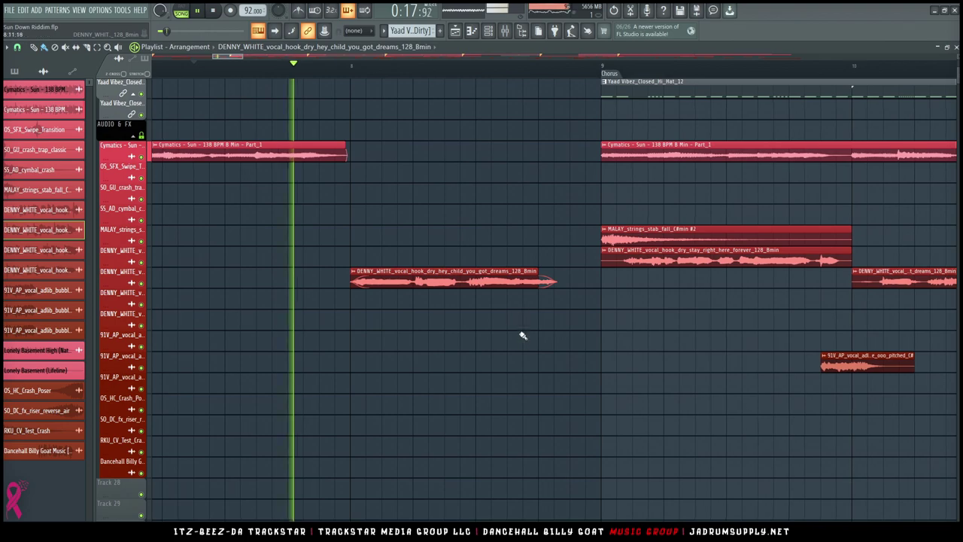
{"action": "key", "text": "space"}
{"action": "left_click_drag", "start_coordinate": [389, 281], "coordinate": [405, 281]}
{"action": "key", "text": "space"}
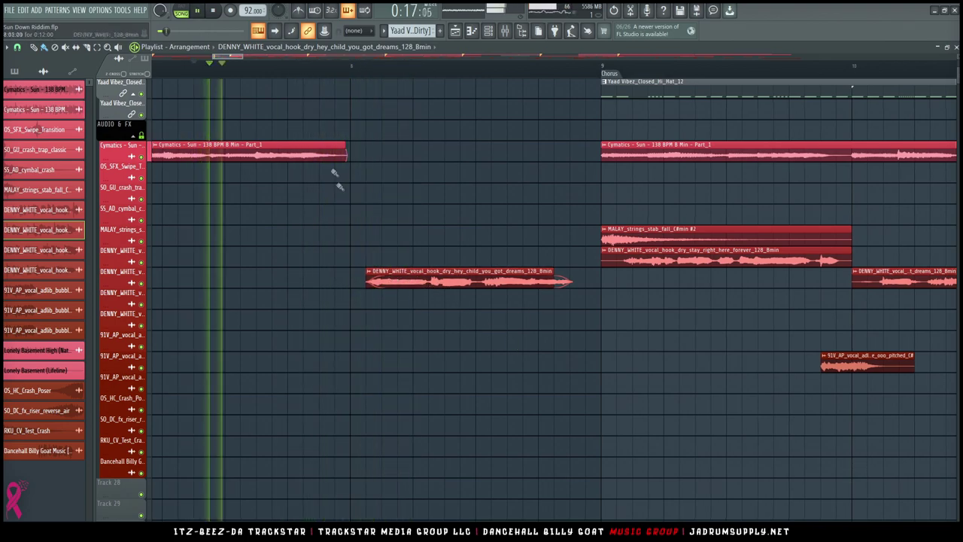
Step: Extend the first Cymatics - Sun clip to the chorus start at bar 9 and play the transition
{"action": "left_click_drag", "start_coordinate": [348, 148], "coordinate": [605, 154]}
{"action": "key", "text": "space"}
{"action": "key", "text": "space"}
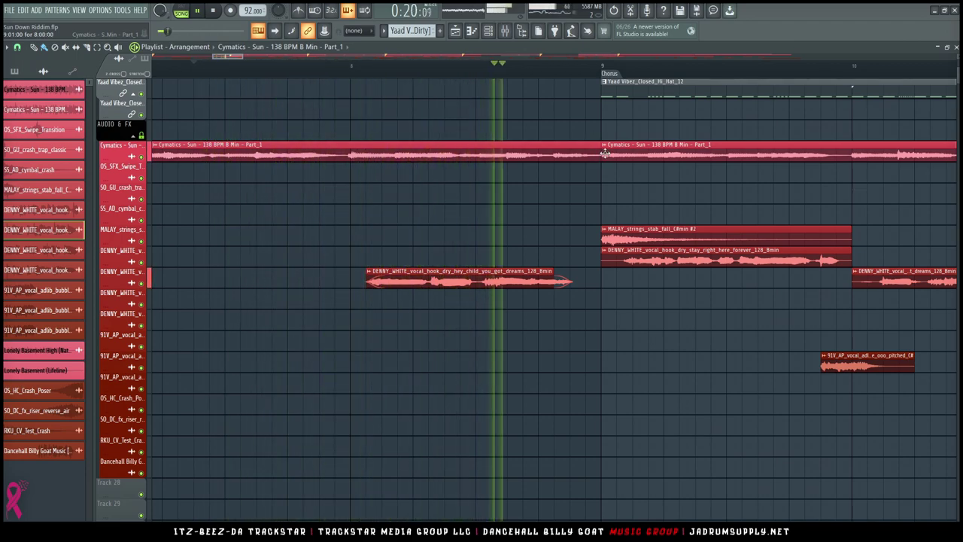
{"action": "key", "text": "space"}
{"action": "key", "text": "space"}
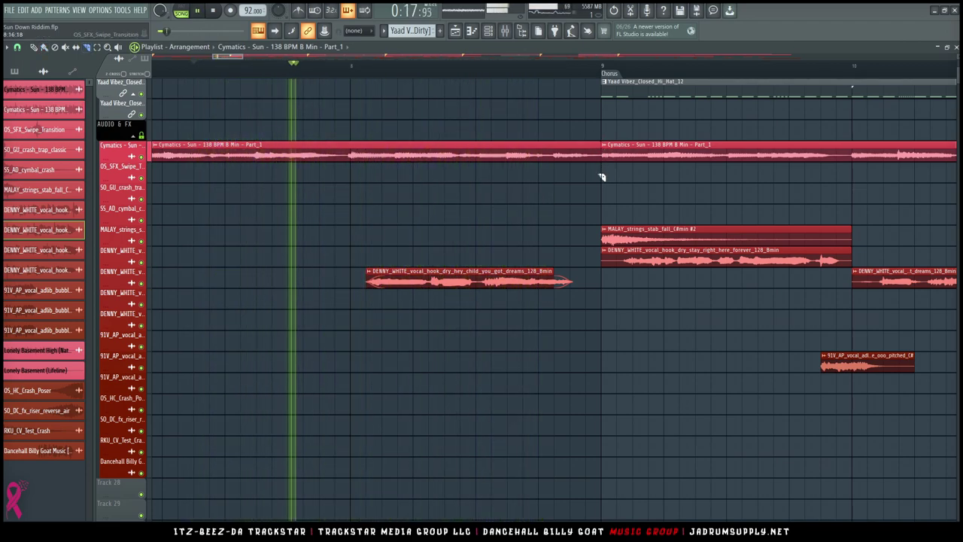
Step: Play the transition into the first chorus while examining the vocal clips around bar 9, and return playback to before the chorus
{"action": "scroll", "coordinate": [600, 175], "scroll_direction": "up", "scroll_amount": 4}
{"action": "scroll", "coordinate": [599, 179], "scroll_direction": "up", "scroll_amount": 1}
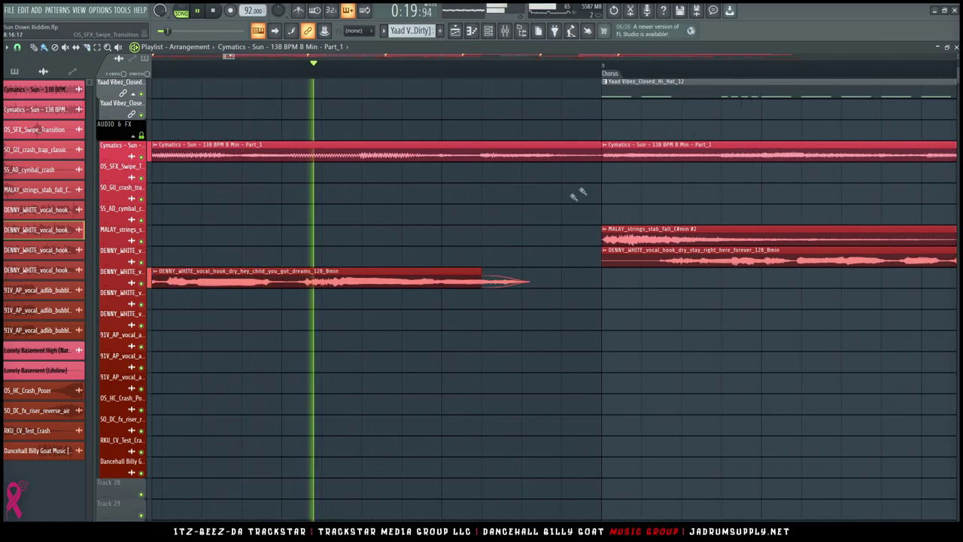
{"action": "scroll", "coordinate": [335, 249], "scroll_direction": "down", "scroll_amount": 4}
{"action": "scroll", "coordinate": [311, 204], "scroll_direction": "up", "scroll_amount": 3}
{"action": "scroll", "coordinate": [267, 213], "scroll_direction": "up", "scroll_amount": 2}
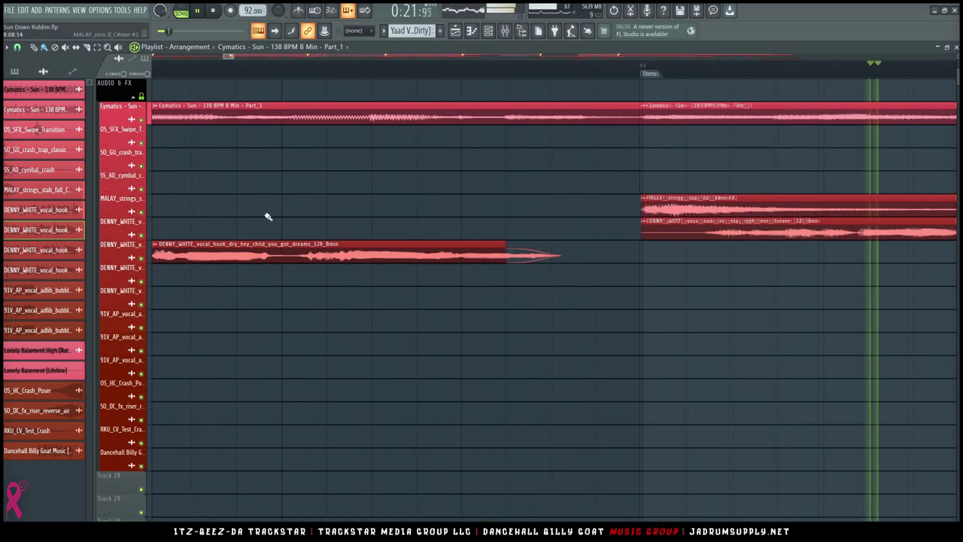
{"action": "scroll", "coordinate": [267, 214], "scroll_direction": "down", "scroll_amount": 4}
{"action": "scroll", "coordinate": [249, 234], "scroll_direction": "up", "scroll_amount": 3}
{"action": "scroll", "coordinate": [250, 232], "scroll_direction": "up", "scroll_amount": 1}
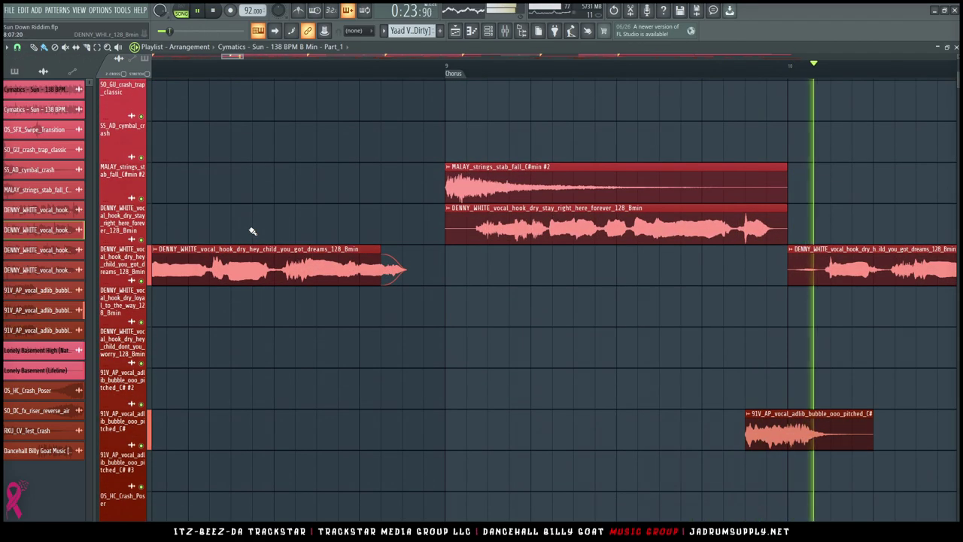
{"action": "scroll", "coordinate": [253, 229], "scroll_direction": "down", "scroll_amount": 5}
{"action": "key", "text": "KP_Divide"}
{"action": "key", "text": "KP_Divide"}
{"action": "key", "text": "KP_Divide"}
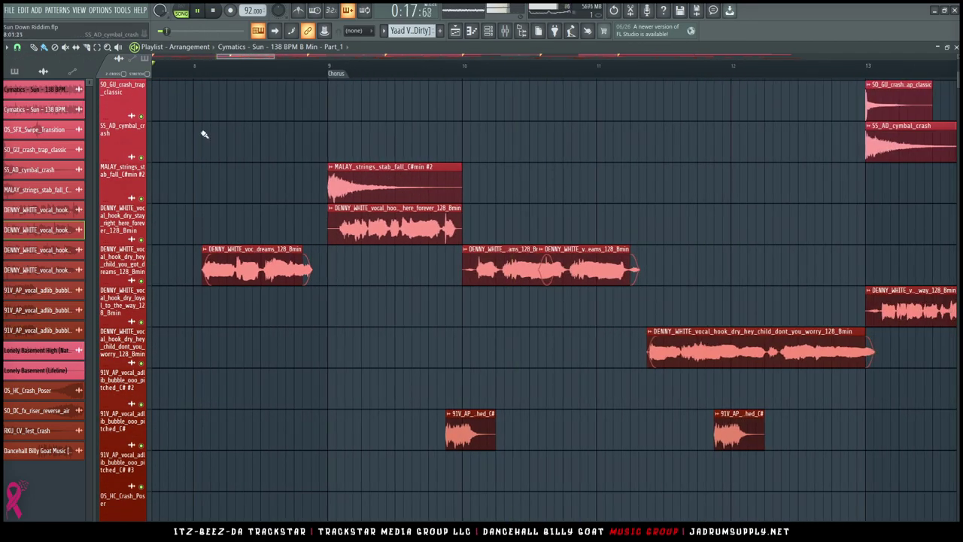
Step: Move the hey_child_you_got_dreams clip before the first chorus to start at 8:03:00 and listen to it
{"action": "scroll", "coordinate": [204, 134], "scroll_direction": "up", "scroll_amount": 1}
{"action": "scroll", "coordinate": [194, 219], "scroll_direction": "up", "scroll_amount": 5}
{"action": "left_click_drag", "start_coordinate": [253, 294], "coordinate": [274, 294]}
{"action": "key", "text": "space"}
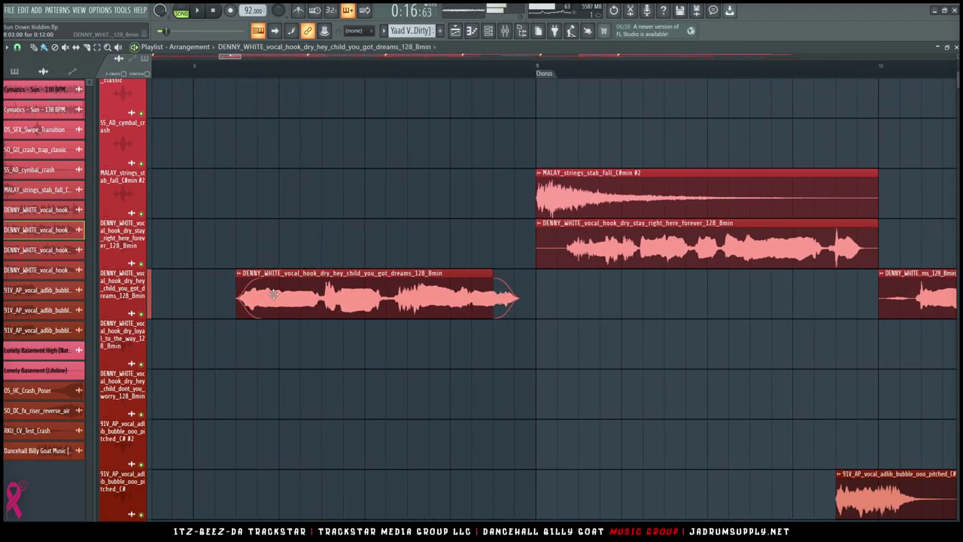
{"action": "key", "text": "space"}
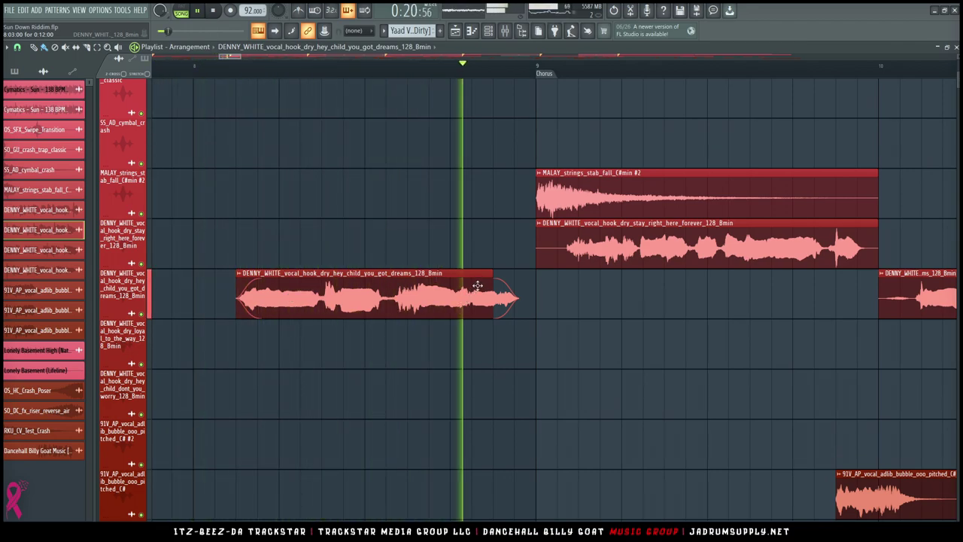
Step: Trim the end of the hey_child_you_got_dreams clip before the first chorus slightly and extend its start back to 8:01:23
{"action": "left_click_drag", "start_coordinate": [490, 274], "coordinate": [479, 264]}
{"action": "key", "text": "space"}
{"action": "scroll", "coordinate": [299, 298], "scroll_direction": "up", "scroll_amount": 2}
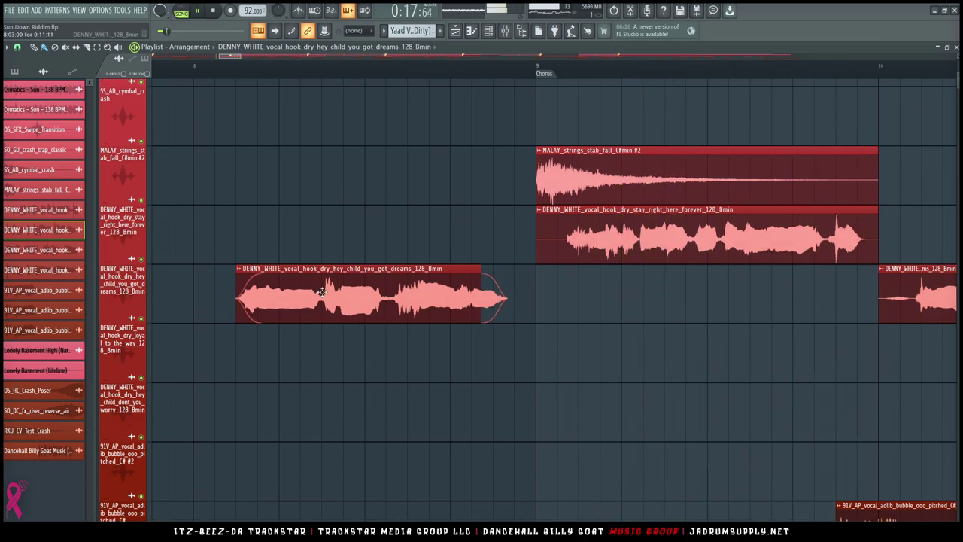
{"action": "left_click_drag", "start_coordinate": [234, 271], "coordinate": [213, 267]}
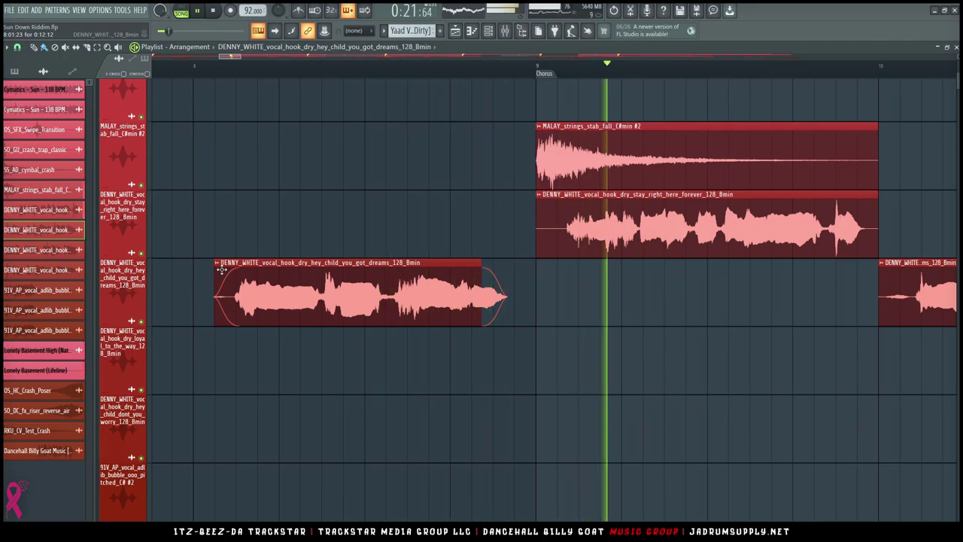
{"action": "left_click_drag", "start_coordinate": [213, 267], "coordinate": [222, 270]}
{"action": "scroll", "coordinate": [226, 278], "scroll_direction": "down", "scroll_amount": 5}
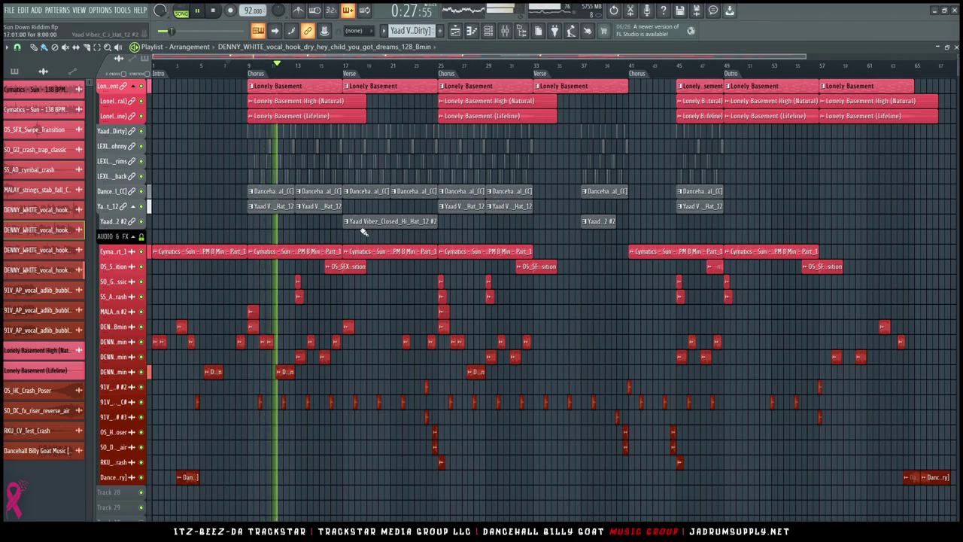
Step: Set the stay_right_here_forever vocal mixer track to -11.9 dB and the vocal_adlib_bubble_ooo_pitched track to -13.8 dB
{"action": "left_click", "coordinate": [505, 30]}
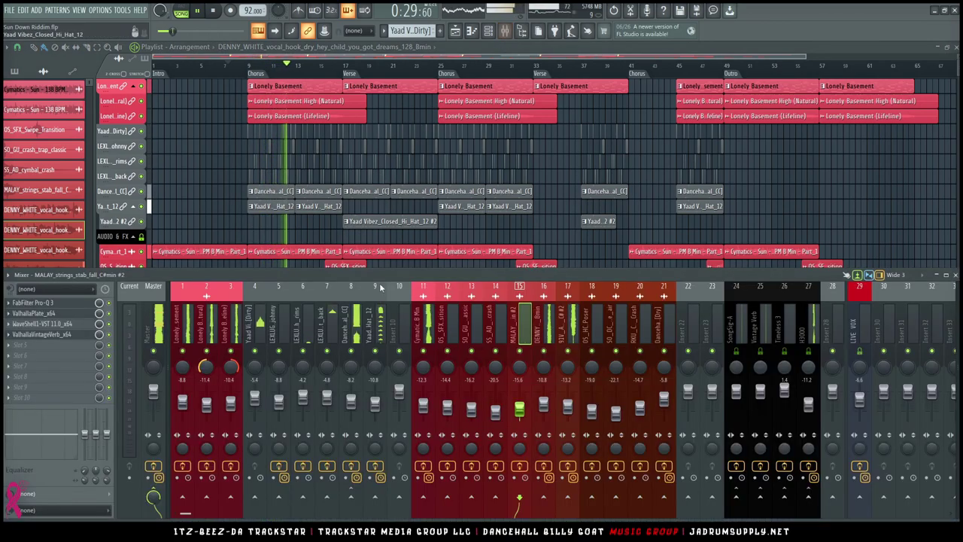
{"action": "left_click", "coordinate": [544, 406]}
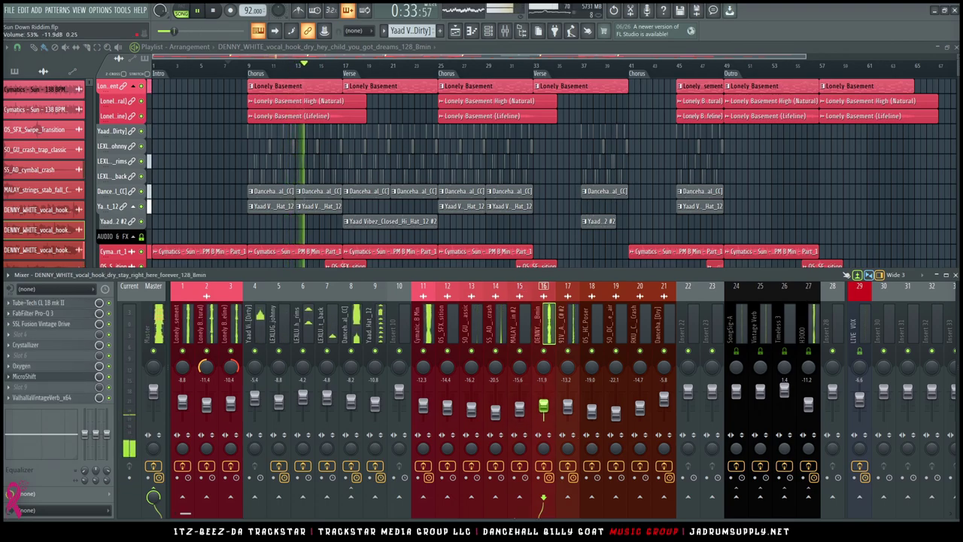
{"action": "left_click", "coordinate": [567, 407]}
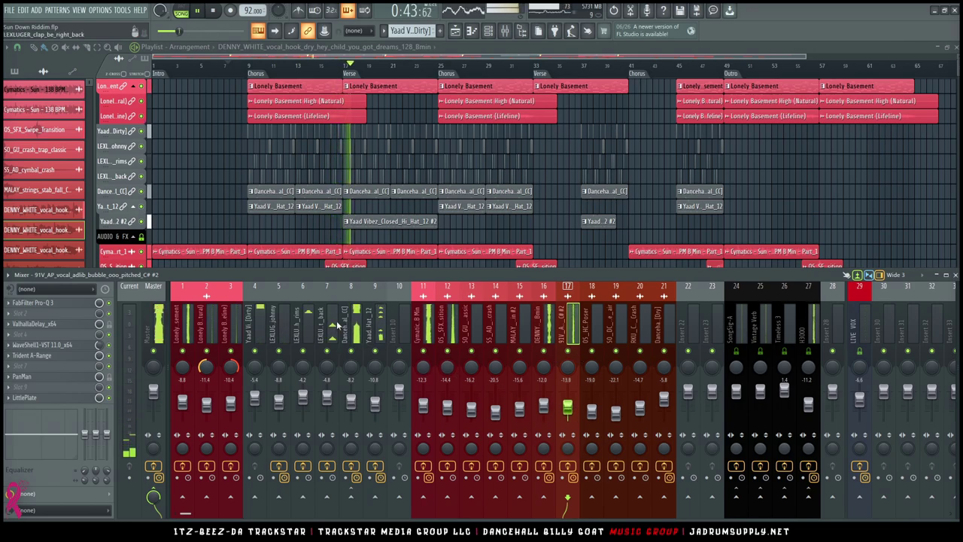
{"action": "key", "text": "F9"}
Step: Try the verse without the Cymatics - Sun clip that starts at bar 17, and undo the deletion
{"action": "scroll", "coordinate": [350, 303], "scroll_direction": "down", "scroll_amount": 2}
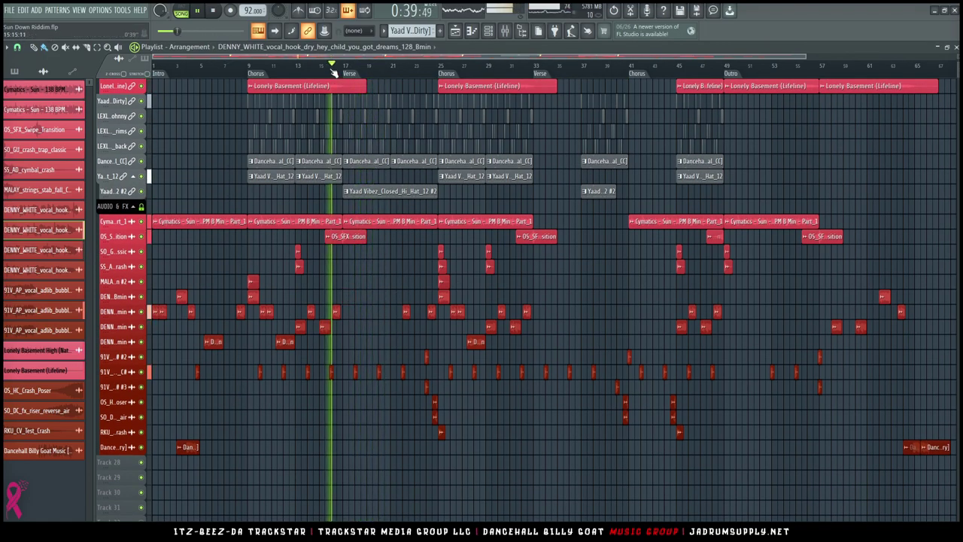
{"action": "scroll", "coordinate": [334, 67], "scroll_direction": "up", "scroll_amount": 3}
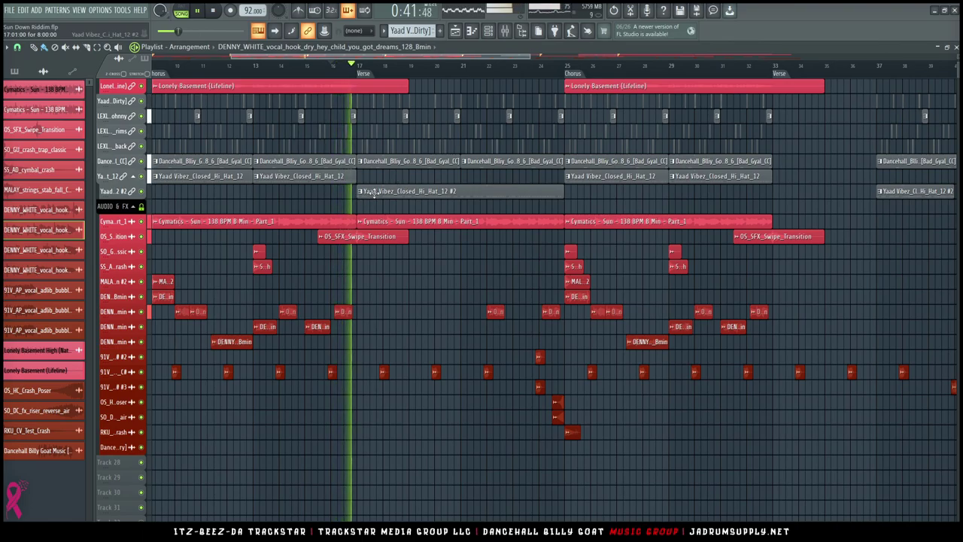
{"action": "scroll", "coordinate": [374, 194], "scroll_direction": "up", "scroll_amount": 2}
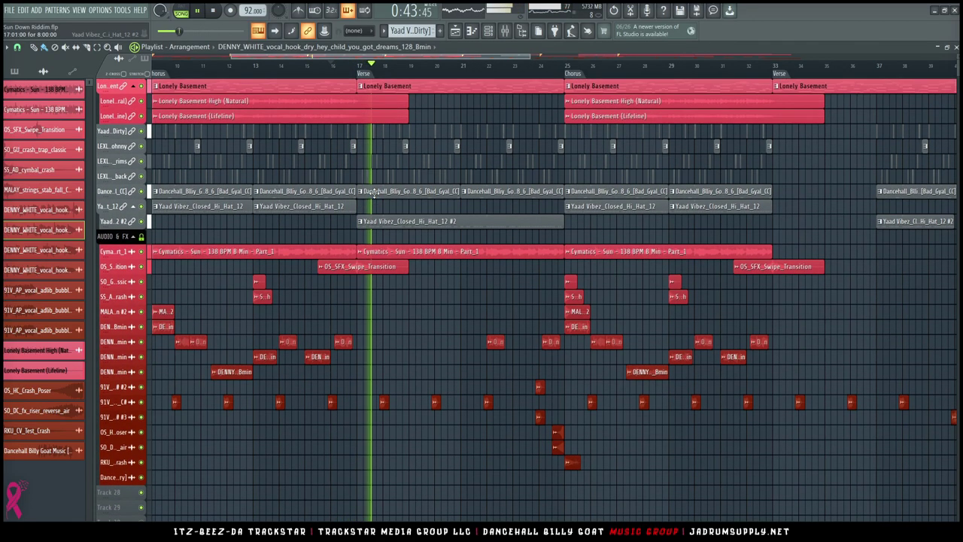
{"action": "right_click", "coordinate": [375, 252]}
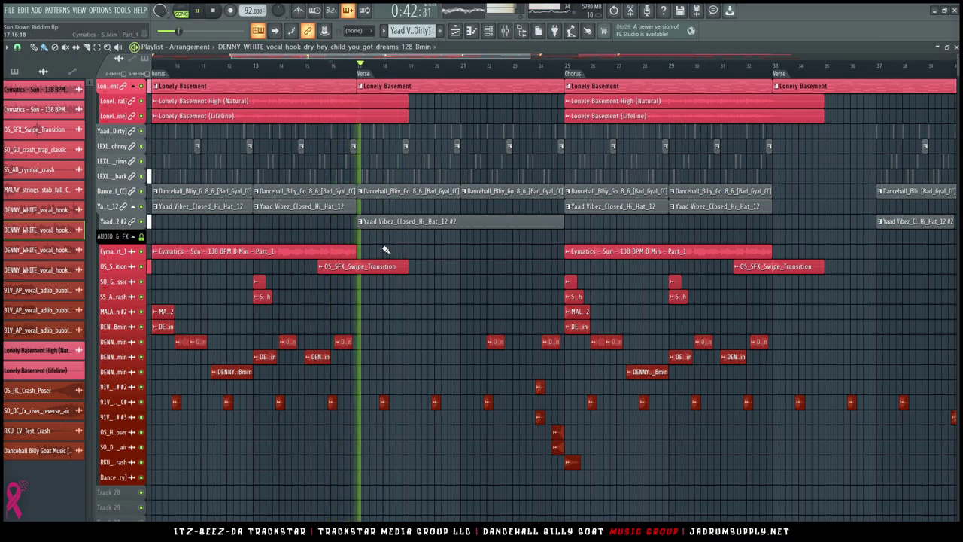
{"action": "key", "text": "ctrl+z"}
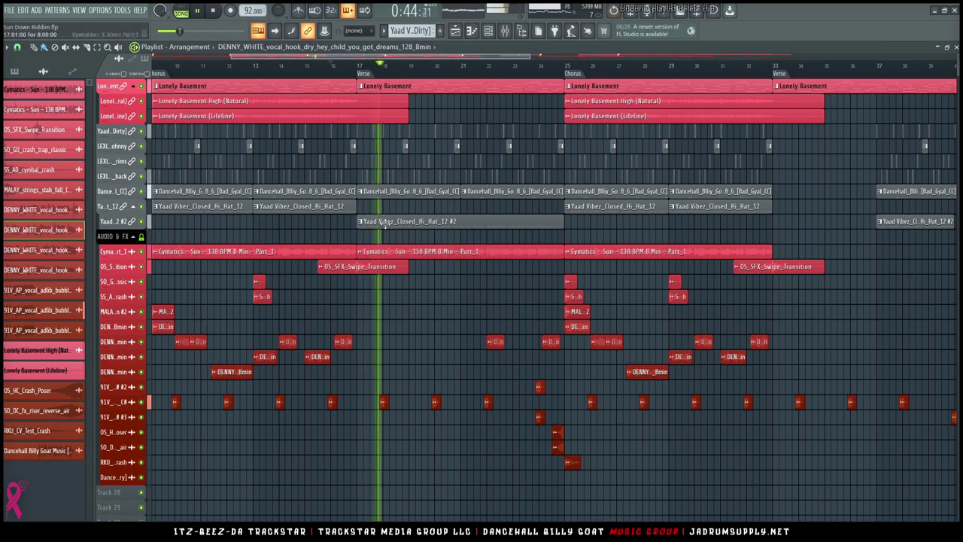
Step: Delete the Lonely Basement pattern clip at bar 17 and make the verse's Yaad Vibez_Closed_Hi_Hat_12 #2 clip start at bar 19
{"action": "right_click", "coordinate": [411, 90]}
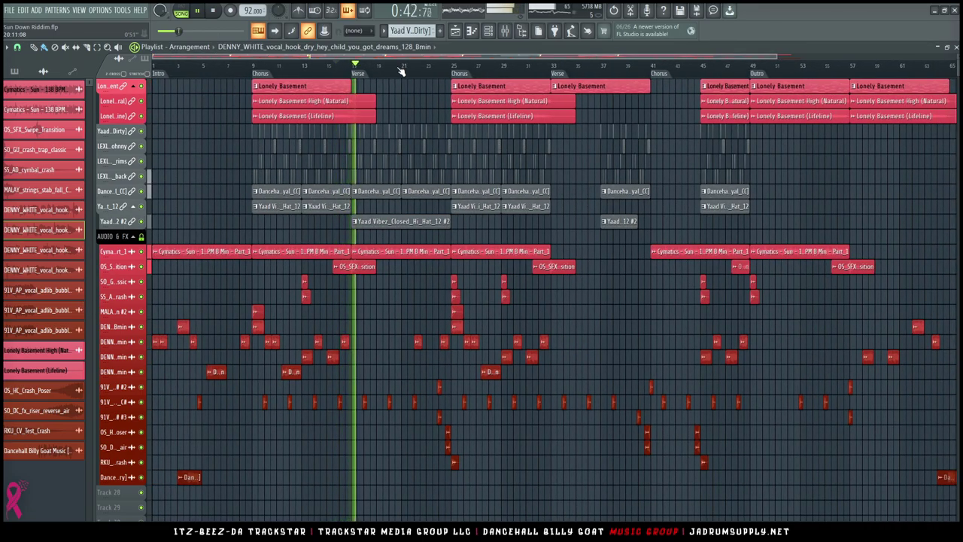
{"action": "left_click", "coordinate": [504, 31]}
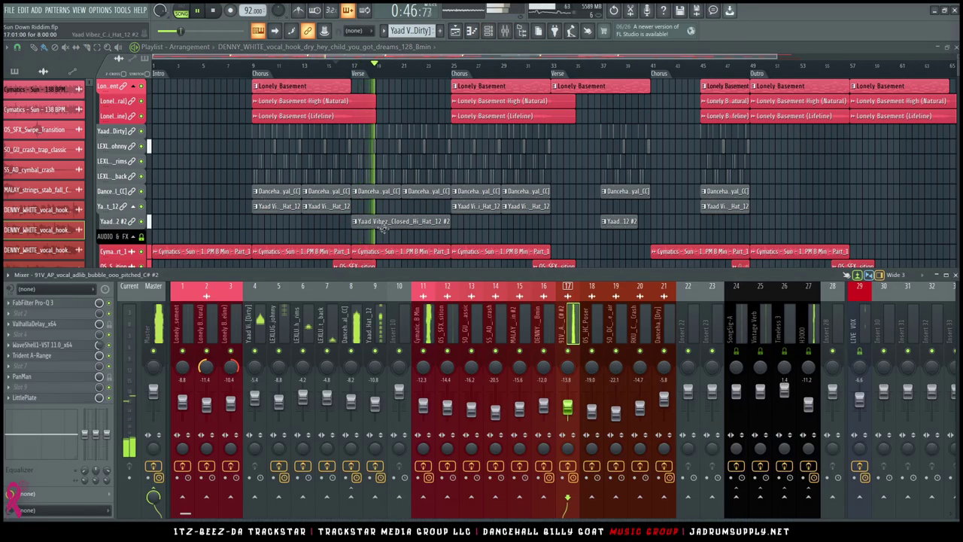
{"action": "key", "text": "F9"}
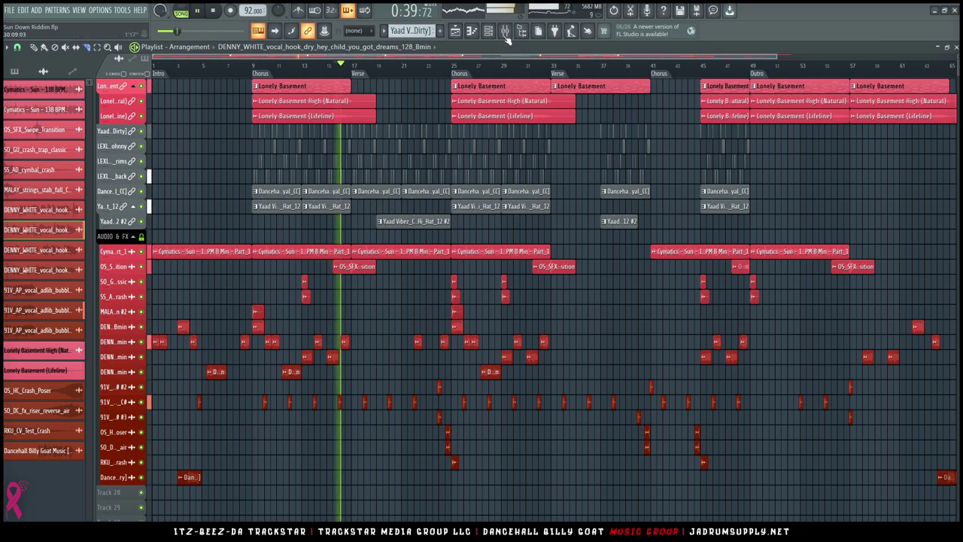
Step: Turn off the lowest band, set to Analog, in the master track's Ozone 9 Exciter
{"action": "left_click", "coordinate": [506, 35]}
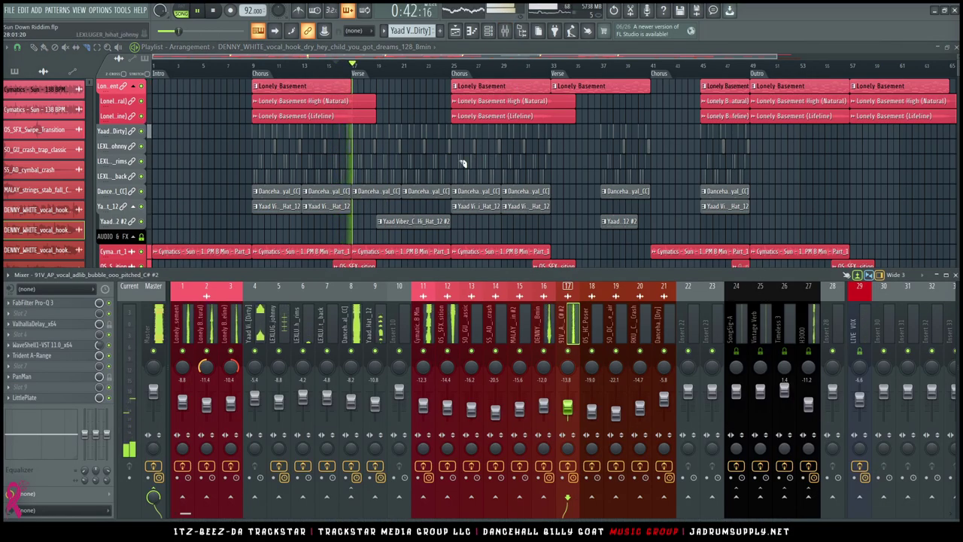
{"action": "left_click", "coordinate": [159, 325]}
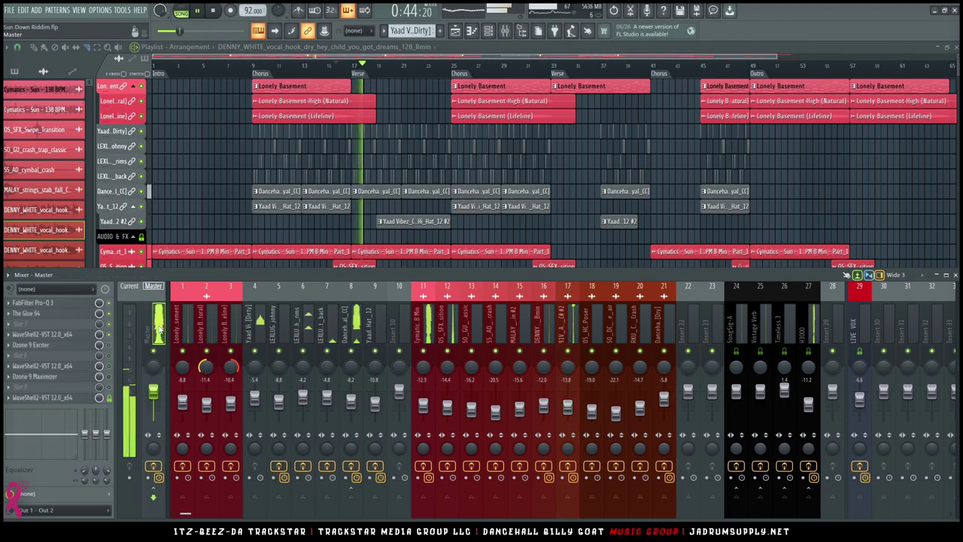
{"action": "left_click", "coordinate": [78, 344]}
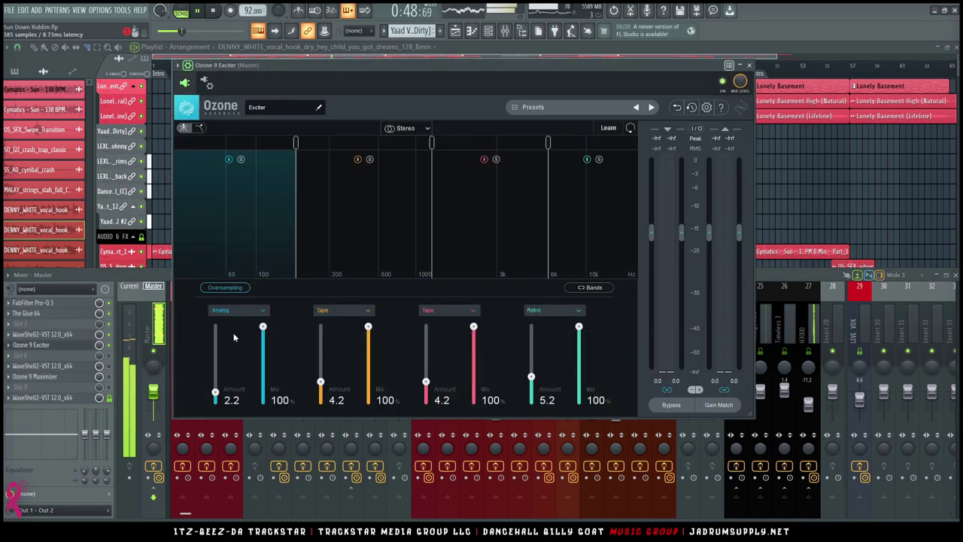
{"action": "left_click", "coordinate": [228, 159]}
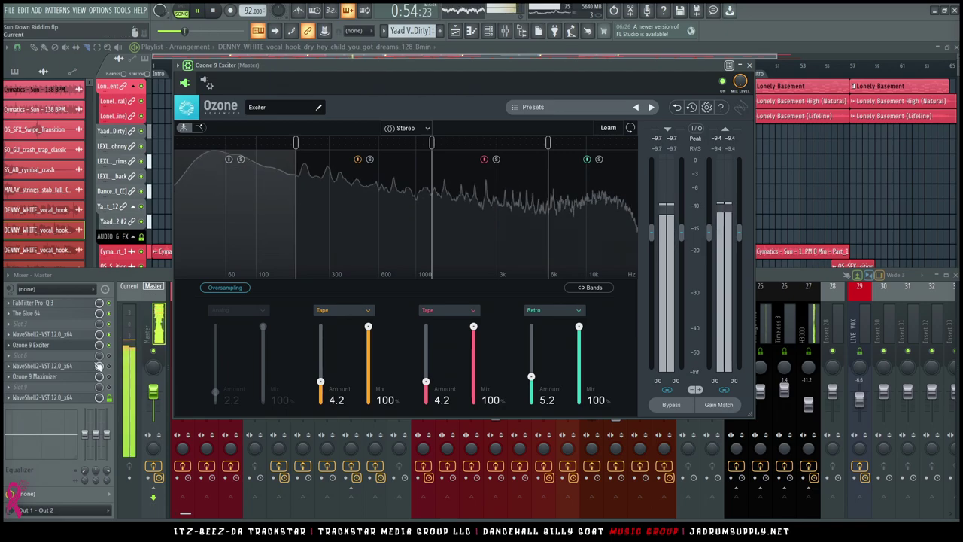
Step: Set the master's Ozone 9 Maximizer to threshold -1.8 dB, Character 0.50 and Stereo Independence 51% Transient and 21% Sustain
{"action": "left_click", "coordinate": [114, 362]}
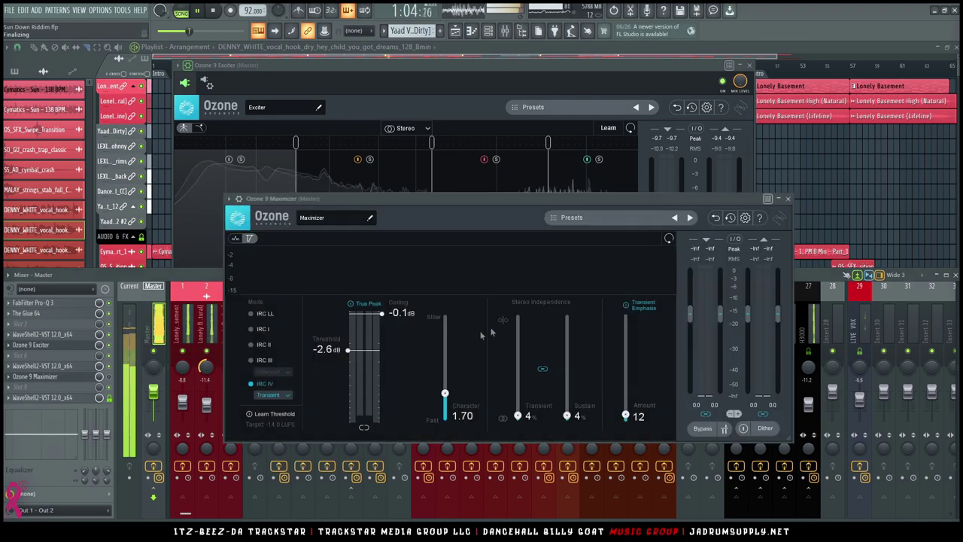
{"action": "left_click_drag", "start_coordinate": [347, 350], "coordinate": [348, 349]}
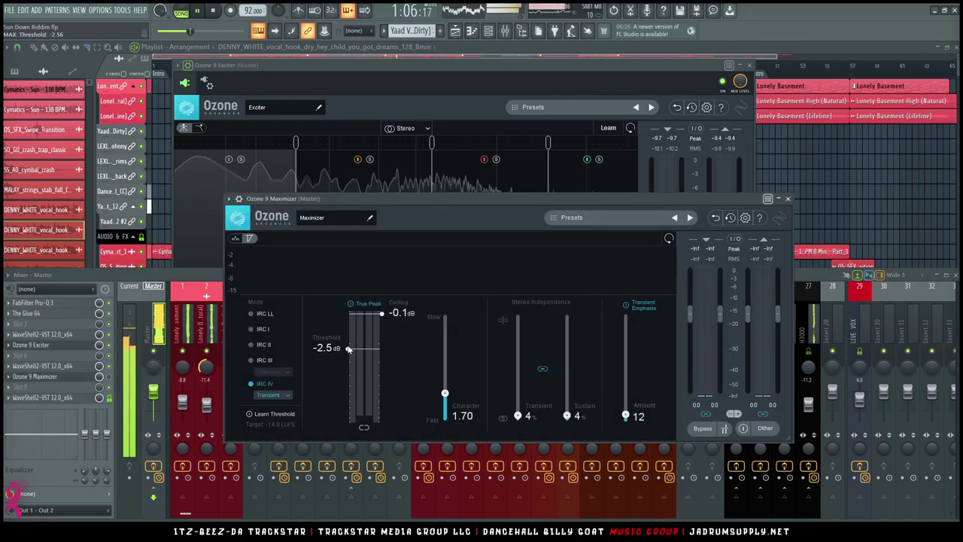
{"action": "left_click_drag", "start_coordinate": [351, 345], "coordinate": [352, 341]}
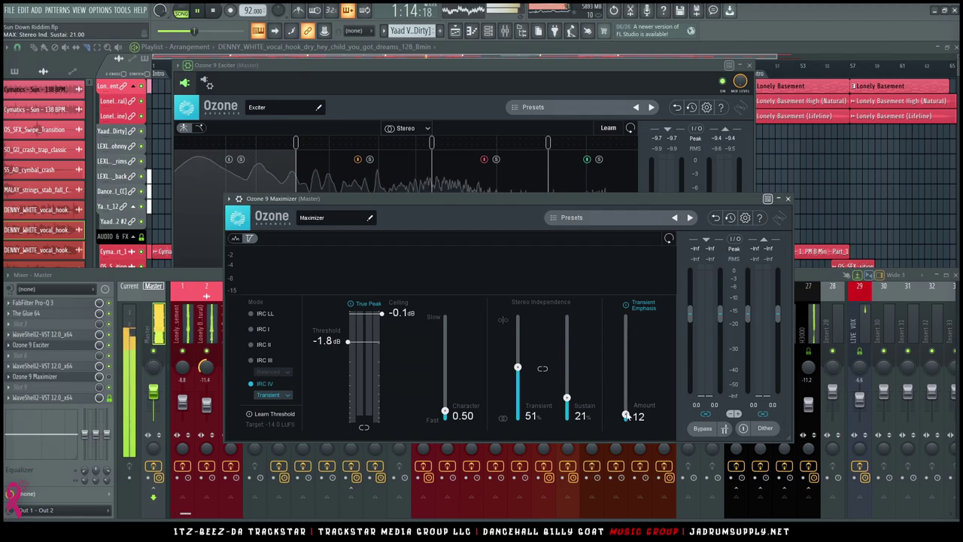
Step: Set the Maximizer's Transient Emphasis to 148 and its mode to IRC III Clipping, and enable it on the master
{"action": "left_click_drag", "start_coordinate": [626, 415], "coordinate": [627, 344]}
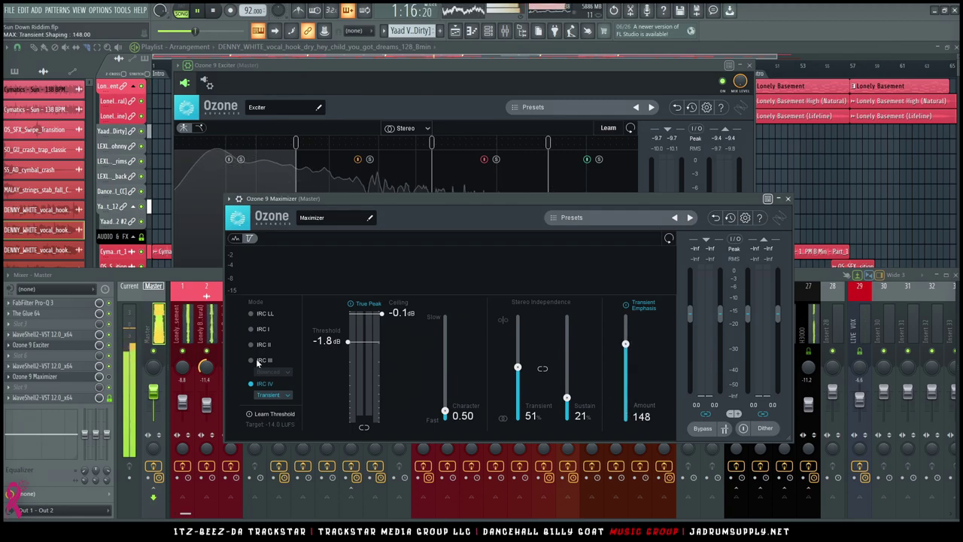
{"action": "left_click", "coordinate": [279, 420]}
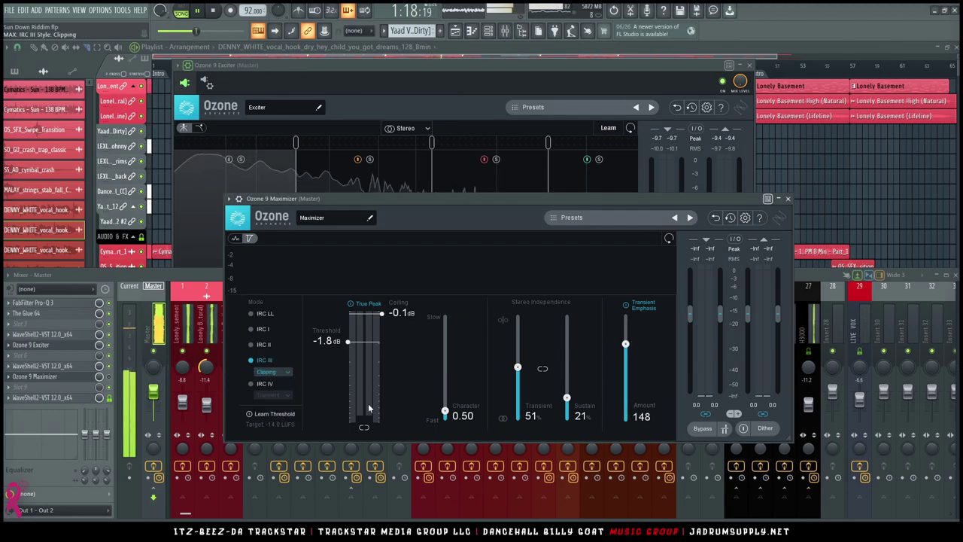
{"action": "left_click", "coordinate": [115, 380]}
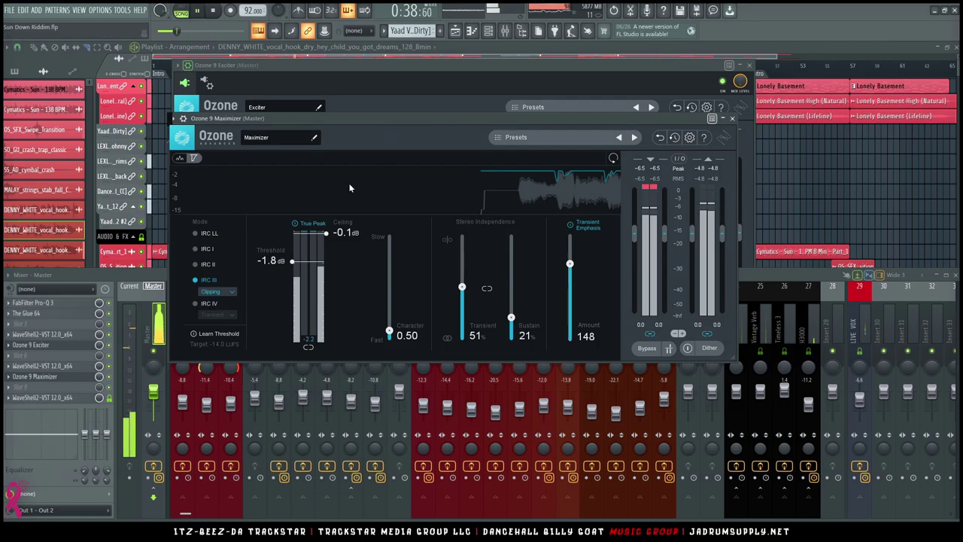
{"action": "left_click", "coordinate": [159, 281]}
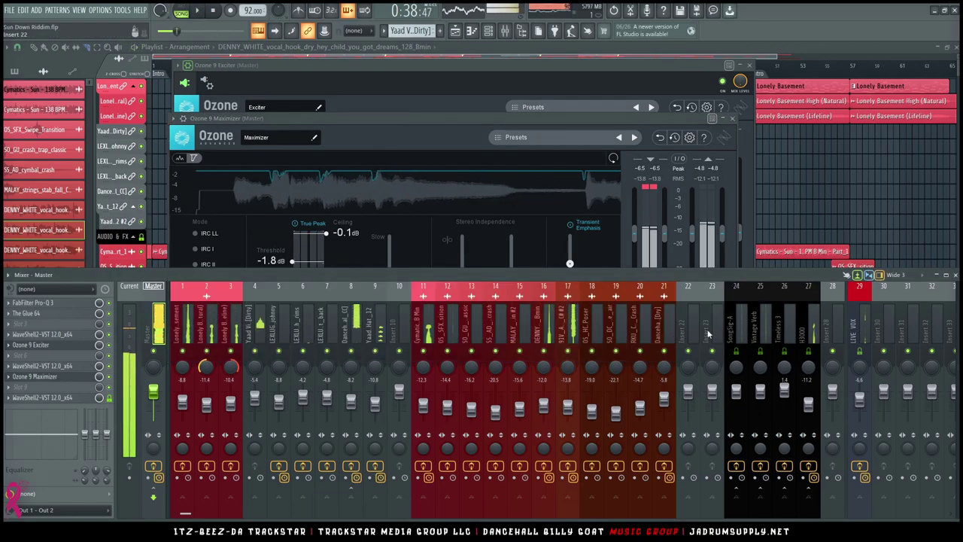
{"action": "scroll", "coordinate": [742, 323], "scroll_direction": "down", "scroll_amount": 4}
{"action": "scroll", "coordinate": [742, 323], "scroll_direction": "up", "scroll_amount": 4}
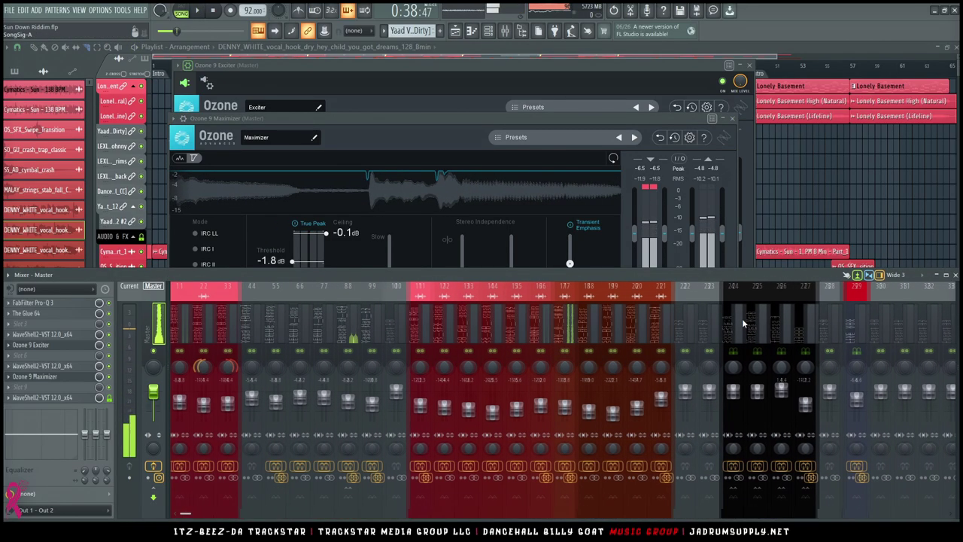
{"action": "left_click", "coordinate": [122, 9]}
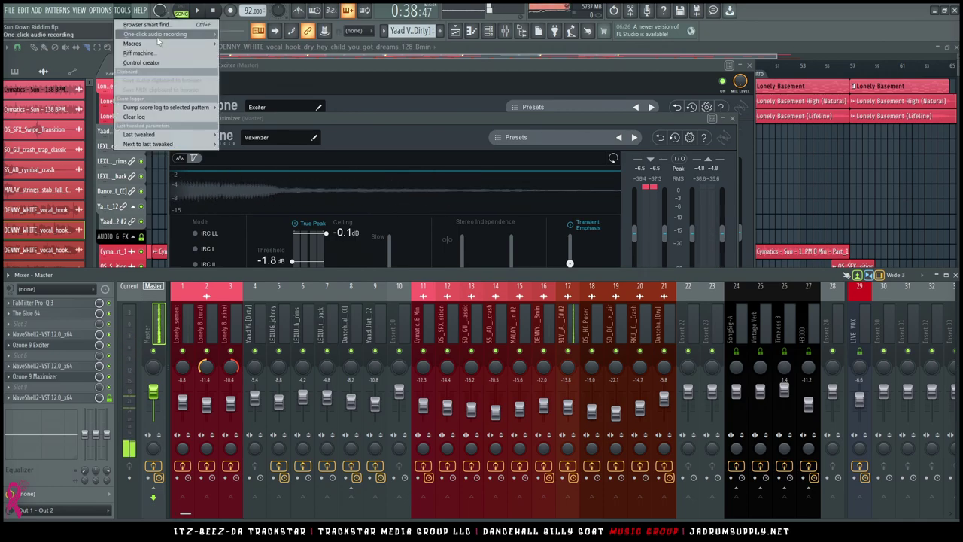
{"action": "mouse_move", "coordinate": [135, 43]}
{"action": "left_click", "coordinate": [303, 117]}
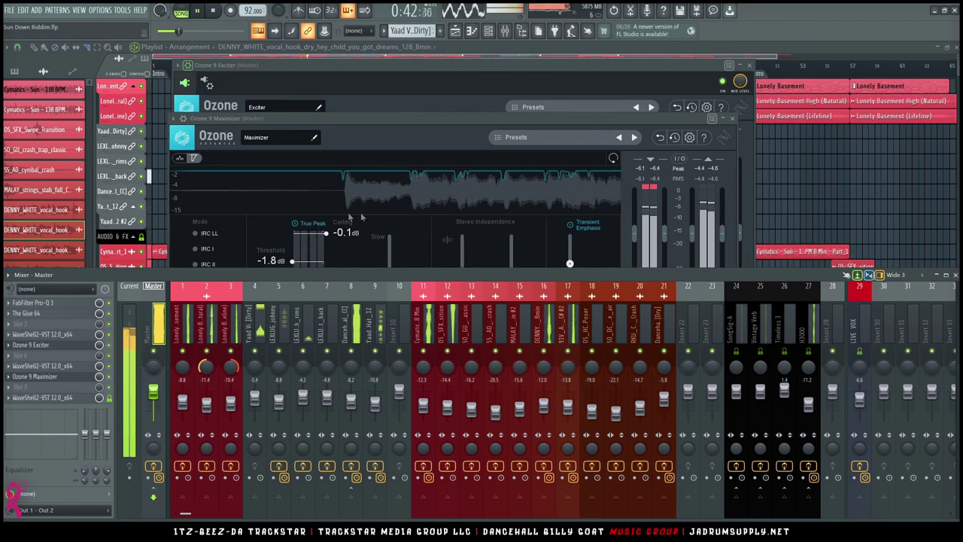
Step: Set the master Ozone 9 Maximizer's Character to 0.00 and close the Maximizer and Exciter windows
{"action": "left_click", "coordinate": [412, 223]}
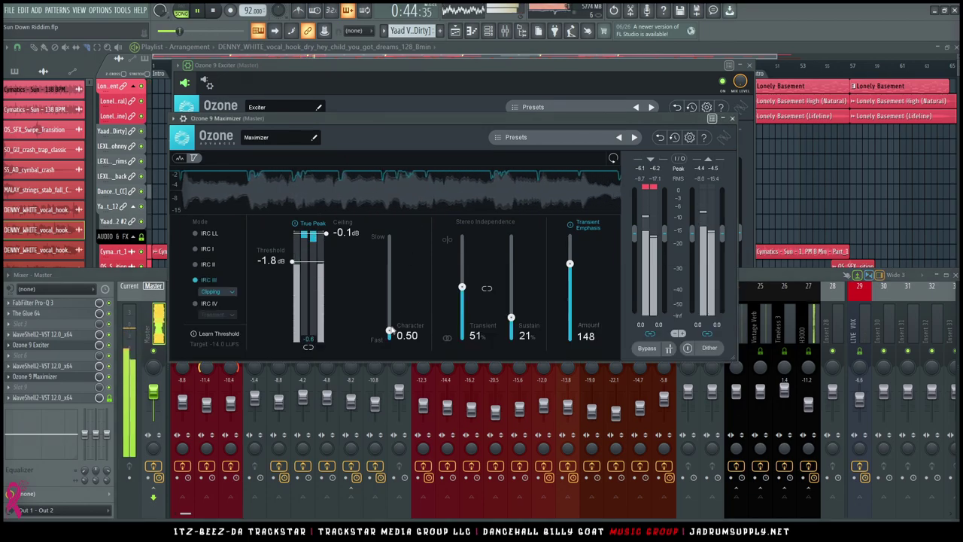
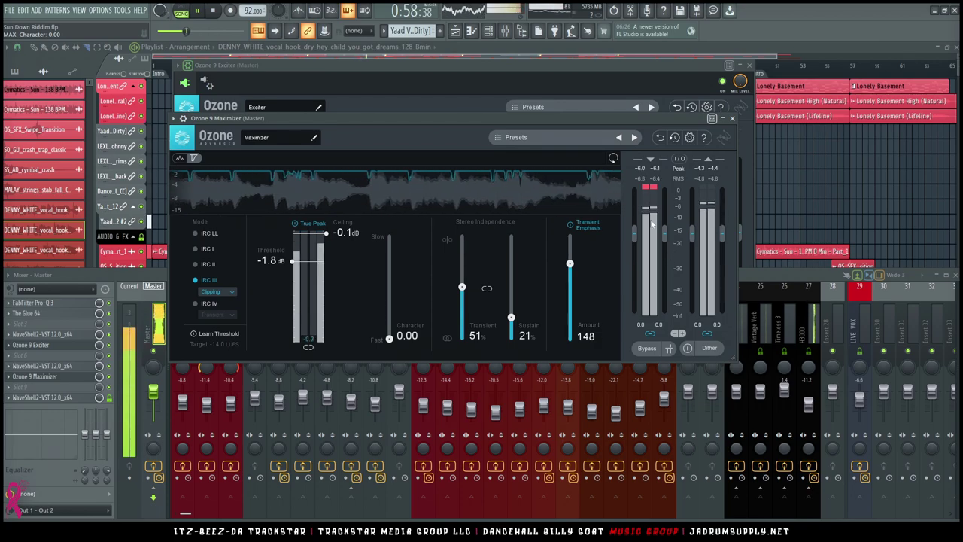
{"action": "left_click", "coordinate": [735, 119]}
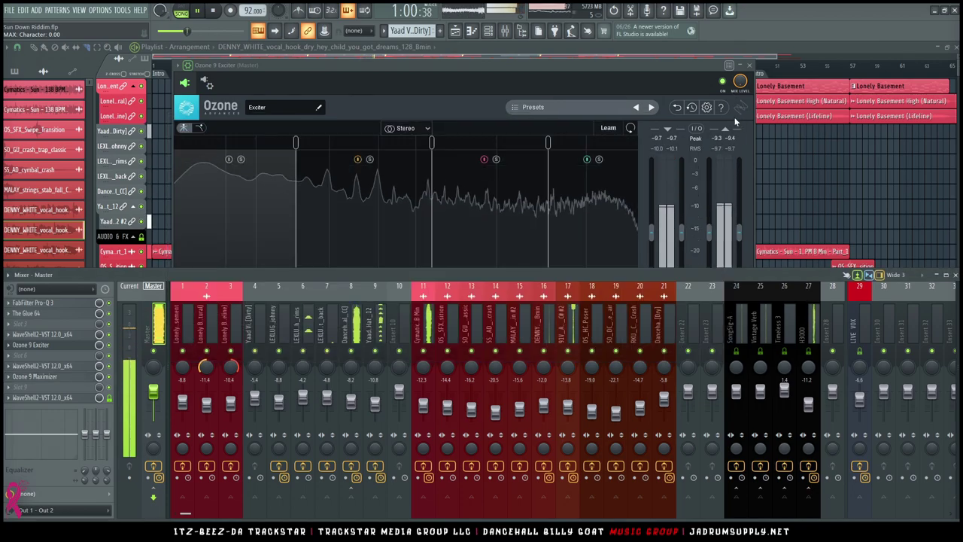
{"action": "left_click", "coordinate": [749, 66]}
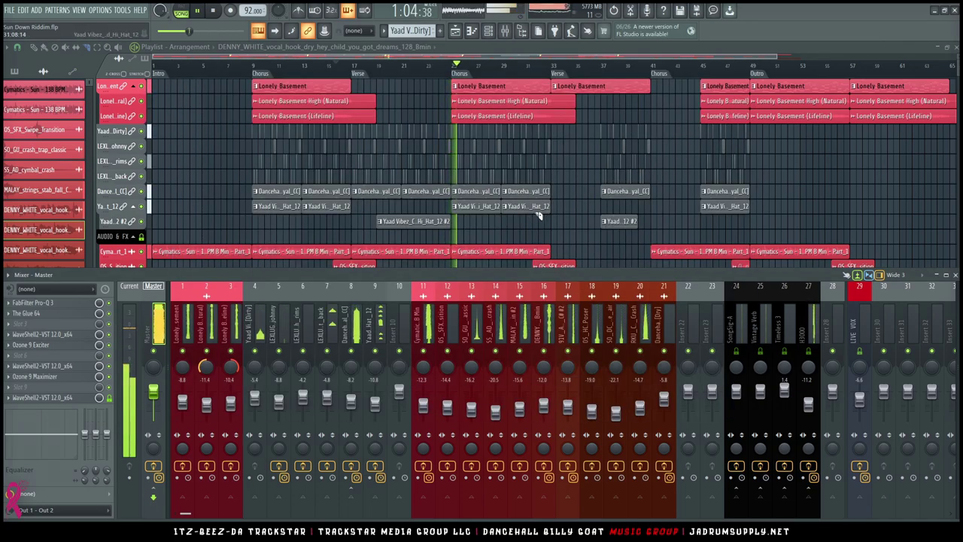
Step: Insert a track above SS_AD_cymbal_crash and place a SO_GU_crash_trap_classic clip on it half a bar before the chorus at bar 25
{"action": "left_click", "coordinate": [443, 68]}
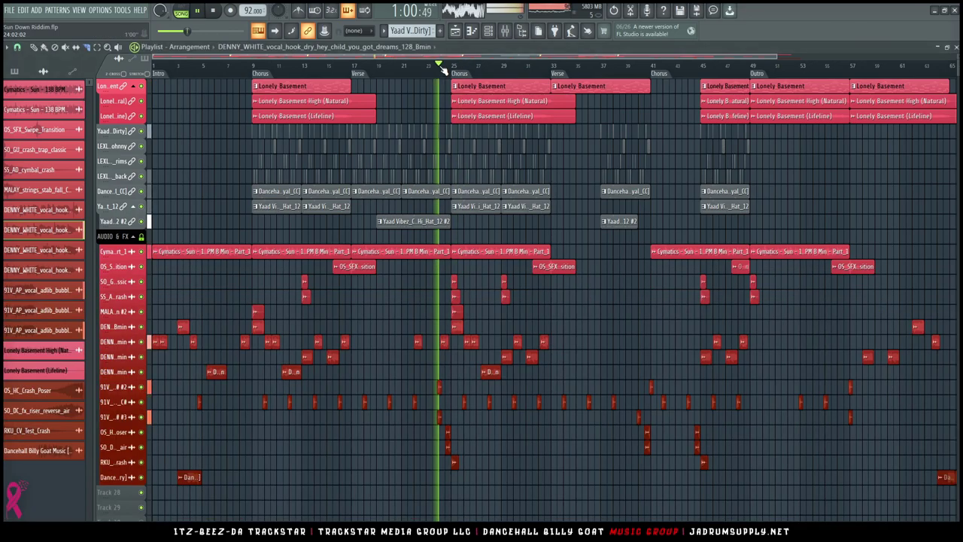
{"action": "scroll", "coordinate": [443, 68], "scroll_direction": "up", "scroll_amount": 6}
{"action": "scroll", "coordinate": [444, 70], "scroll_direction": "up", "scroll_amount": 2}
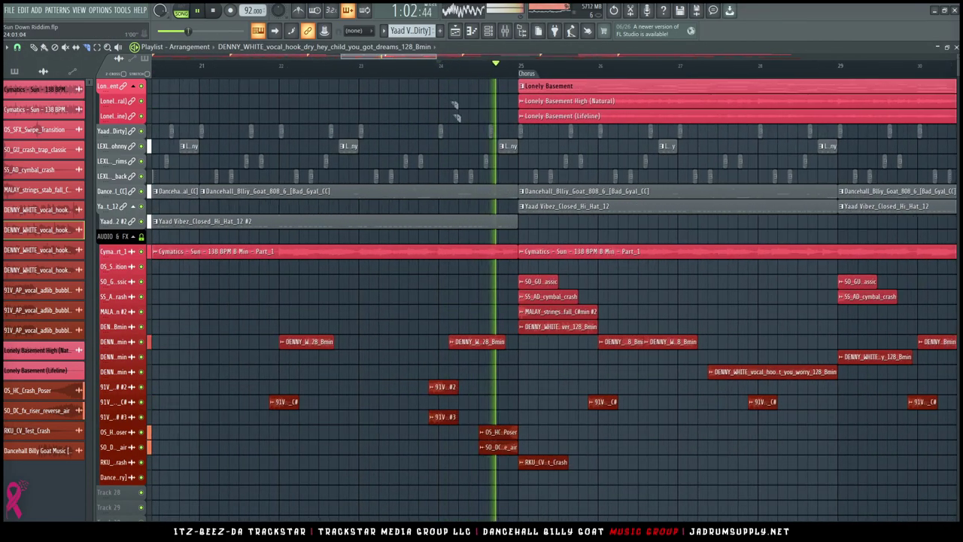
{"action": "scroll", "coordinate": [469, 164], "scroll_direction": "up", "scroll_amount": 3}
{"action": "scroll", "coordinate": [475, 185], "scroll_direction": "down", "scroll_amount": 2}
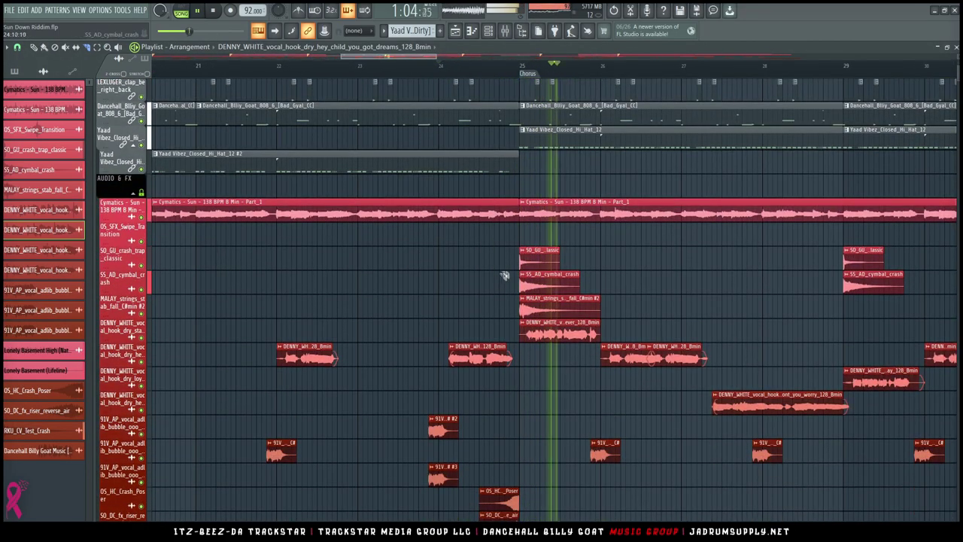
{"action": "key", "text": "space"}
{"action": "right_click", "coordinate": [134, 280]}
{"action": "left_click", "coordinate": [153, 466]}
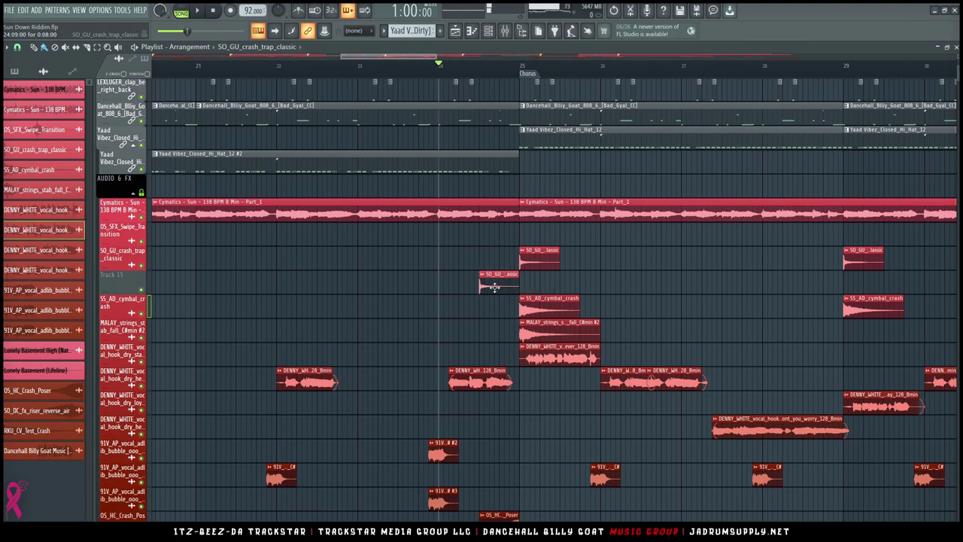
Step: Make the new SO_GU_crash_trap_classic clip unique and align it to end where the bar 25 chorus starts
{"action": "double_click", "coordinate": [482, 285]}
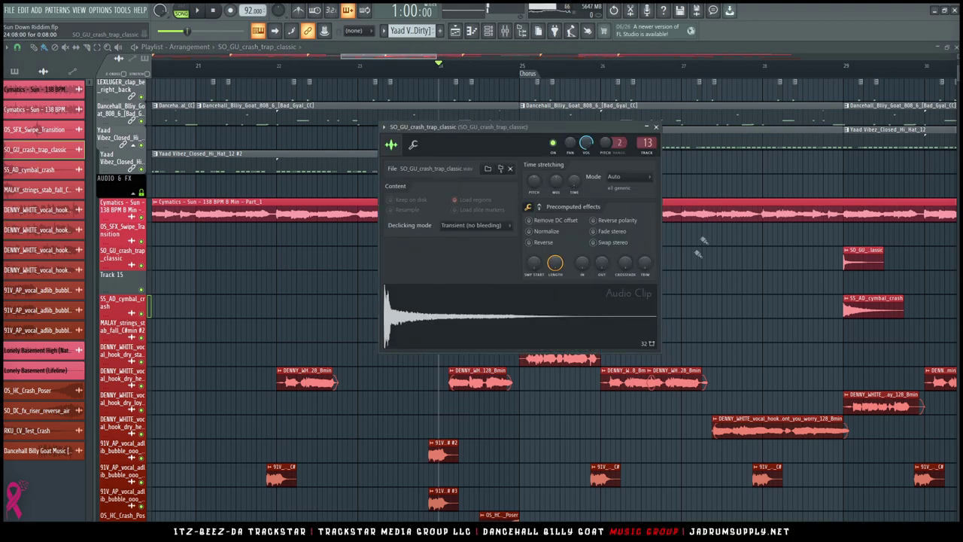
{"action": "key", "text": "Escape"}
{"action": "right_click", "coordinate": [475, 275]}
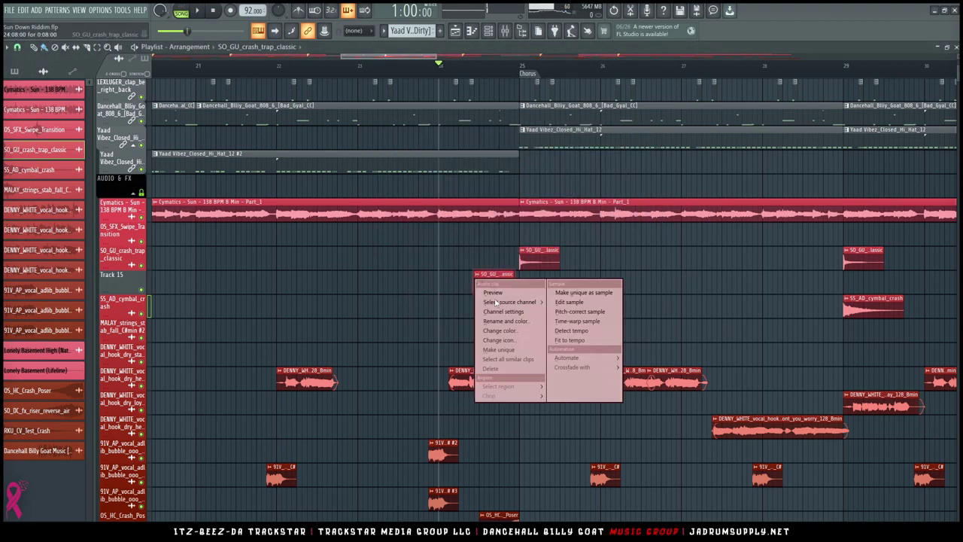
{"action": "left_click", "coordinate": [513, 350]}
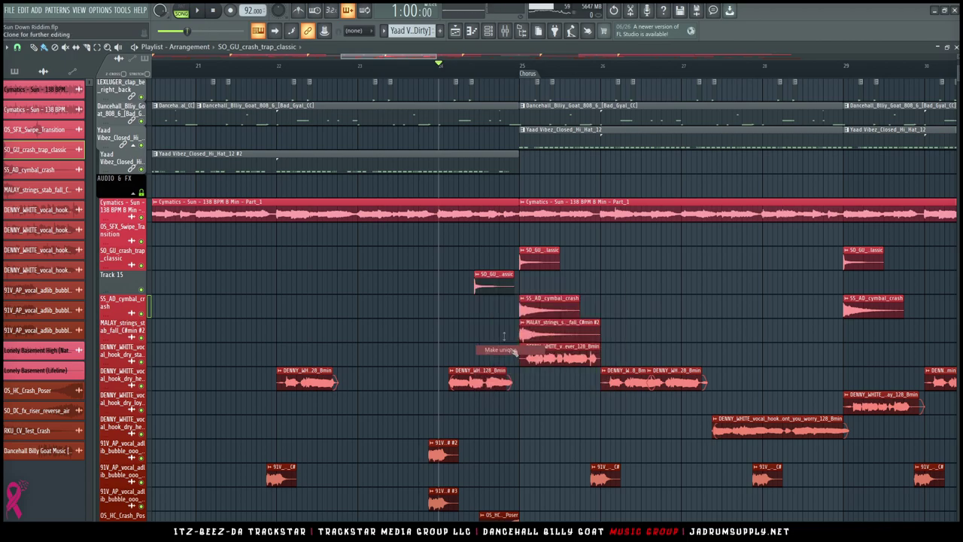
{"action": "right_click", "coordinate": [484, 278]}
{"action": "left_click", "coordinate": [493, 259]}
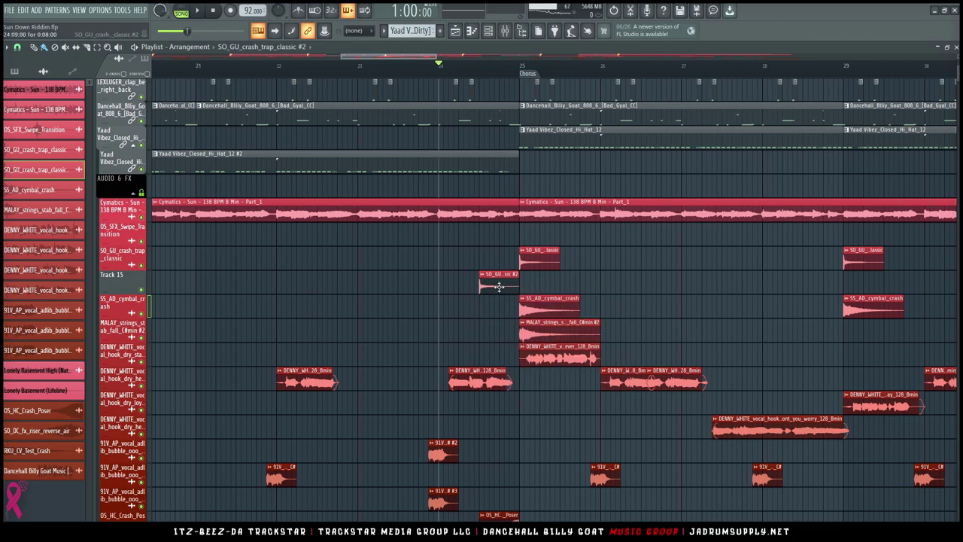
Step: Reverse the SO_GU_crash_trap_classic #2 sample, play the lead-in to the chorus, and close the sample's settings
{"action": "double_click", "coordinate": [483, 286]}
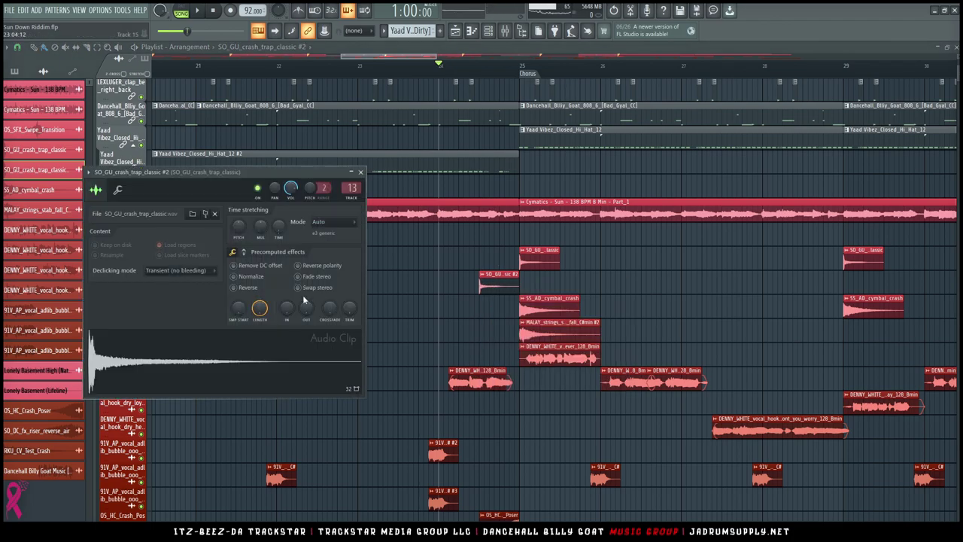
{"action": "left_click", "coordinate": [234, 288]}
{"action": "key", "text": "space"}
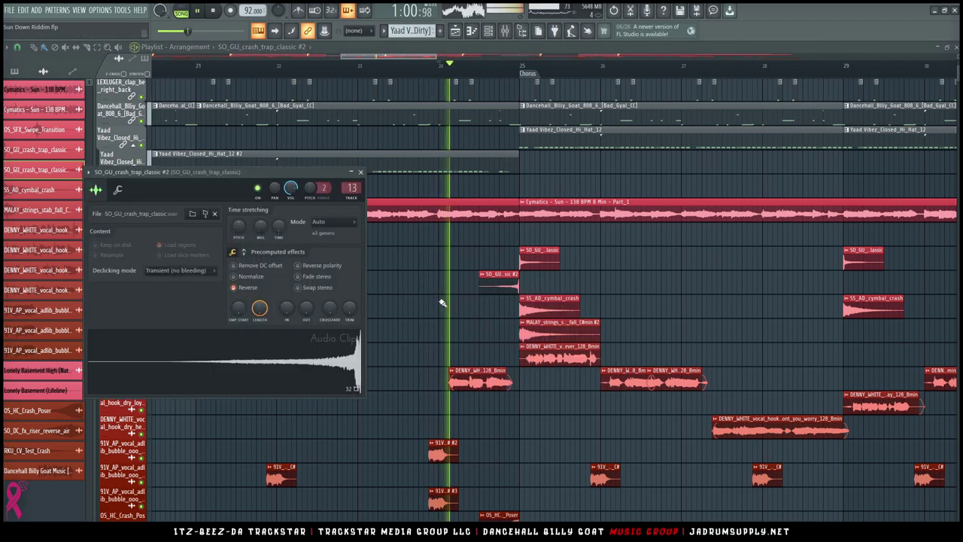
{"action": "scroll", "coordinate": [447, 301], "scroll_direction": "up", "scroll_amount": 2}
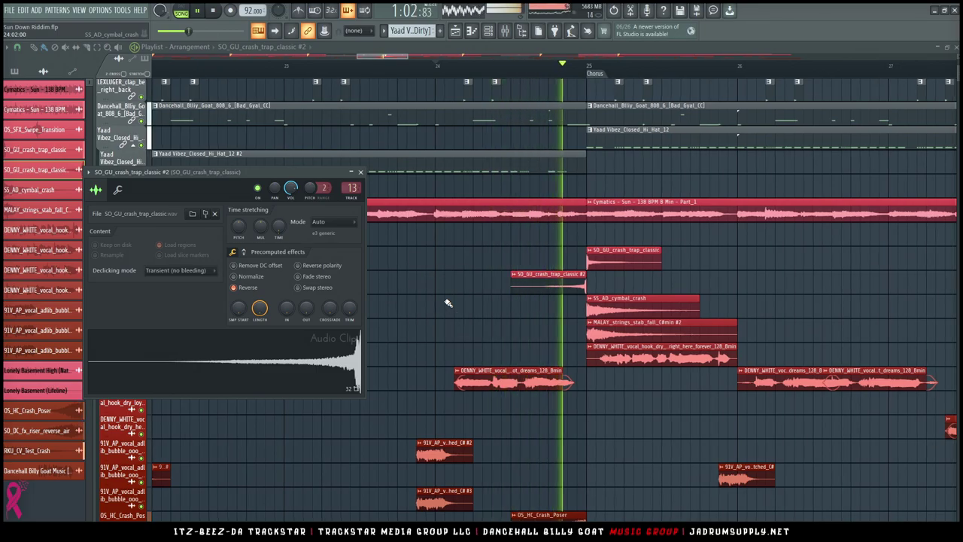
{"action": "key", "text": "Escape"}
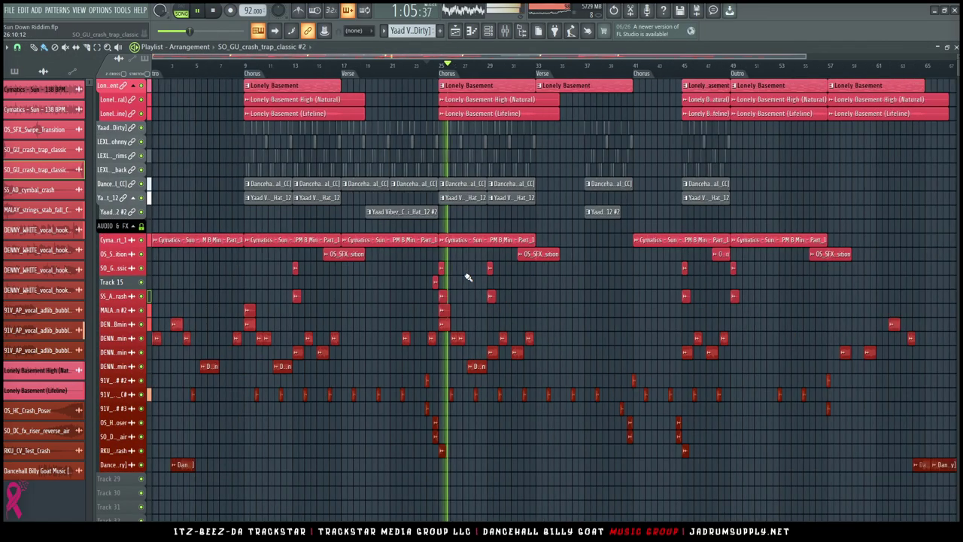
Step: Add another reversed crash clip just before bar 45 and auto-name its track
{"action": "scroll", "coordinate": [467, 275], "scroll_direction": "down", "scroll_amount": 5}
{"action": "left_click", "coordinate": [673, 283]}
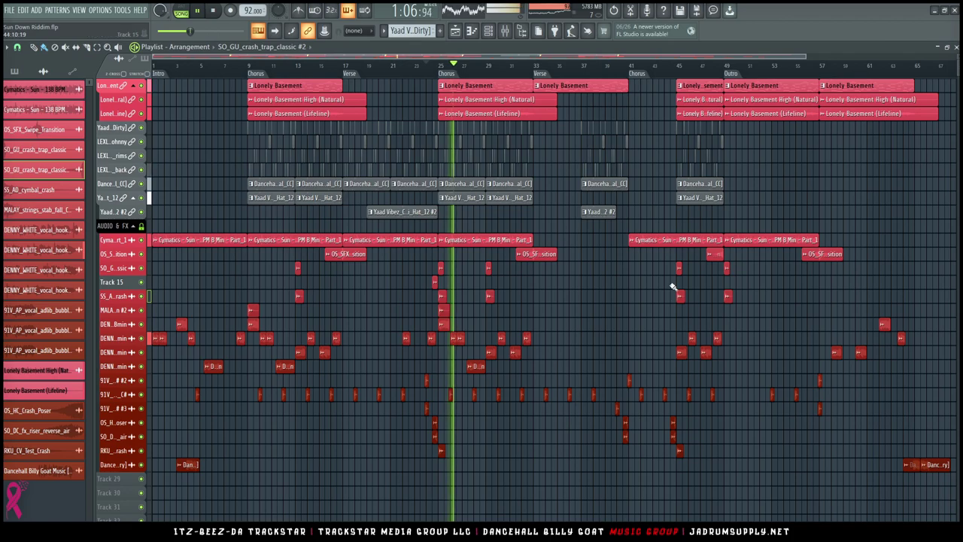
{"action": "right_click", "coordinate": [120, 283]}
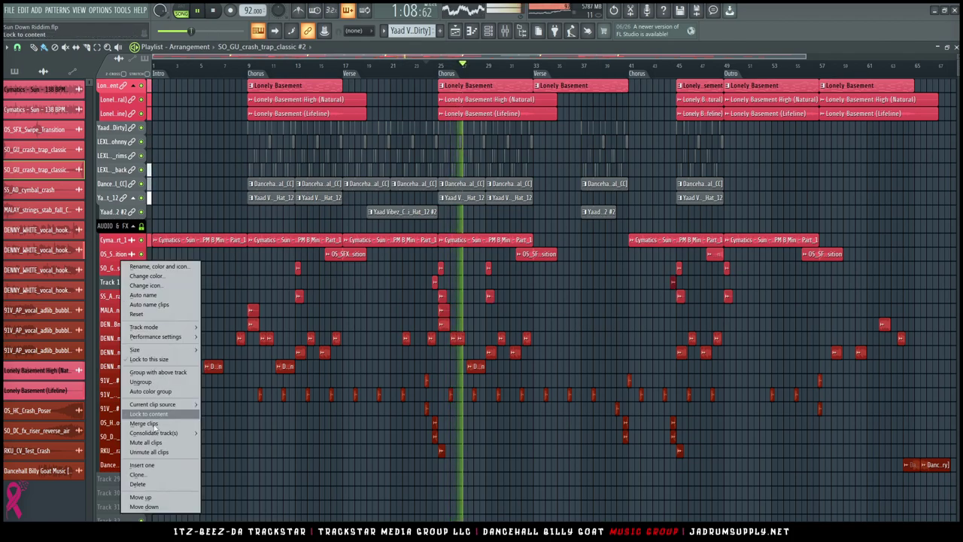
{"action": "left_click", "coordinate": [136, 295]}
{"action": "scroll", "coordinate": [121, 285], "scroll_direction": "down", "scroll_amount": 13}
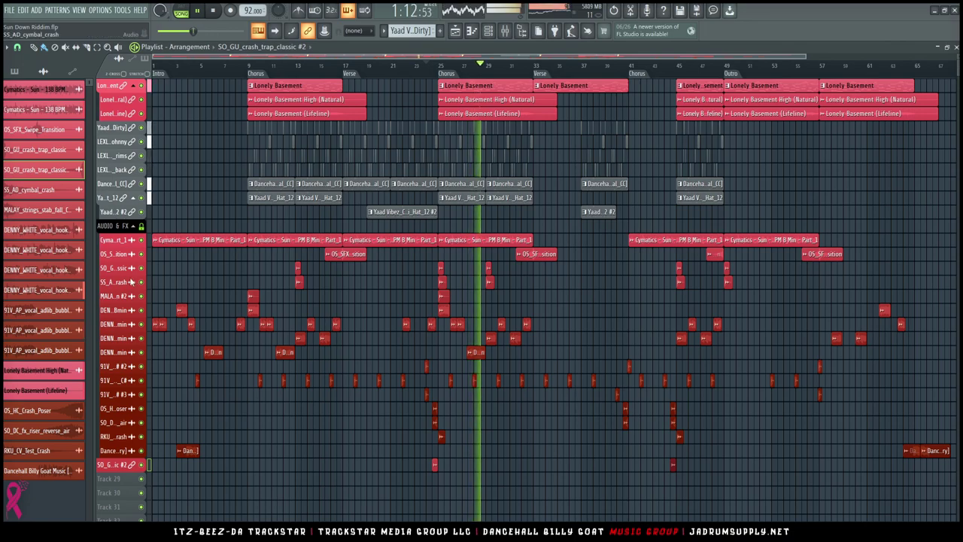
{"action": "scroll", "coordinate": [134, 283], "scroll_direction": "up", "scroll_amount": 3}
{"action": "scroll", "coordinate": [176, 276], "scroll_direction": "down", "scroll_amount": 2}
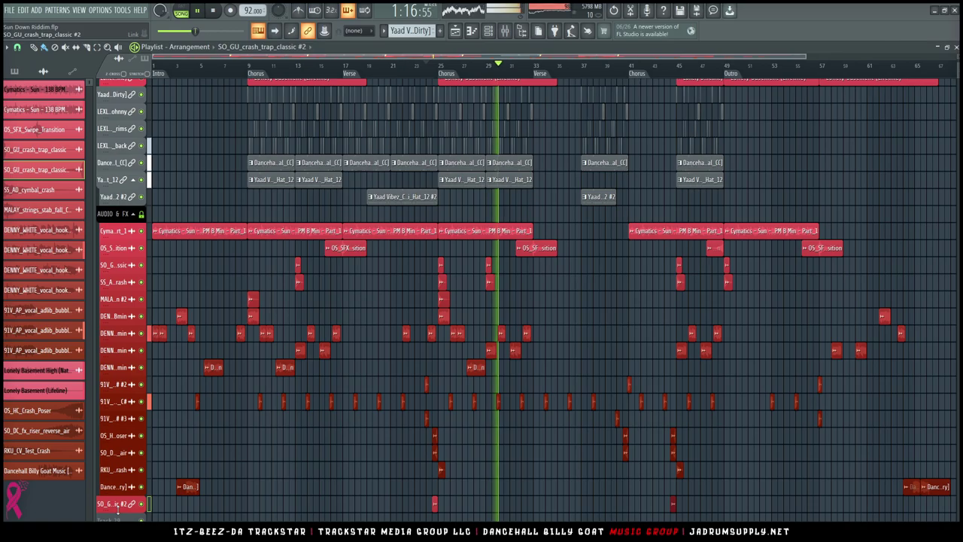
{"action": "key", "text": "ctrl+z"}
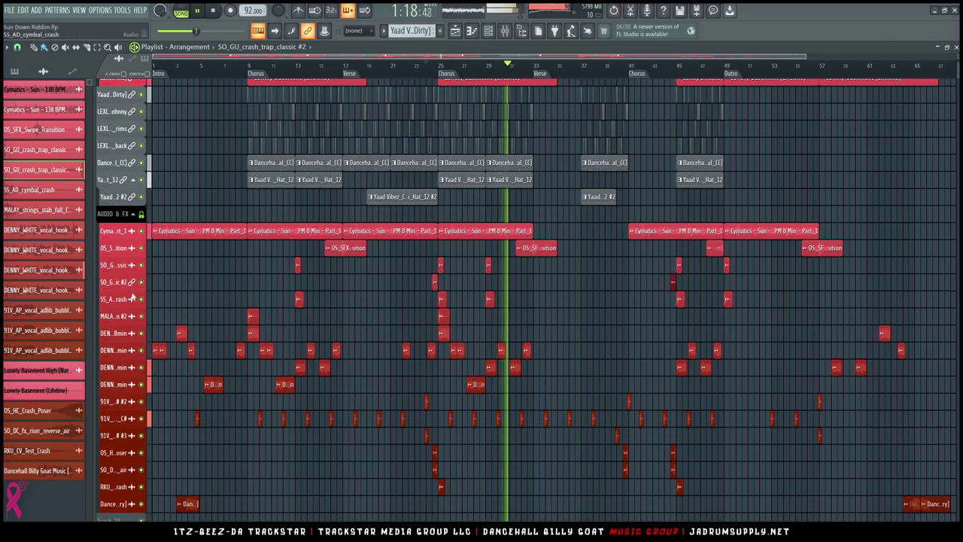
Step: Reapply the automatic name to the SO_GU_crash_trap_classic #2 track
{"action": "scroll", "coordinate": [123, 286], "scroll_direction": "up", "scroll_amount": 2}
{"action": "scroll", "coordinate": [122, 288], "scroll_direction": "up", "scroll_amount": 2}
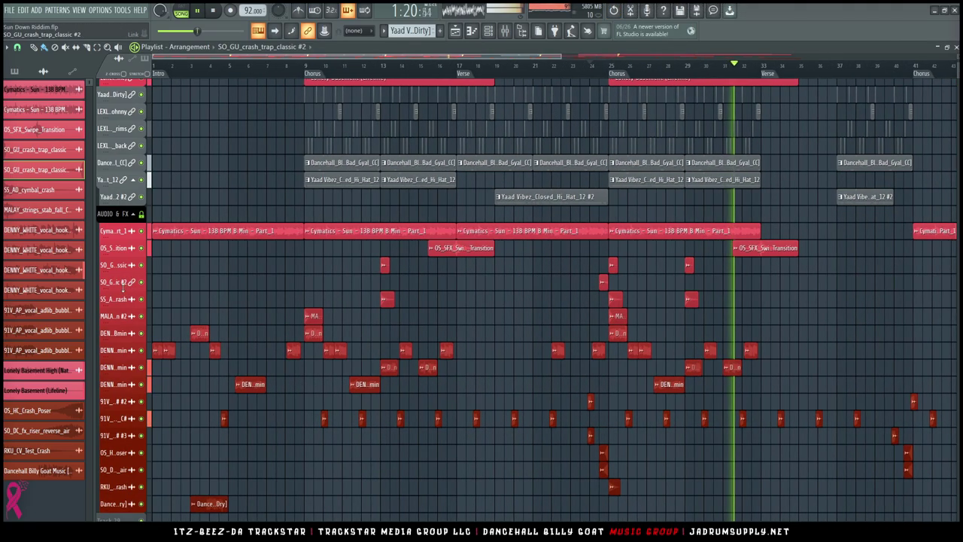
{"action": "right_click", "coordinate": [121, 284]}
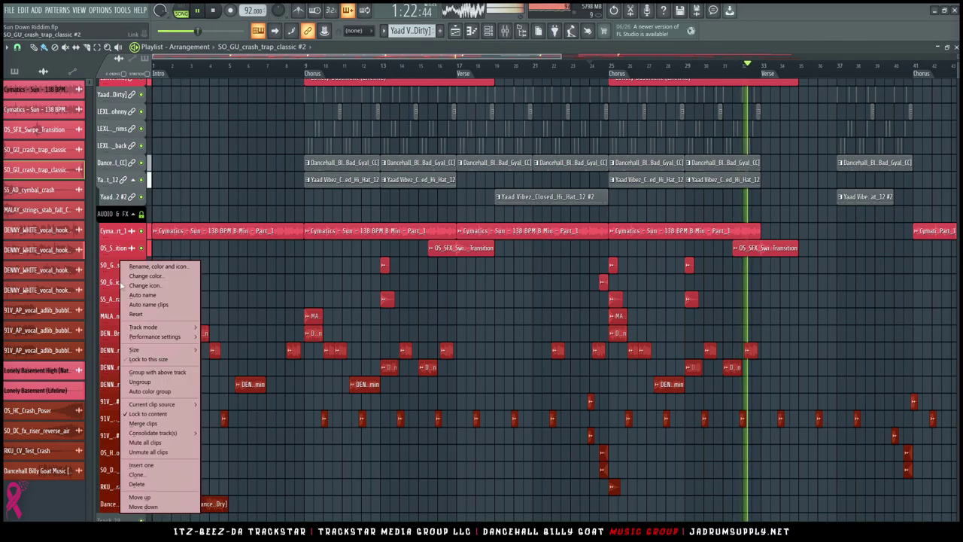
{"action": "left_click", "coordinate": [146, 295]}
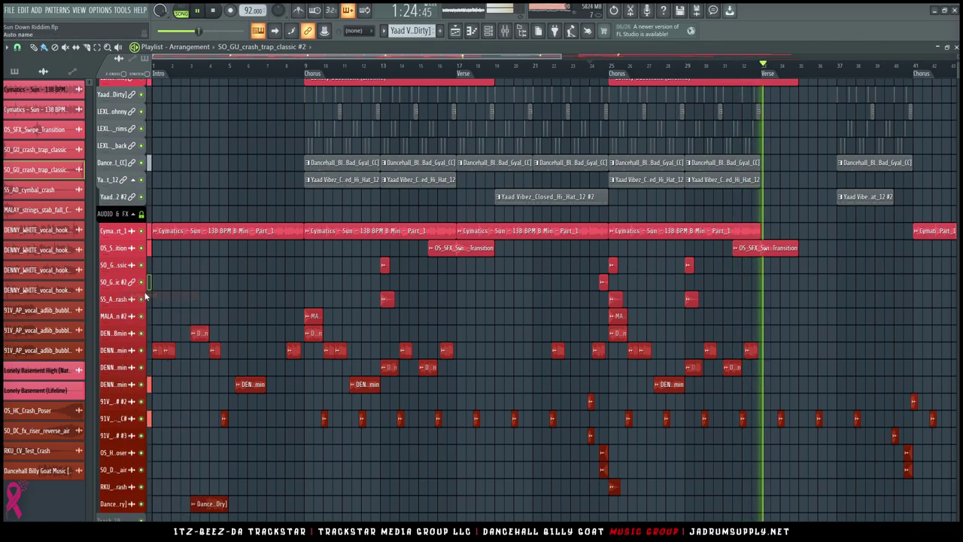
{"action": "right_click", "coordinate": [269, 285], "text": "ctrl"}
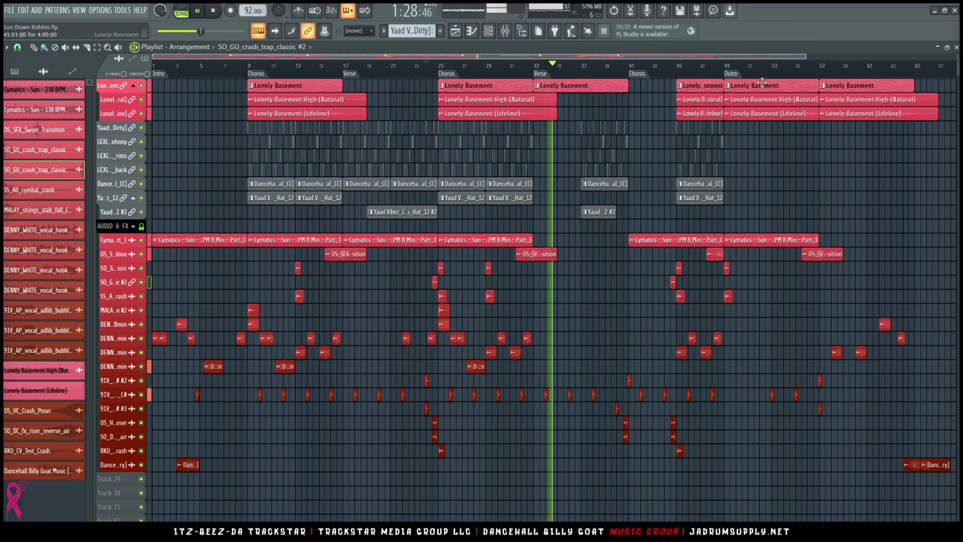
Step: Show the mixer and play the arrangement from the intro to review the track levels and clips
{"action": "left_click_drag", "start_coordinate": [952, 67], "coordinate": [952, 82]}
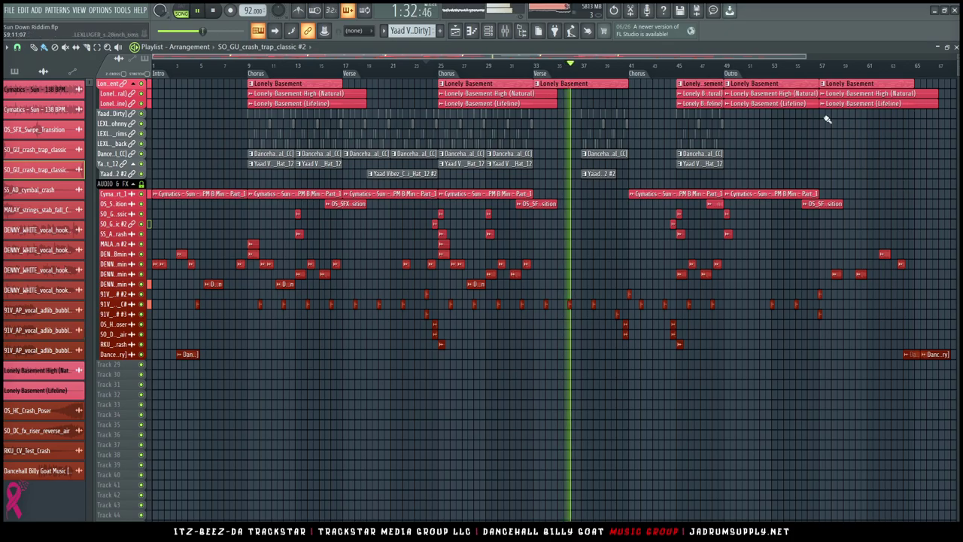
{"action": "scroll", "coordinate": [595, 71], "scroll_direction": "down", "scroll_amount": 2}
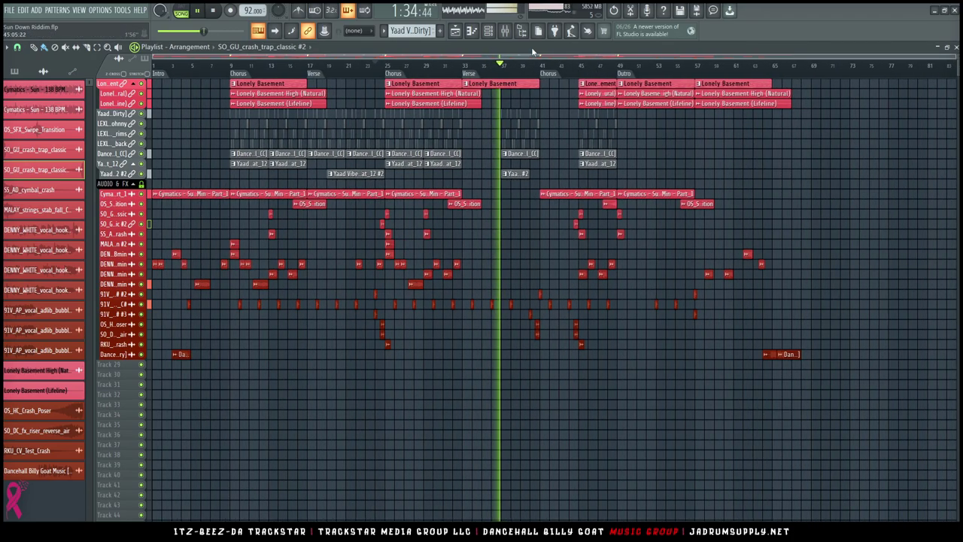
{"action": "key", "text": "F9"}
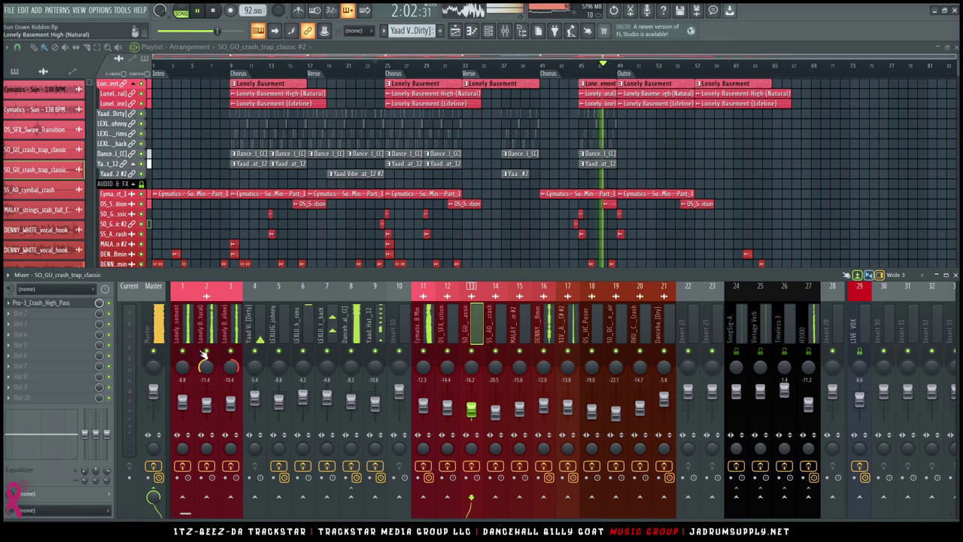
{"action": "key", "text": "space"}
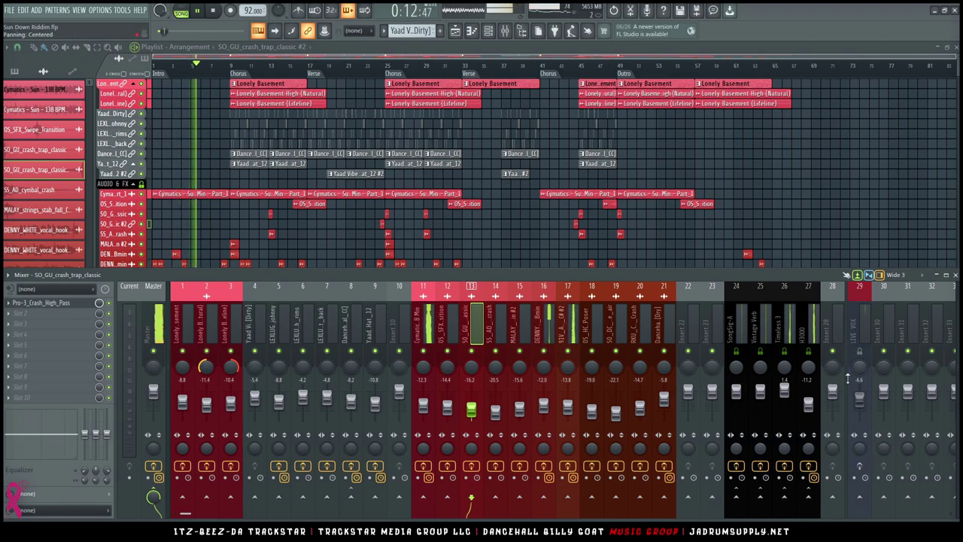
{"action": "scroll", "coordinate": [195, 203], "scroll_direction": "down", "scroll_amount": 3}
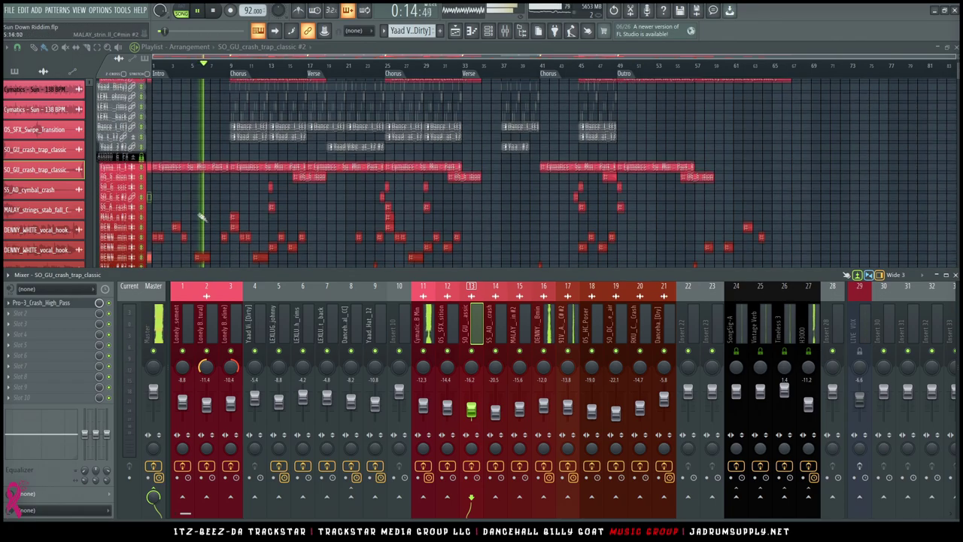
{"action": "scroll", "coordinate": [195, 203], "scroll_direction": "down", "scroll_amount": 3}
{"action": "scroll", "coordinate": [204, 184], "scroll_direction": "down", "scroll_amount": 3}
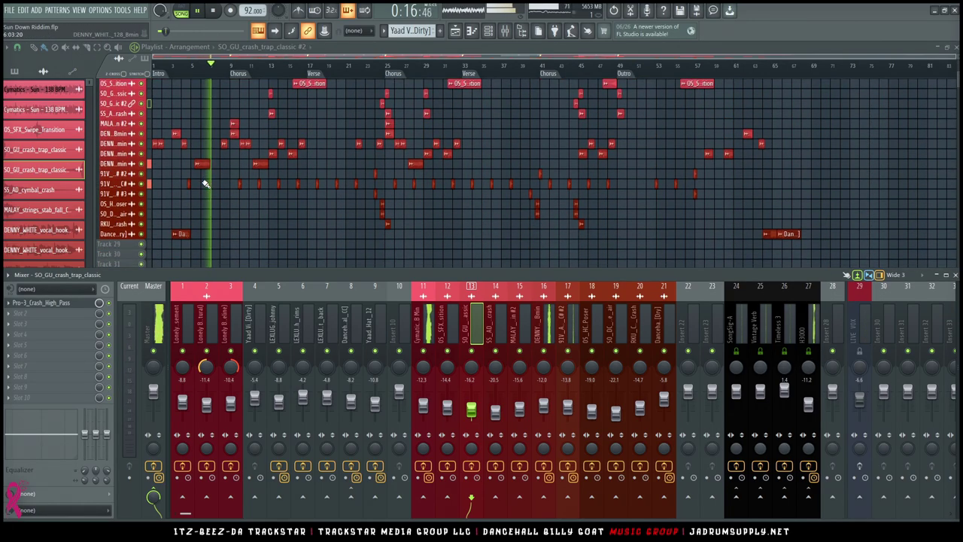